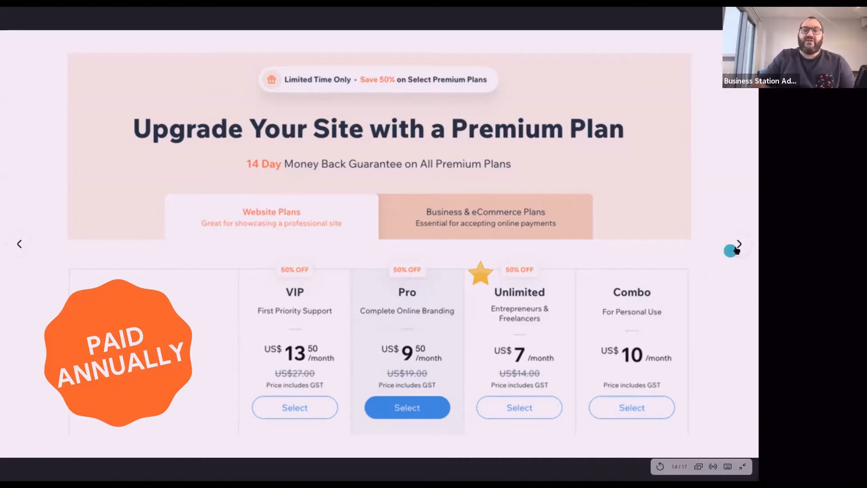
Compare the Website Plans and Business & eCommerce Plans pricing slides and advance to the "Let's build a website!" slide
click(738, 247)
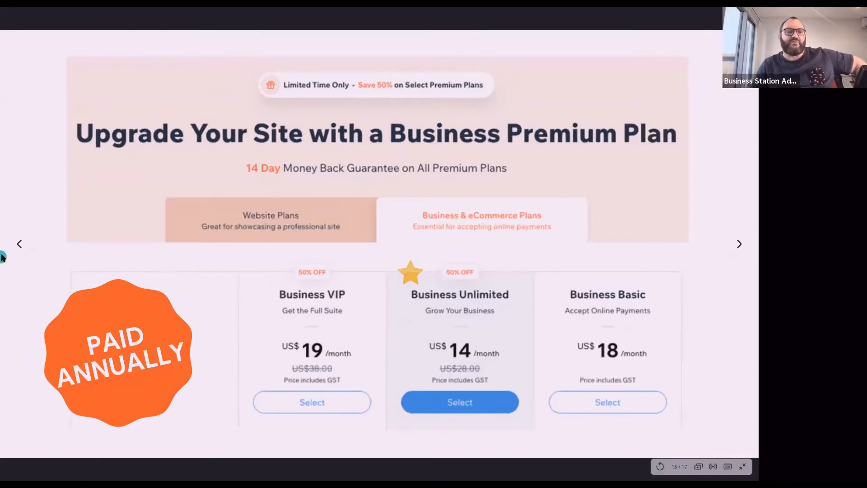
click(20, 244)
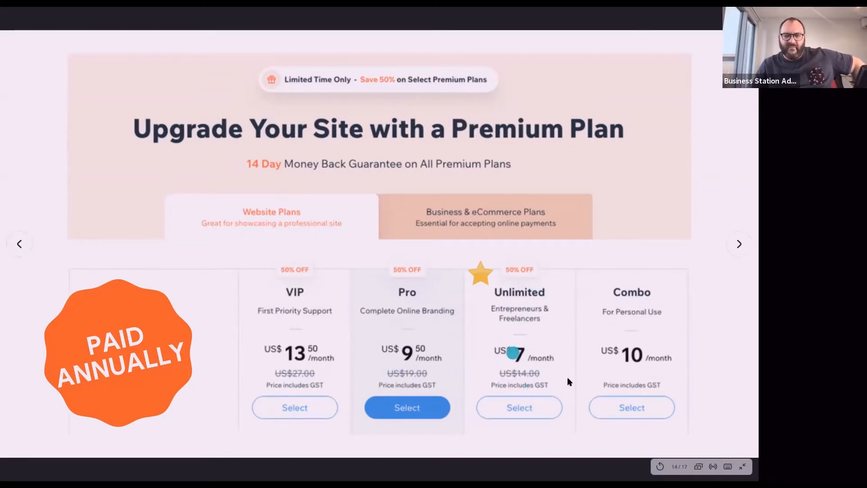
click(734, 249)
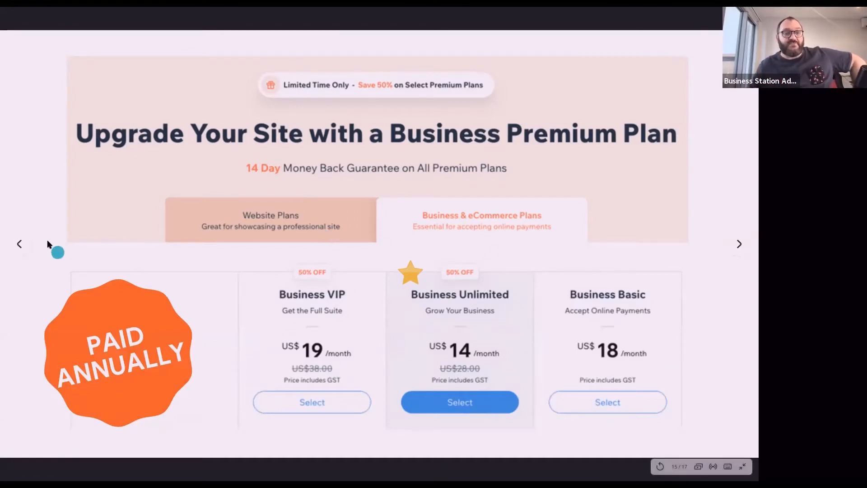
click(14, 246)
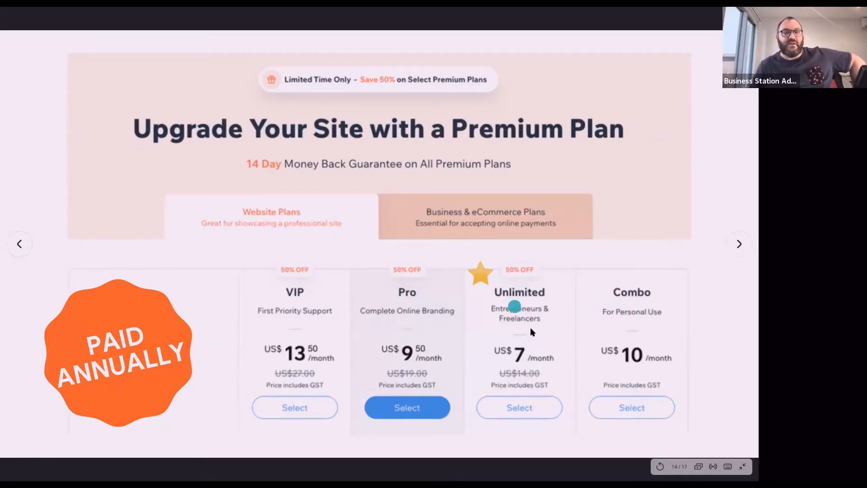
click(740, 247)
click(739, 246)
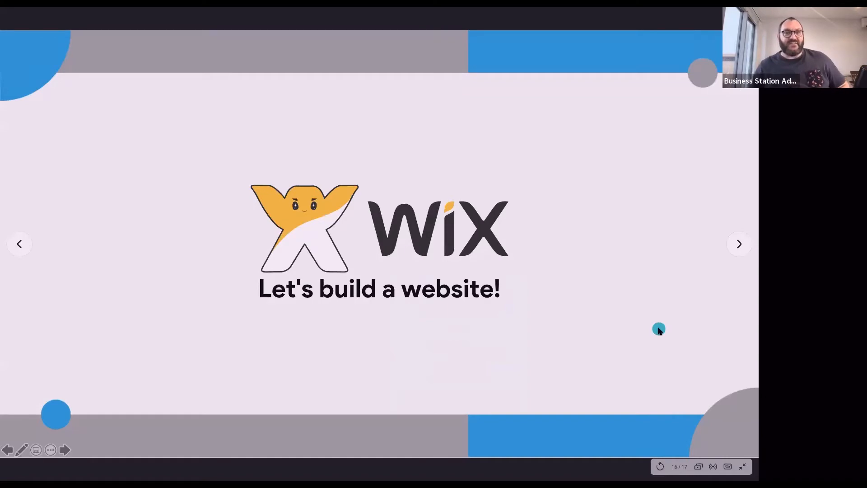
Exit the presentation, switch to the Wix website, and log in to the existing account with the saved credentials
key(Escape)
click(226, 39)
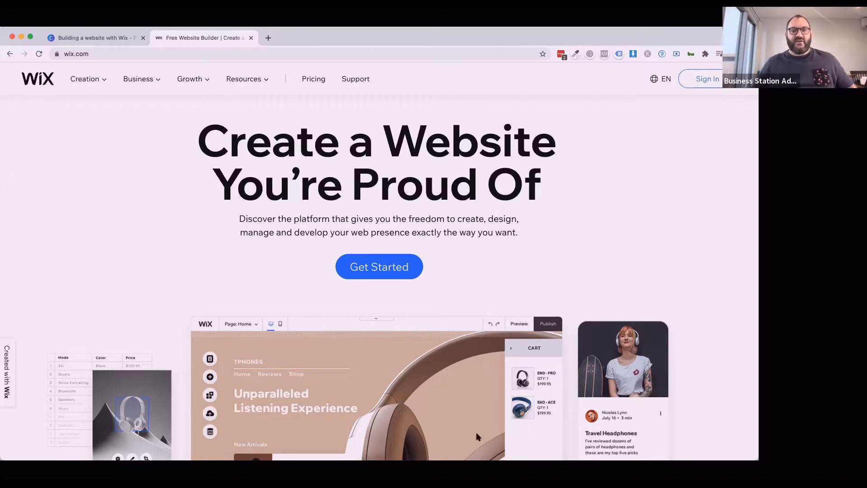
click(371, 277)
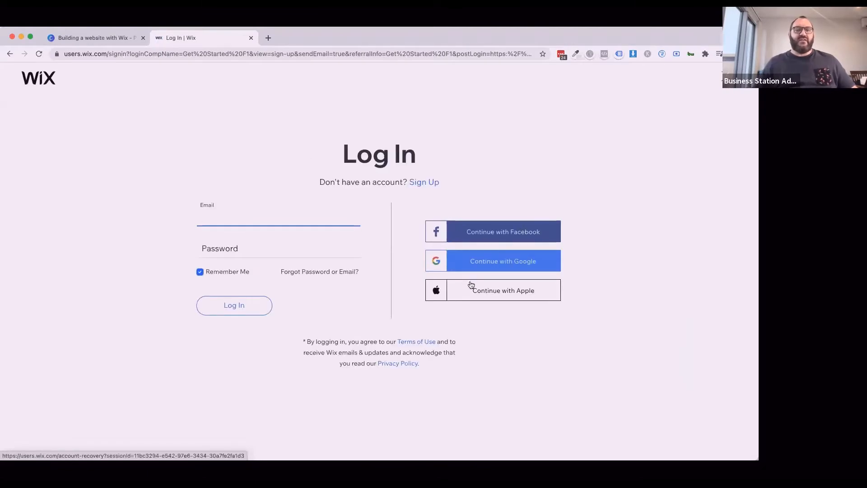
click(433, 182)
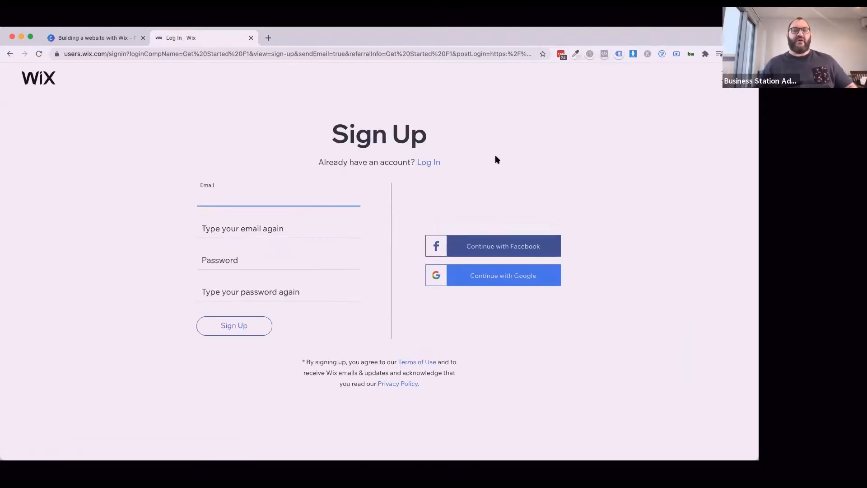
click(425, 163)
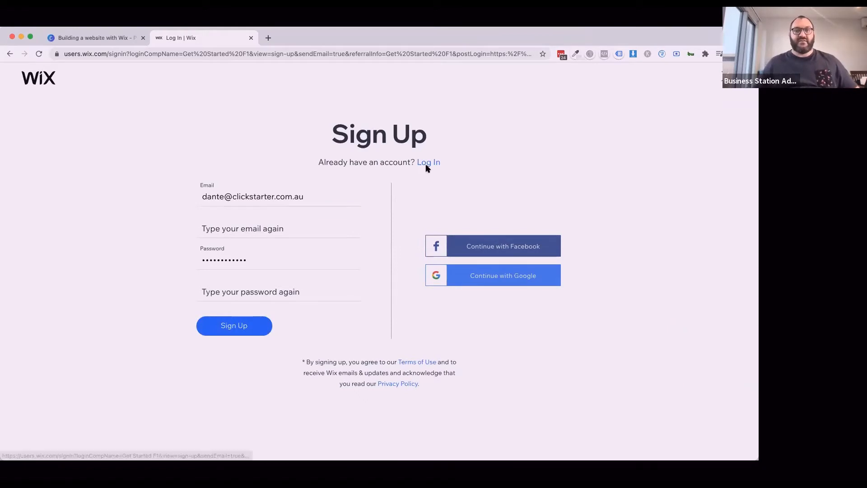
click(218, 308)
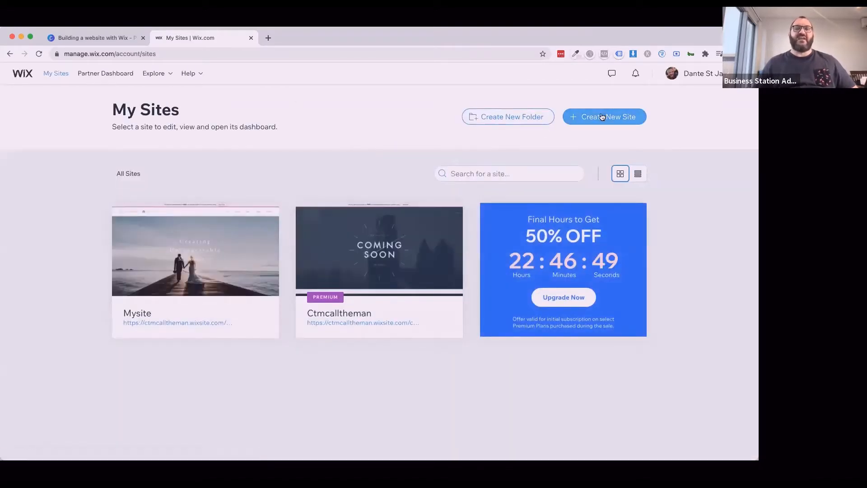
Create a new Beauty & Wellness site and choose to build it with the Editor from a template
click(607, 116)
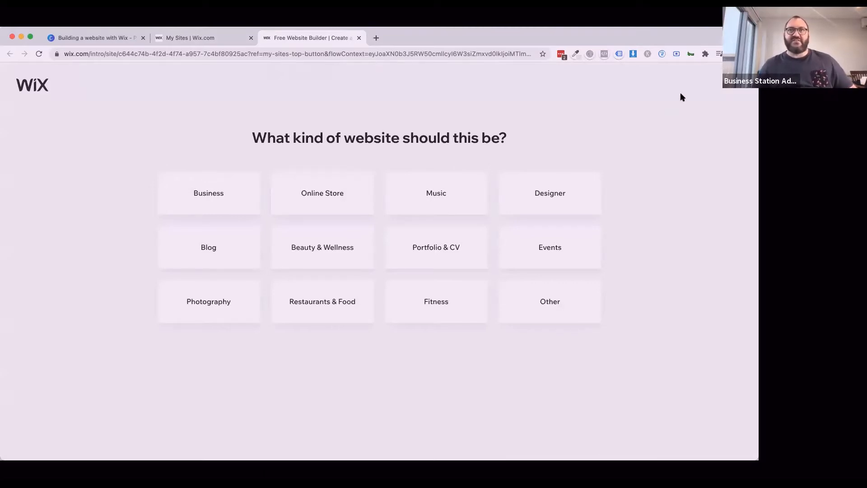
click(323, 252)
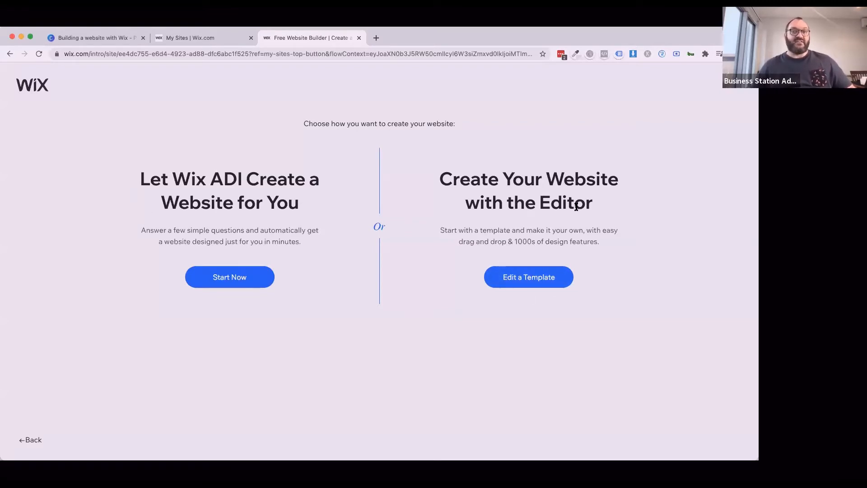
click(524, 281)
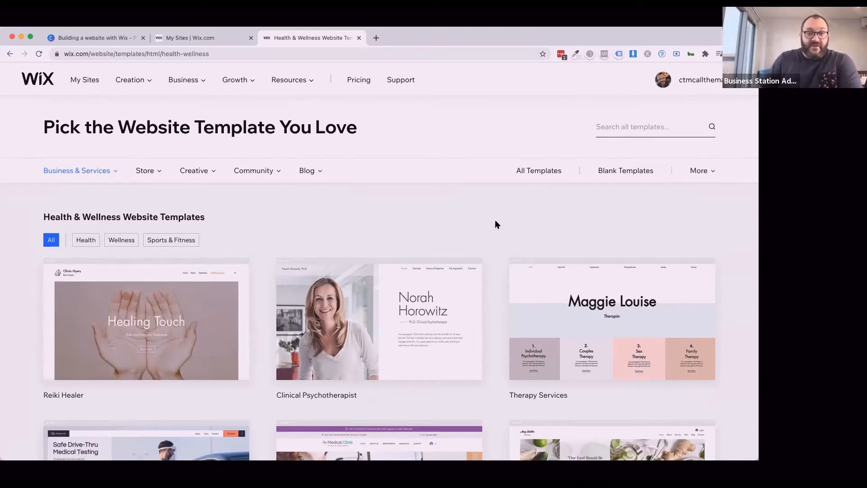
Browse the Health & Wellness templates and search all templates for "skin care"
scroll(486, 303, down, 4)
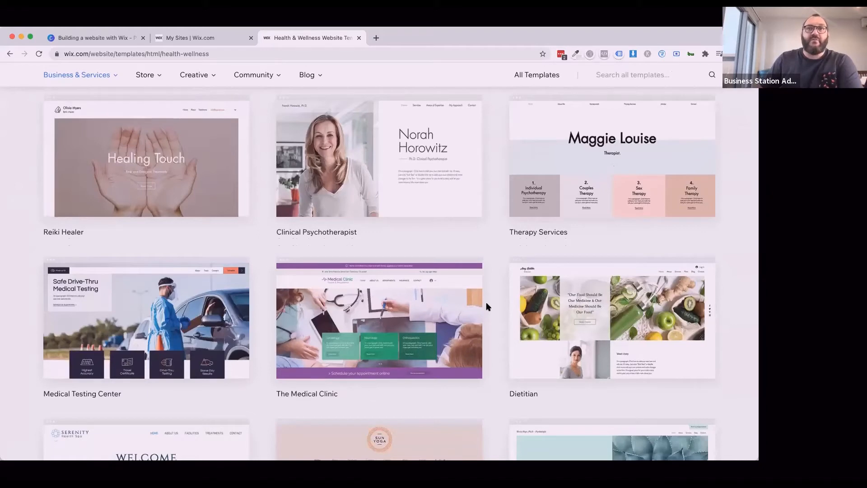
scroll(487, 307, up, 3)
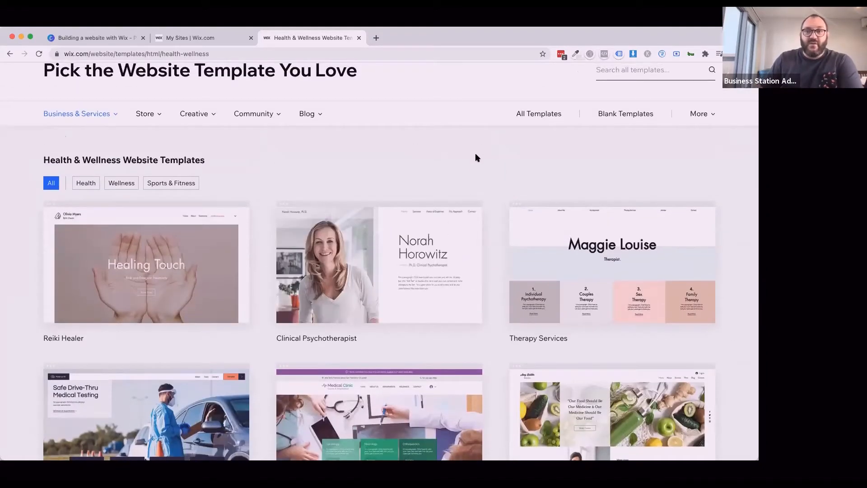
scroll(542, 162, up, 1)
click(636, 116)
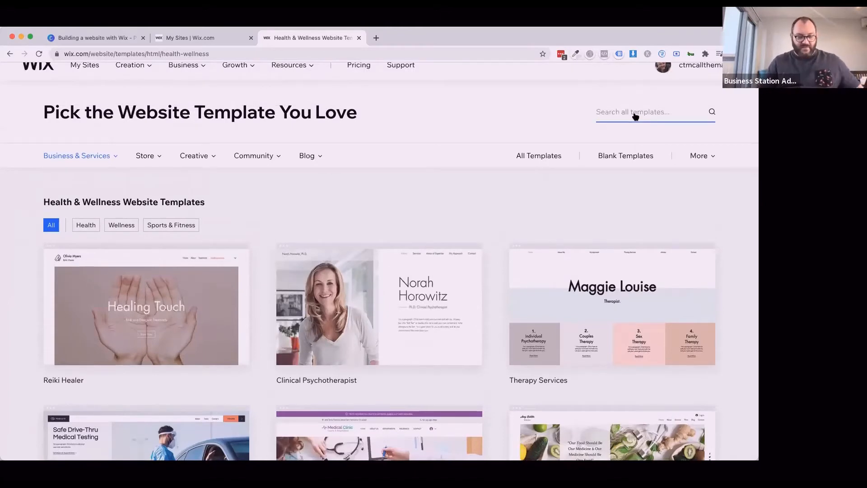
text(skin care)
key(Return)
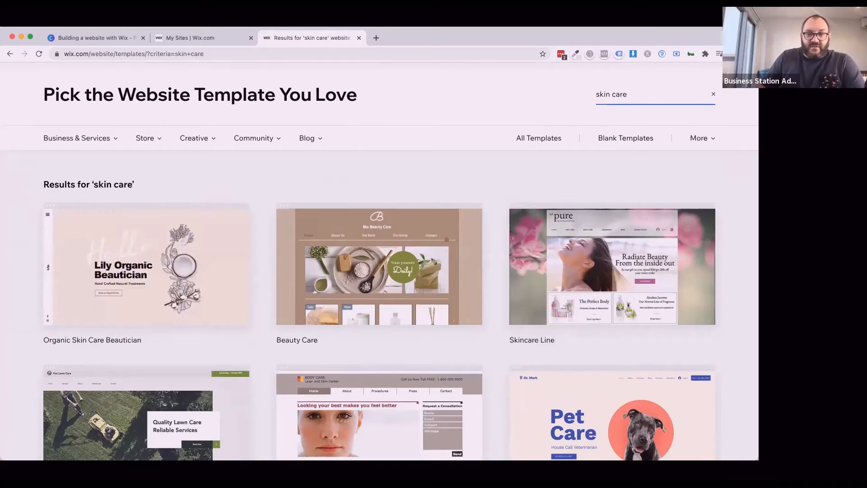
Look through the skin care results and open the full demo of the Spa Clinic template
scroll(390, 253, down, 1)
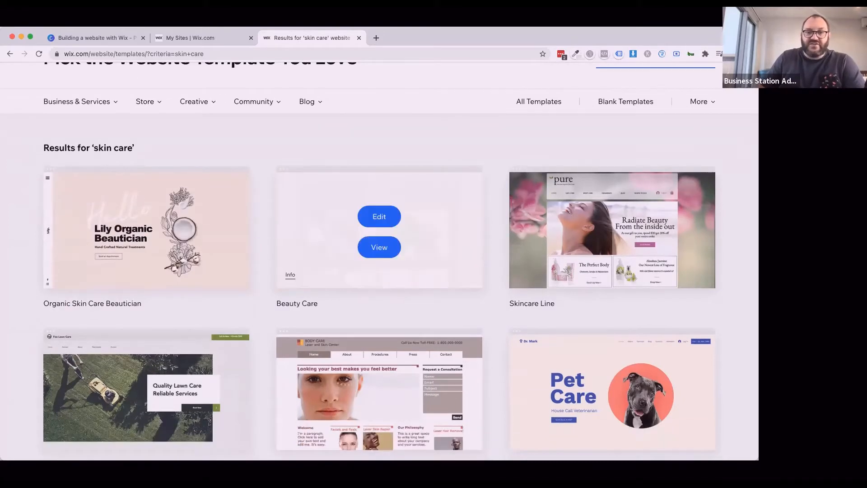
scroll(380, 262, down, 6)
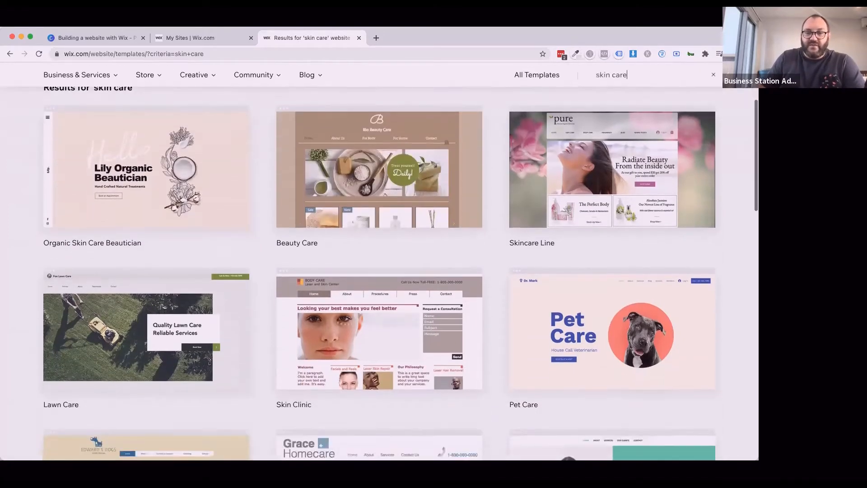
scroll(380, 271, down, 4)
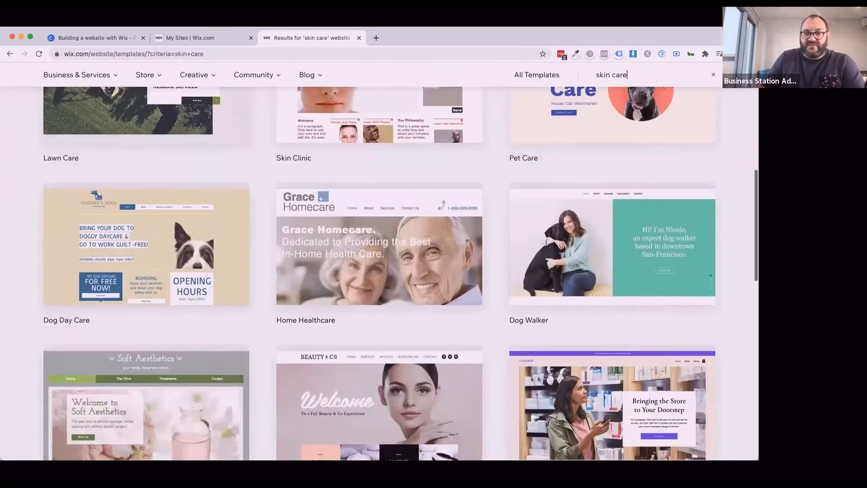
scroll(379, 271, down, 1)
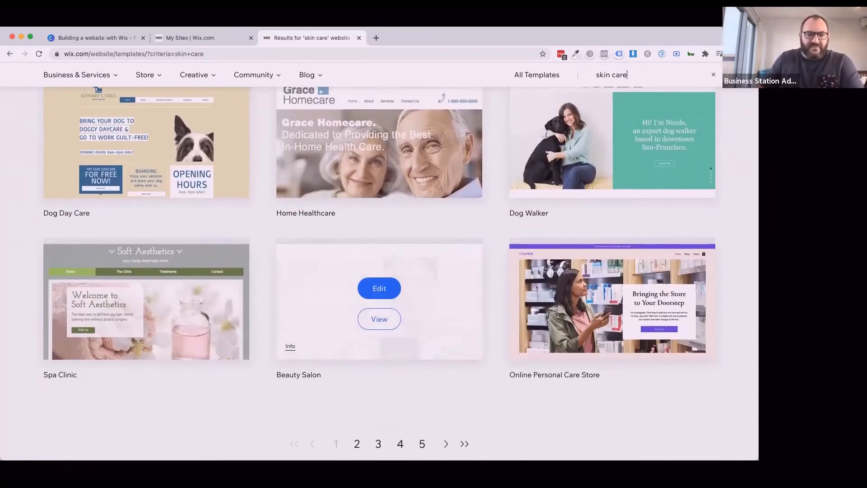
click(146, 319)
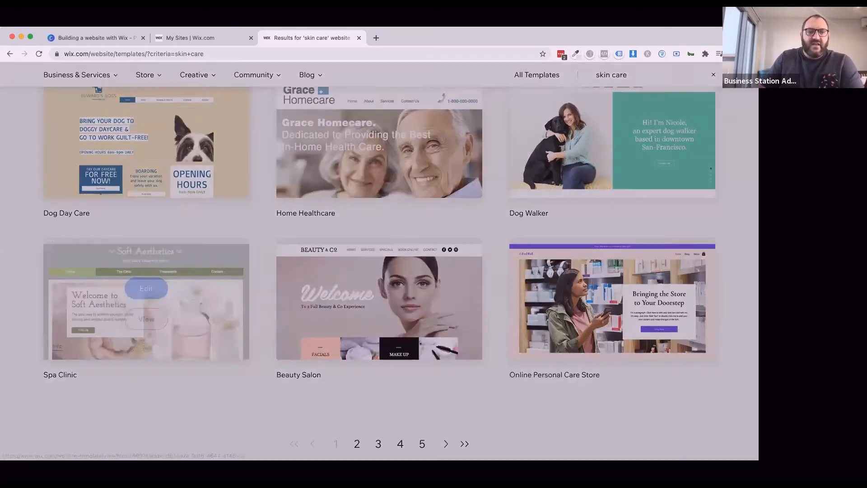
scroll(380, 271, down, 2)
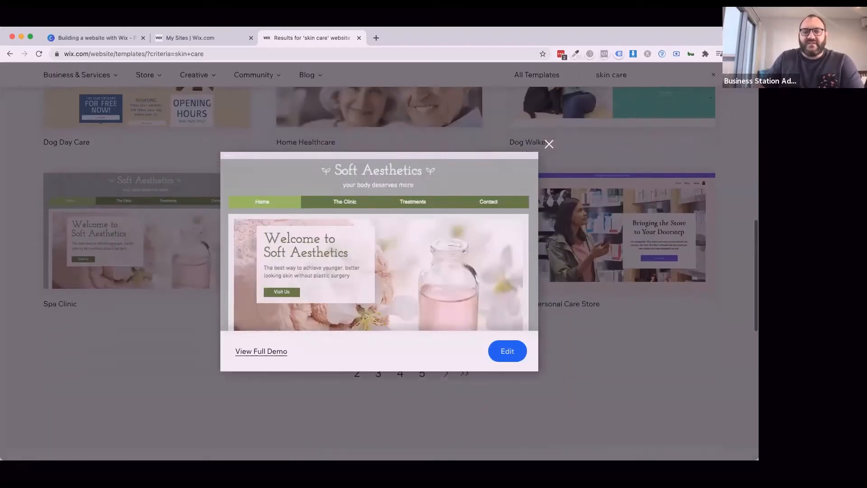
click(261, 351)
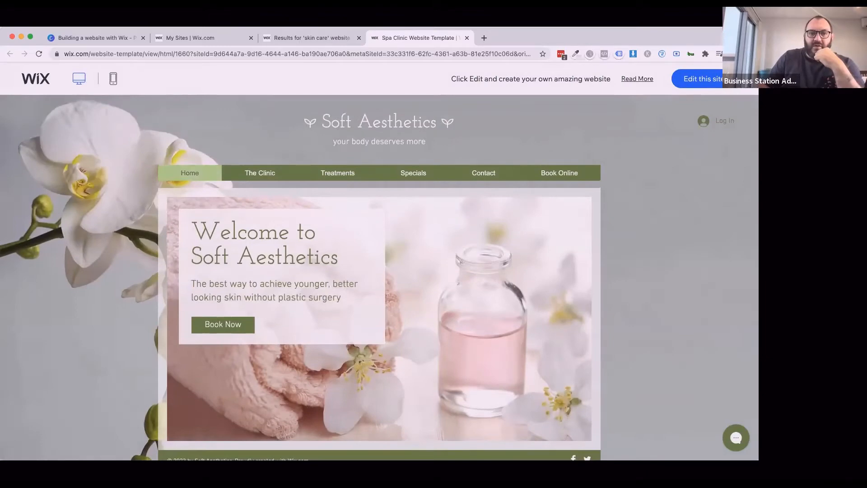
View The Clinic and Specials pages of the Spa Clinic demo and return to its Home page
click(260, 172)
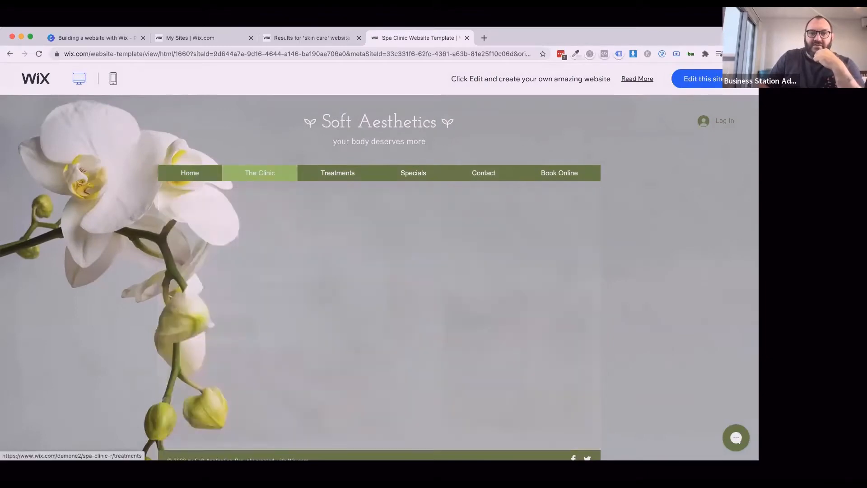
click(413, 173)
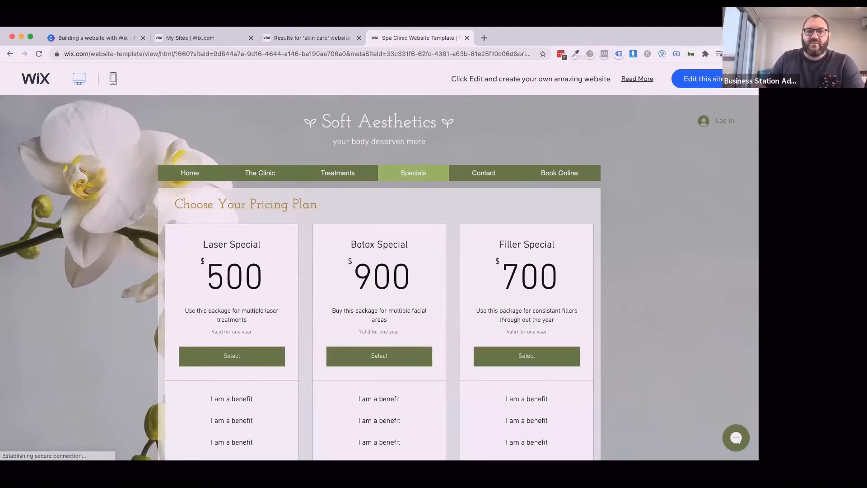
click(190, 172)
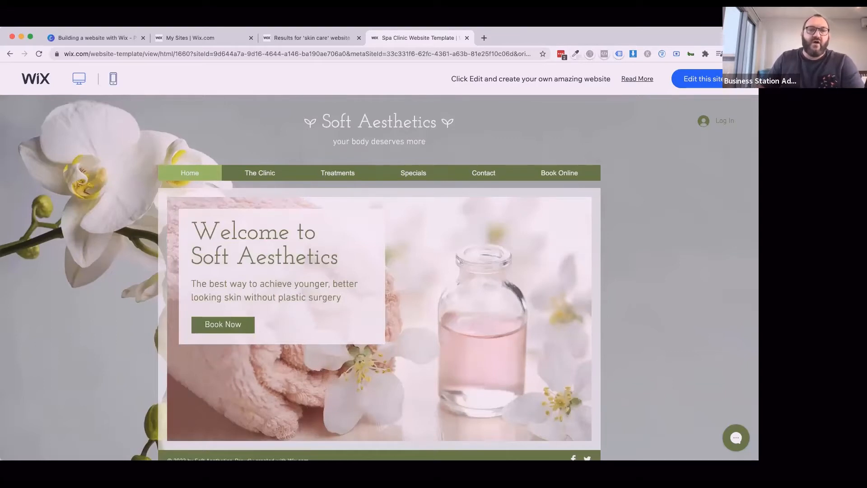
Preview the Spa Clinic demo in mobile view, look through its The Clinic page, and return to desktop view
click(113, 79)
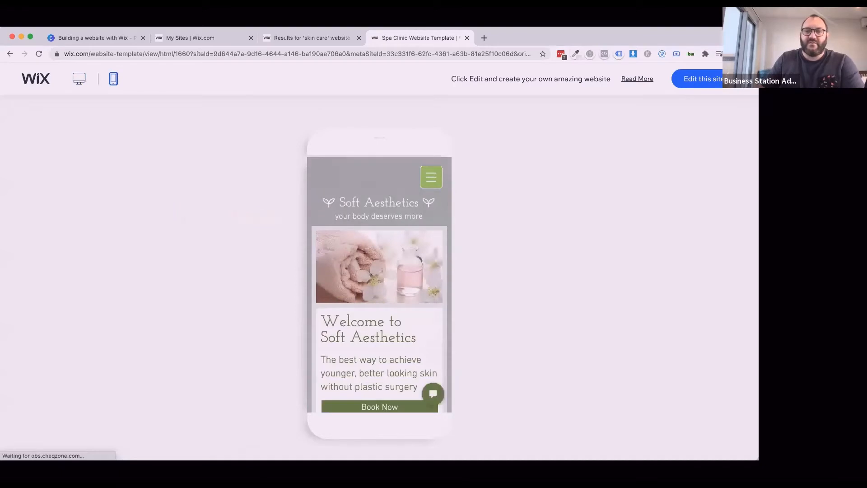
click(431, 177)
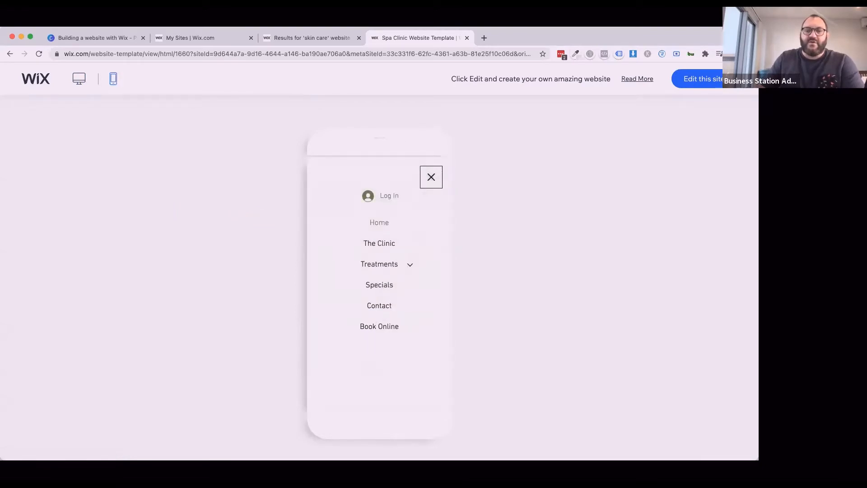
click(379, 244)
scroll(380, 271, down, 7)
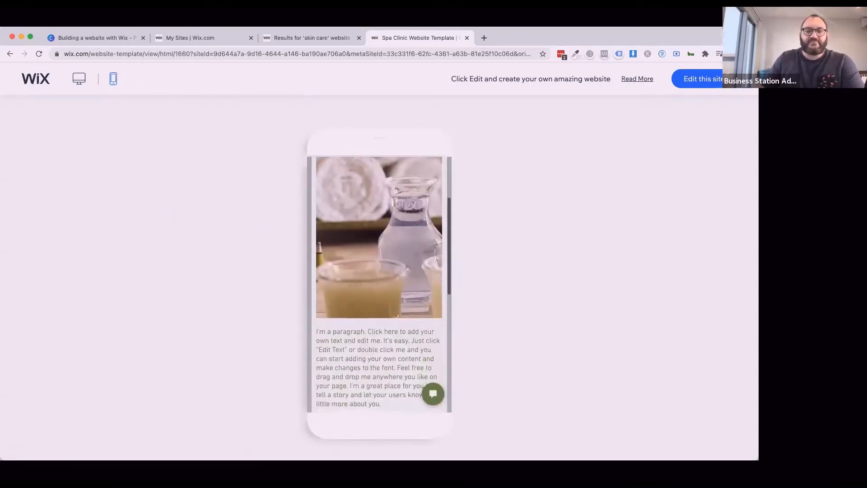
scroll(407, 318, down, 2)
scroll(397, 293, up, 9)
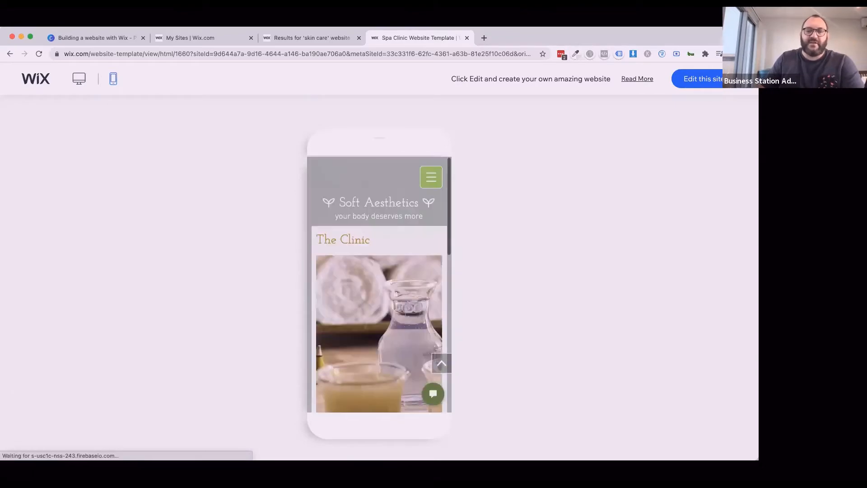
click(79, 79)
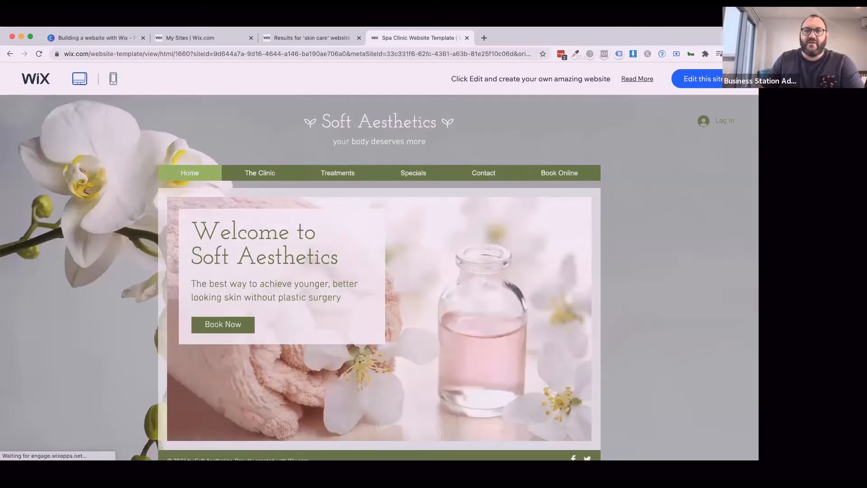
Close the Spa Clinic demo and go to page 2 of the skin care template results
click(467, 37)
scroll(380, 271, down, 1)
scroll(379, 271, up, 3)
scroll(379, 298, up, 3)
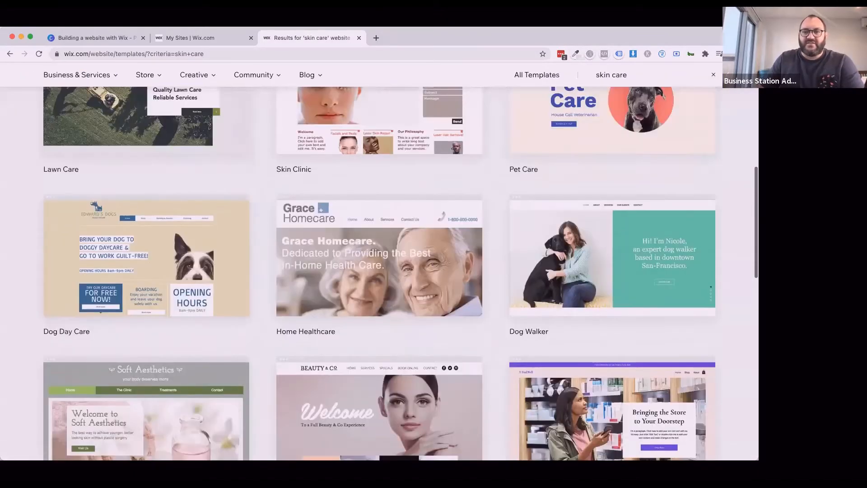
scroll(379, 298, down, 10)
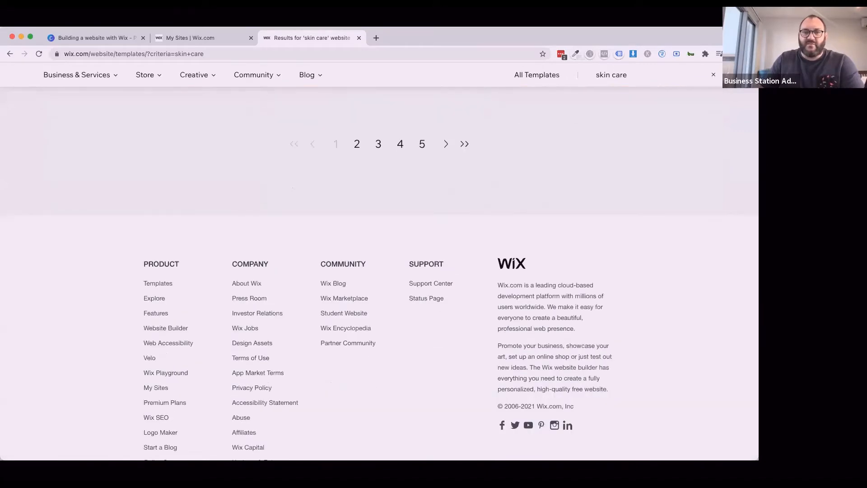
click(357, 143)
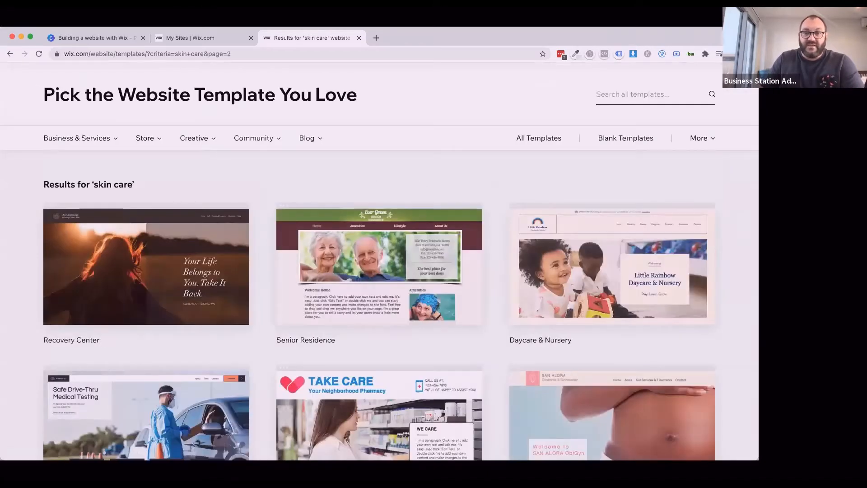
Browse the second page of skin care results, preview the Women's Clinic template, and close the preview
scroll(379, 266, down, 3)
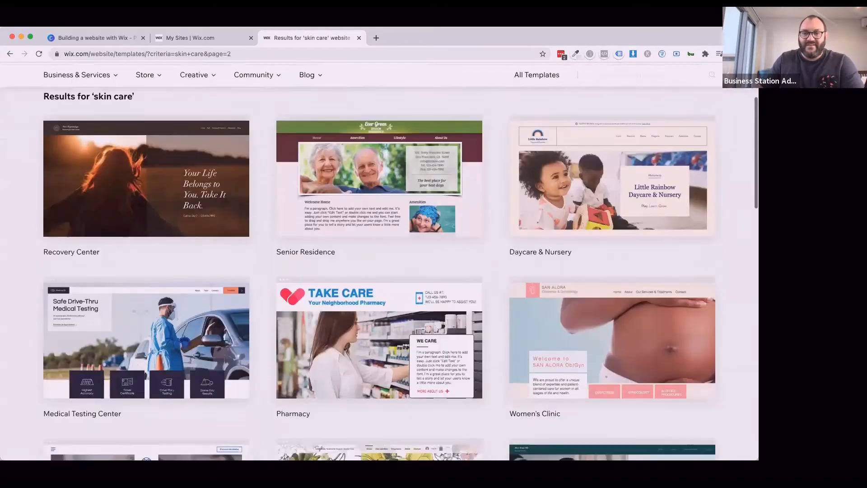
scroll(380, 273, down, 1)
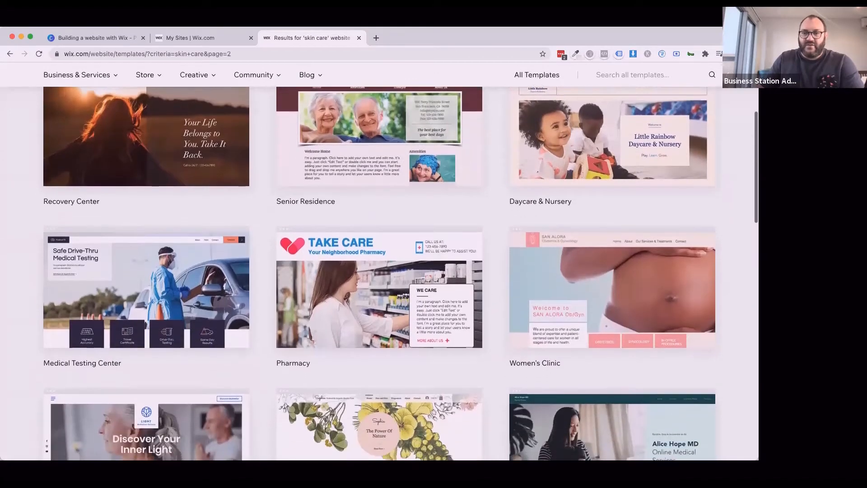
mouse_move(612, 291)
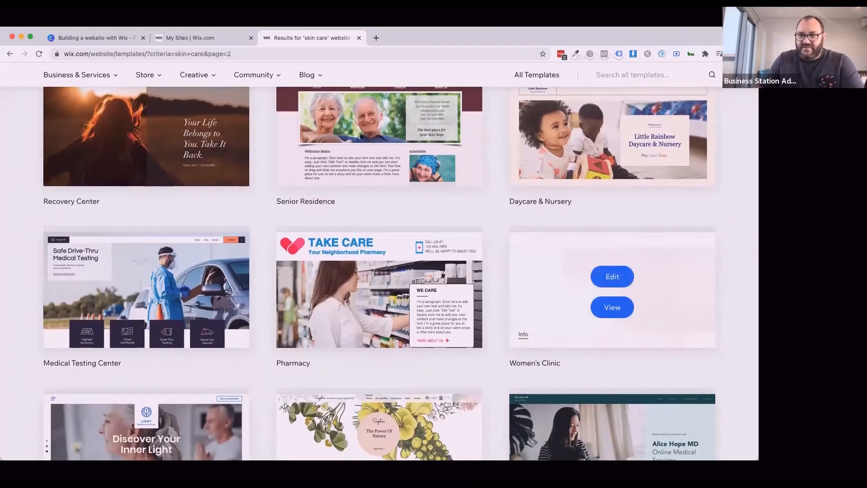
click(612, 307)
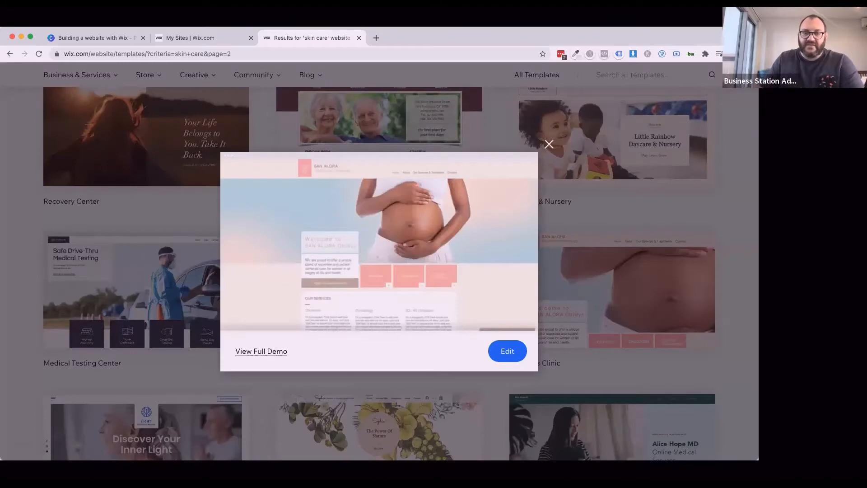
scroll(379, 273, down, 1)
key(Escape)
Preview the Cosmetic Oils template and open its full demo
scroll(379, 273, down, 1)
scroll(613, 317, down, 4)
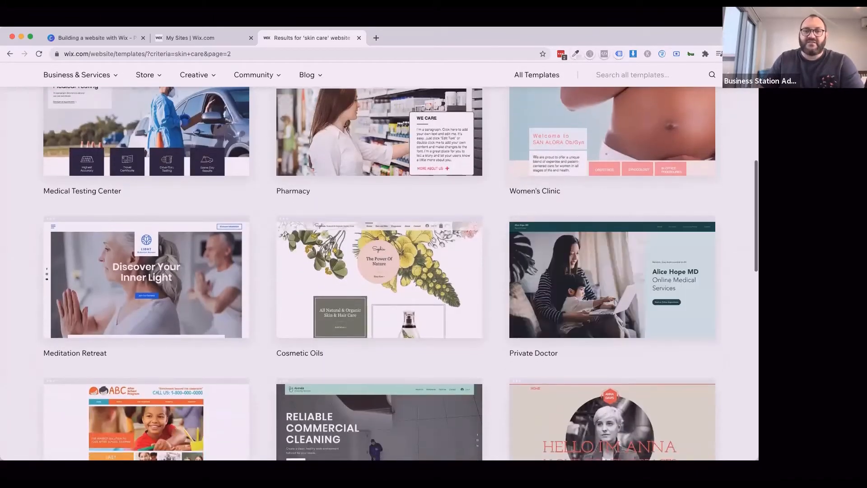
mouse_move(379, 285)
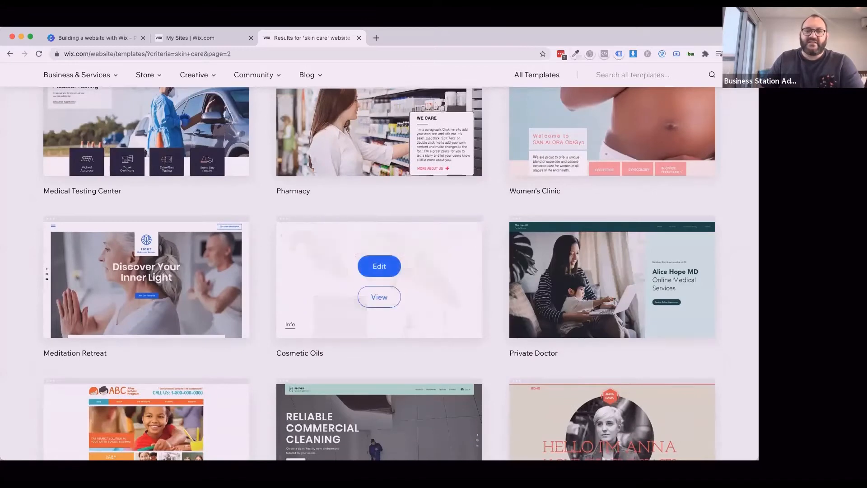
click(379, 297)
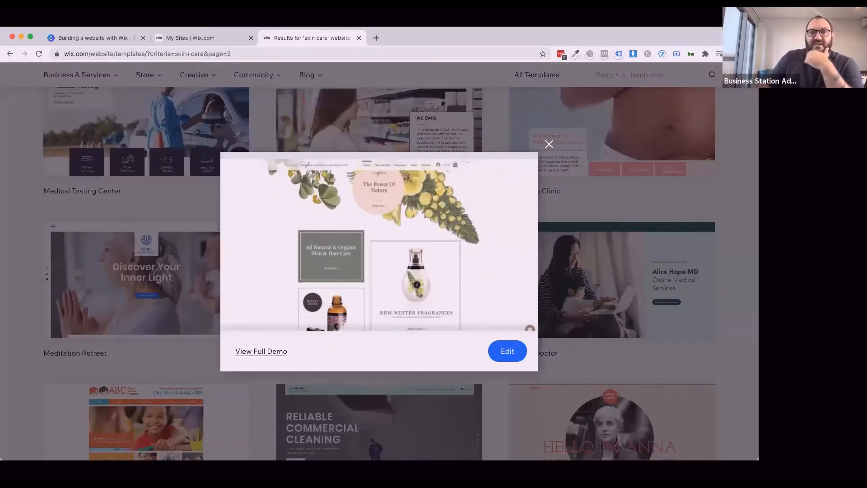
click(261, 351)
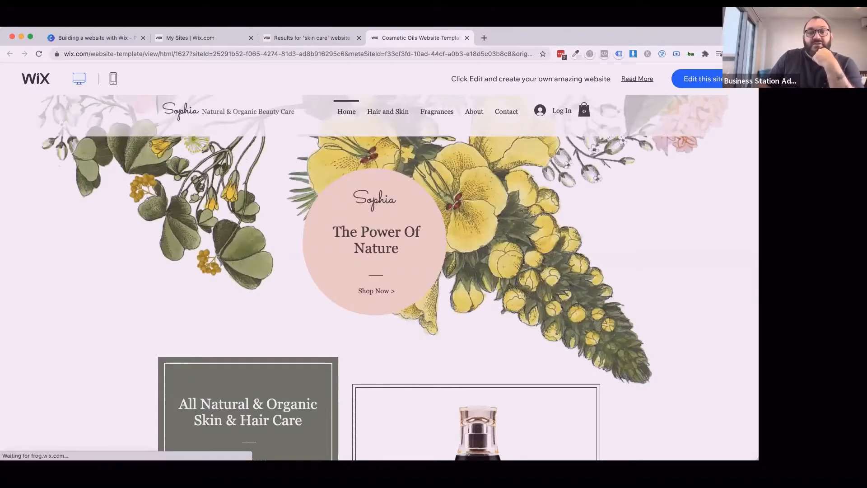
Look through the desktop Home page of the Cosmetic Oils demo and return to its beginning
scroll(384, 278, down, 6)
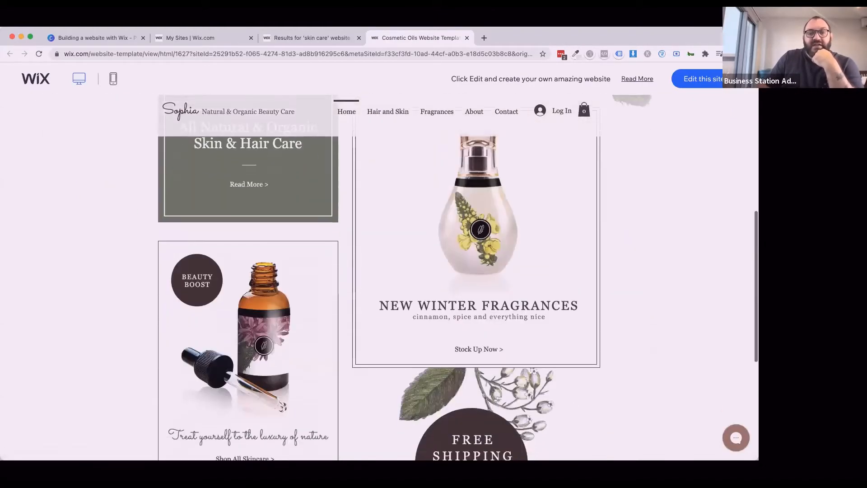
scroll(383, 278, down, 1)
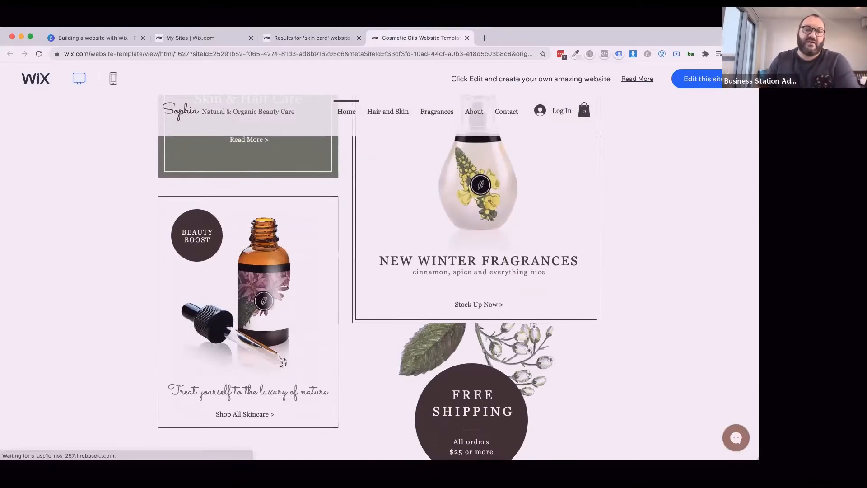
scroll(384, 278, up, 1)
scroll(383, 277, up, 5)
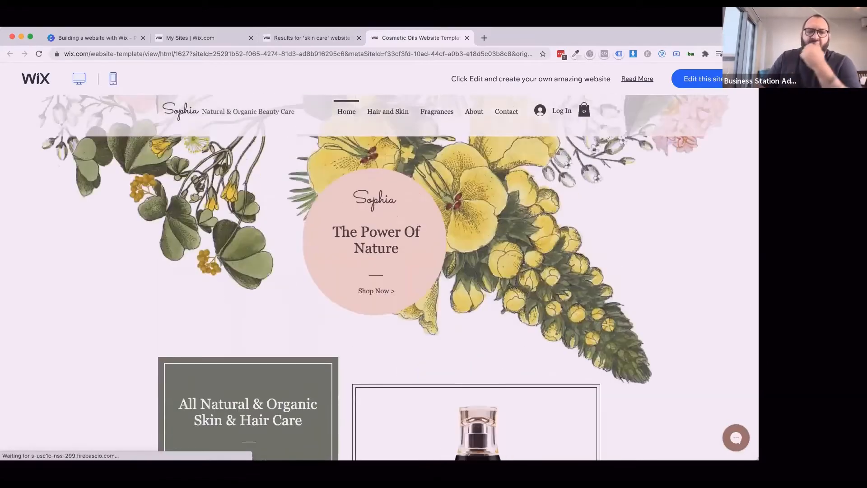
Switch the Cosmetic Oils demo to mobile view, look through its Home page, and jump back to its beginning
click(113, 79)
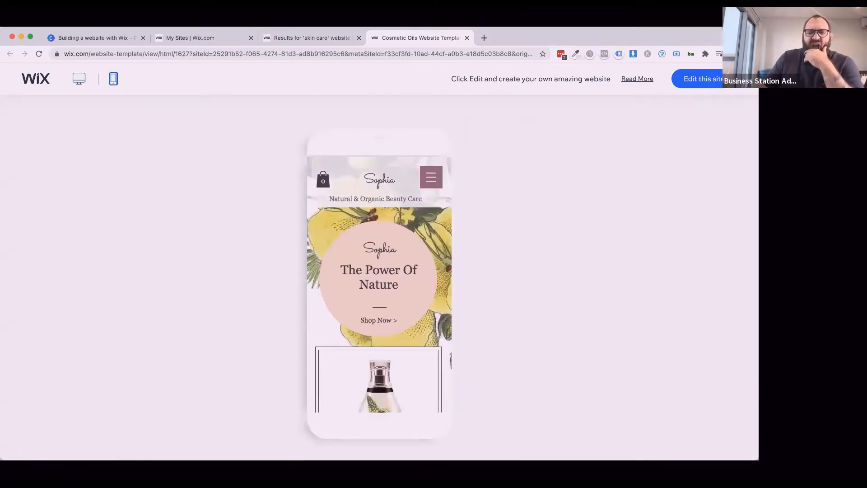
scroll(380, 284, down, 1)
scroll(380, 285, down, 10)
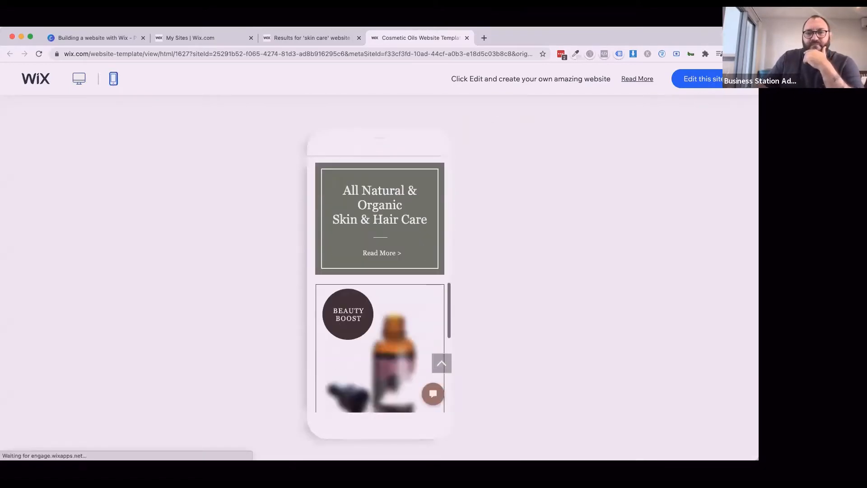
scroll(380, 284, down, 5)
click(442, 364)
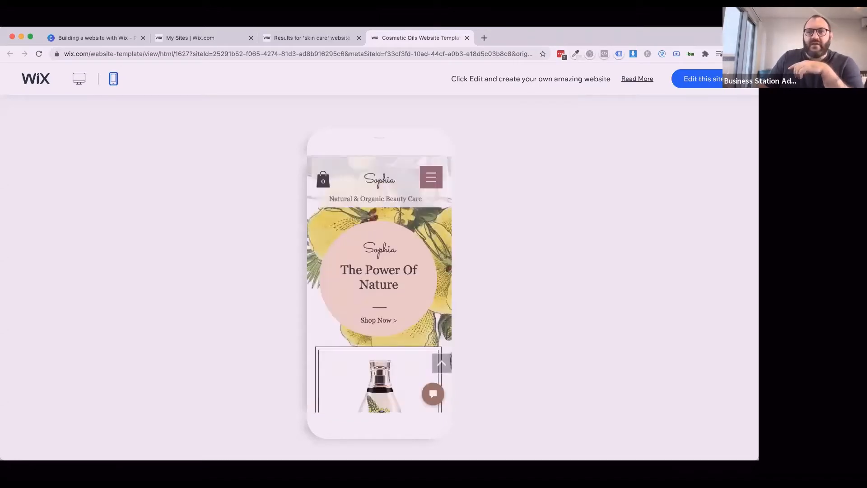
Start editing the Cosmetic Oils template in the Wix Editor and look through its Home page at a larger browser zoom
click(701, 78)
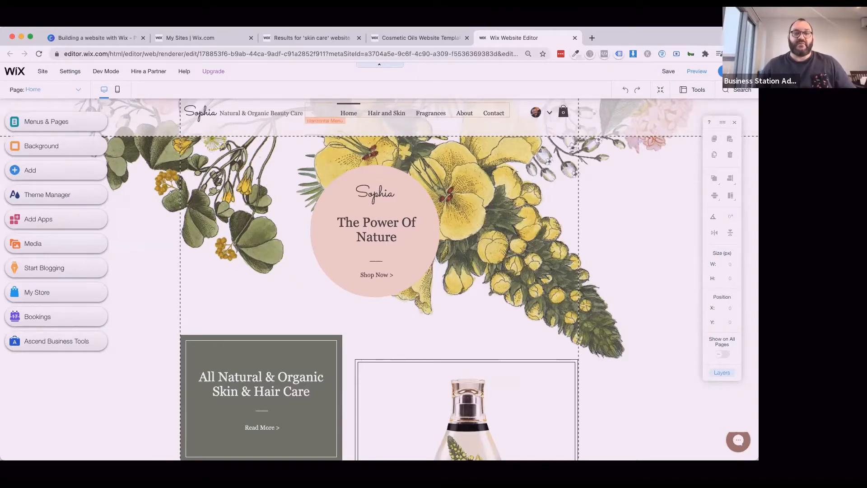
key(super+plus)
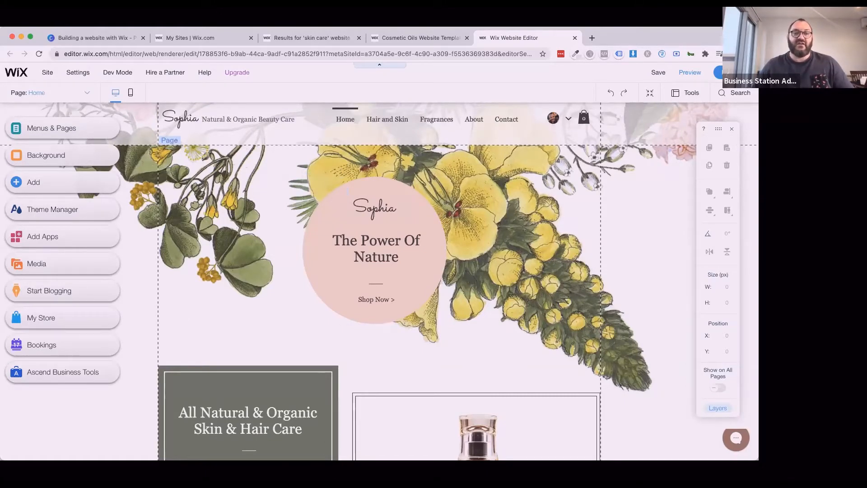
scroll(348, 191, down, 5)
scroll(347, 191, down, 5)
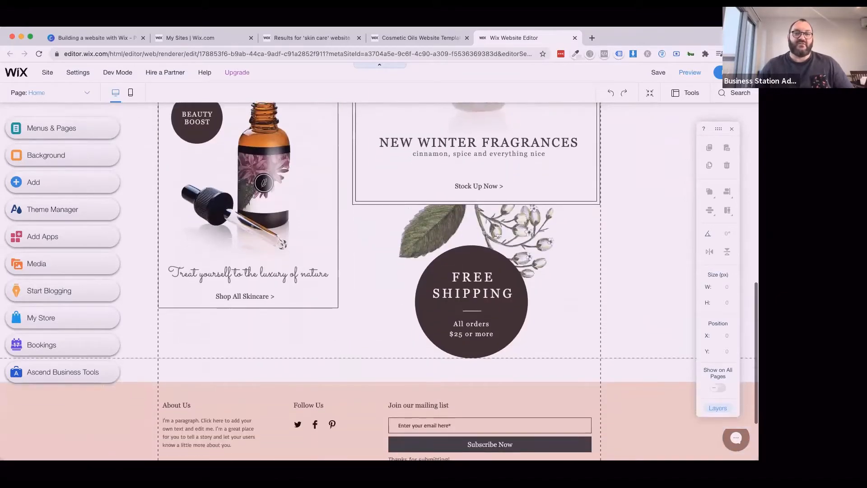
scroll(347, 192, up, 4)
scroll(347, 191, down, 3)
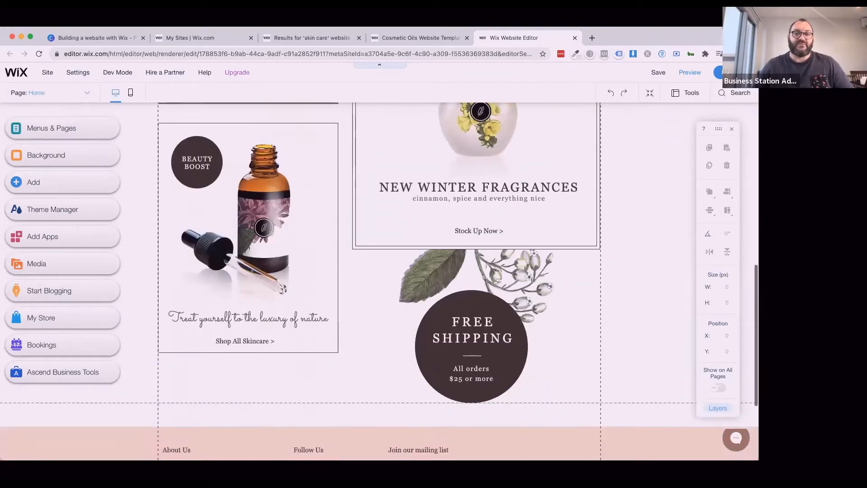
scroll(347, 191, down, 3)
scroll(379, 280, up, 7)
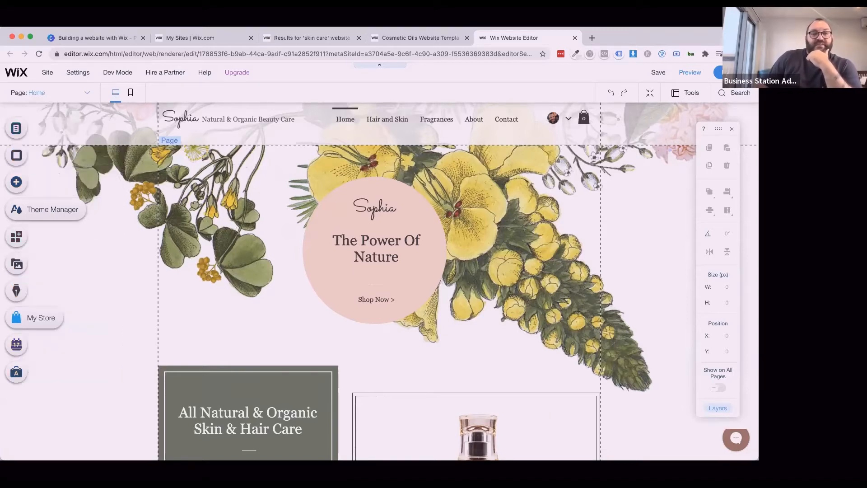
Open the site colors in the Theme Manager and inspect the color picker for Color 4
click(19, 209)
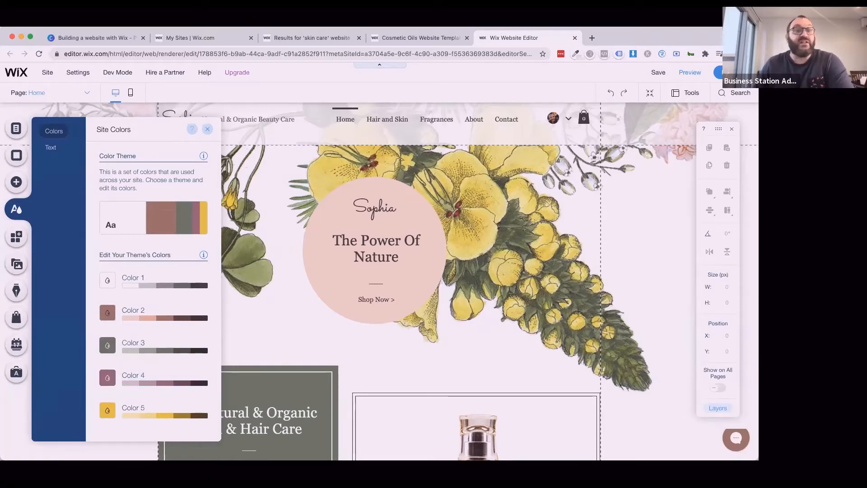
click(165, 383)
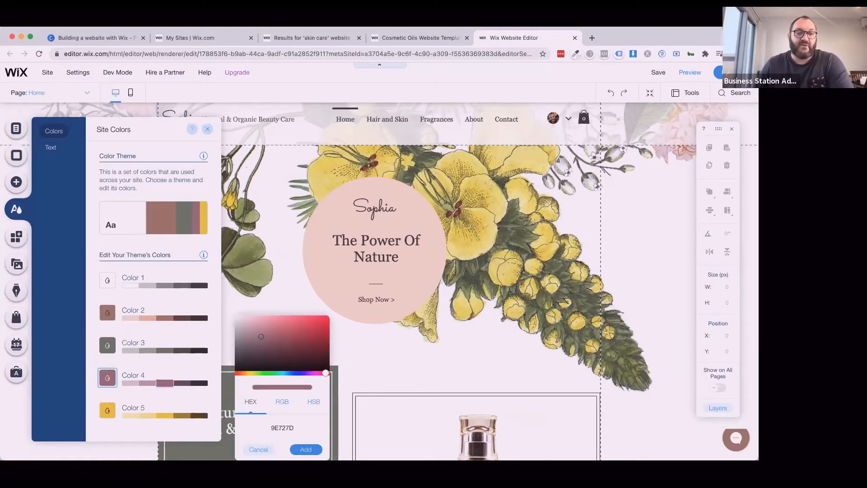
click(131, 383)
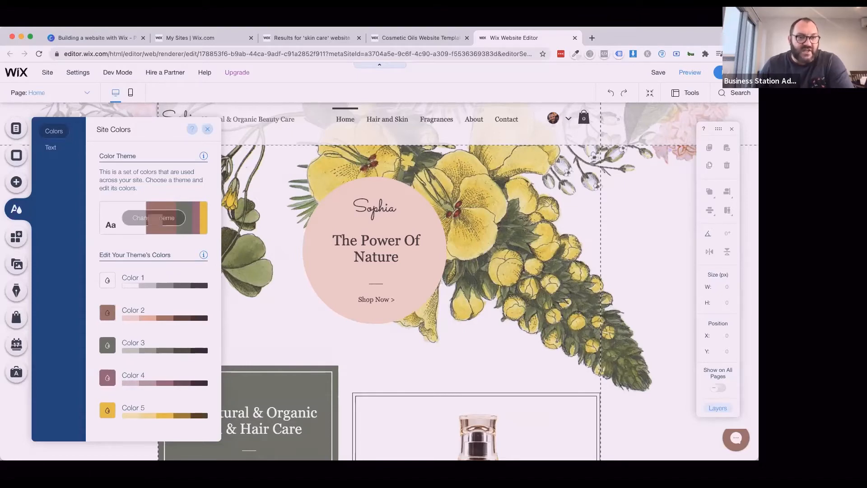
Open the selection of new color themes and look through the available palettes
click(153, 219)
scroll(154, 316, down, 10)
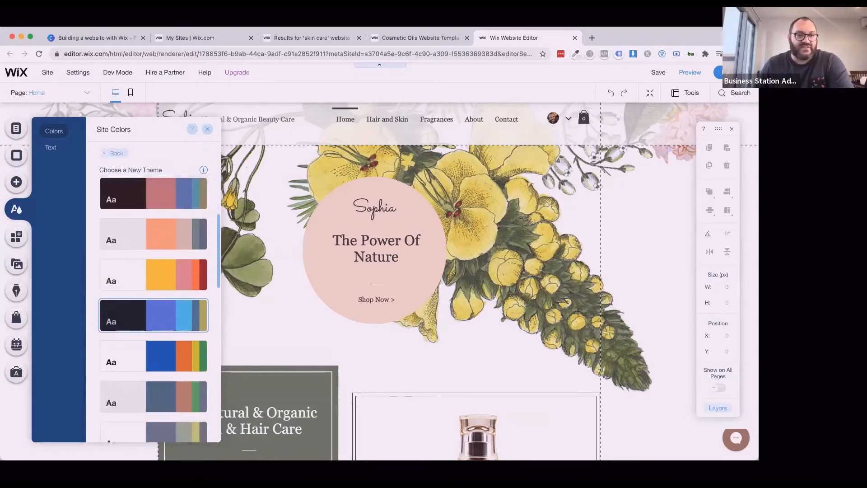
scroll(154, 330, up, 2)
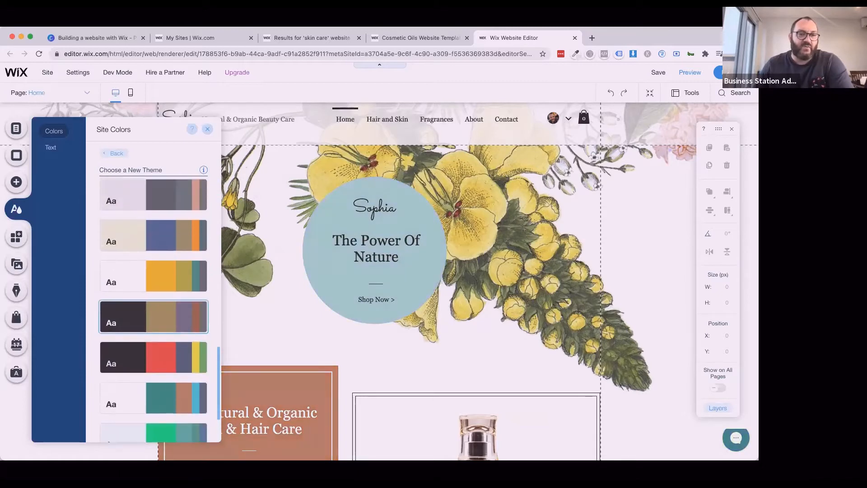
scroll(153, 329, up, 2)
scroll(154, 316, up, 3)
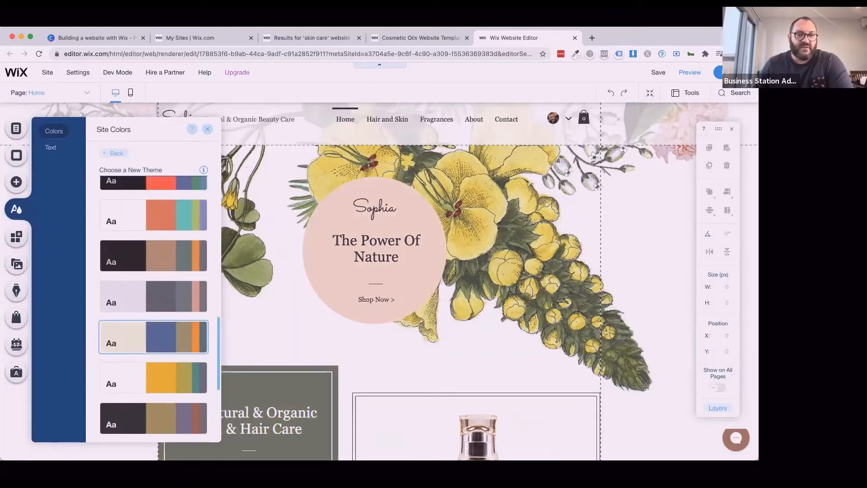
scroll(153, 317, down, 2)
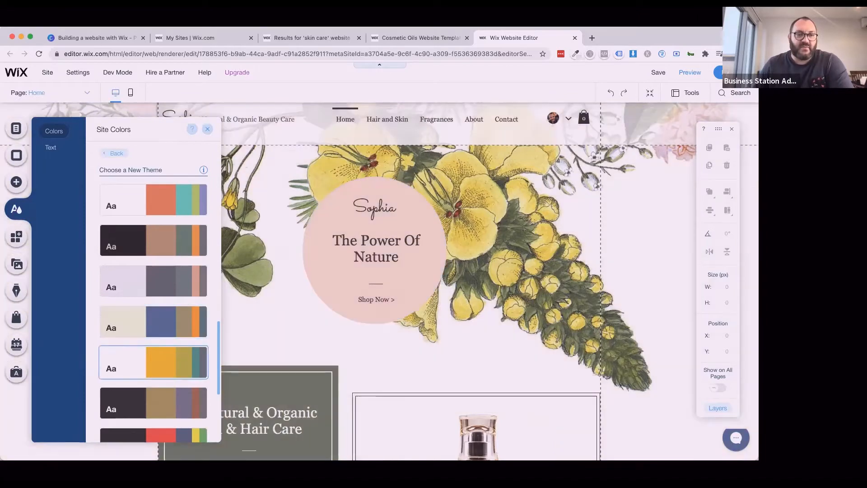
Try the yellow, beige-and-blue, gray, and black-and-red color themes on the site
click(154, 361)
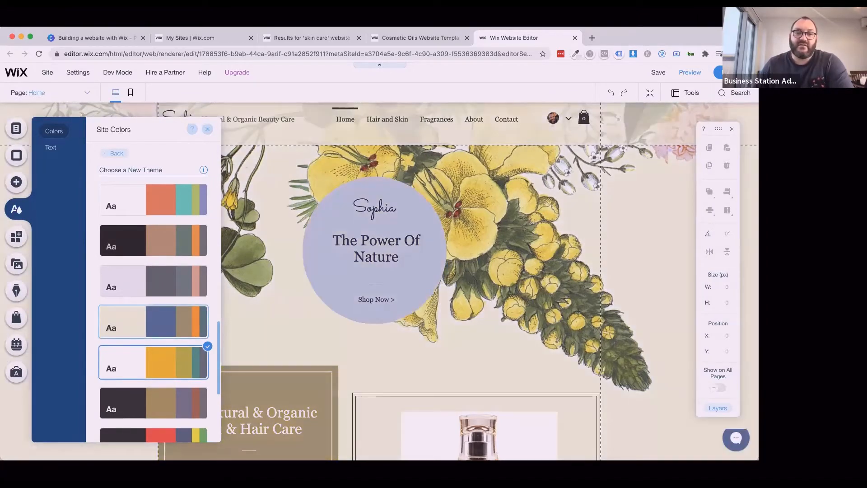
click(153, 322)
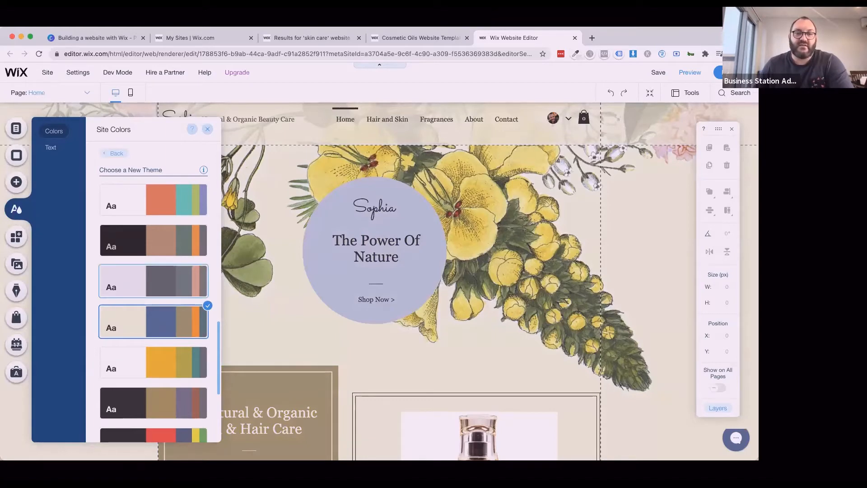
click(153, 281)
scroll(153, 289, down, 2)
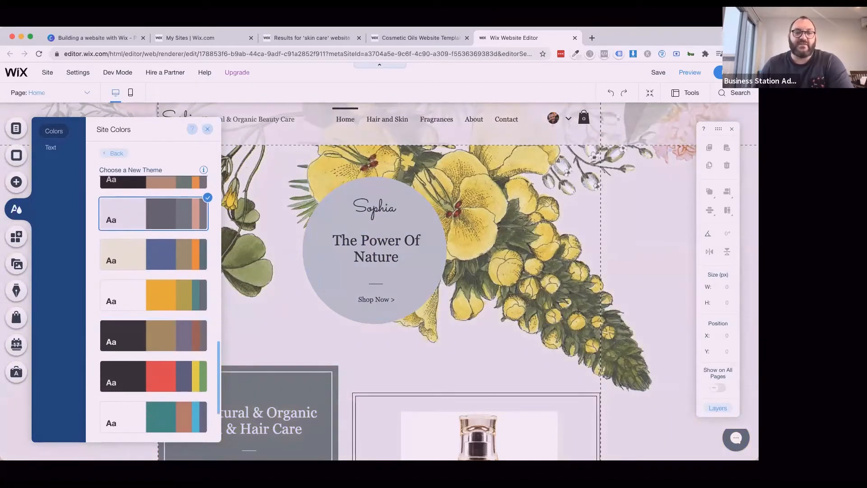
click(154, 375)
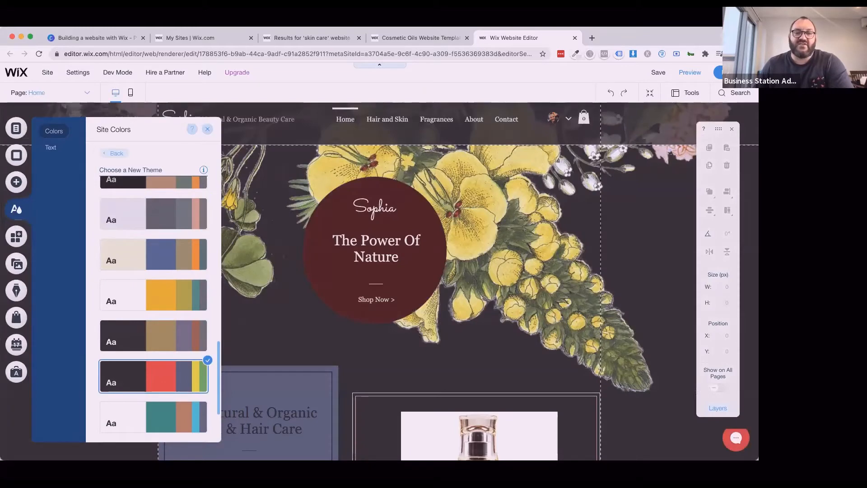
Try the green, muted green-and-mauve, and teal themes, plus another theme from higher in the selection
scroll(153, 375, down, 2)
click(153, 371)
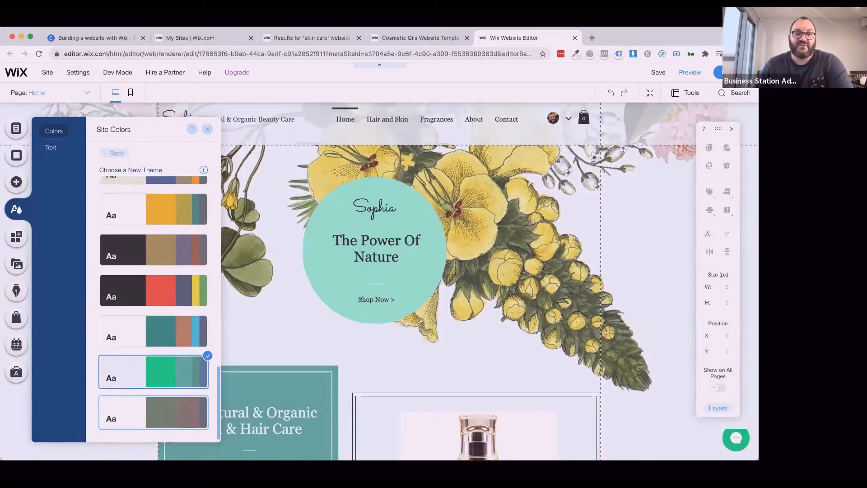
click(153, 412)
click(154, 331)
scroll(154, 331, up, 6)
click(153, 327)
Try the featured peach, dark rose, and blue-and-tan color themes on the site
scroll(153, 334, up, 8)
click(153, 355)
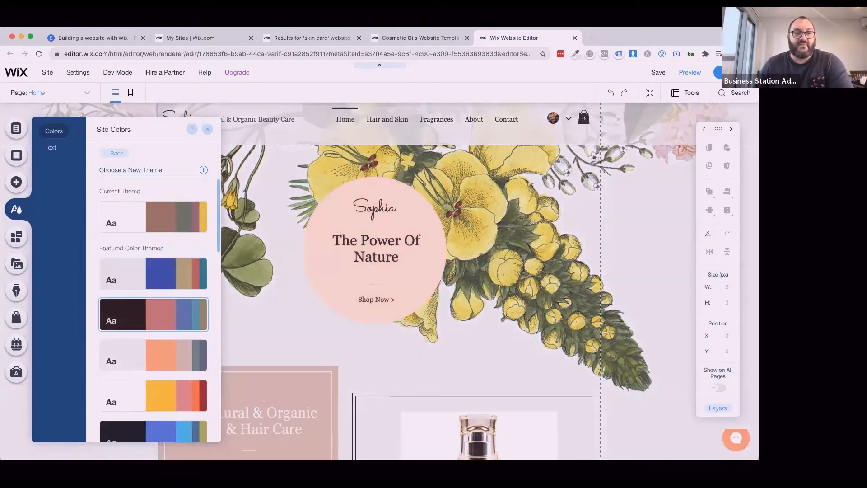
click(154, 315)
click(154, 273)
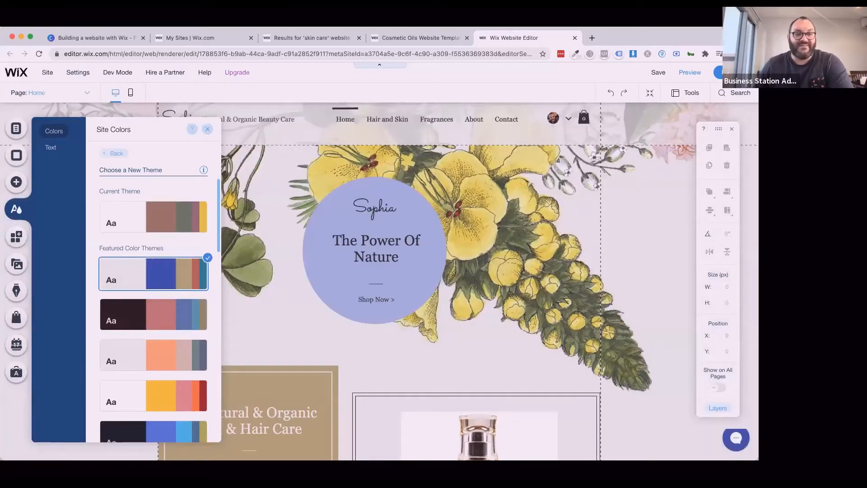
Apply the featured light gray theme with orange and dusty pink accents, and return to the theme's color settings
click(153, 355)
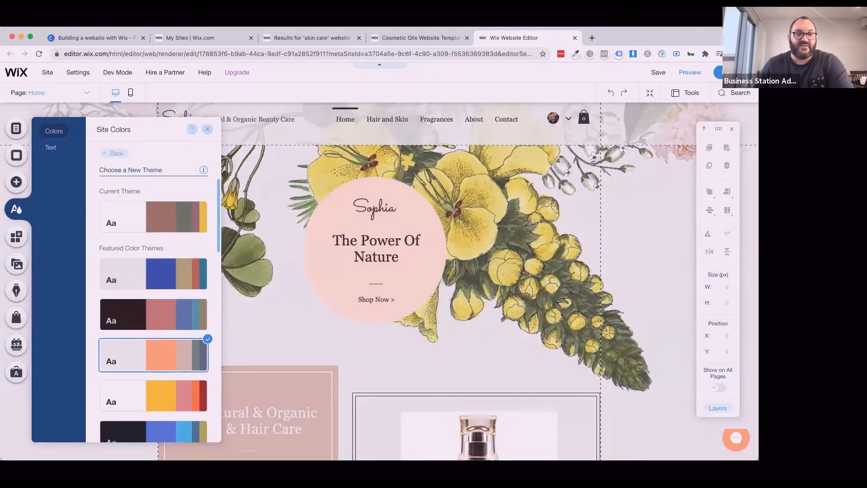
click(153, 217)
click(113, 153)
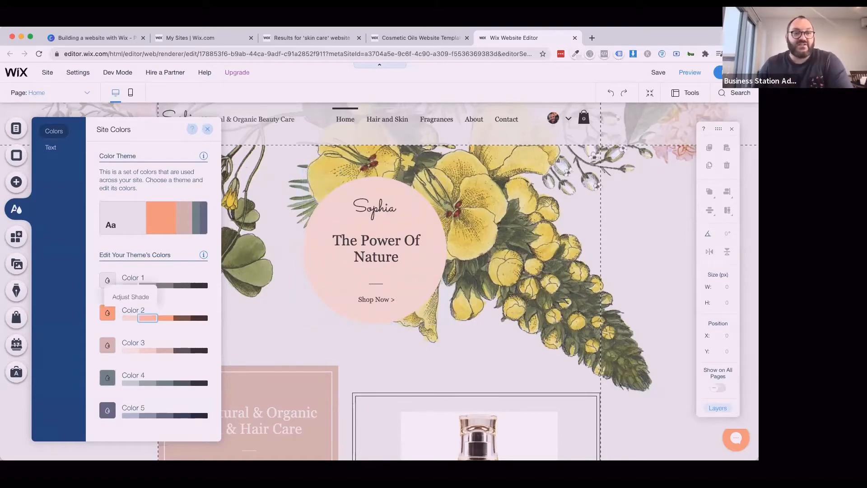
View the saturation and brightness settings for the middle shade of Color 2
click(165, 318)
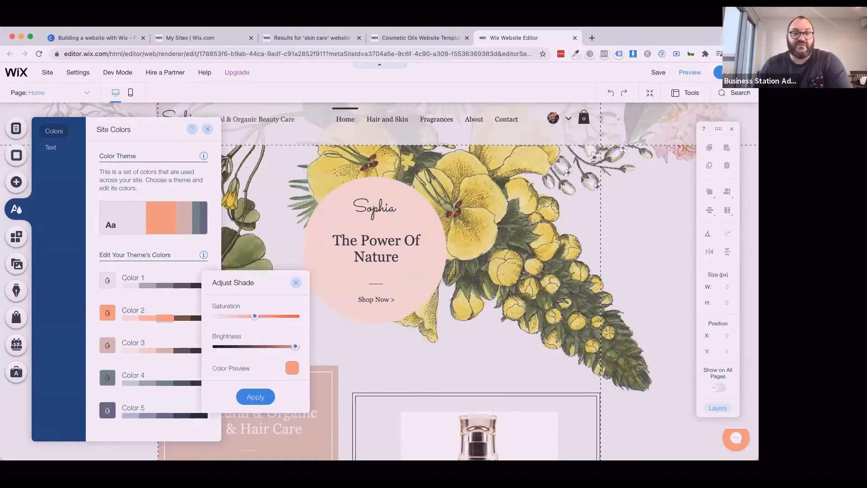
click(296, 283)
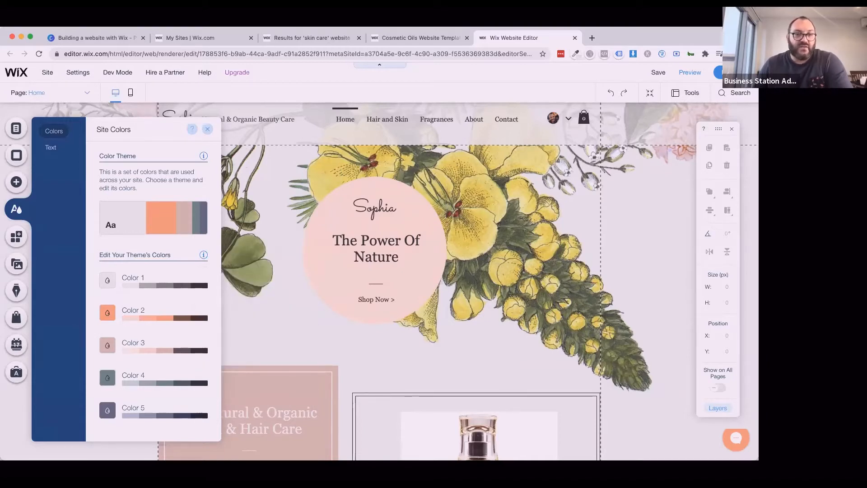
mouse_move(154, 217)
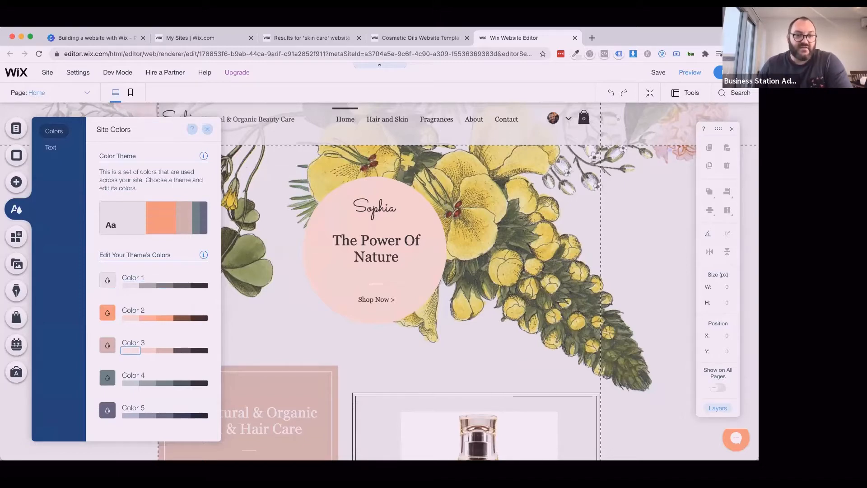
Raise the saturation of Color 3's two lightest shades to a stronger orange, apply both, and close the site colors
click(130, 351)
drag(188, 348, 238, 349)
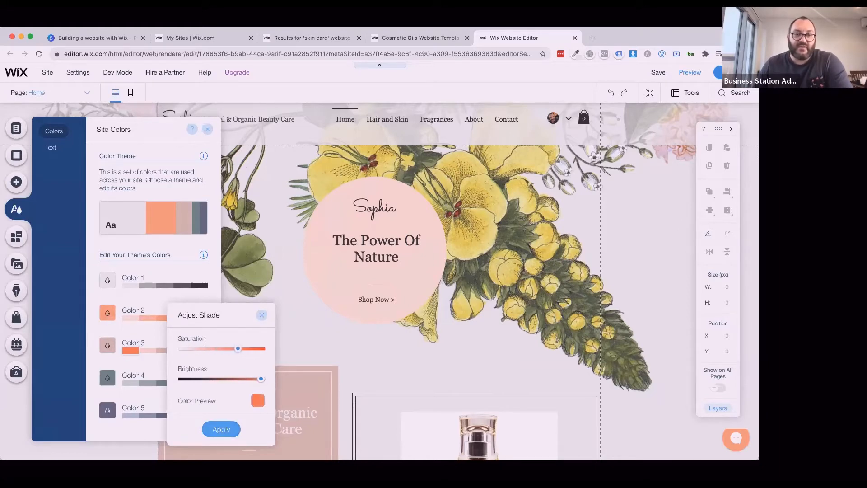
click(221, 429)
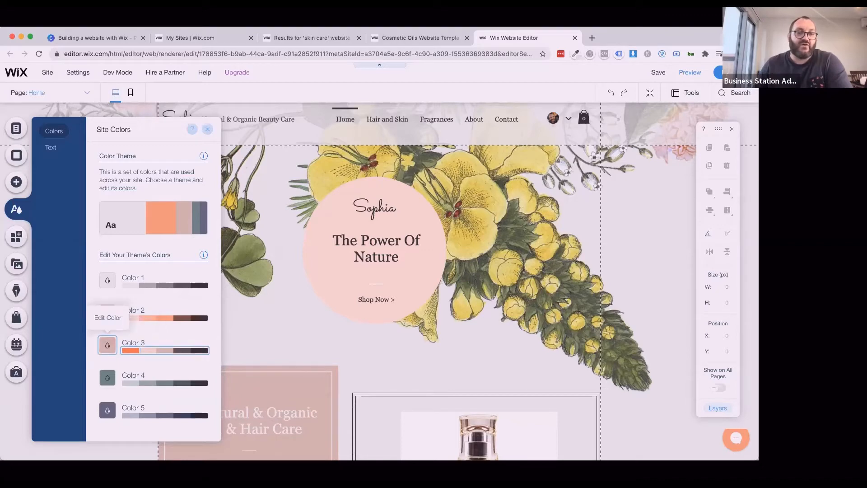
click(147, 351)
drag(211, 349, 247, 349)
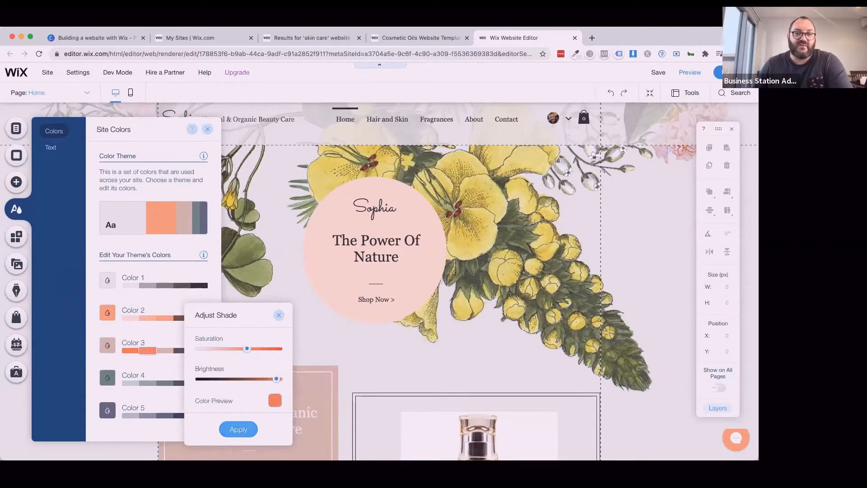
click(239, 429)
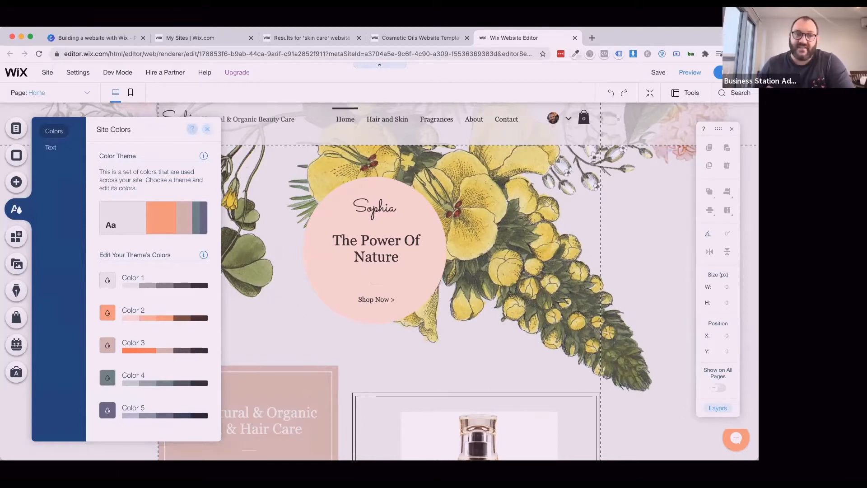
click(208, 129)
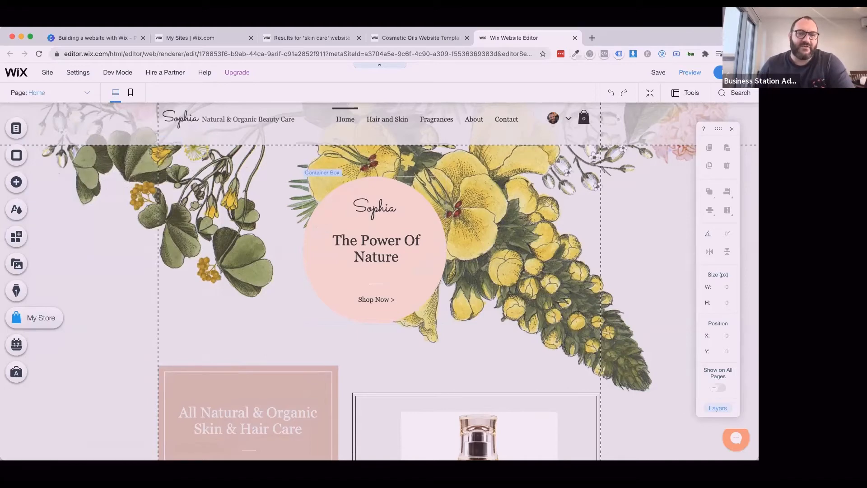
Set the fill color of the circular "The Power Of Nature" box to the orange site color #FFAA81
click(375, 273)
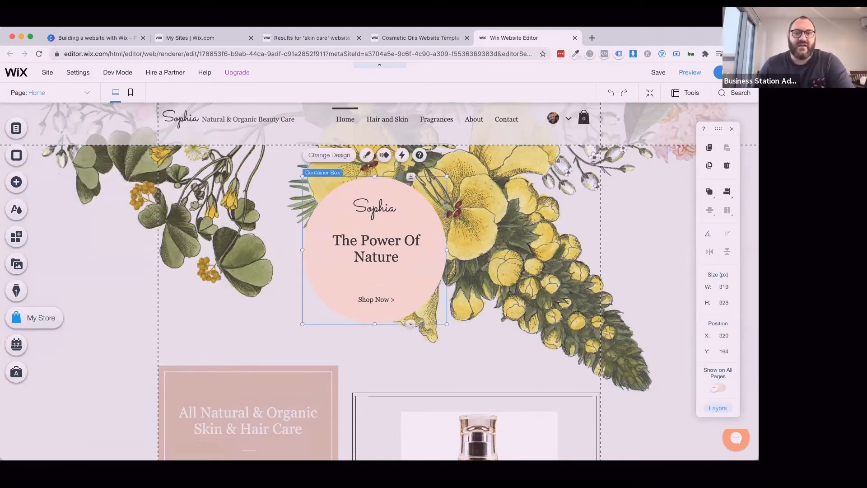
click(367, 155)
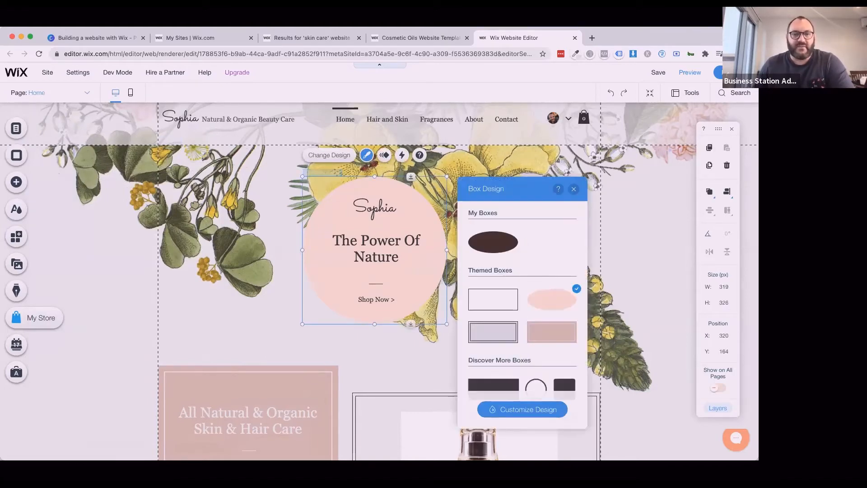
scroll(521, 307, down, 10)
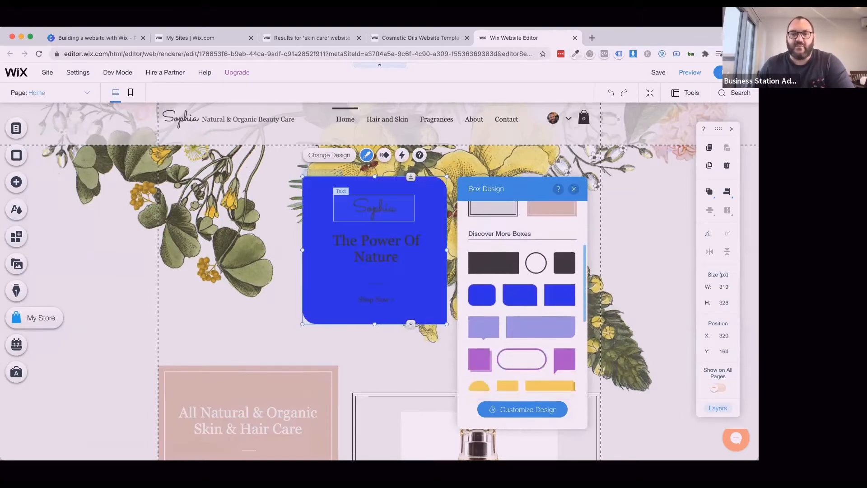
scroll(521, 307, up, 10)
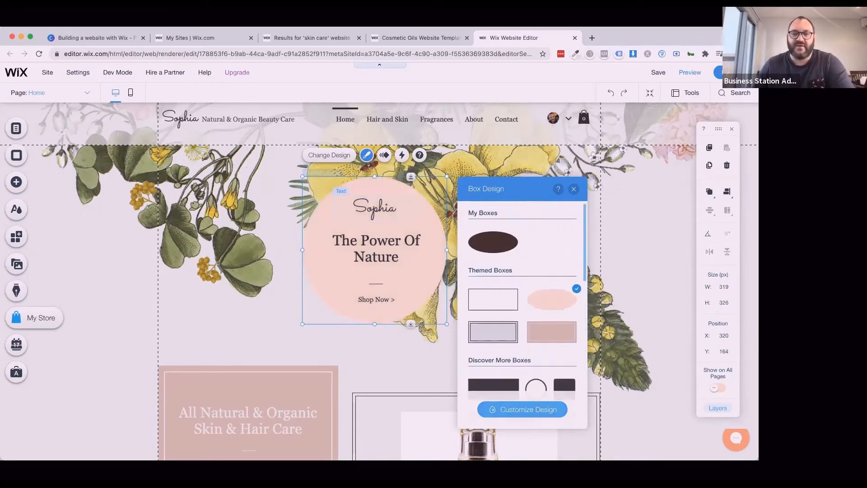
click(522, 409)
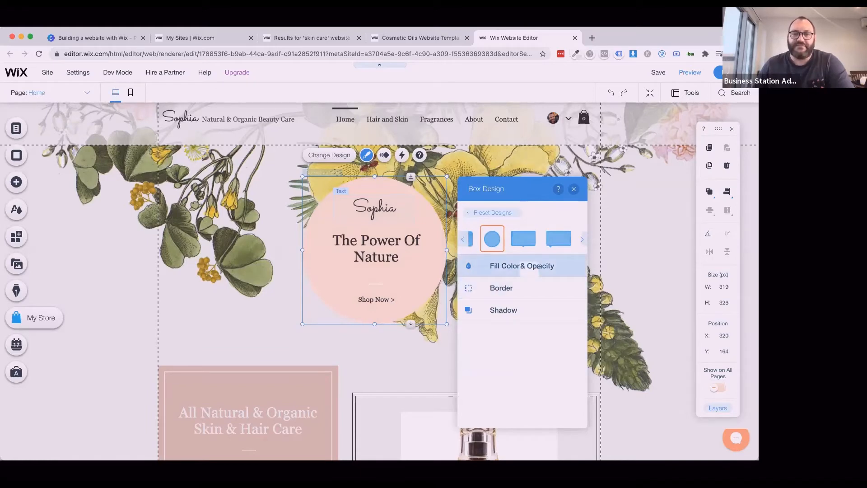
click(522, 266)
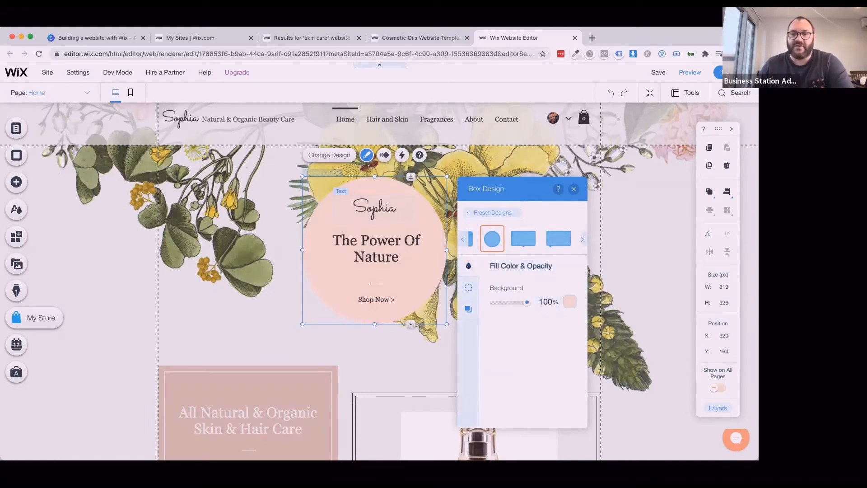
click(570, 301)
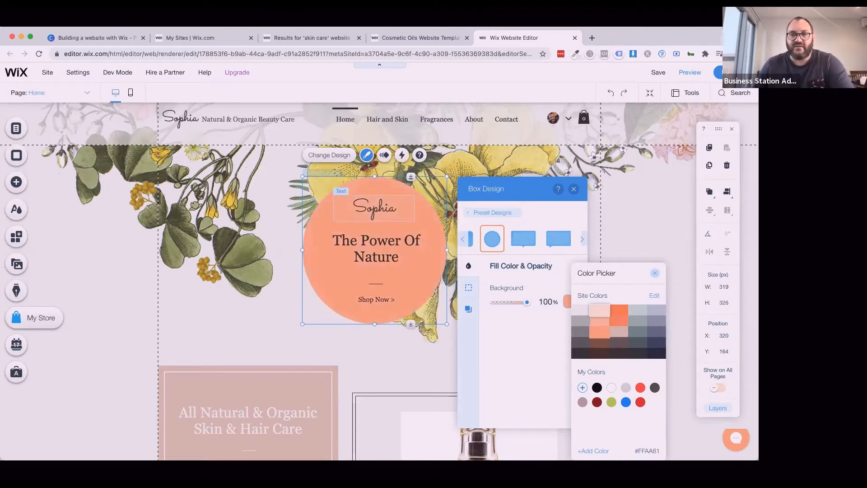
click(655, 273)
click(654, 194)
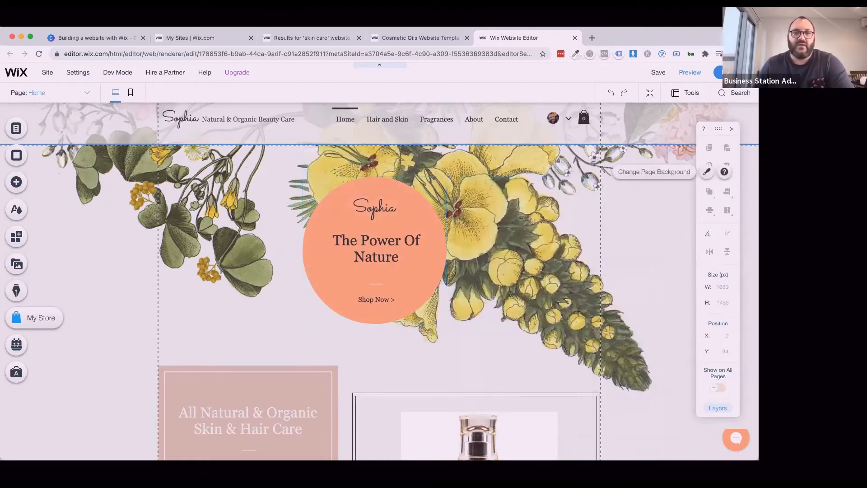
Try the coral site color #FA8D61 as the background of the "All Natural & Organic Skin & Hair Care" box
click(271, 391)
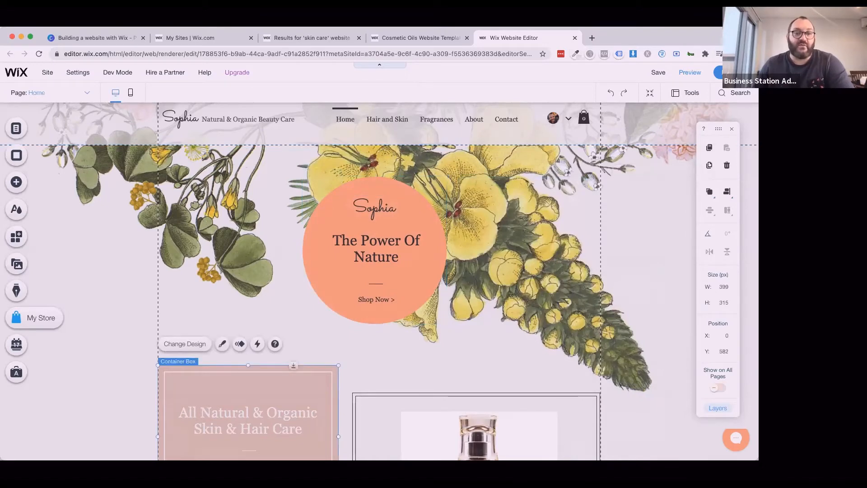
click(222, 344)
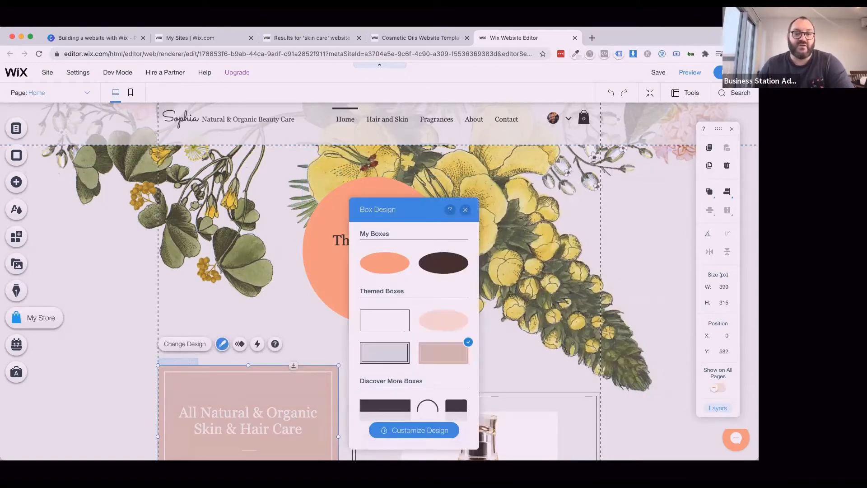
click(413, 430)
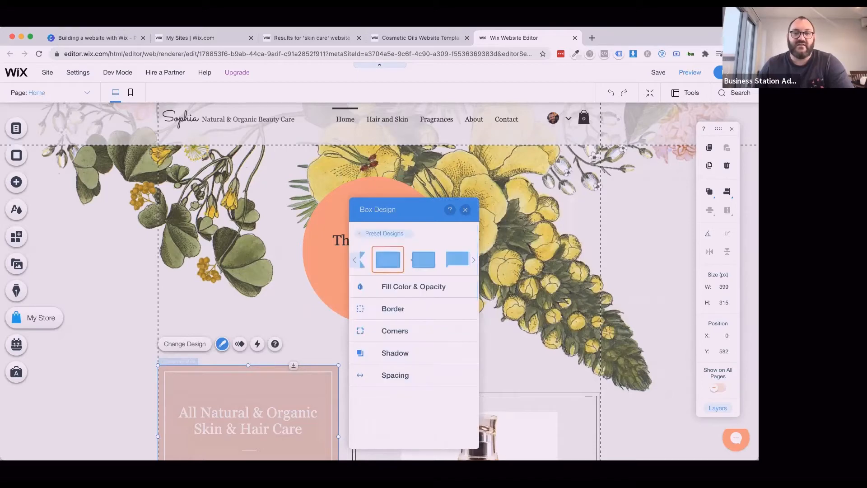
click(407, 286)
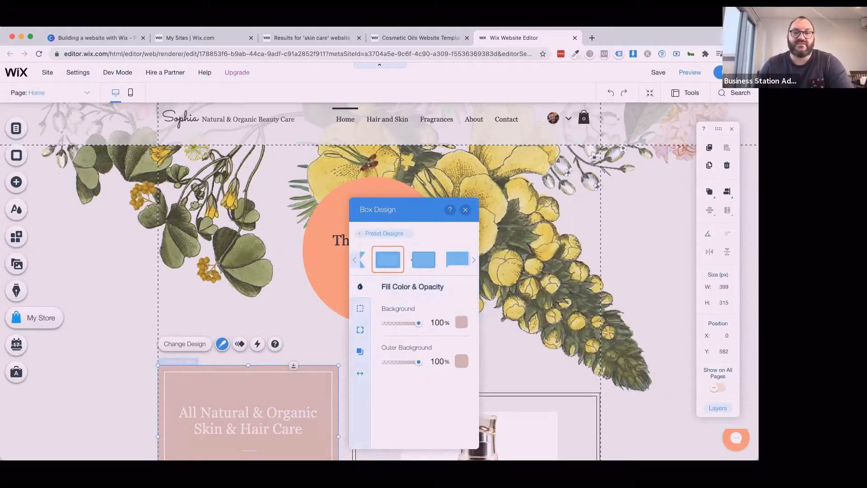
click(461, 322)
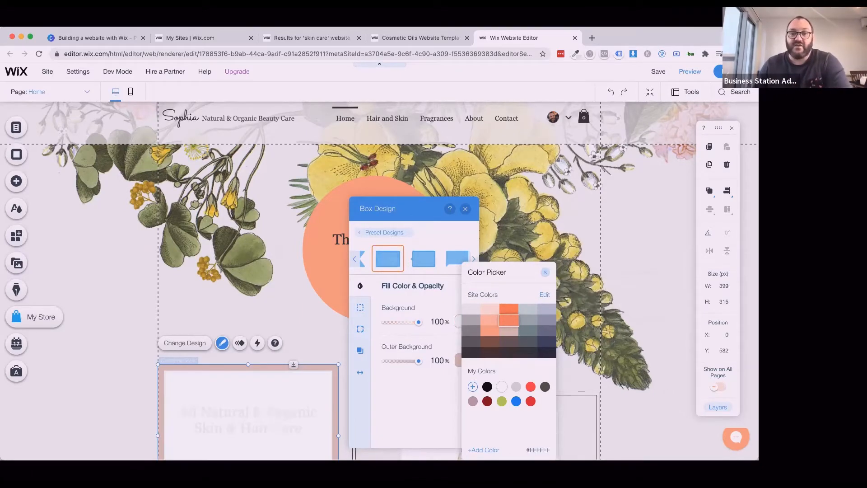
Try the hex value #ffcc00 for the box background, then add #ffcccc to the saved custom colors
click(485, 451)
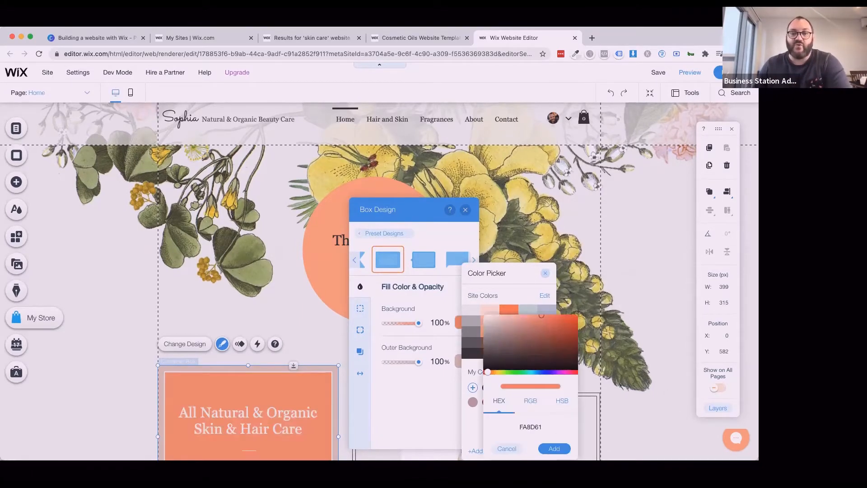
click(531, 400)
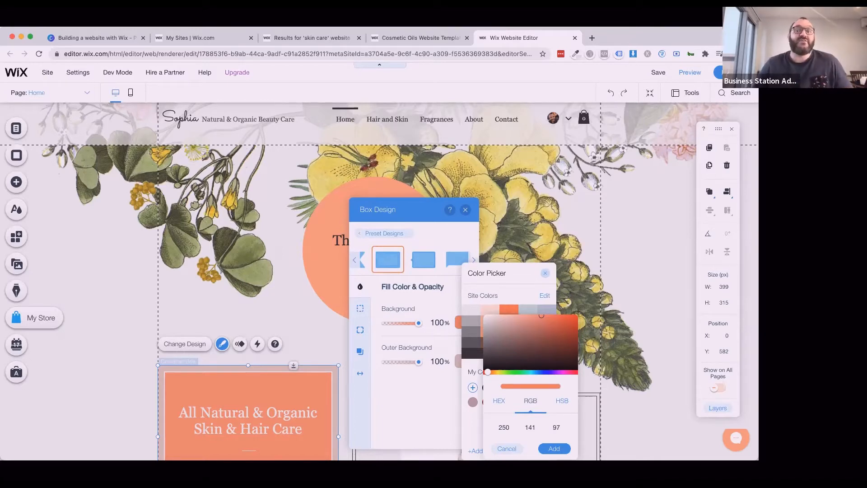
click(499, 401)
click(530, 427)
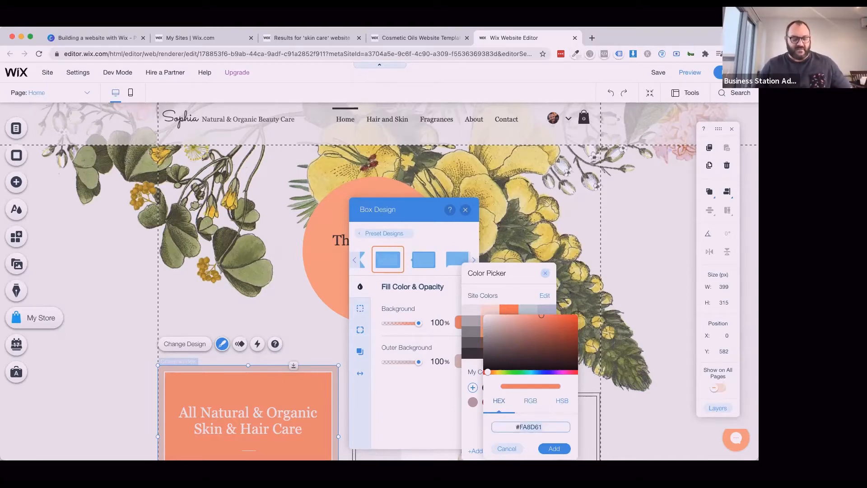
text(#c)
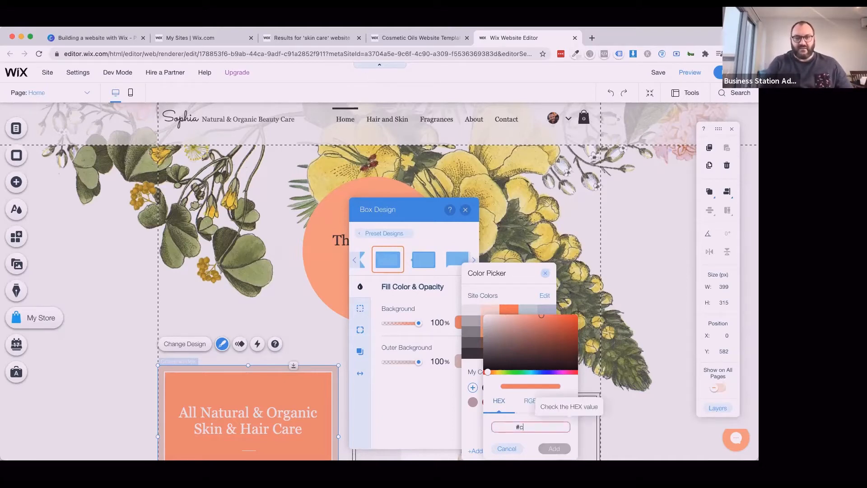
text(fcc00)
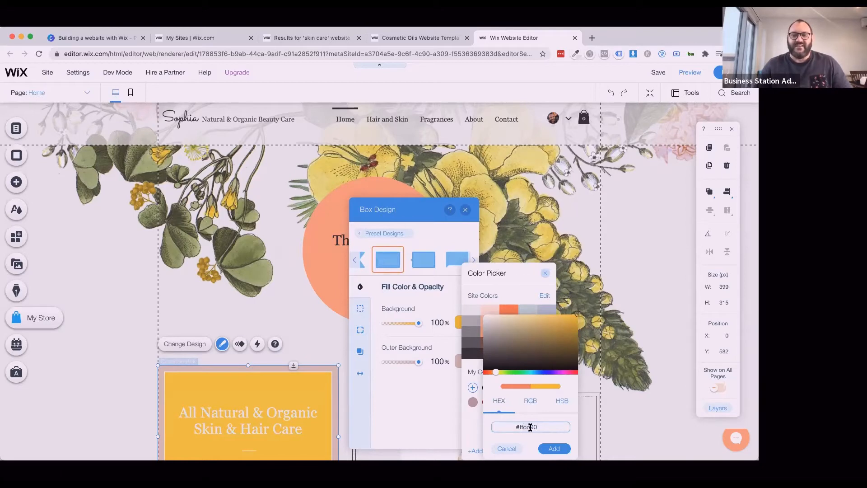
text(ff00f)
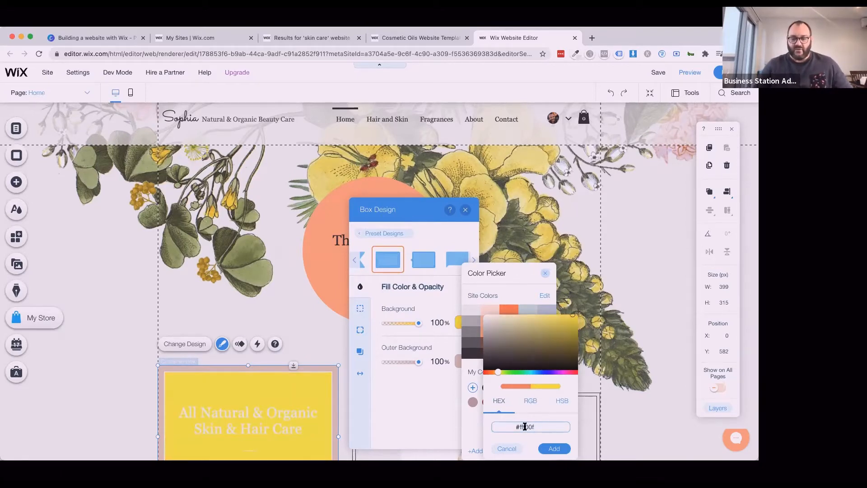
text(fcccc)
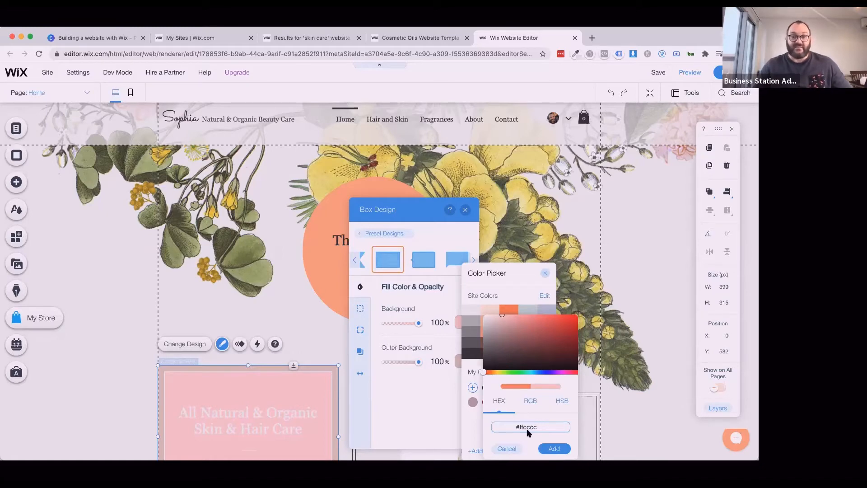
click(554, 449)
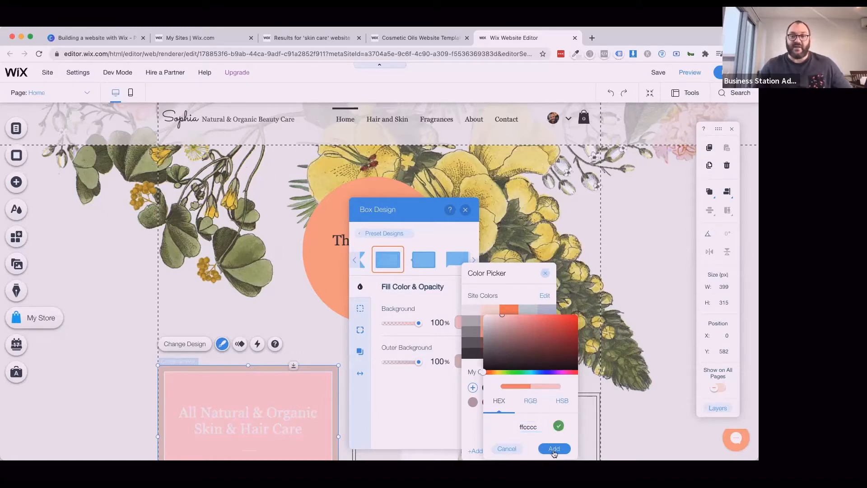
Set the box's background to the saved mauve color #BEA4AA and reduce its opacity to 37%
click(501, 402)
click(517, 388)
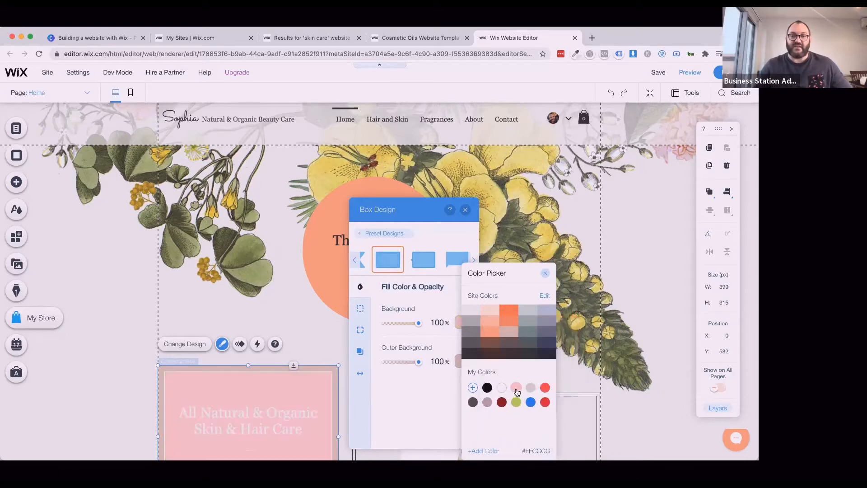
click(487, 402)
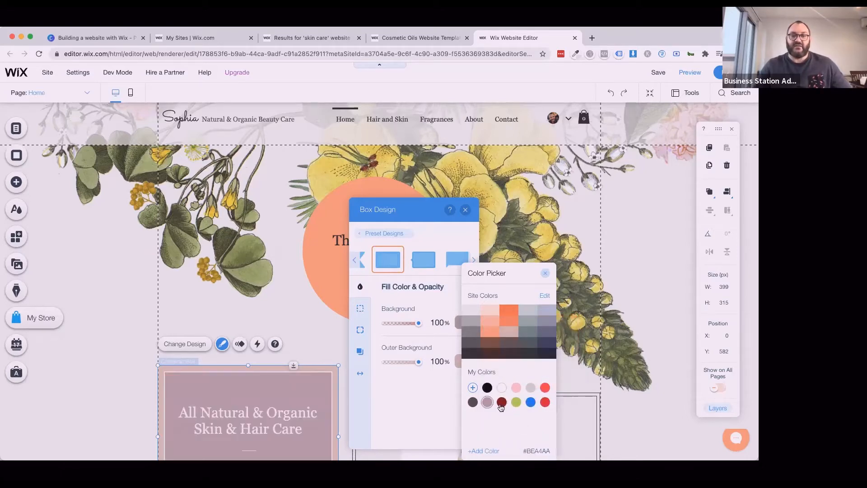
click(545, 275)
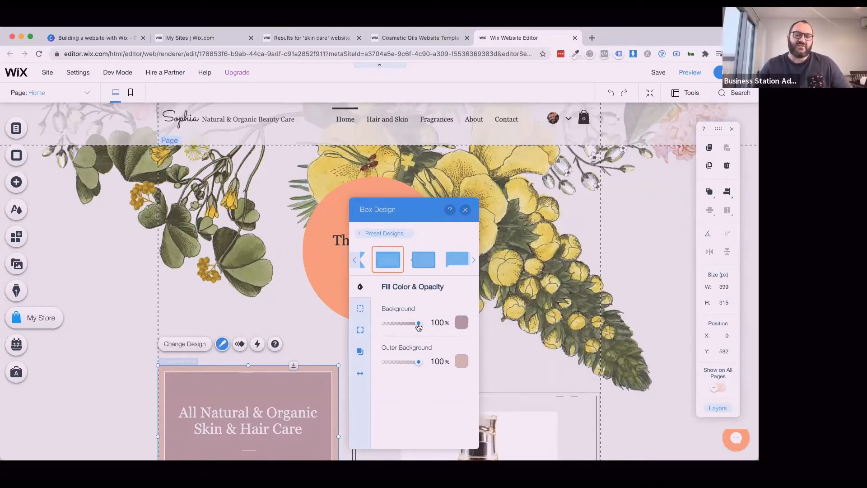
drag(419, 326, 397, 326)
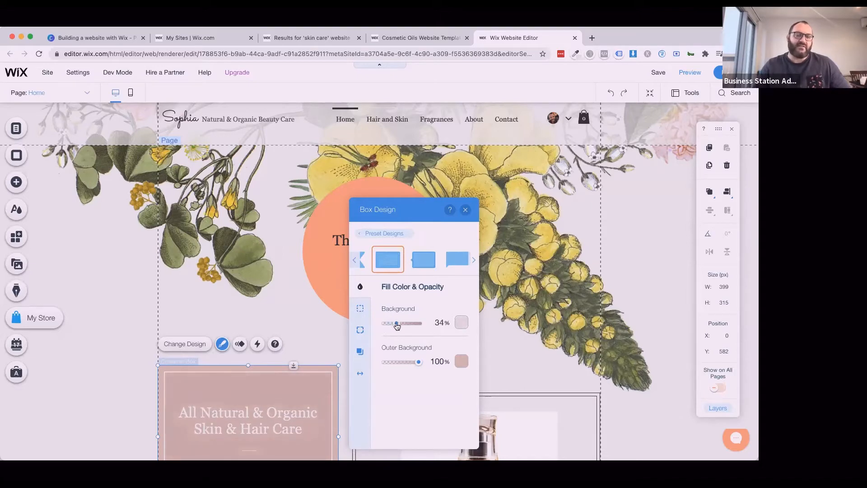
Set the outer background of the "All Natural & Organic Skin & Hair Care" box to white
click(462, 361)
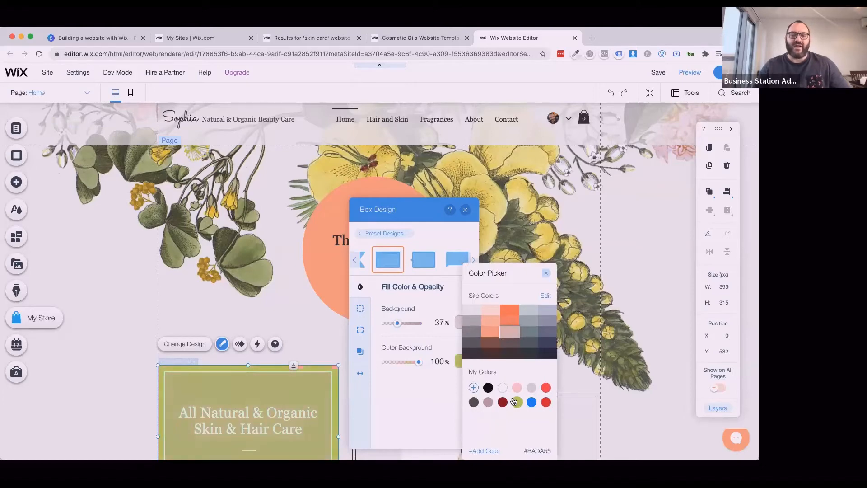
click(502, 388)
click(323, 319)
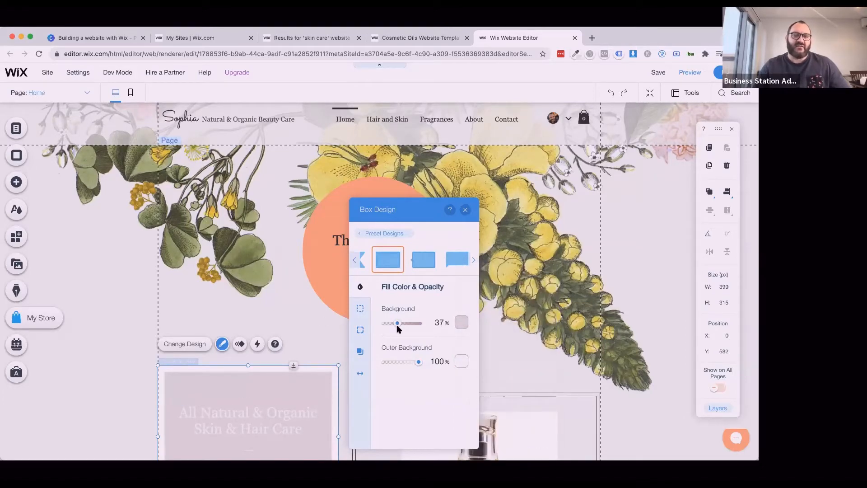
Raise the background opacity of the "All Natural & Organic Skin & Hair Care" box to 70% and close its design settings
drag(398, 326, 411, 326)
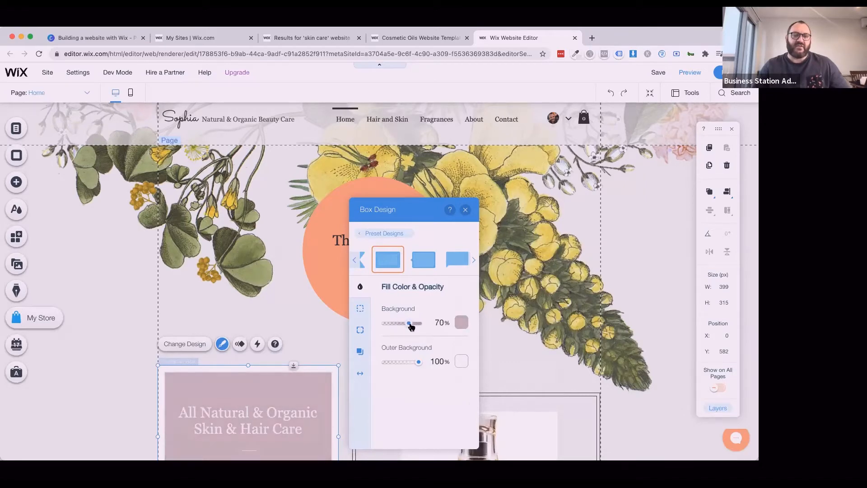
click(465, 209)
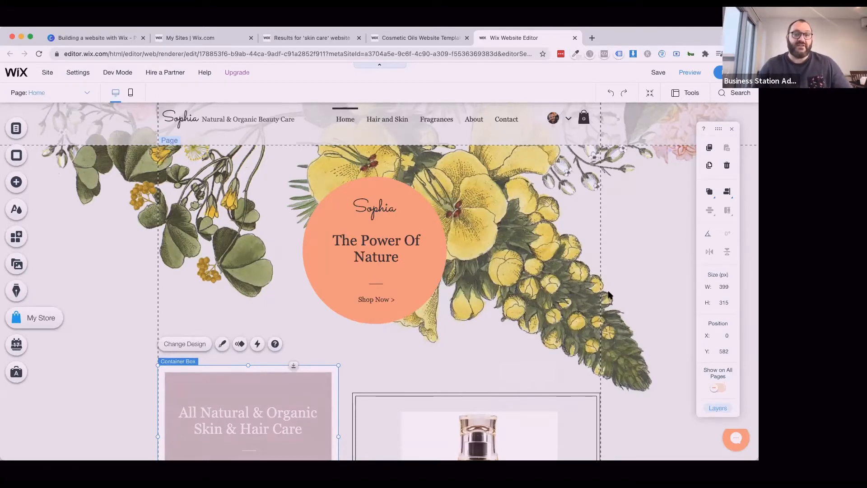
Replace the coral circle's script title with the site owner's first name and its heading with "My Beautiful Skin by" followed by that name
double_click(370, 208)
text(Stephanie)
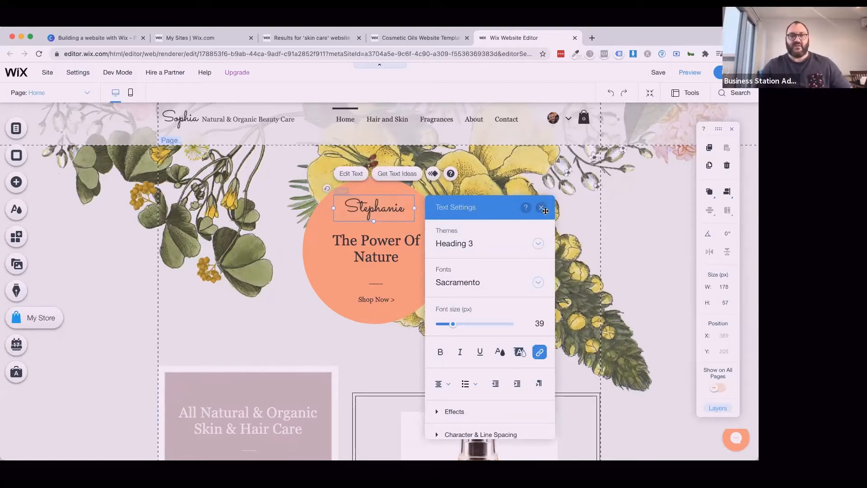
click(365, 244)
double_click(366, 244)
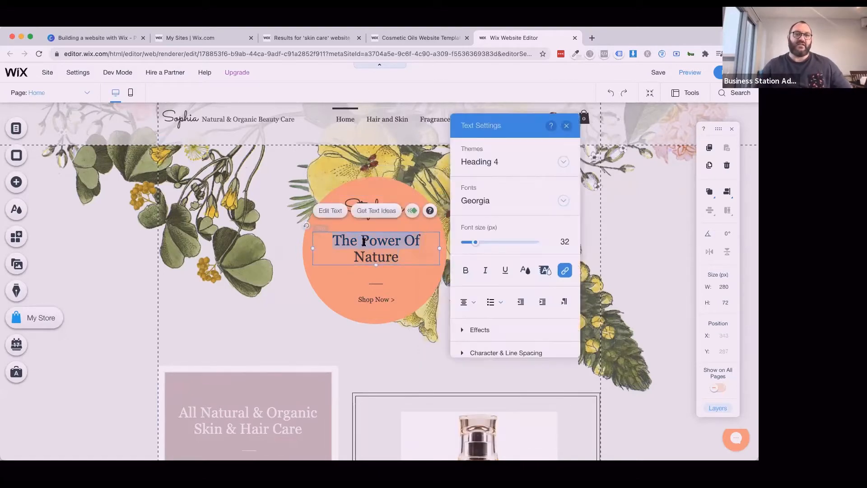
drag(399, 259, 331, 240)
text(My Be)
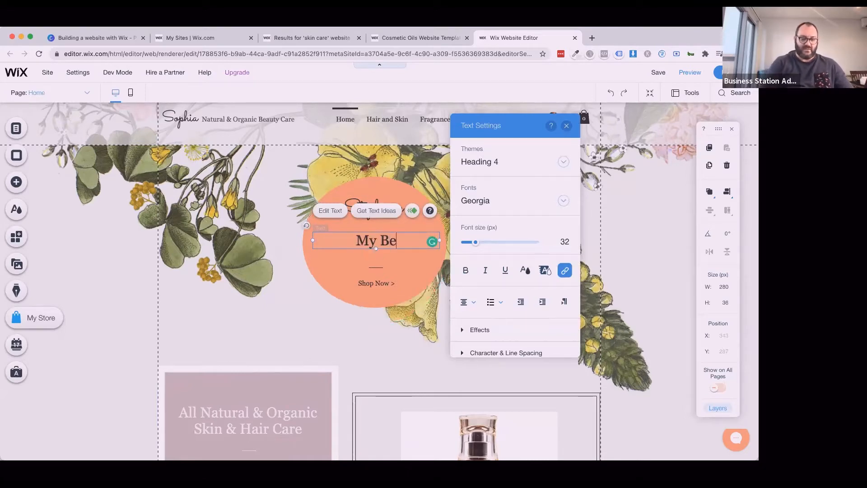
text(autiful Skin)
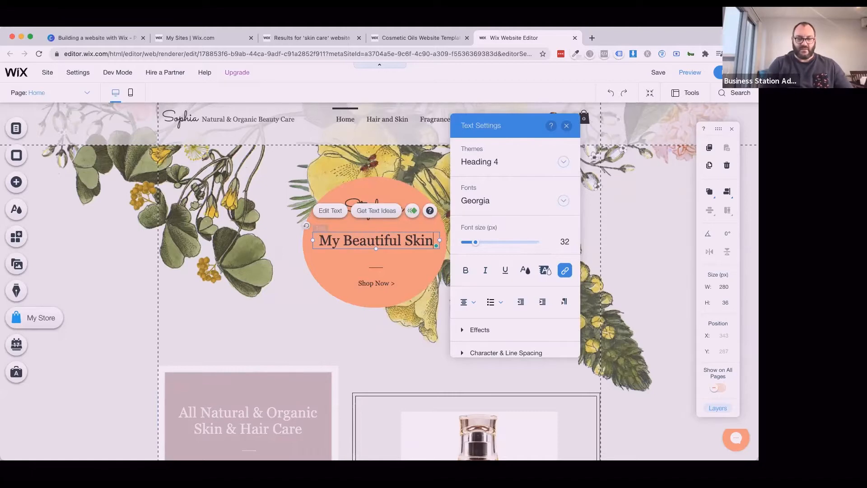
text( by Stephanie)
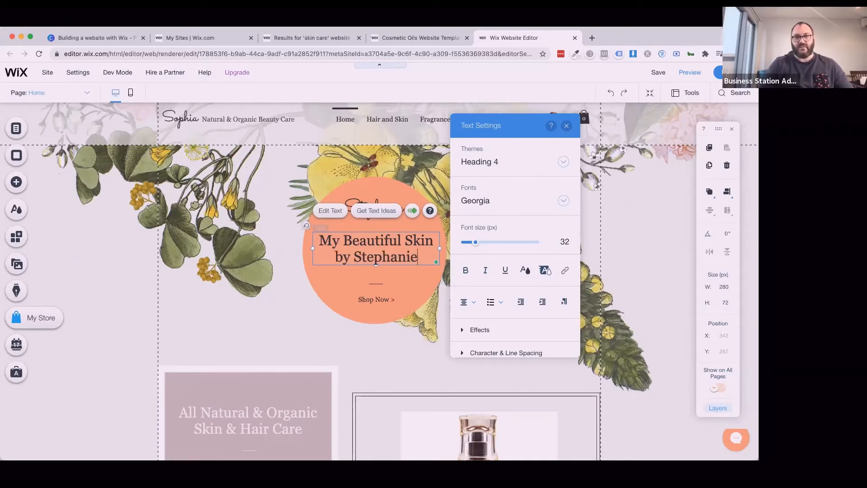
click(606, 232)
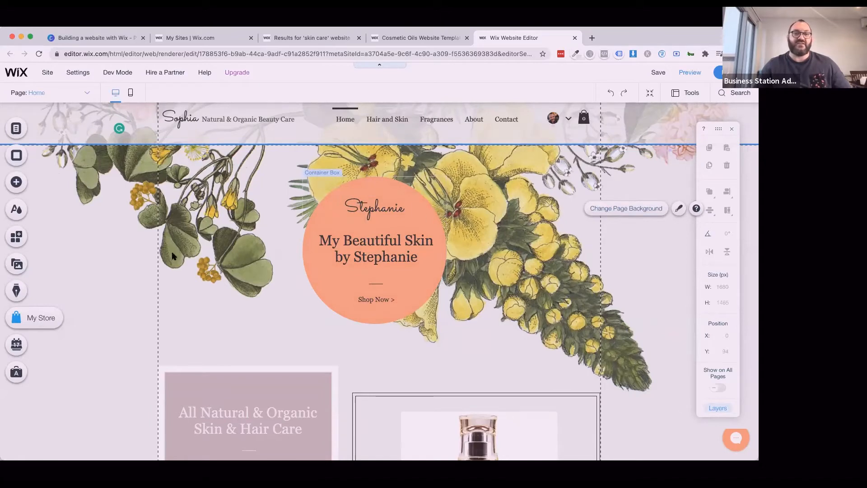
Try the suggested tennis player, milk glasses, ocean video and gray curved-sheet backgrounds on the Home page
click(630, 211)
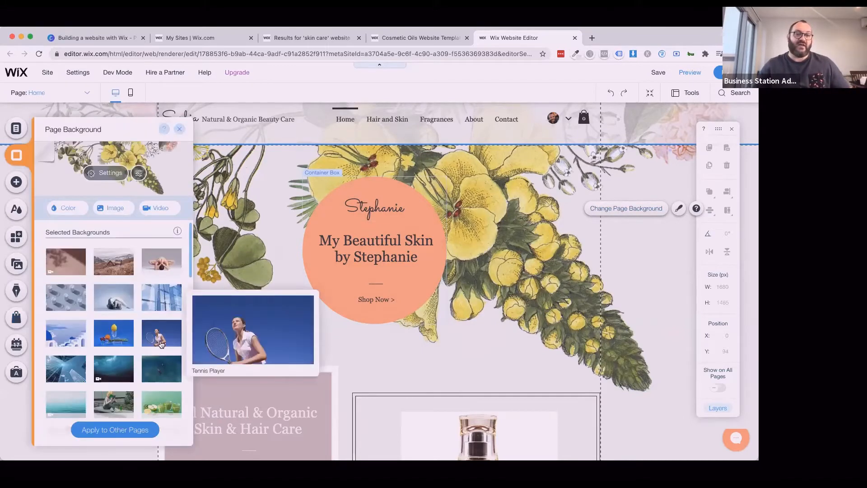
click(161, 344)
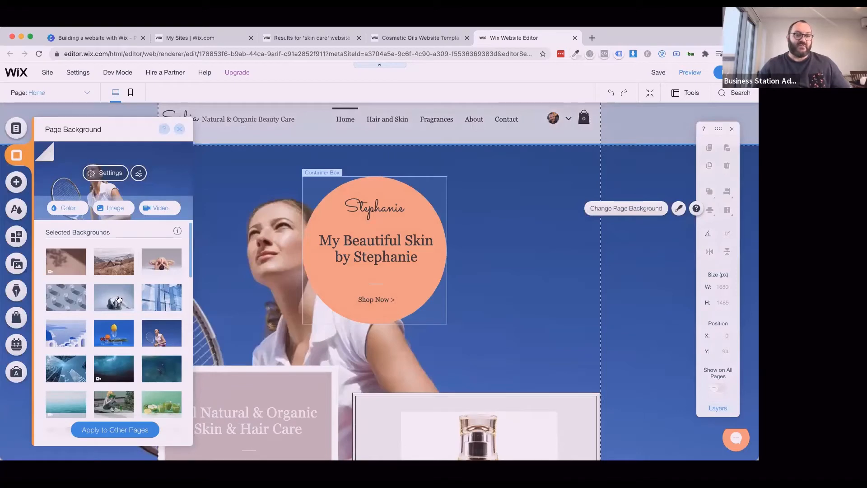
click(79, 299)
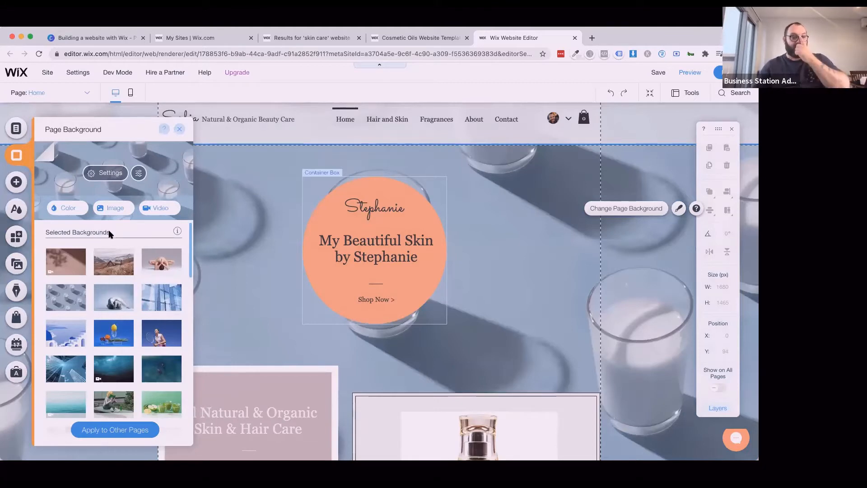
scroll(75, 316, down, 3)
click(66, 335)
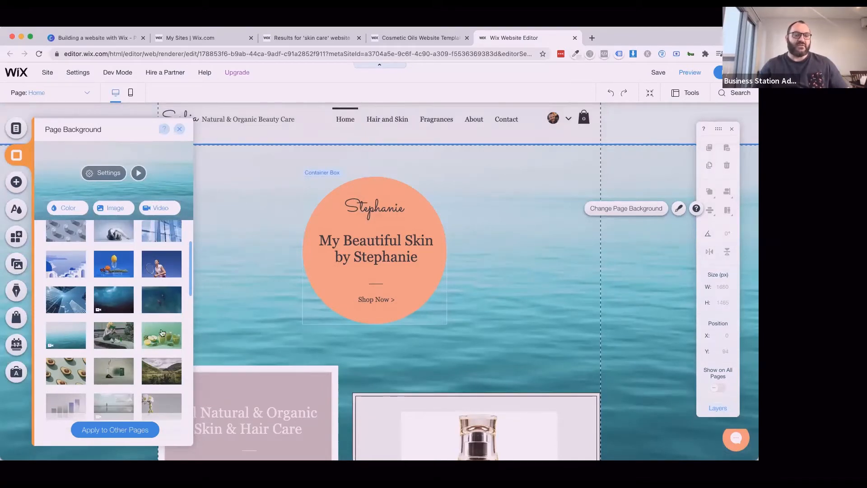
scroll(139, 302, down, 1)
scroll(140, 304, down, 5)
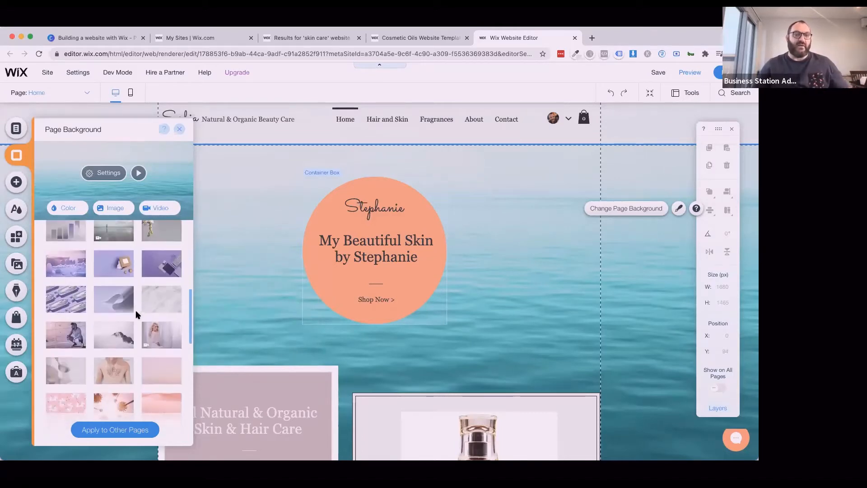
click(117, 302)
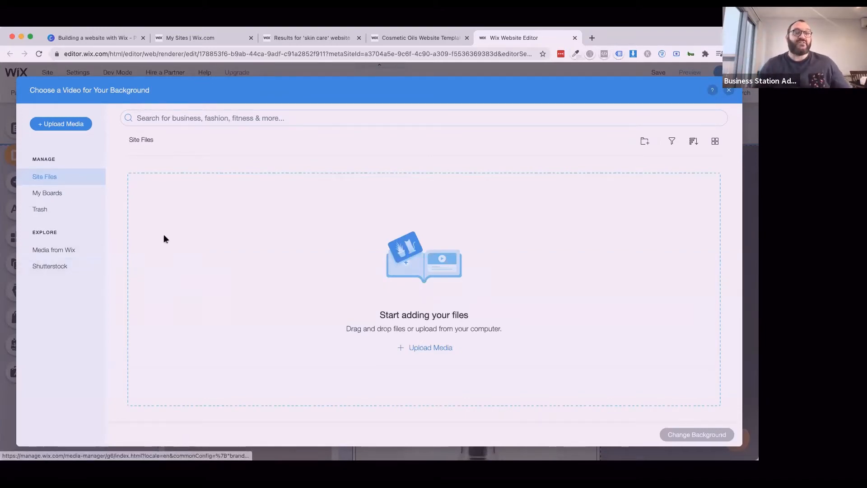
Upload an Unsplash photo from the computer to the site files, then close the video background chooser
click(47, 123)
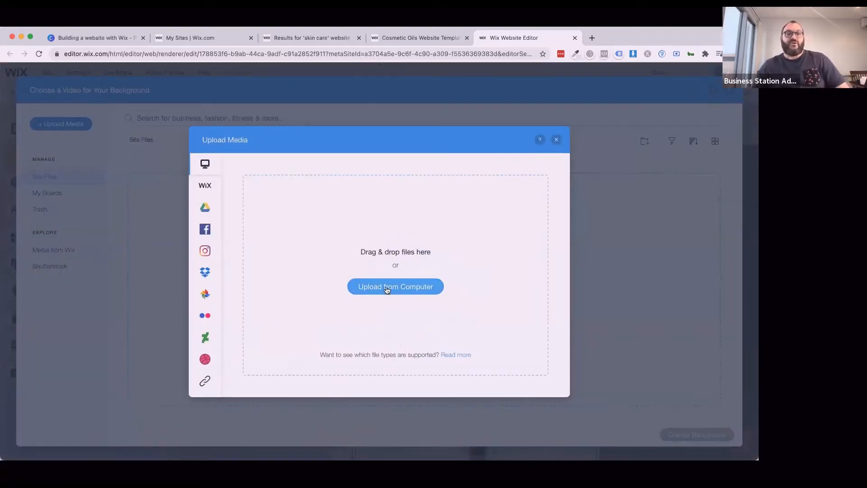
mouse_move(205, 276)
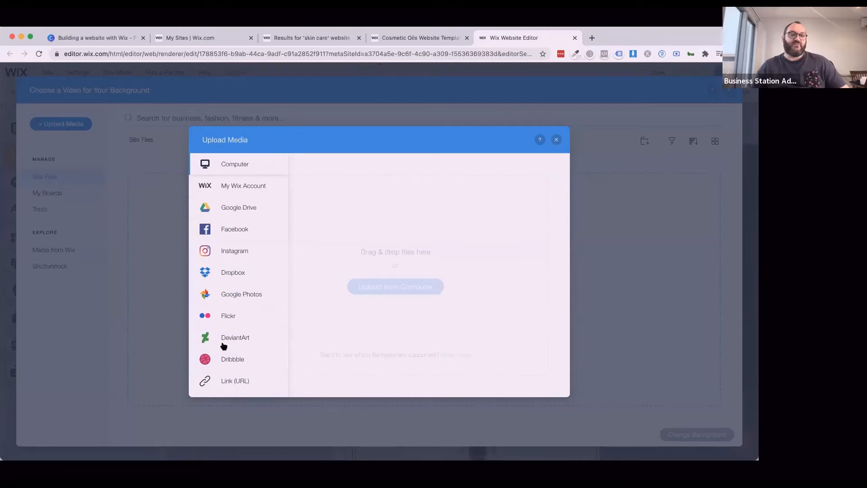
click(401, 288)
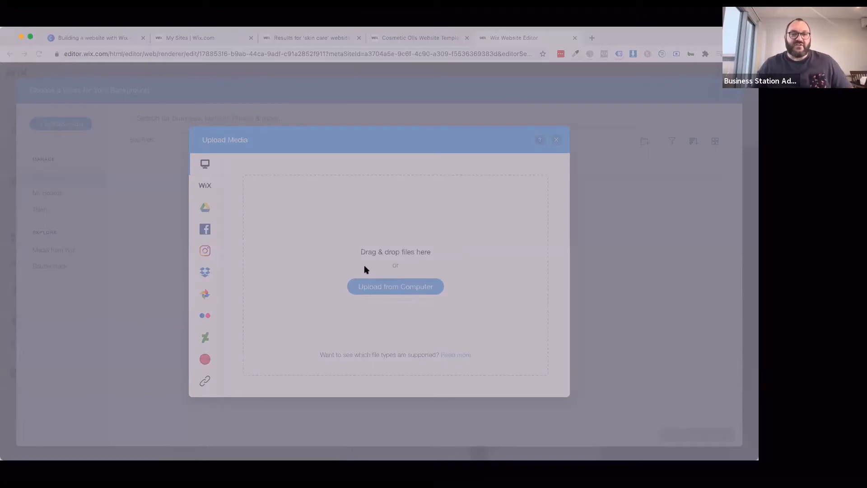
double_click(324, 234)
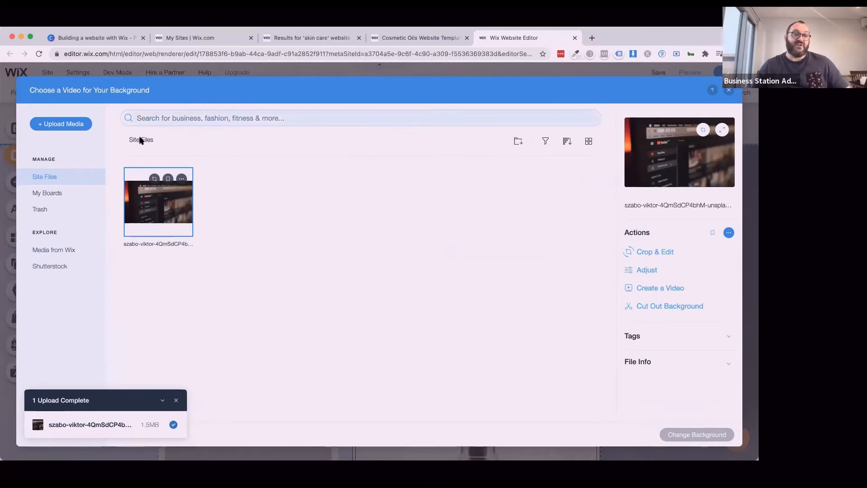
click(728, 92)
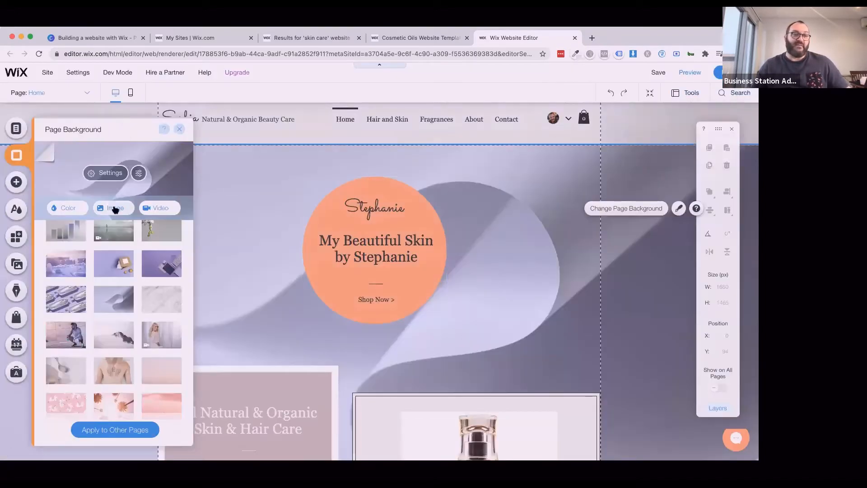
Try the "Hygiene Products" image from the Wix media collection as the page background
click(115, 210)
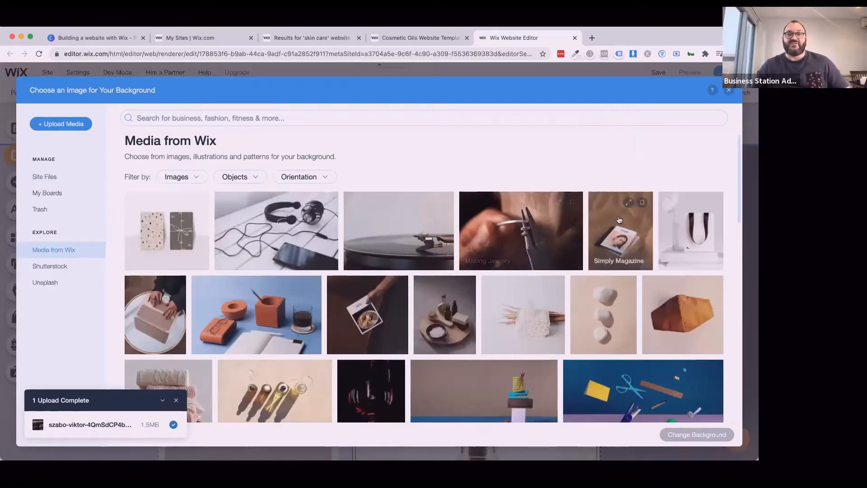
scroll(504, 317, down, 3)
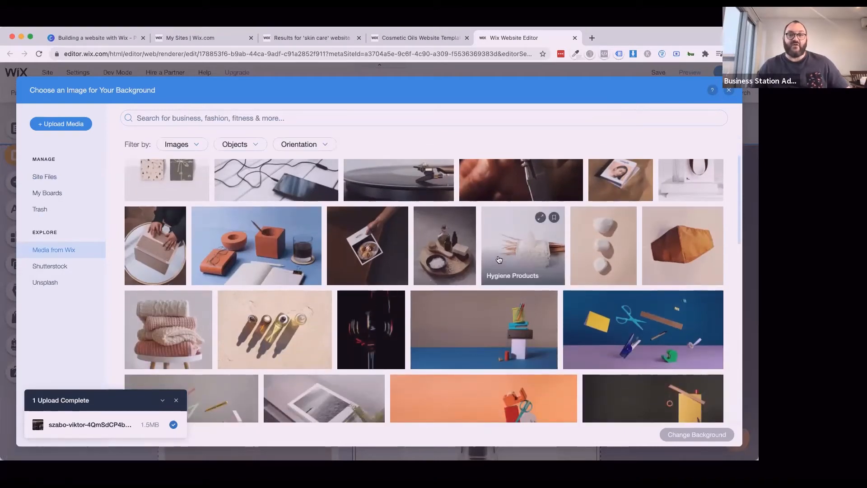
click(502, 257)
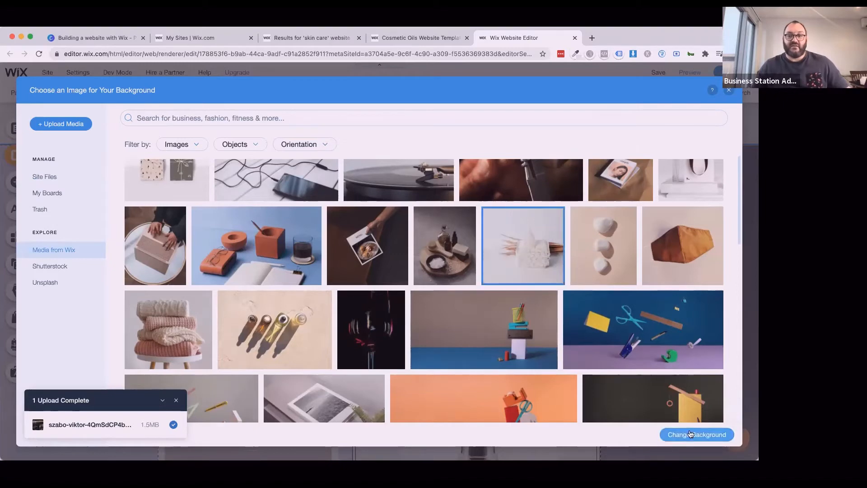
click(690, 433)
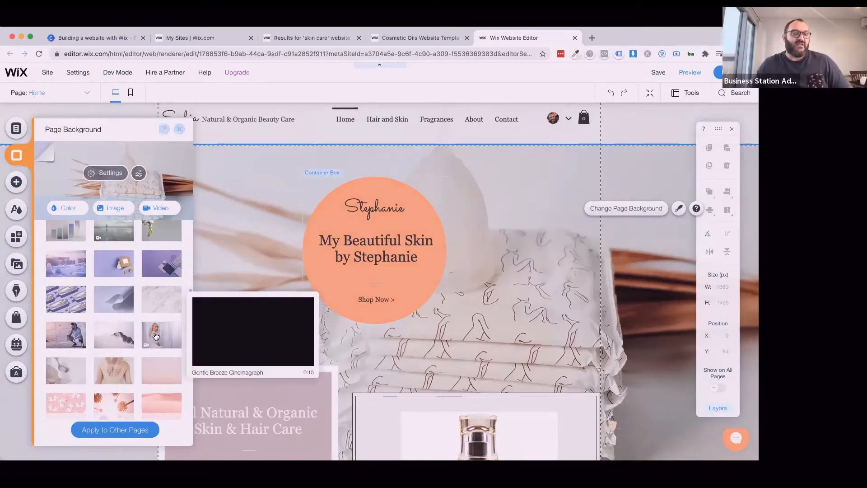
Set the Home page background to the "Gentle Breeze Cinemagraph" video and check the option for applying it to other pages
click(157, 335)
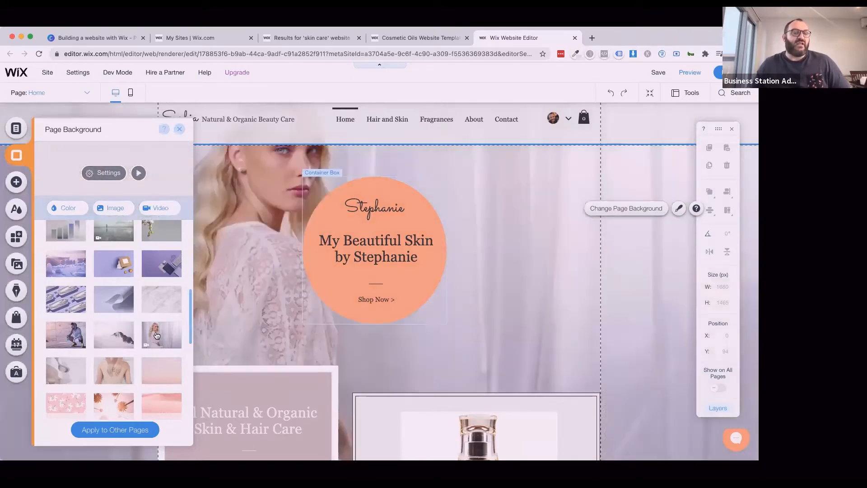
click(103, 430)
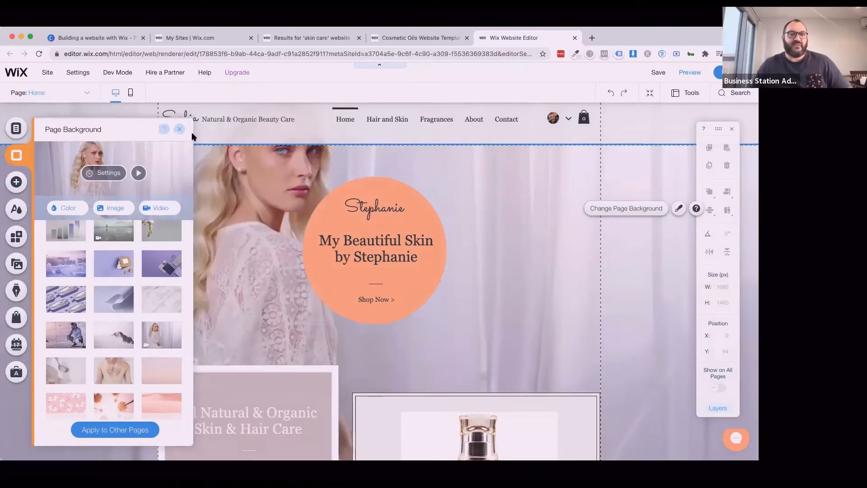
click(179, 131)
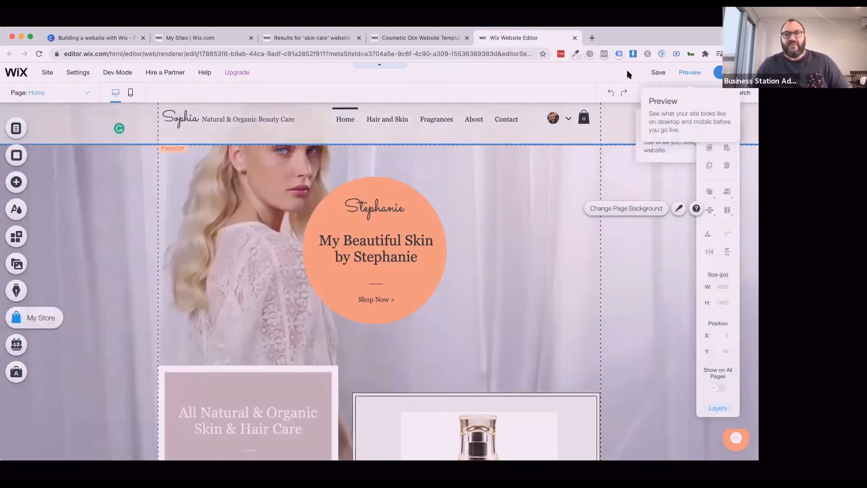
Save the site under a free Wix.com domain with the address ending "hometest", and return from the preview to the editor
click(655, 72)
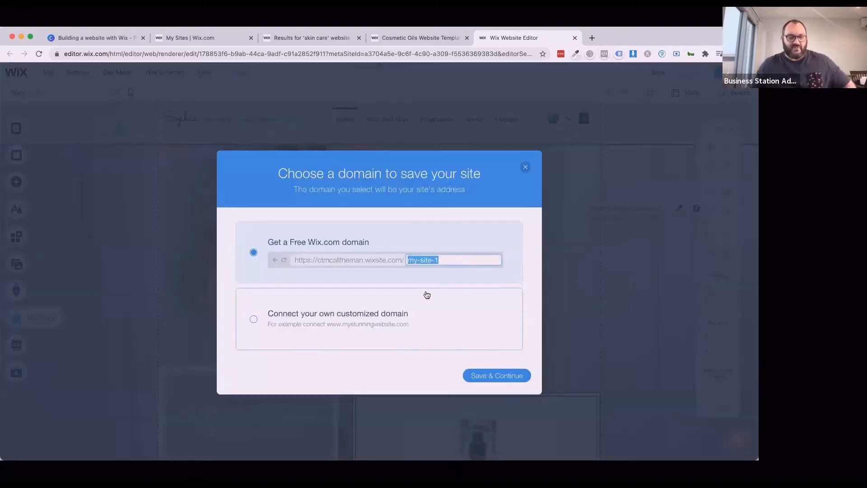
text(hometest)
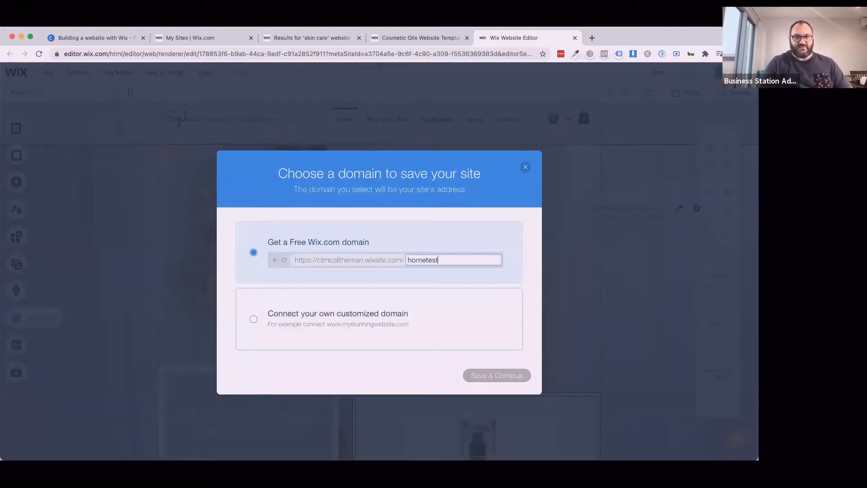
click(495, 376)
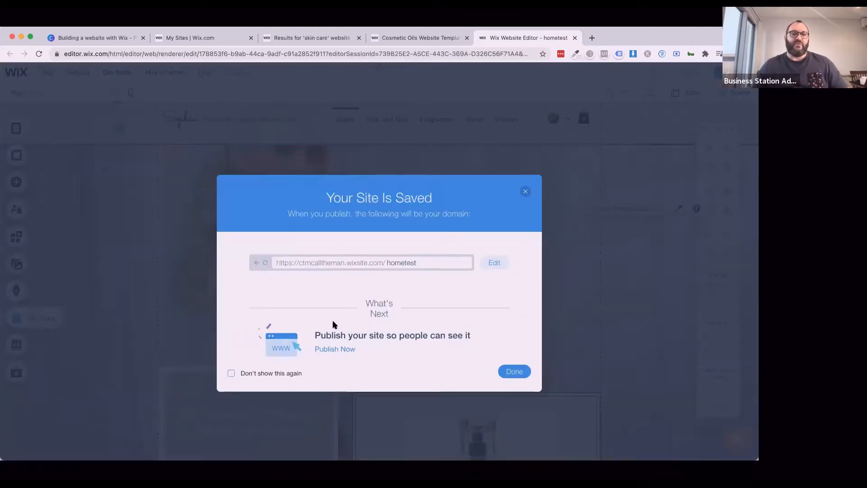
click(525, 192)
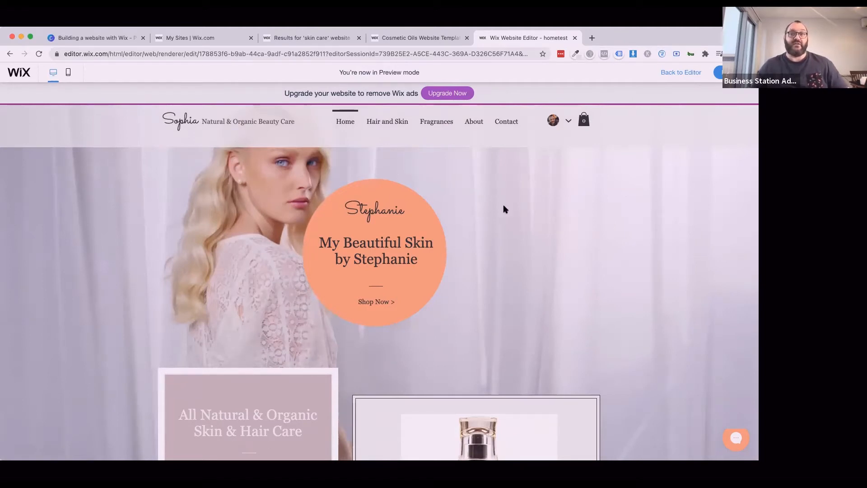
click(679, 75)
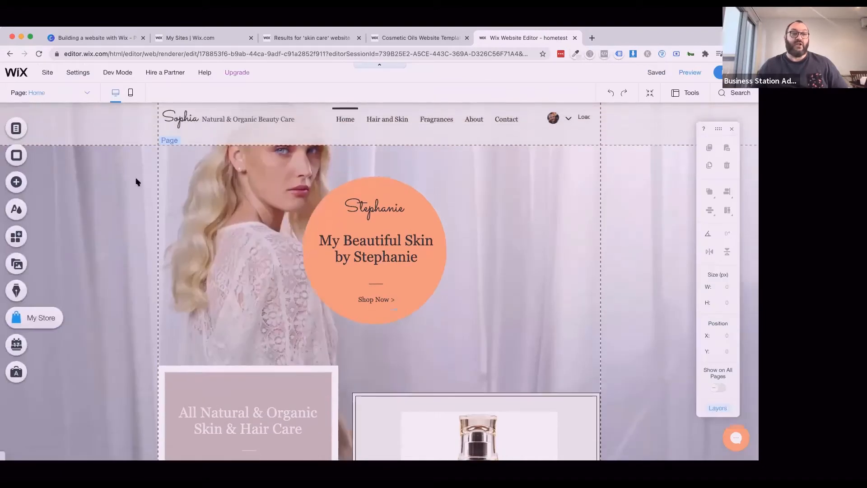
Set the Home page background to the "Paradise Serenity" video, then preview the site and return to the editor
click(261, 183)
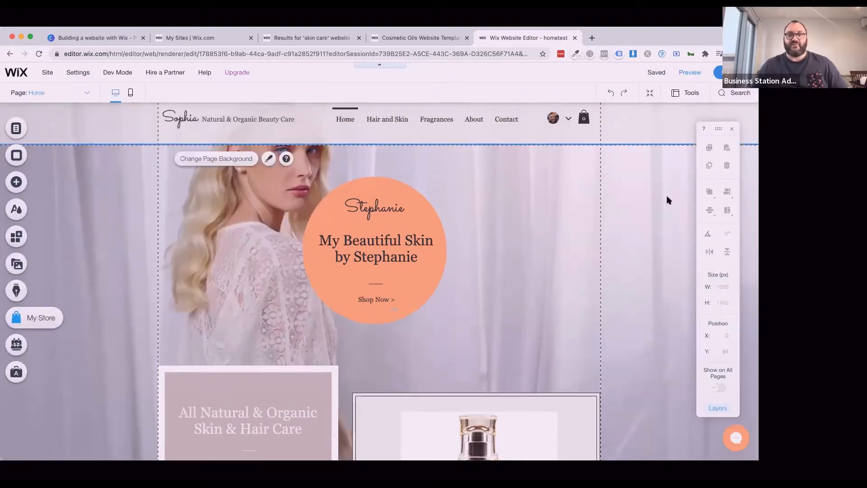
click(221, 159)
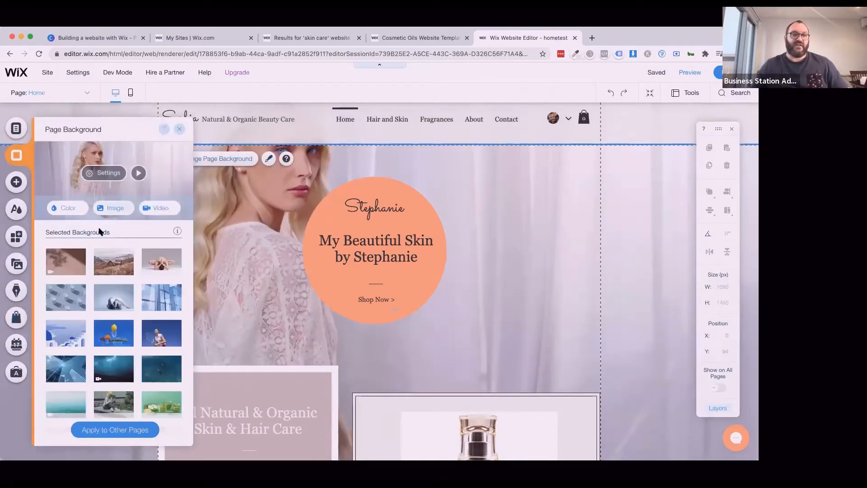
click(153, 211)
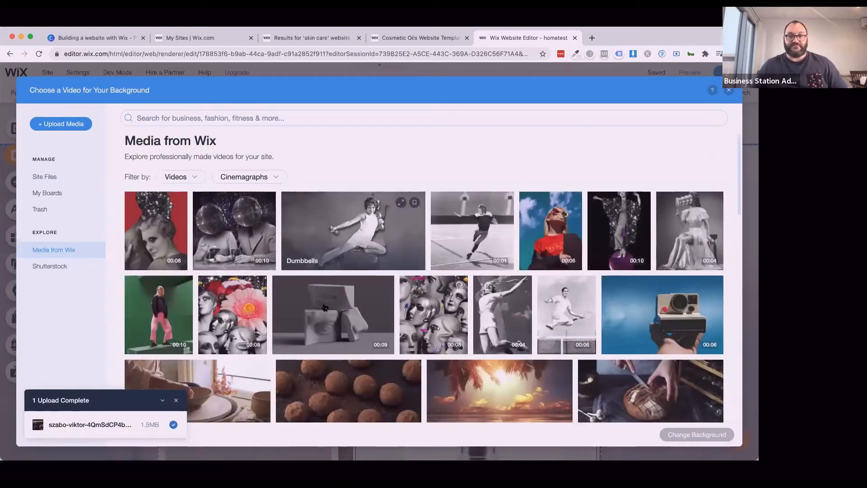
scroll(324, 308, down, 3)
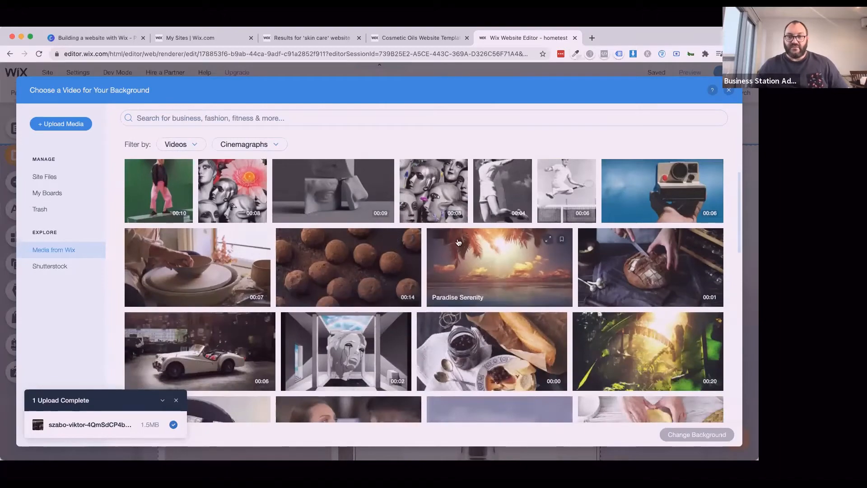
click(458, 243)
click(703, 436)
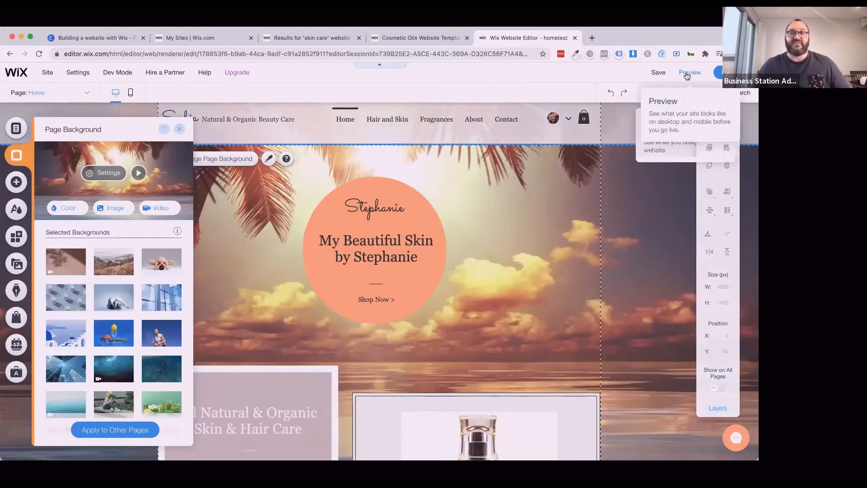
click(682, 77)
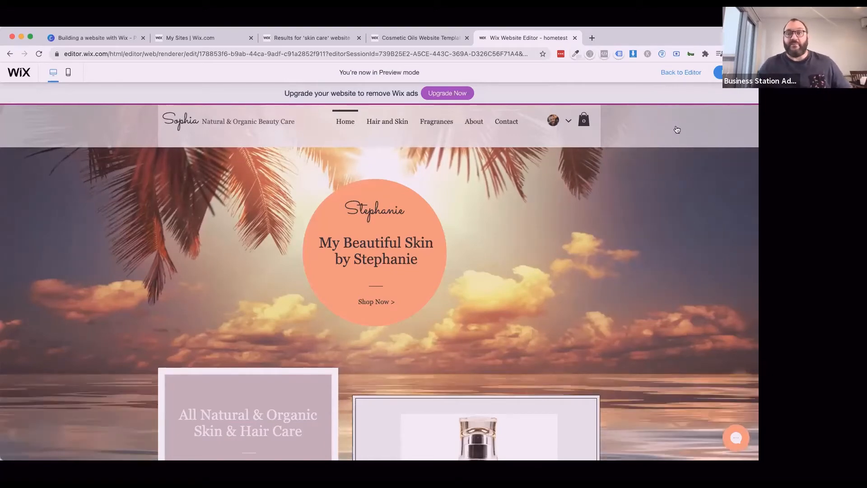
click(678, 73)
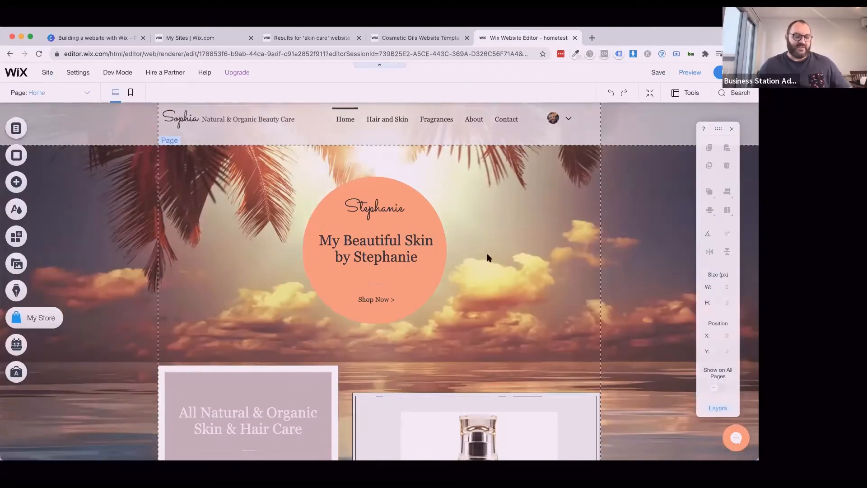
Move the orange circle container in the hero area right to about X 598, Y 168
click(432, 284)
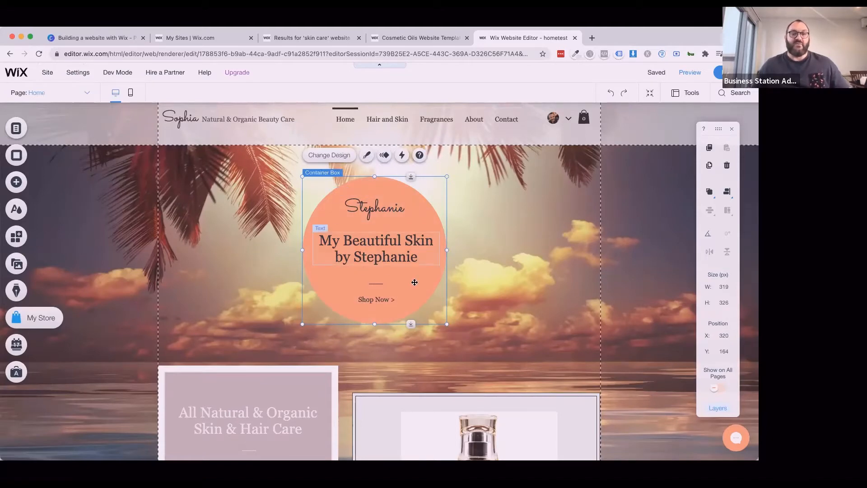
click(463, 288)
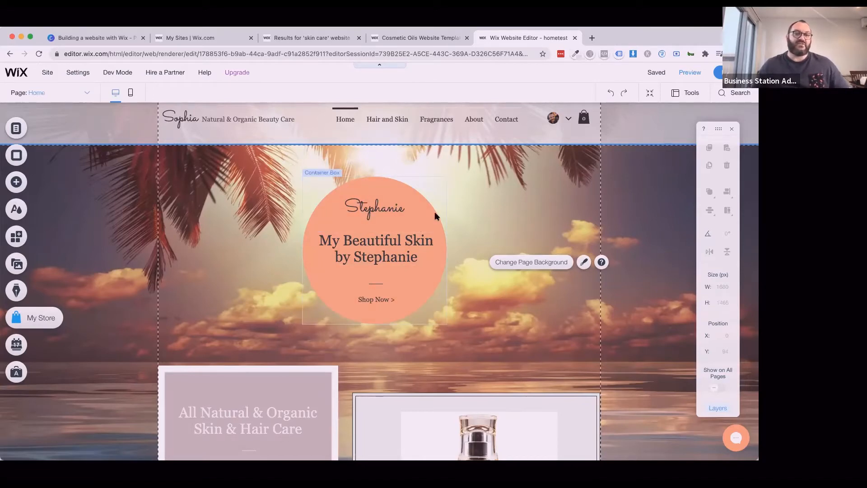
drag(437, 219, 561, 219)
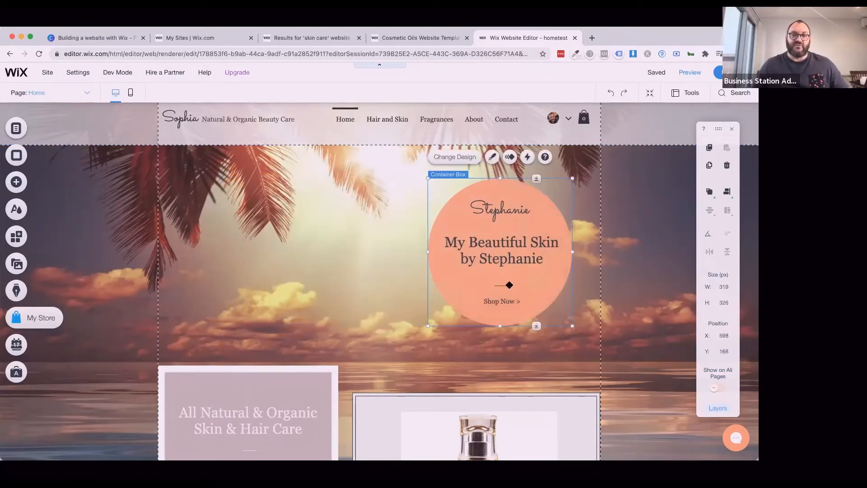
Move the script name text out of the circle to about X 48, Y 324 and widen its box to about 462 px
click(495, 212)
drag(483, 211, 217, 263)
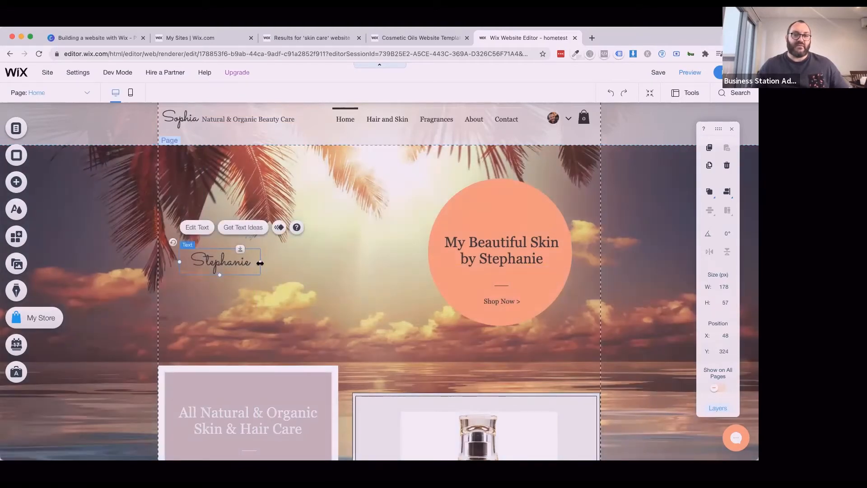
drag(260, 263, 389, 262)
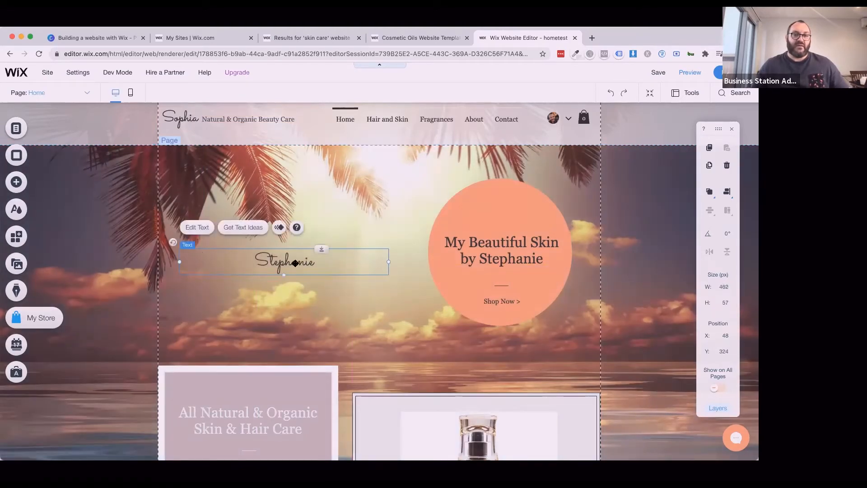
Restyle the script name text in white at a 132 px font size and reposition it at about X 33, Y 230
double_click(273, 257)
drag(426, 243, 467, 243)
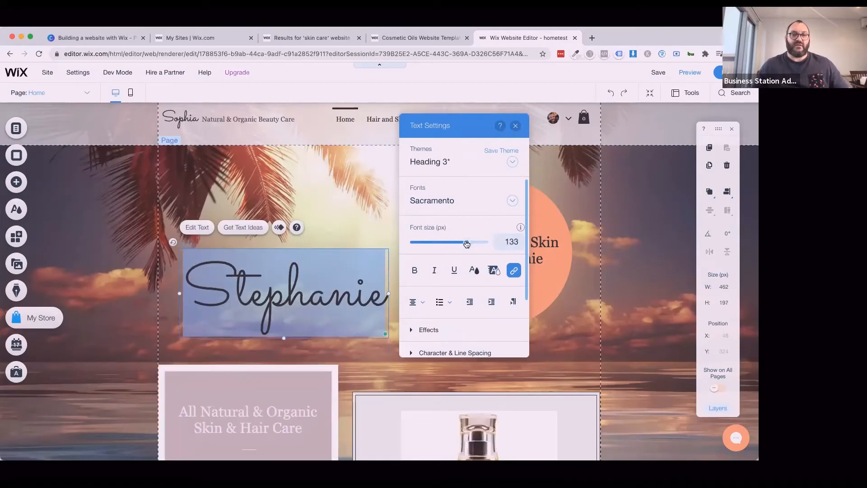
click(473, 270)
click(434, 271)
click(619, 345)
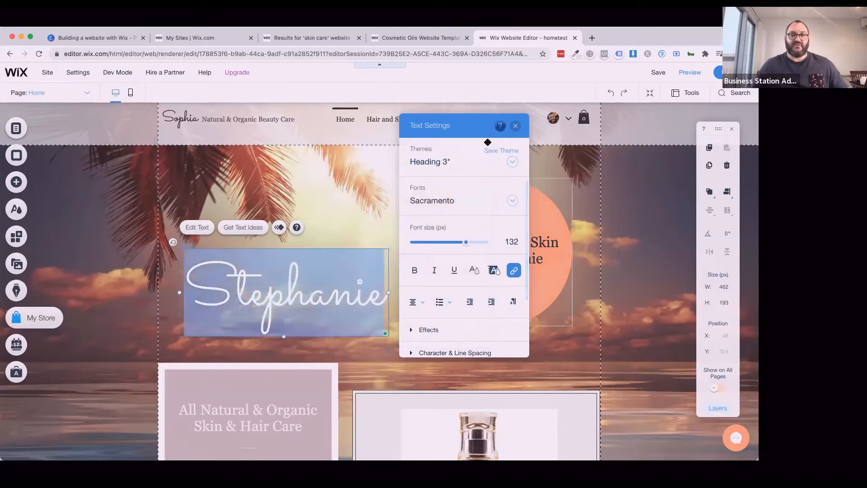
click(515, 125)
drag(286, 286, 280, 264)
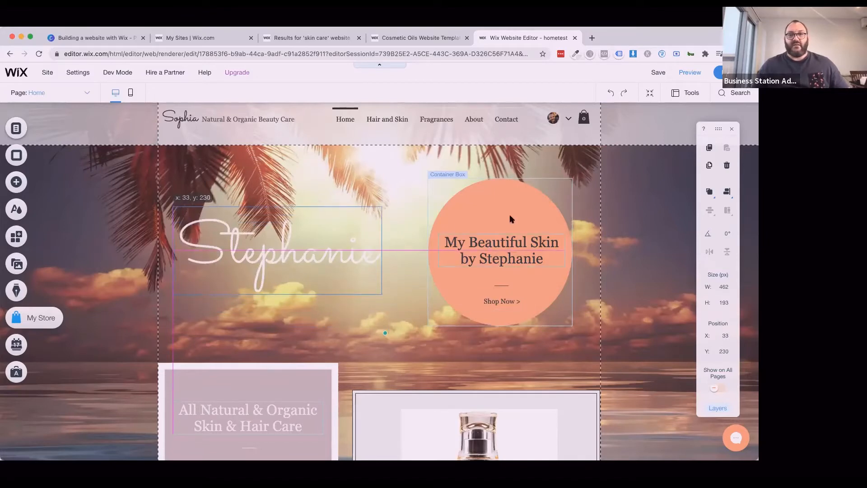
Move the circle's heading to about X 617, Y 262, raise its line and Shop Now button, and shift the script name text to X 65
click(496, 237)
drag(496, 237, 496, 223)
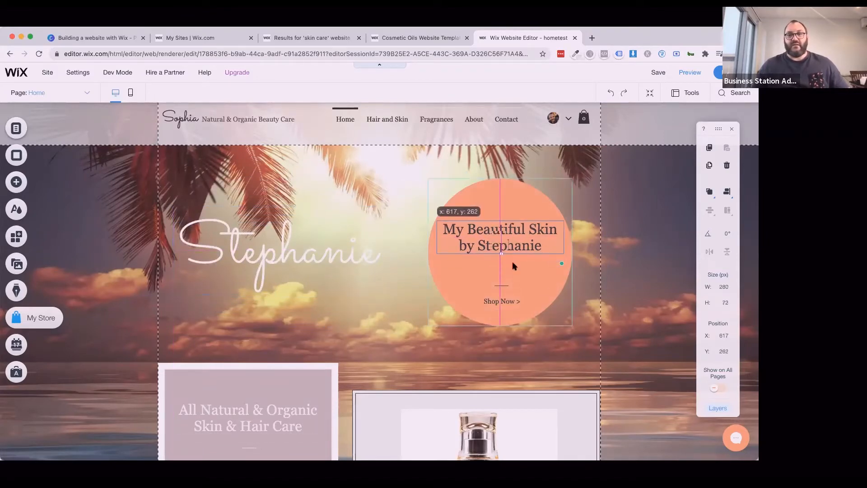
click(506, 300)
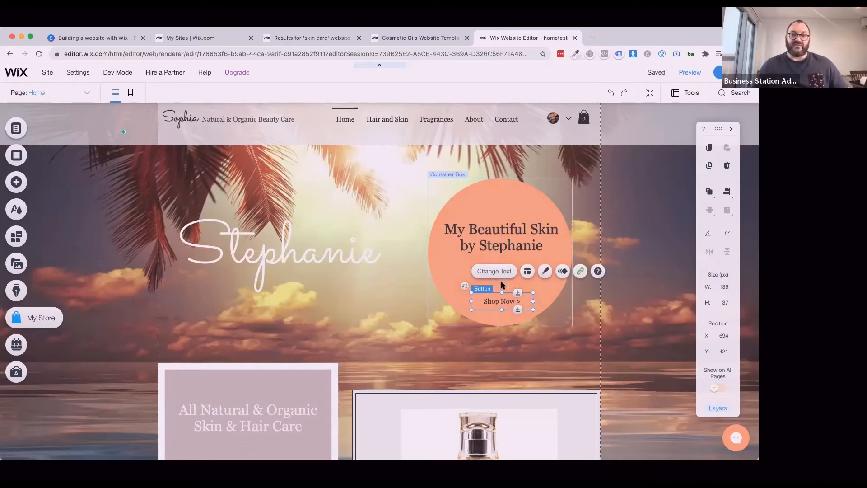
click(502, 284)
click(502, 298)
click(613, 272)
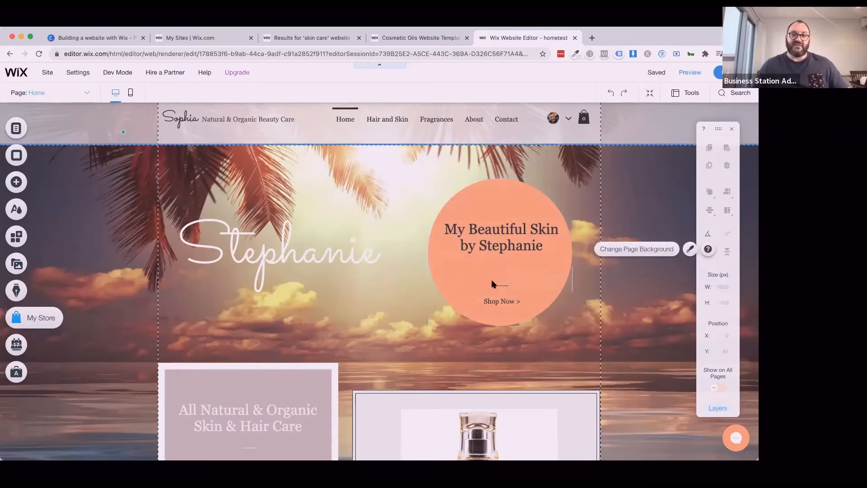
click(500, 286)
click(501, 285)
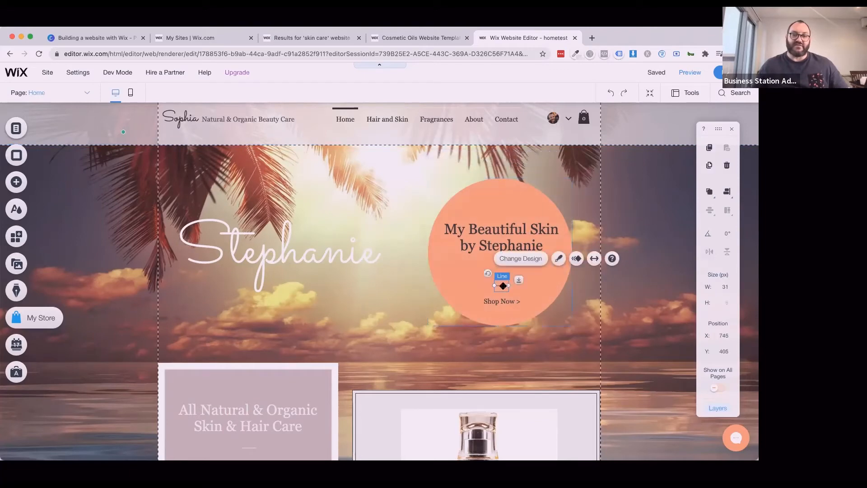
drag(505, 302, 500, 285)
click(631, 272)
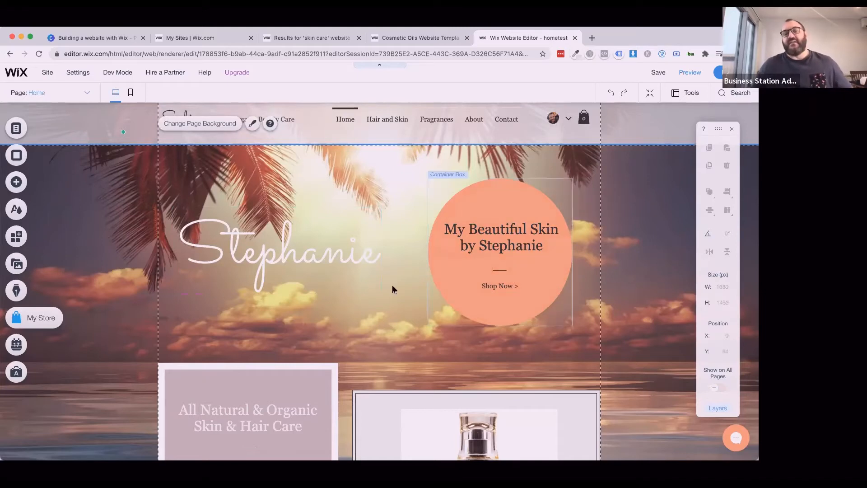
drag(289, 253, 303, 252)
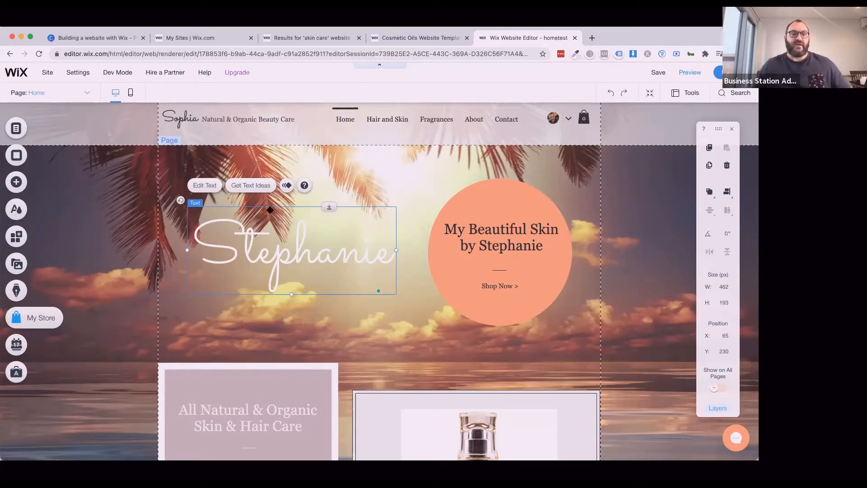
Look up Text Ideas for the script name text by searching "skincare" and choosing Online Skin Care Store, then close the suggestions
click(250, 186)
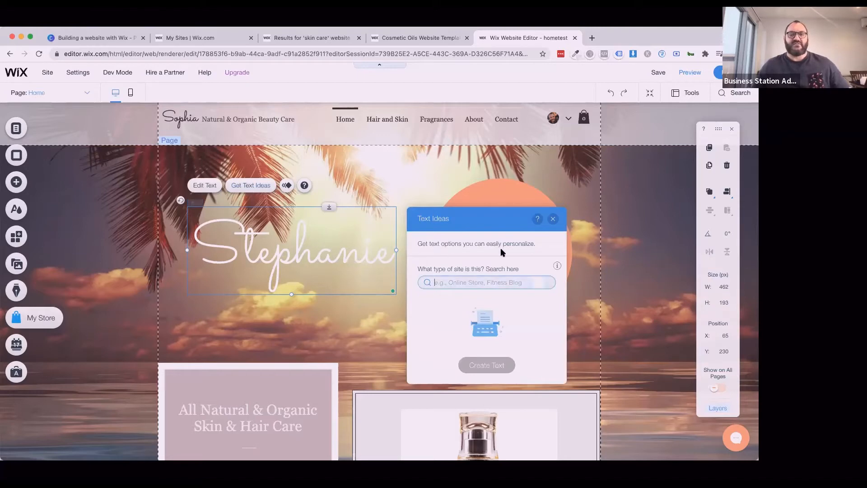
text(skincare)
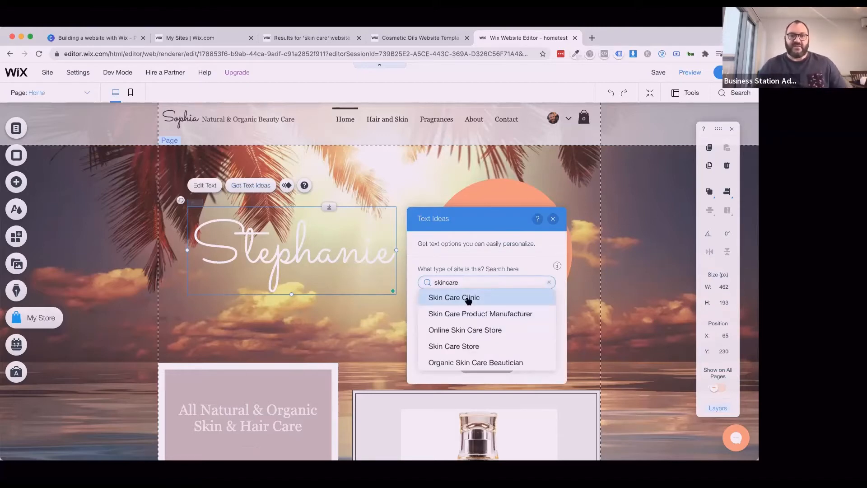
click(462, 329)
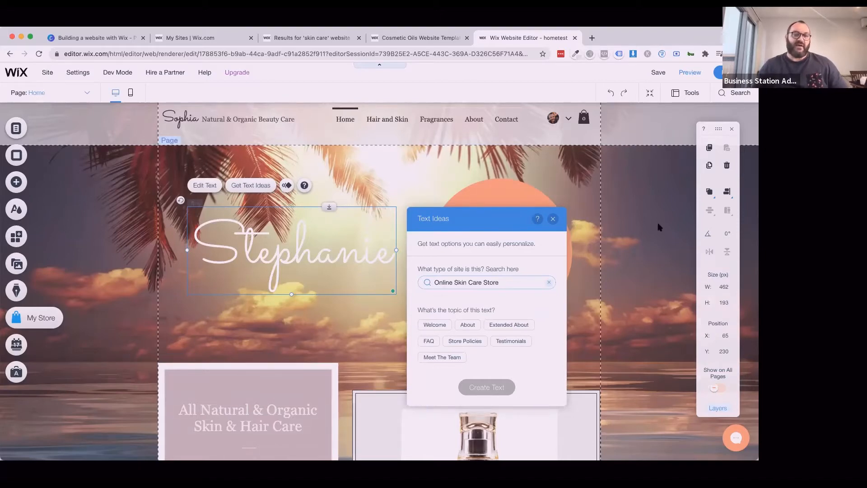
click(553, 220)
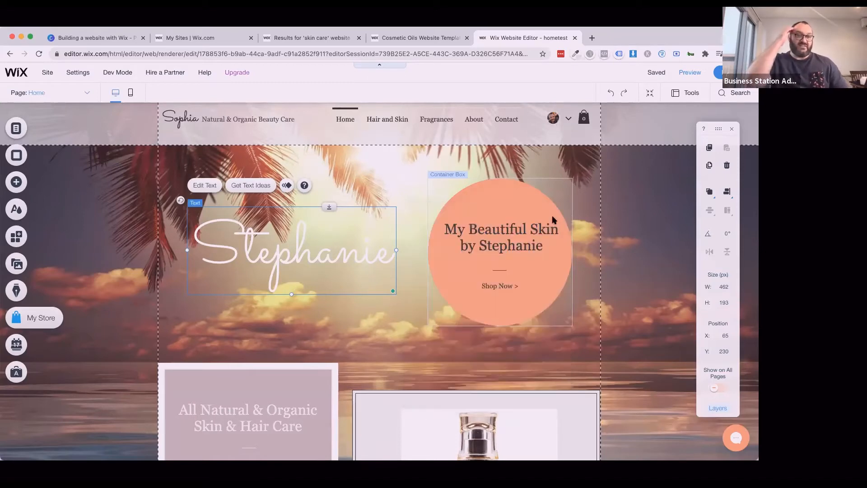
Preview the dark #1B222F highlight colour behind the script name text without applying it
click(204, 186)
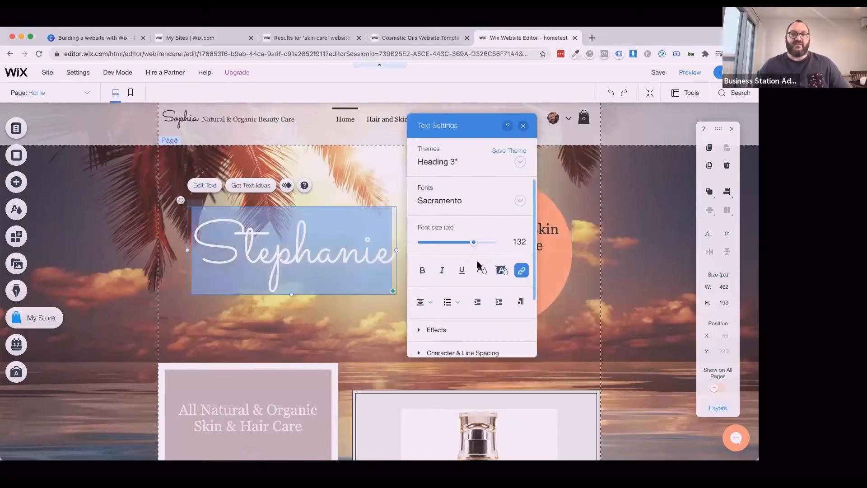
click(503, 272)
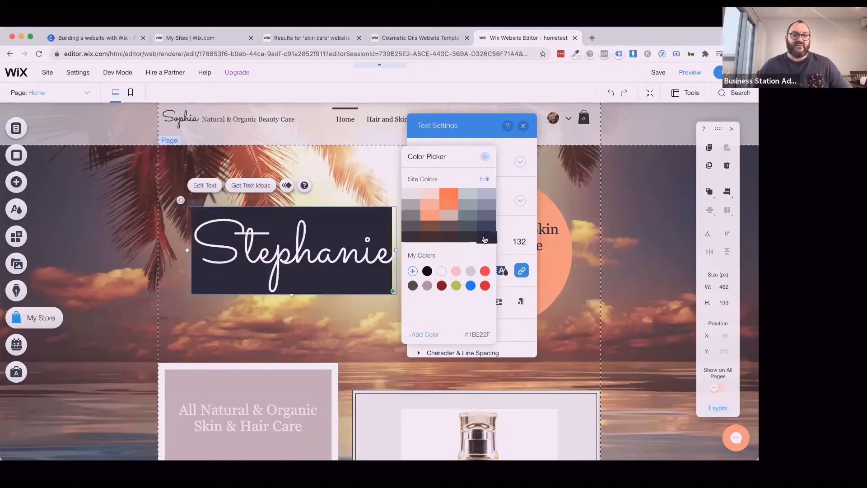
click(508, 283)
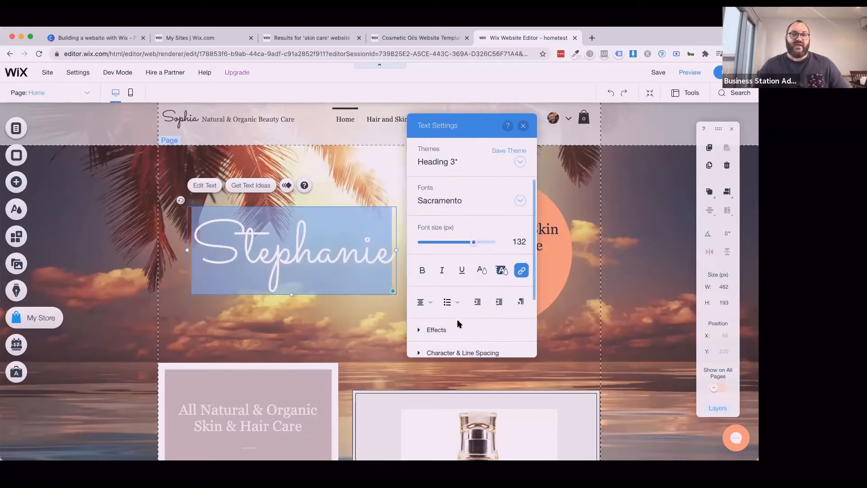
Try several text effects on the script name text and apply effect I with its offset coloured edges
scroll(433, 331, down, 3)
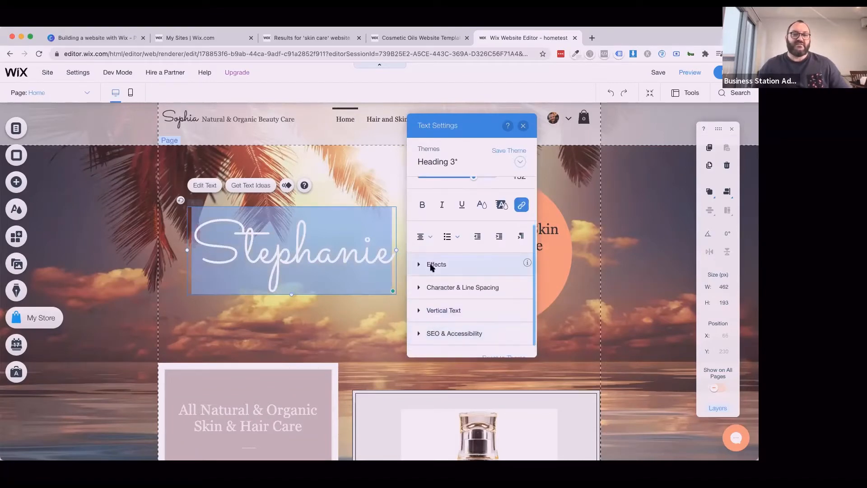
click(430, 265)
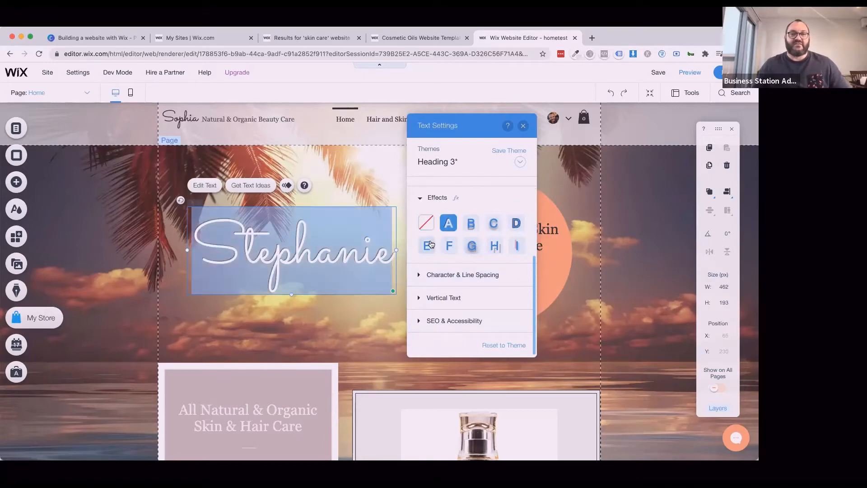
click(429, 245)
click(449, 247)
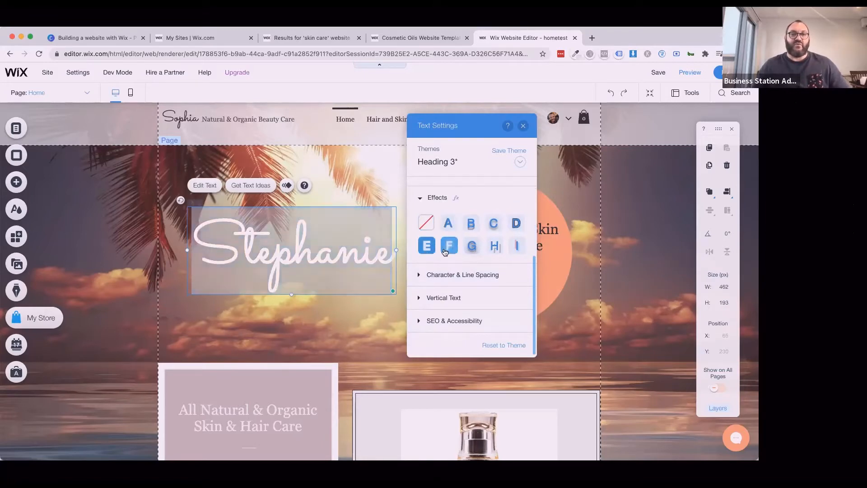
click(471, 246)
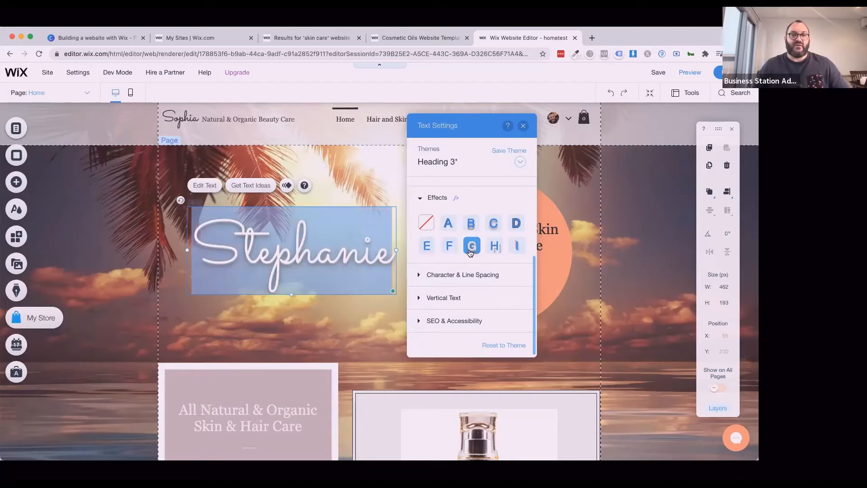
click(495, 246)
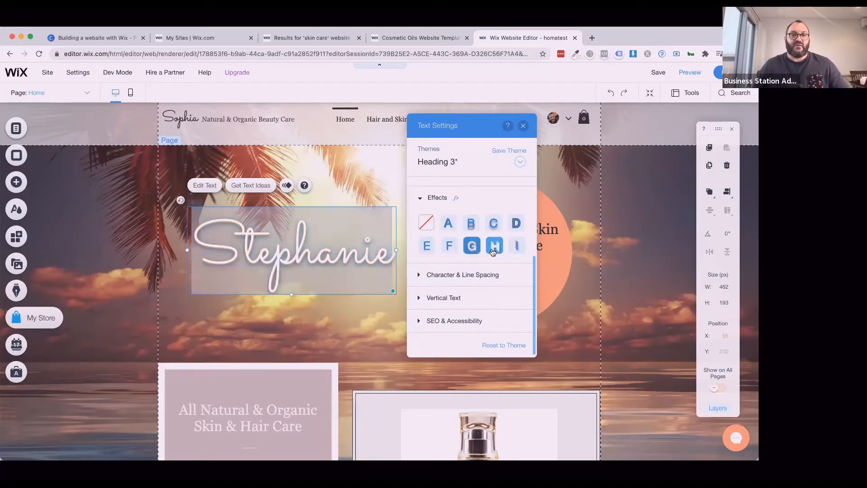
click(495, 226)
click(517, 225)
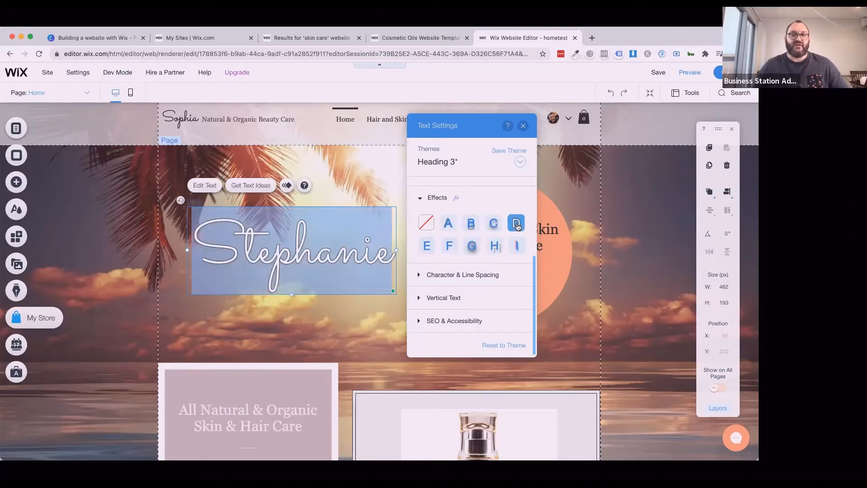
click(517, 246)
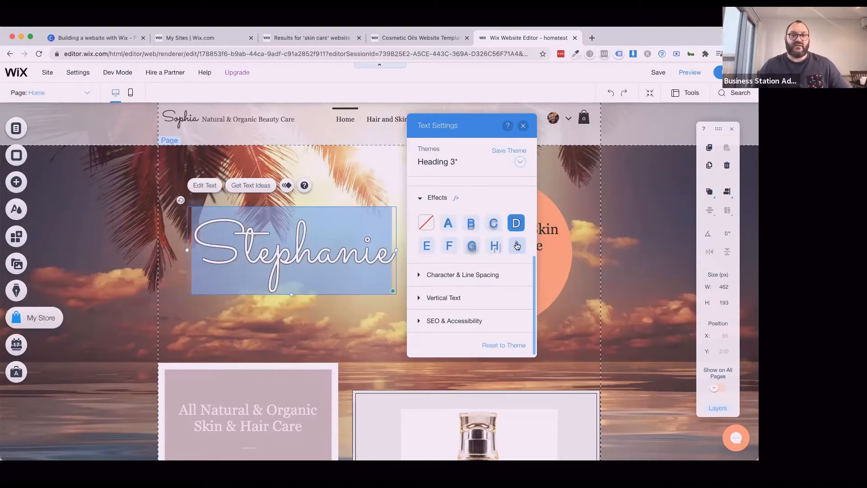
click(648, 271)
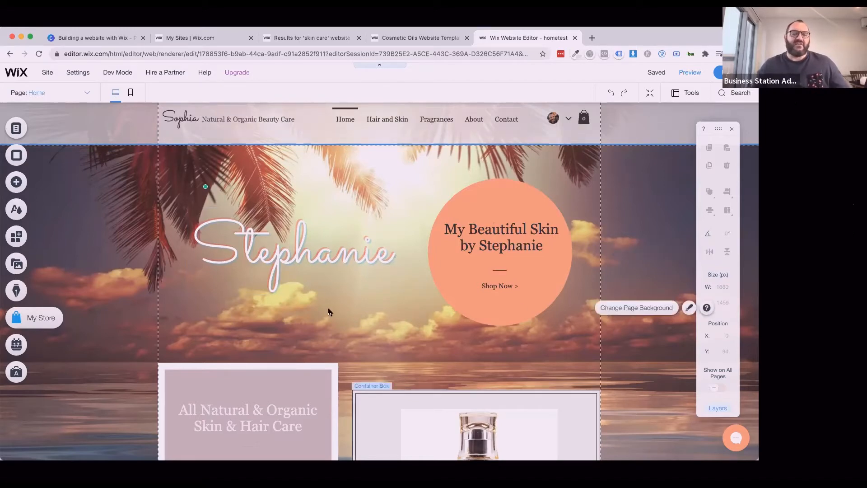
scroll(328, 312, down, 2)
scroll(329, 312, down, 3)
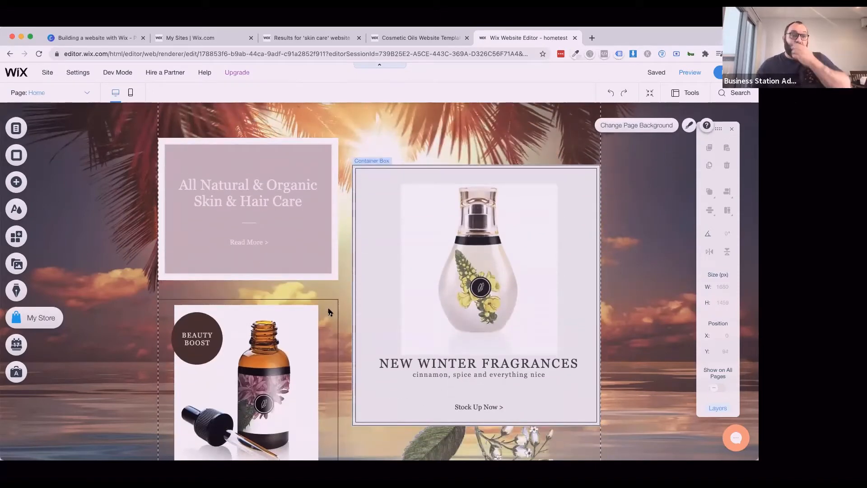
scroll(329, 312, up, 5)
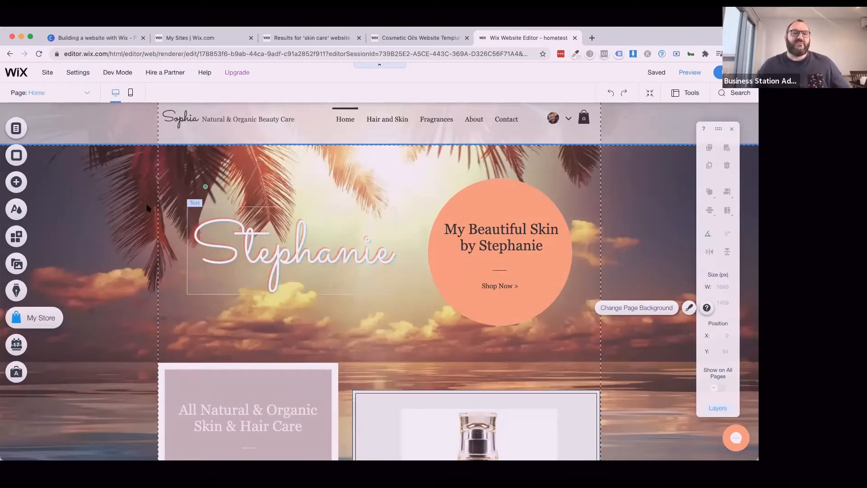
mouse_move(83, 75)
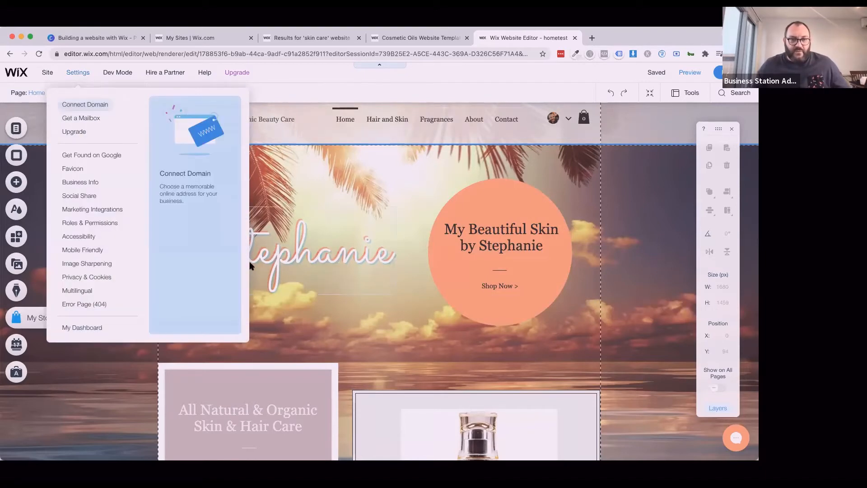
click(272, 253)
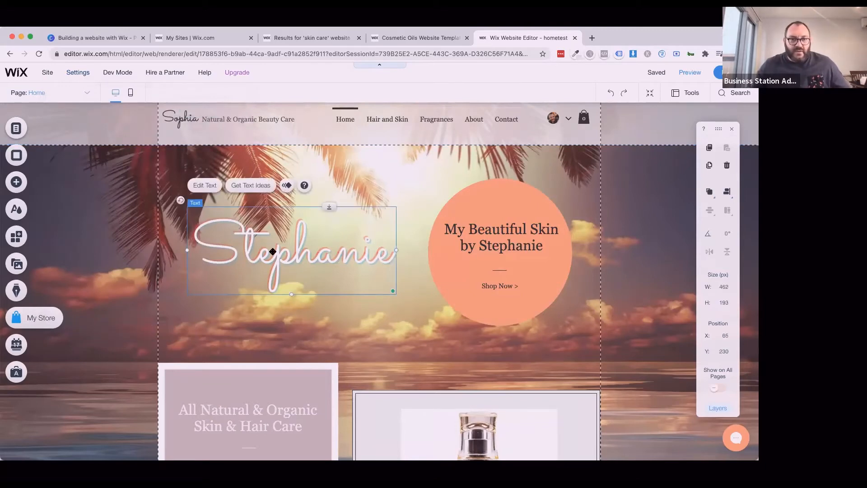
right_click(273, 252)
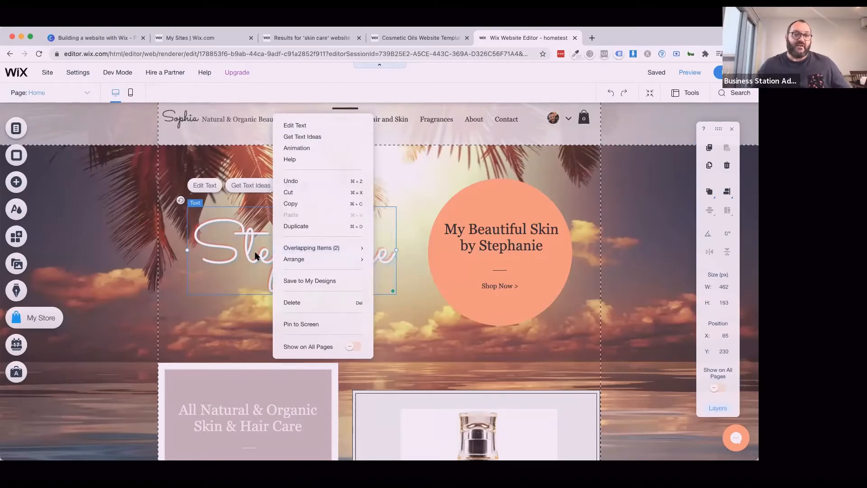
click(486, 209)
Change the design of the hero's orange circle to the preset showing a dark outlined, unfilled circle
click(489, 203)
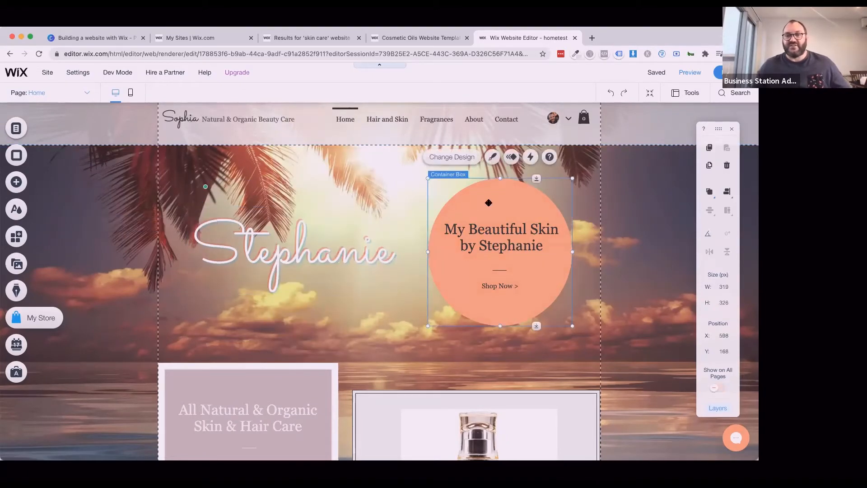
double_click(489, 203)
click(631, 169)
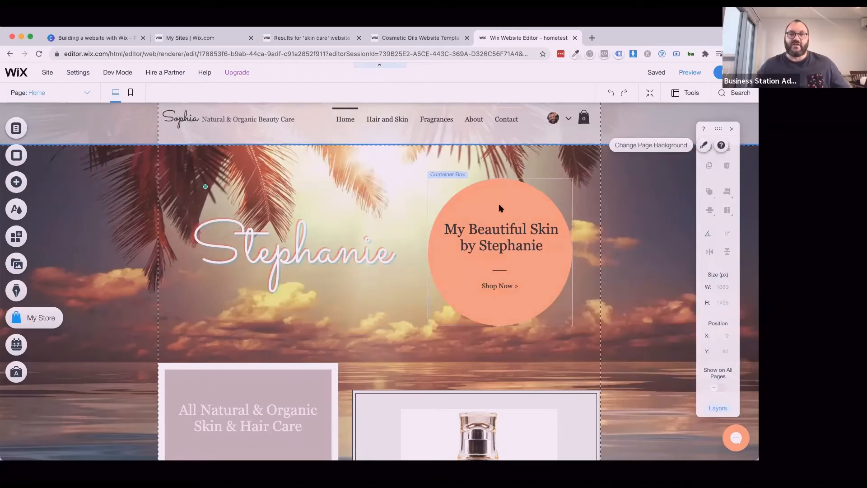
right_click(487, 208)
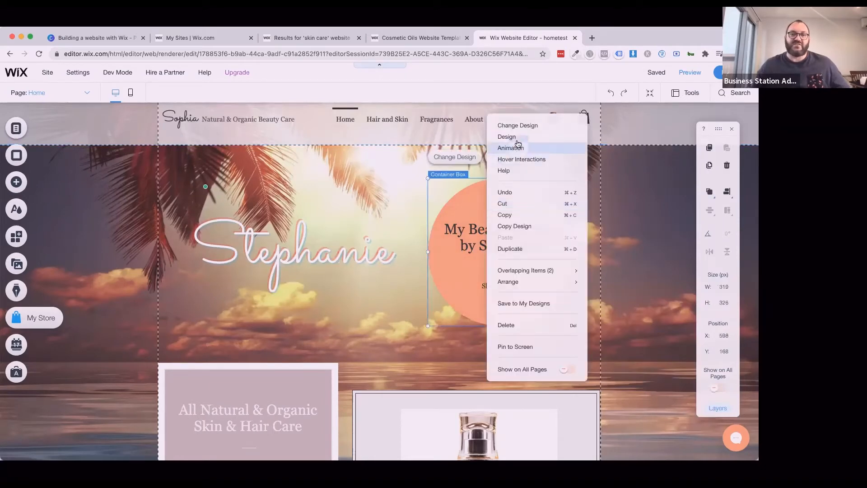
click(542, 128)
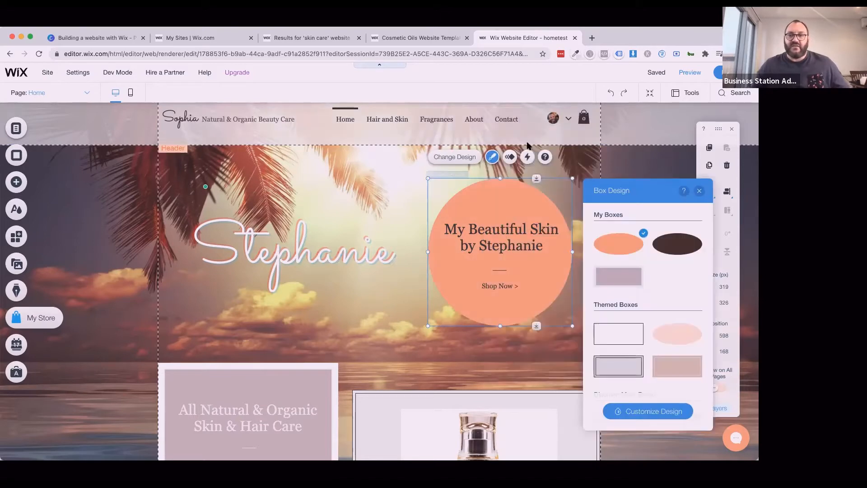
scroll(629, 332, down, 3)
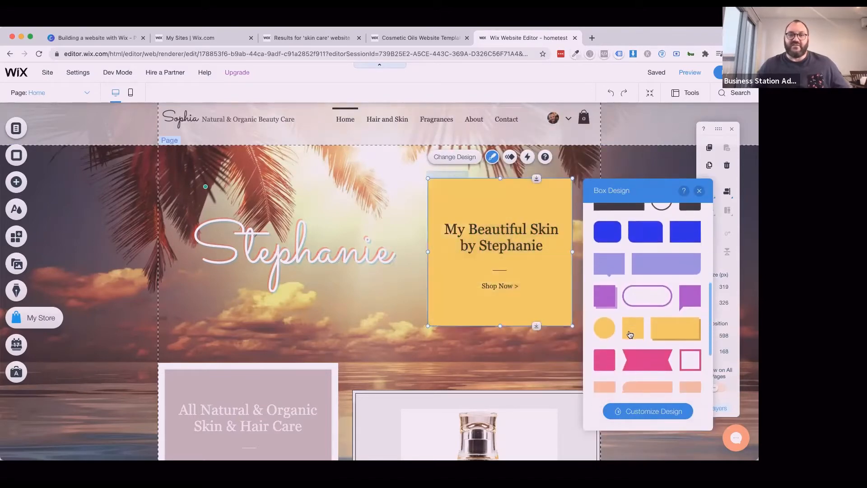
scroll(644, 329, up, 1)
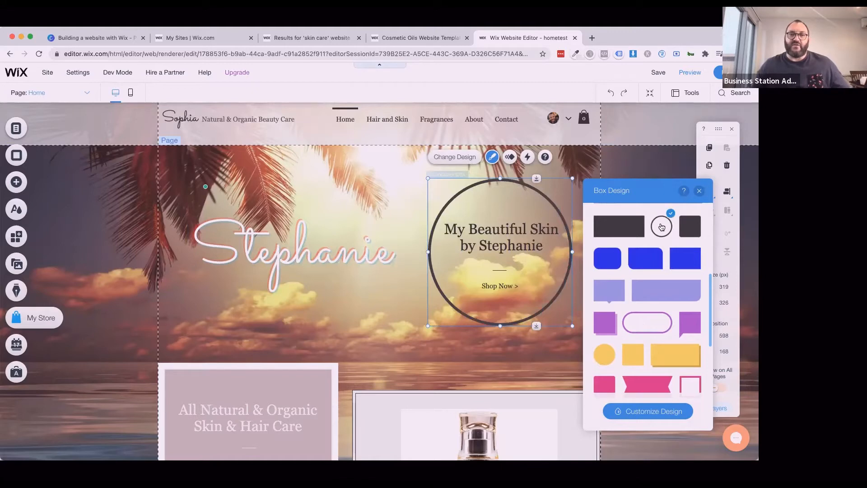
Customize the circle with a 0% background fill and a white #FFFFFF border 15 px wide
click(649, 412)
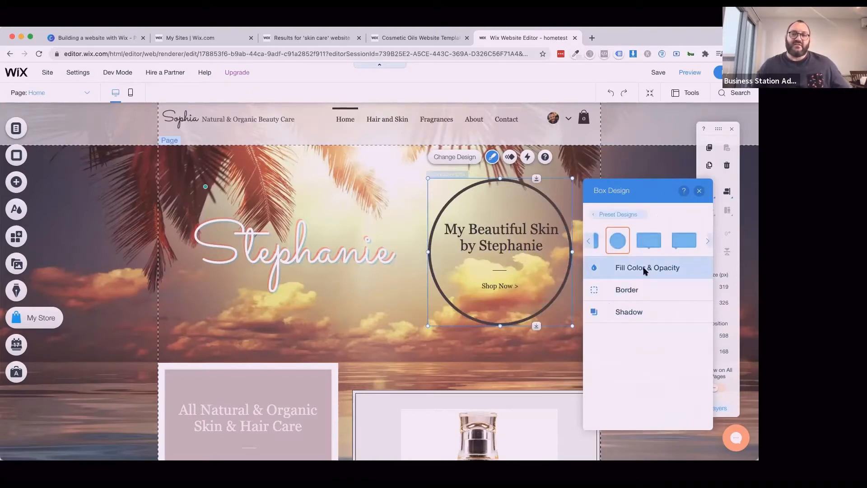
click(645, 271)
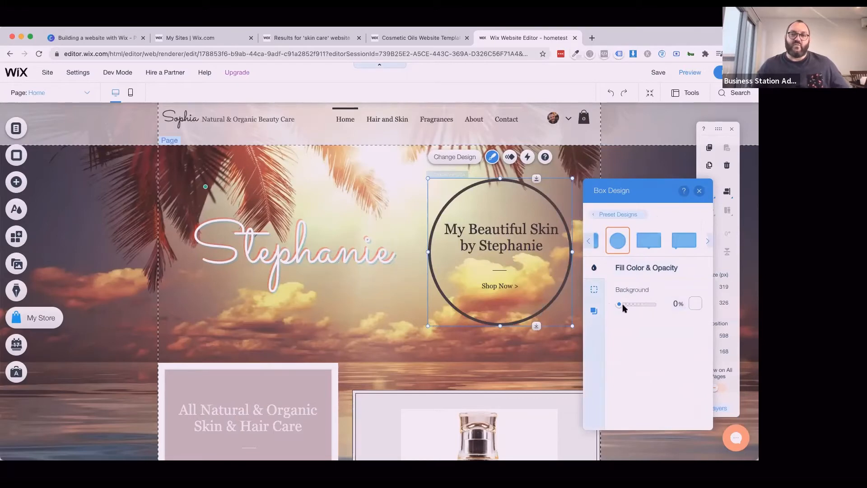
mouse_move(621, 307)
mouse_down()
mouse_move(677, 307)
mouse_move(615, 309)
mouse_up()
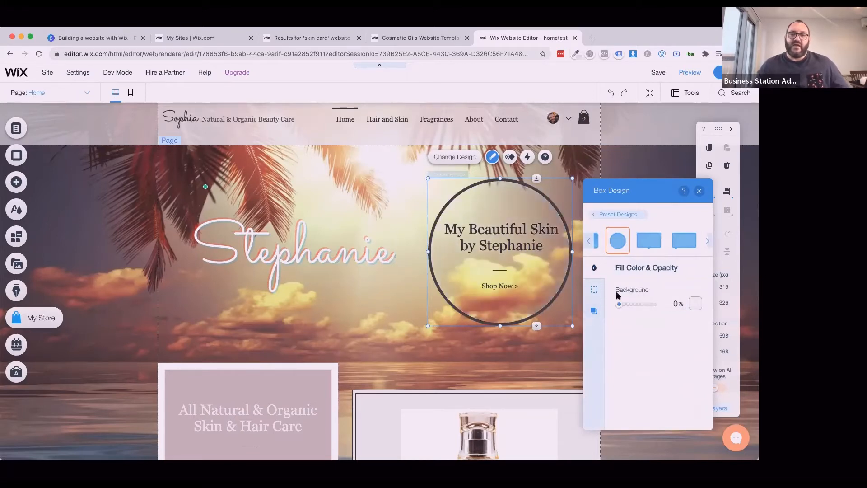
click(593, 291)
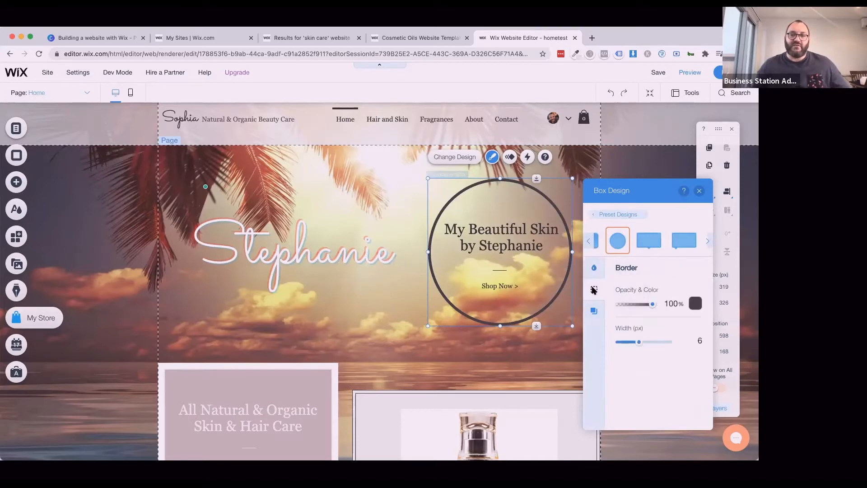
click(695, 304)
click(704, 388)
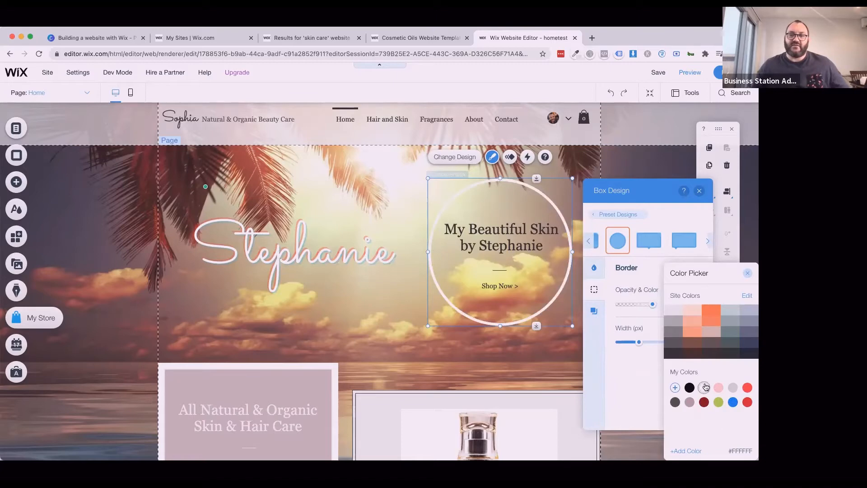
click(635, 385)
drag(639, 347, 676, 341)
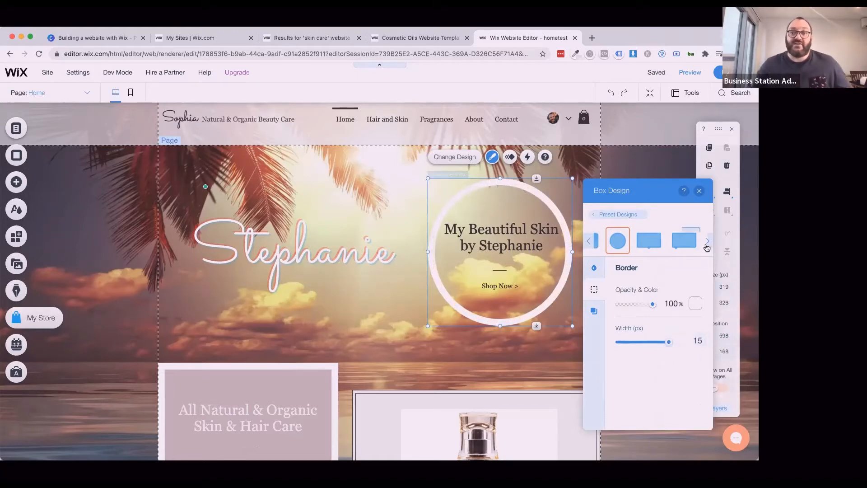
click(700, 191)
Nudge the outlined circle slightly up and bring its heading and Shop Now button closer together
drag(492, 196, 490, 191)
click(645, 268)
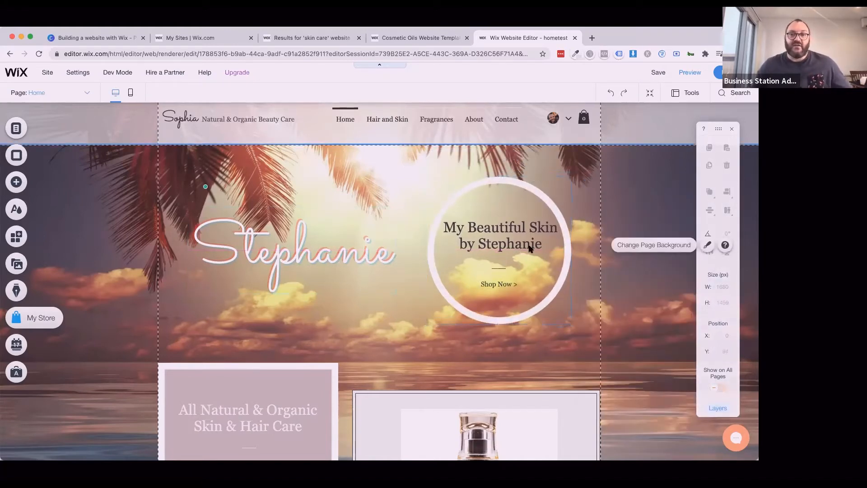
click(494, 231)
drag(497, 283, 497, 279)
click(629, 275)
Set the "Treat yourself to the luxury of nature" text below the Beauty Boost product image to white #FFFFFF
scroll(621, 311, down, 1)
scroll(620, 311, down, 2)
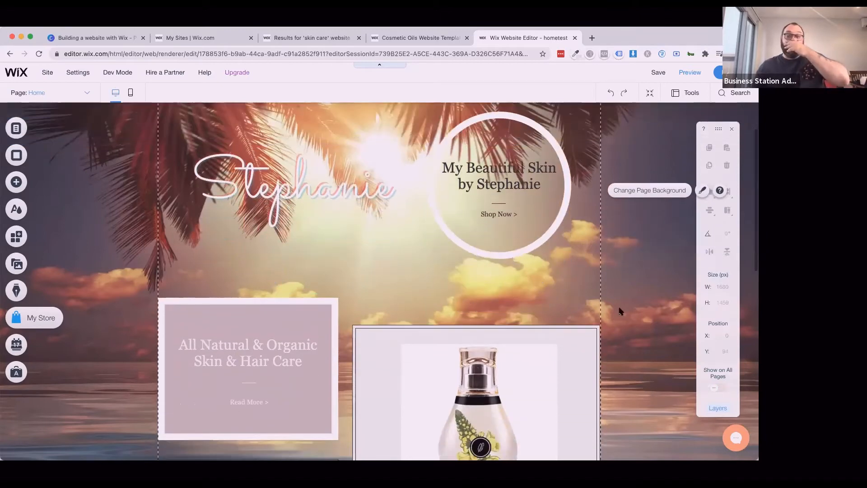
scroll(620, 311, down, 3)
scroll(620, 311, up, 3)
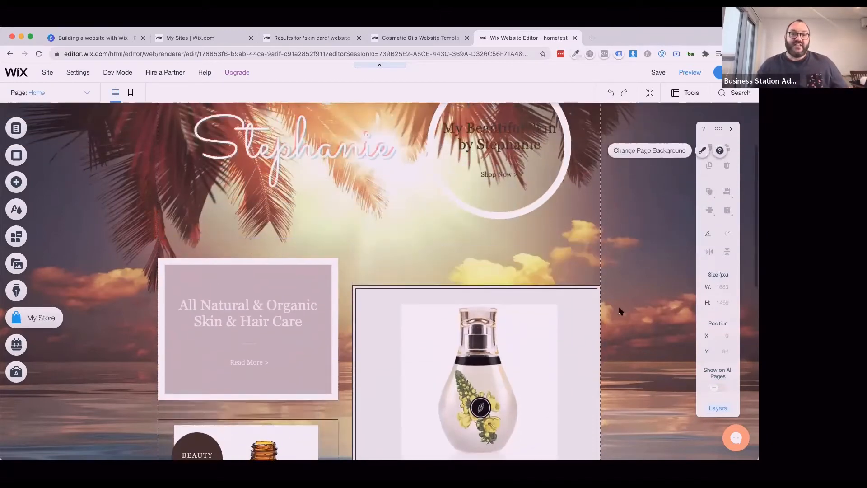
scroll(621, 312, down, 2)
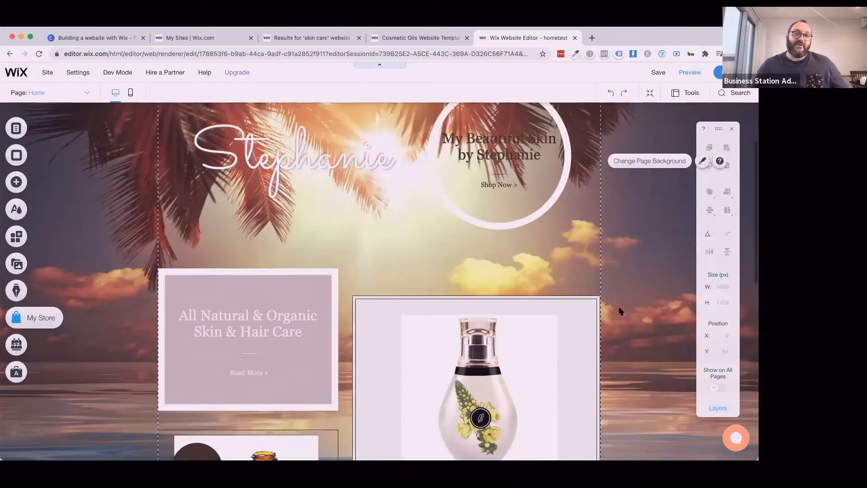
scroll(621, 311, down, 4)
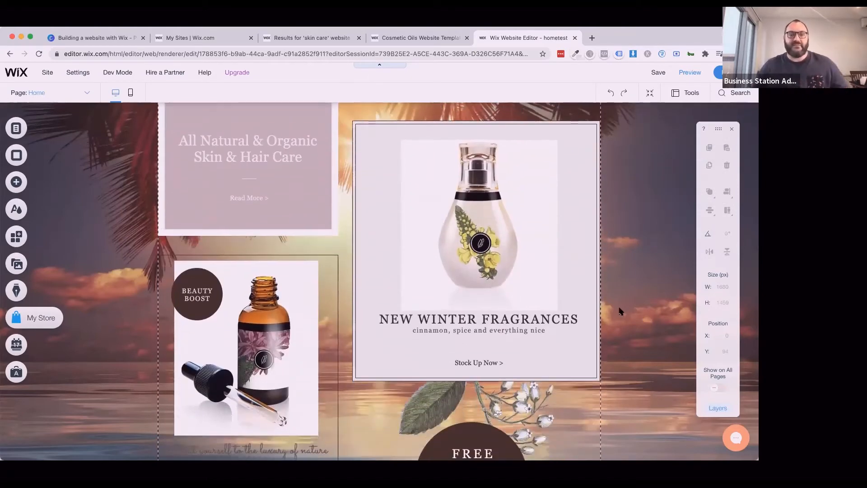
scroll(621, 312, down, 3)
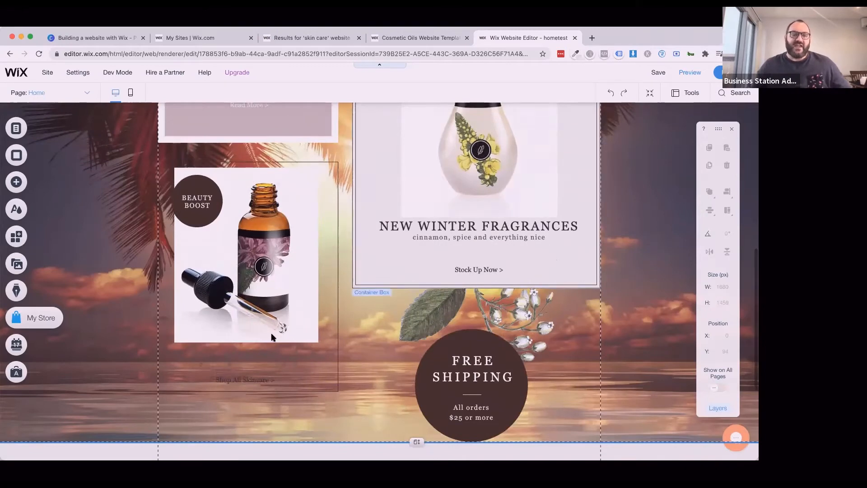
click(229, 354)
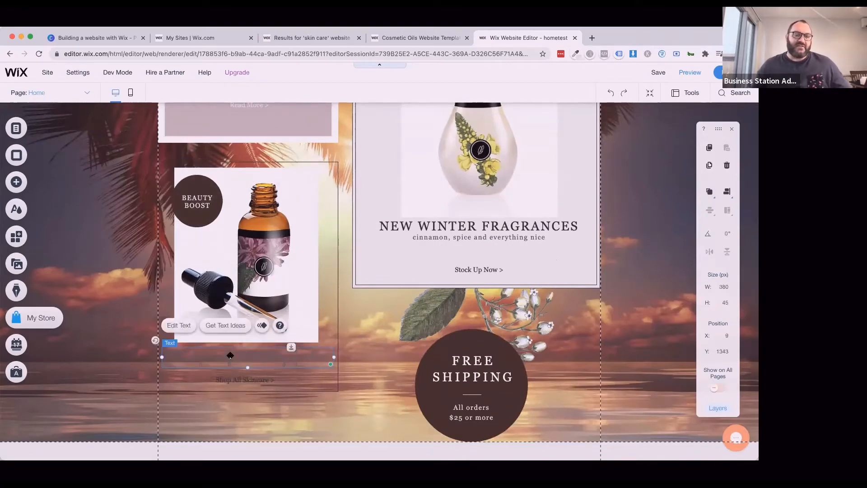
click(177, 326)
click(419, 280)
click(377, 281)
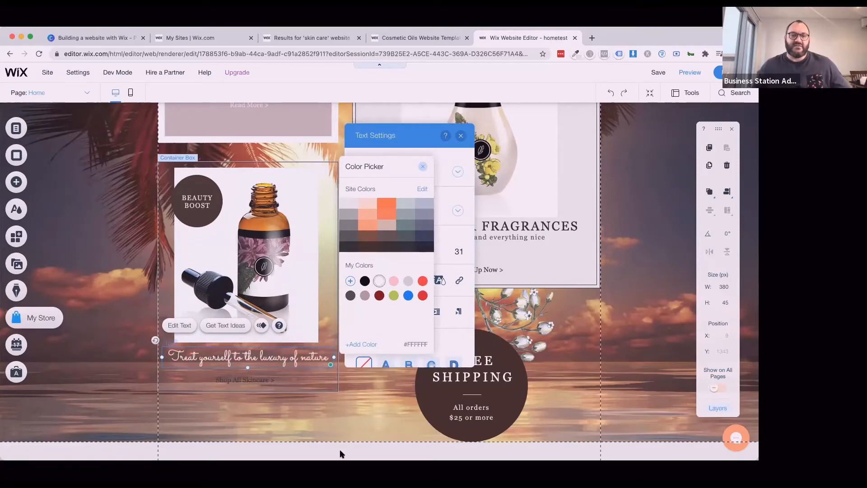
Set the text color of the Shop All Skincare button below the Beauty Boost product to white #FFFFFF
click(243, 381)
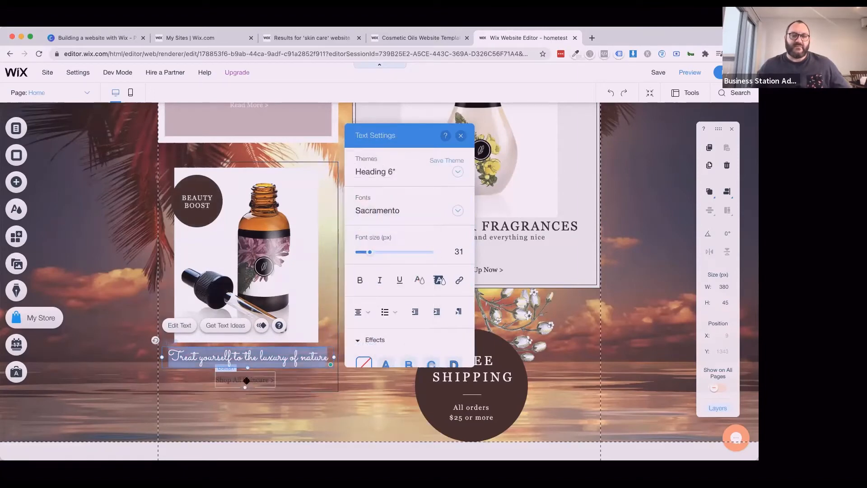
click(244, 379)
click(245, 352)
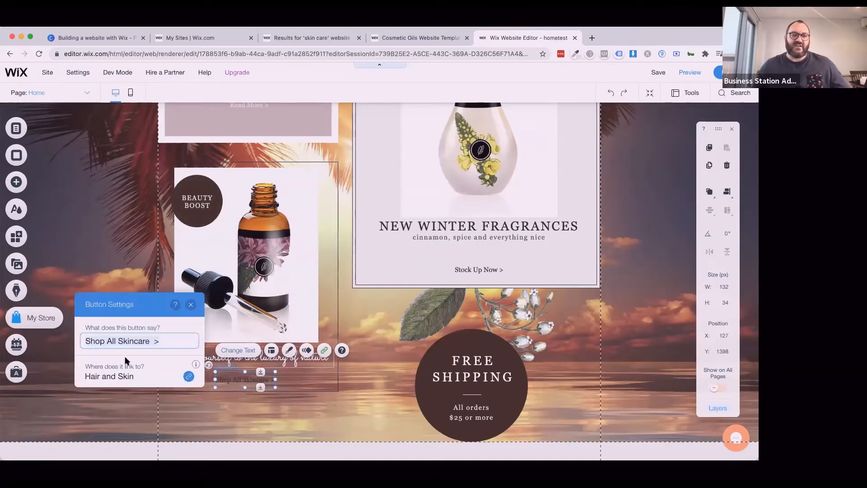
click(191, 308)
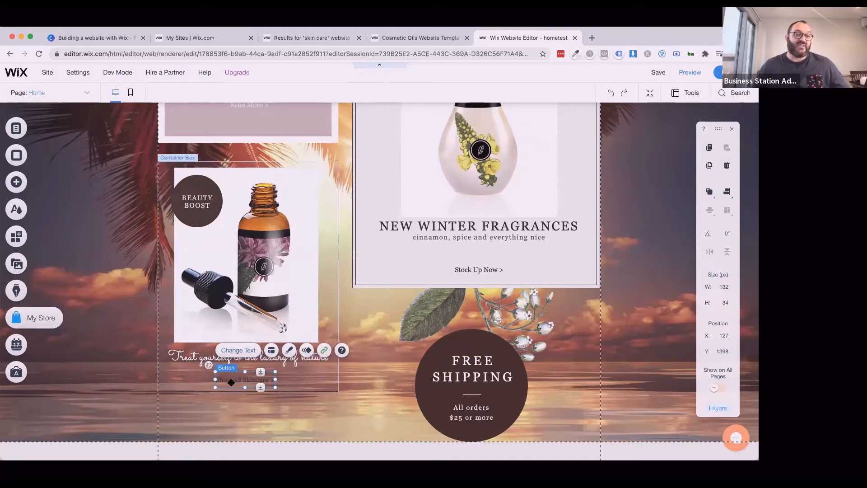
click(290, 351)
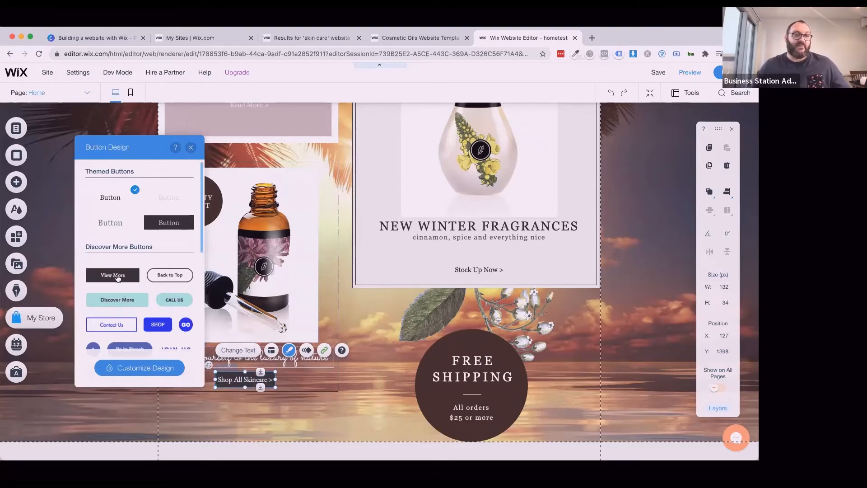
scroll(120, 323, down, 2)
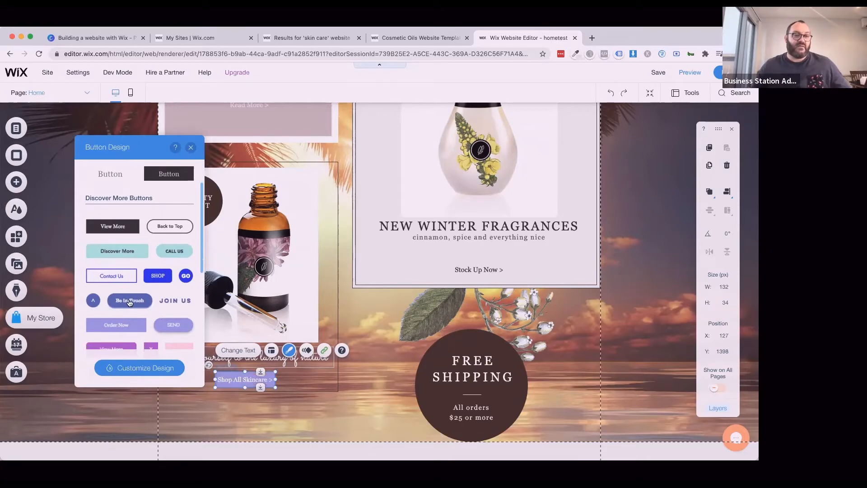
click(128, 369)
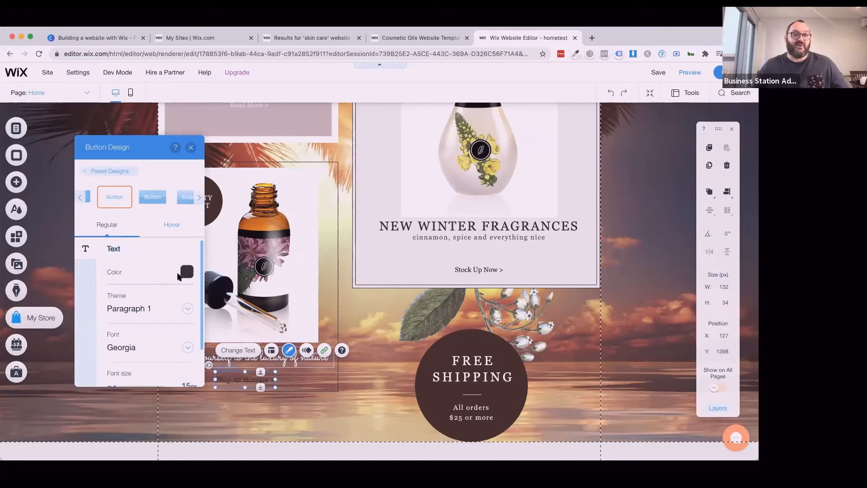
click(187, 271)
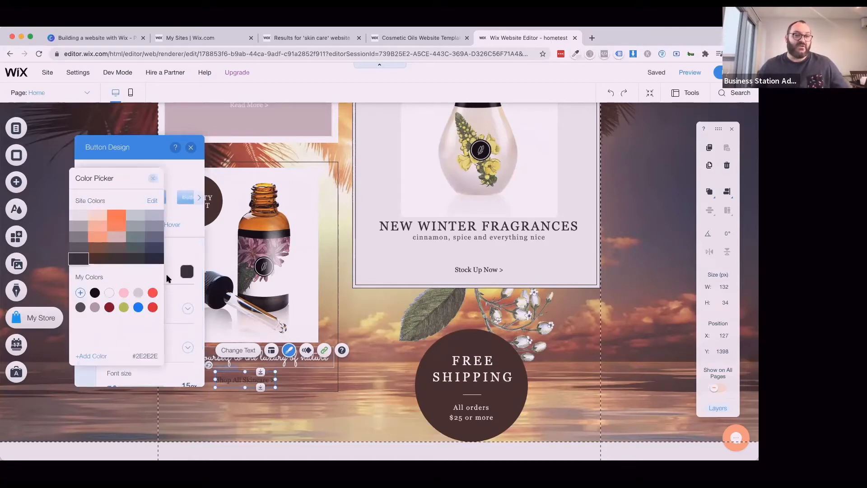
click(109, 293)
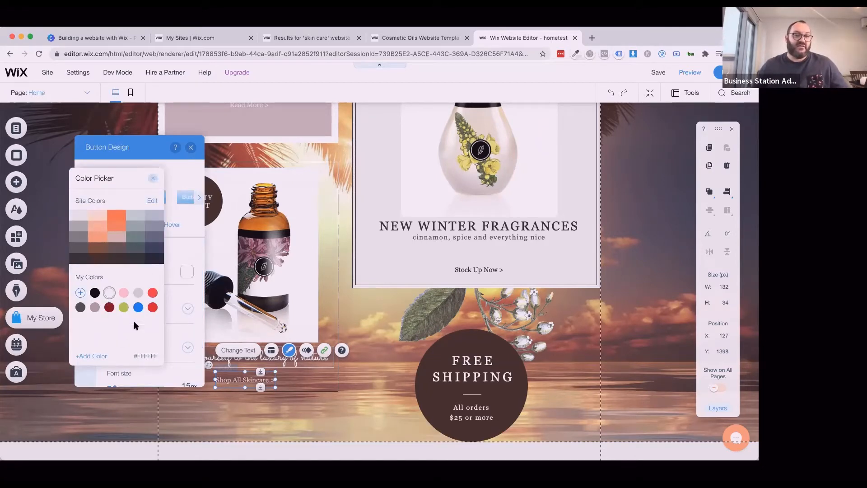
click(170, 366)
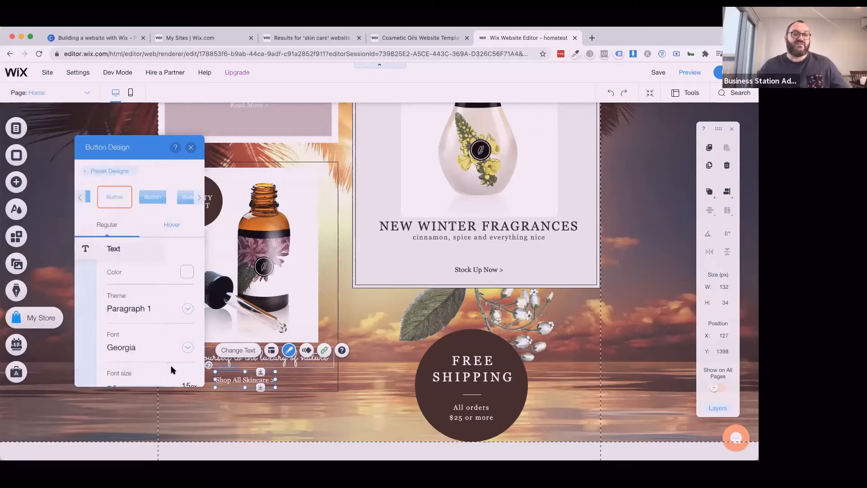
click(190, 148)
click(368, 390)
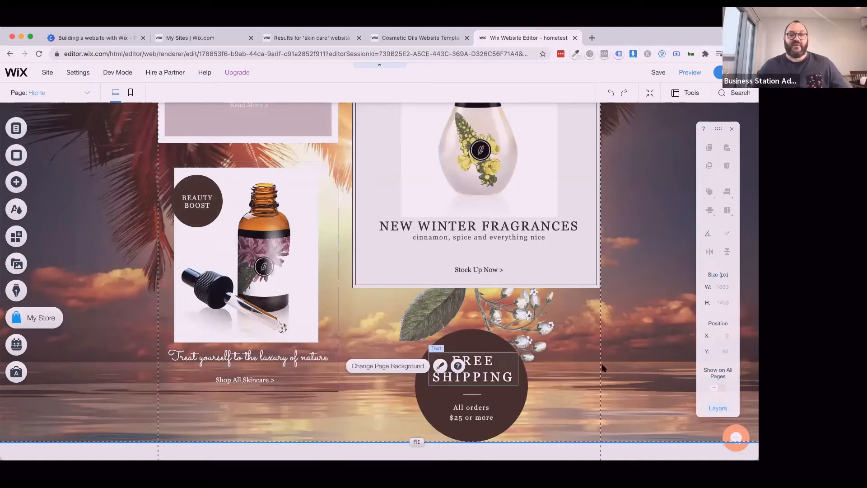
Add the "Our Team" strip with three portrait columns from the Team designs to the page, directly above the footer
scroll(613, 363, up, 2)
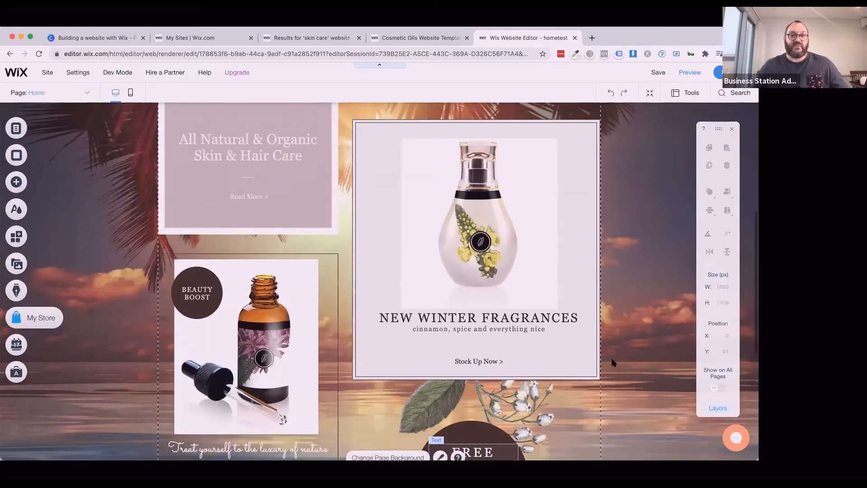
scroll(612, 362, down, 6)
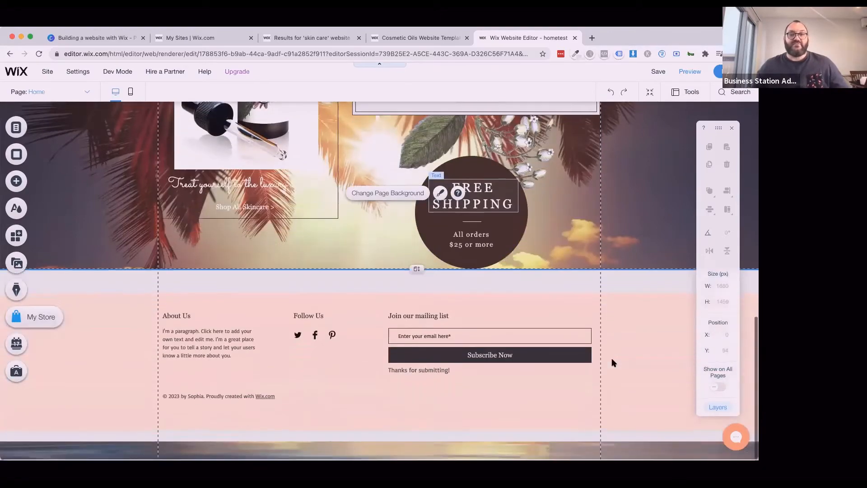
scroll(613, 362, up, 13)
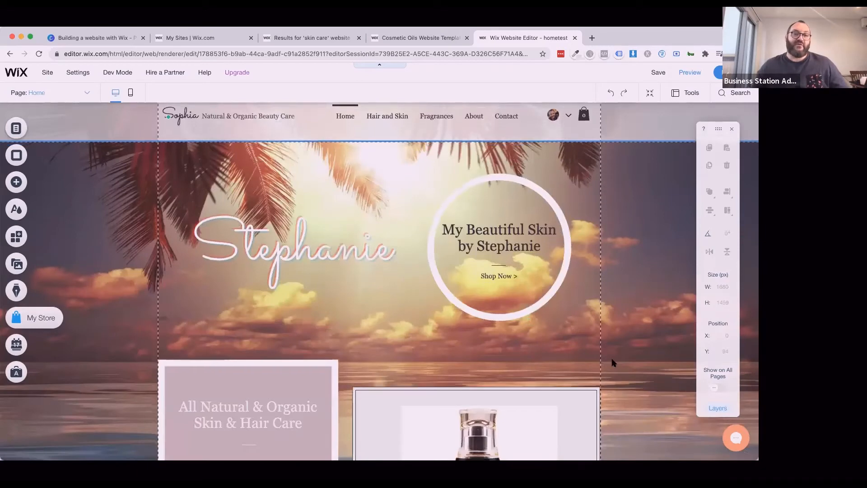
scroll(612, 362, down, 10)
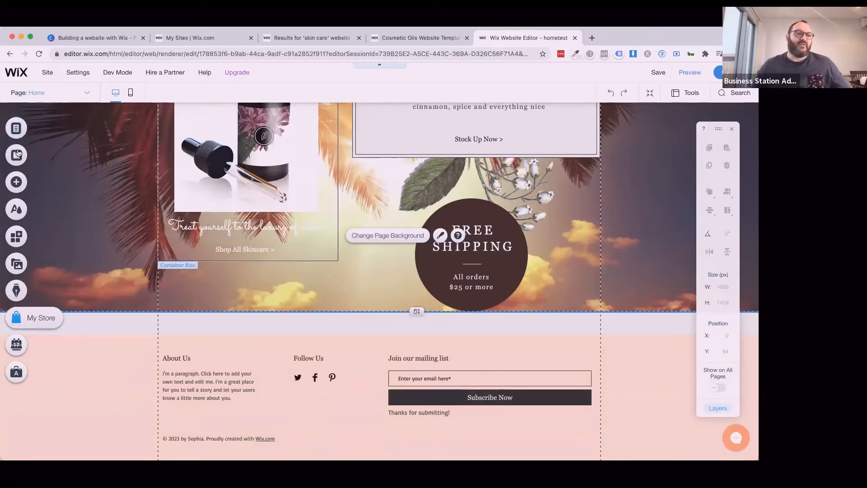
click(16, 183)
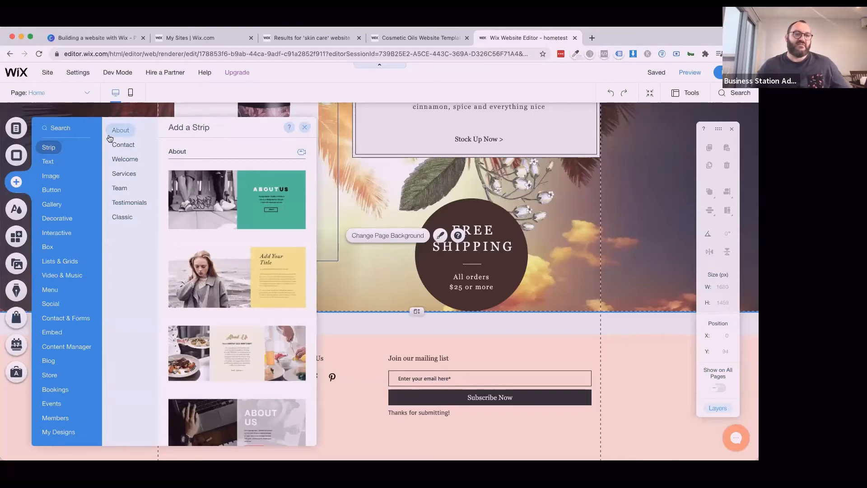
click(129, 146)
click(126, 162)
click(125, 175)
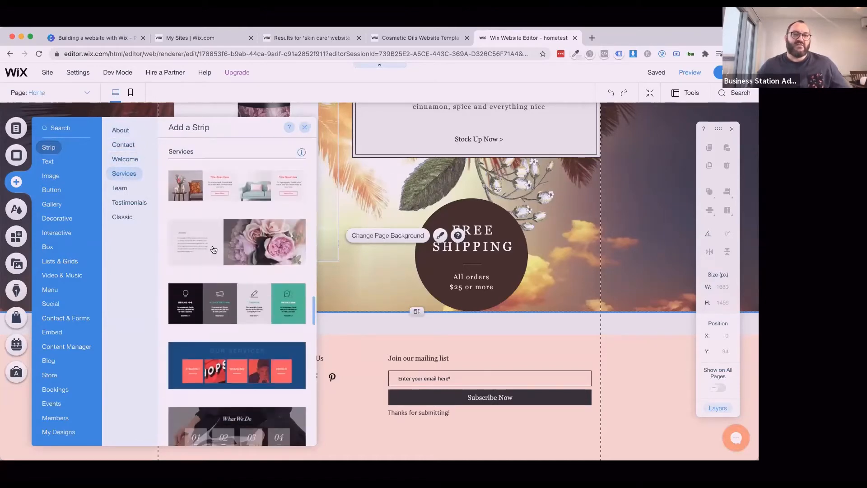
scroll(213, 249, down, 3)
scroll(213, 249, down, 10)
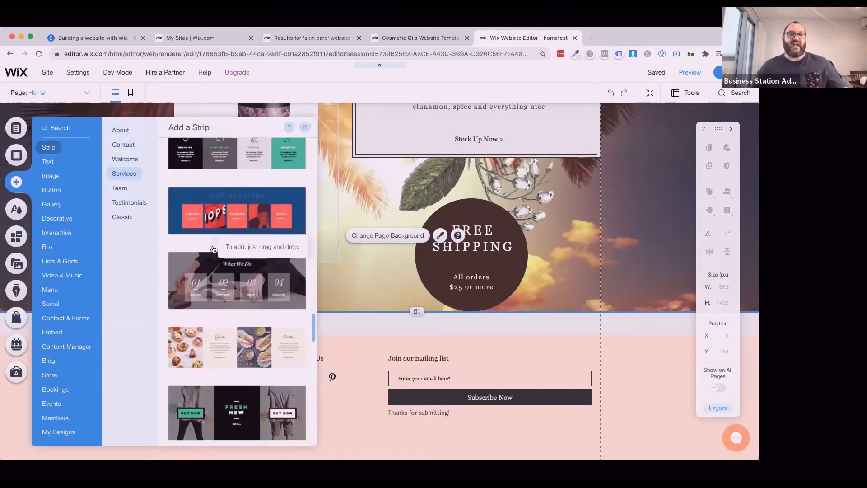
scroll(214, 248, down, 8)
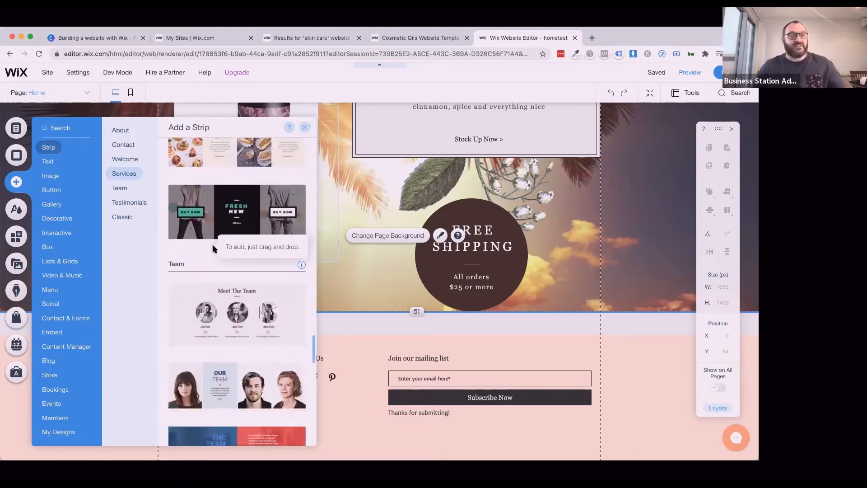
scroll(213, 249, down, 4)
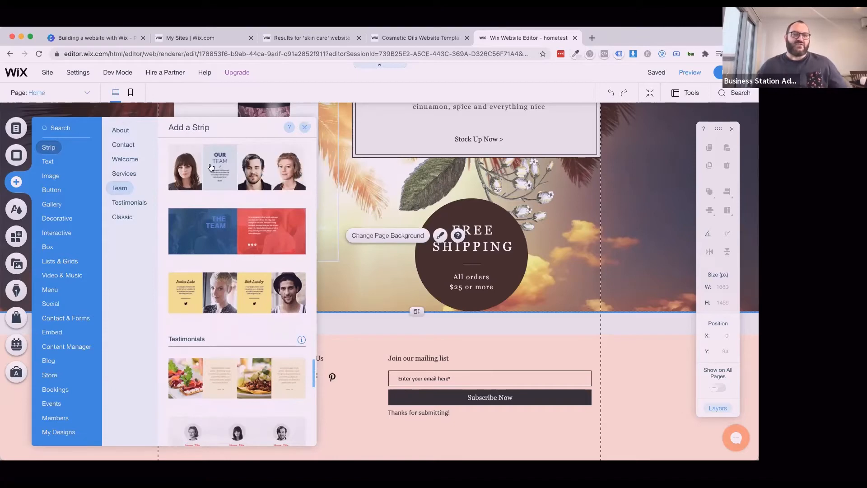
drag(241, 167, 404, 327)
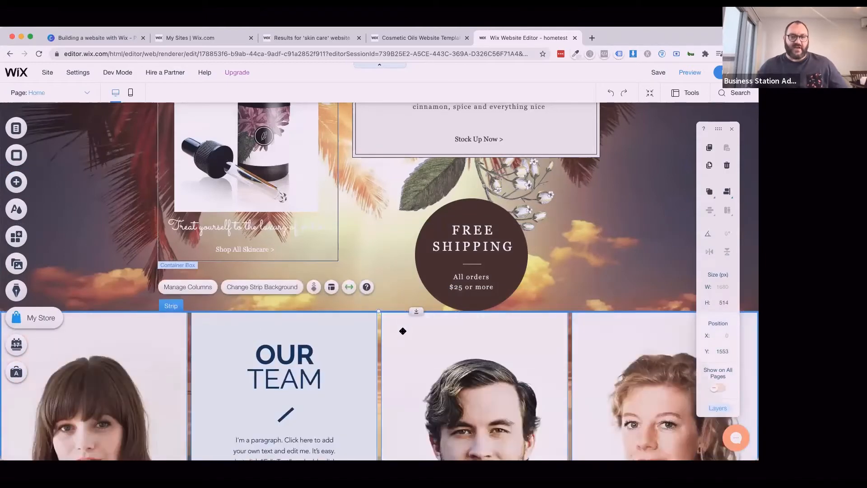
scroll(398, 347, down, 4)
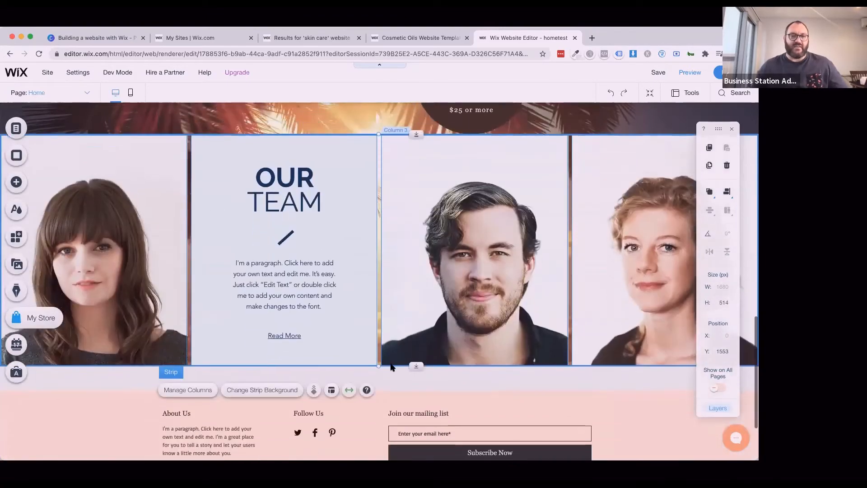
scroll(392, 367, down, 2)
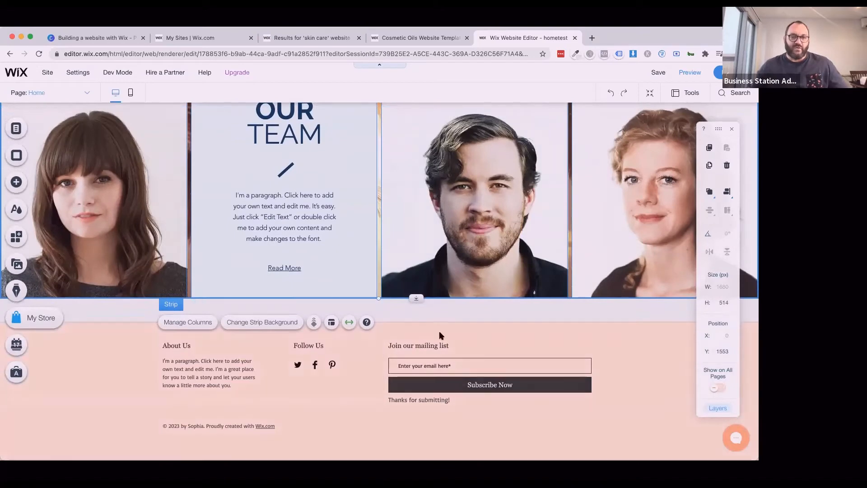
Move the Free Shipping circle slightly up to leave a gap above the team strip
click(542, 381)
scroll(542, 381, up, 5)
scroll(542, 380, up, 4)
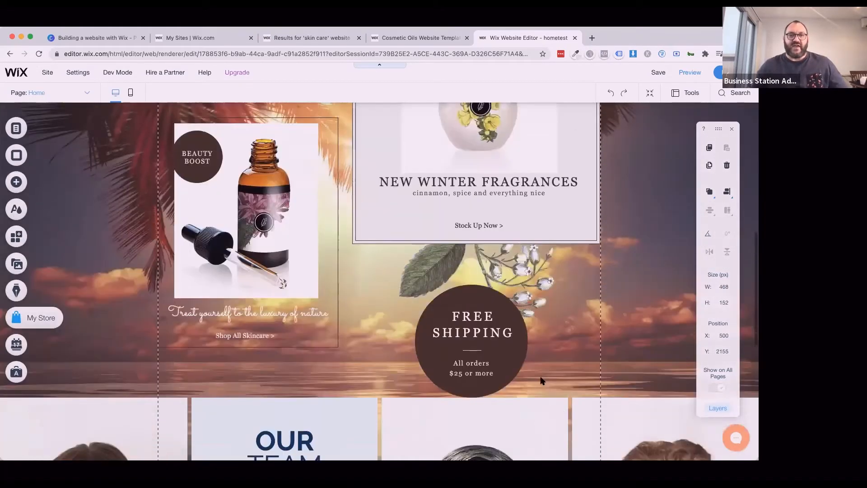
scroll(542, 381, down, 3)
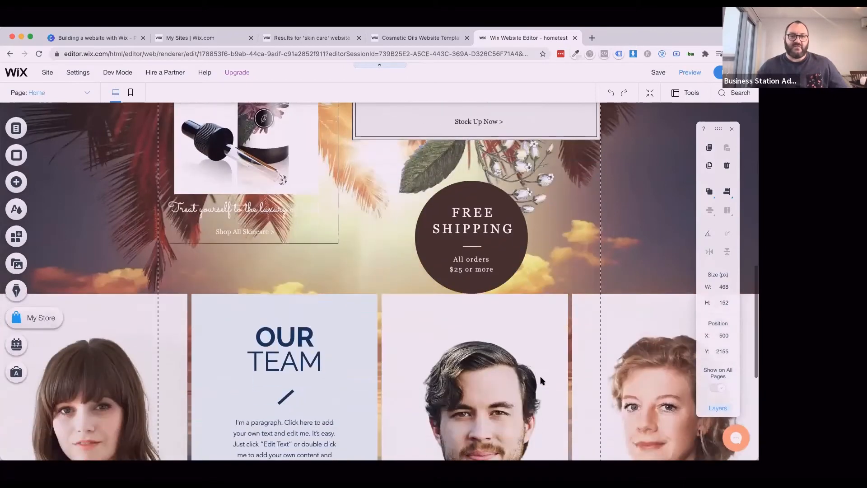
drag(466, 219, 467, 193)
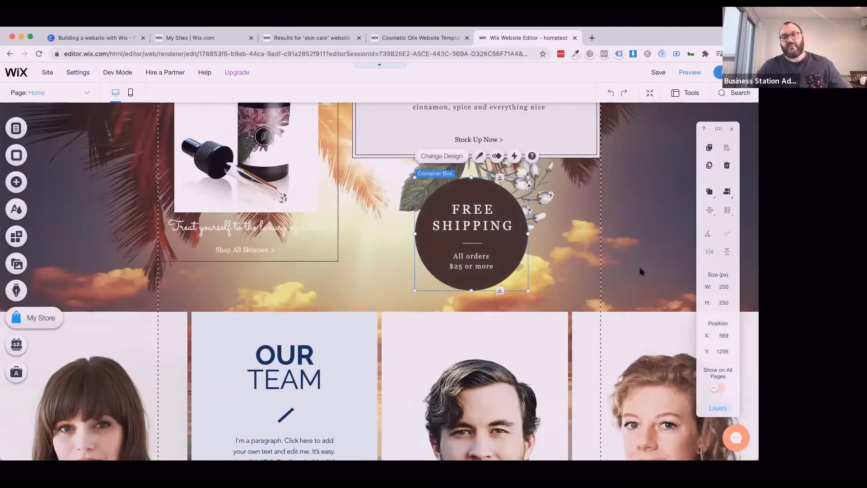
Examine the custom fill color and opacity settings of the Free Shipping circle
scroll(645, 260, down, 2)
scroll(646, 261, down, 3)
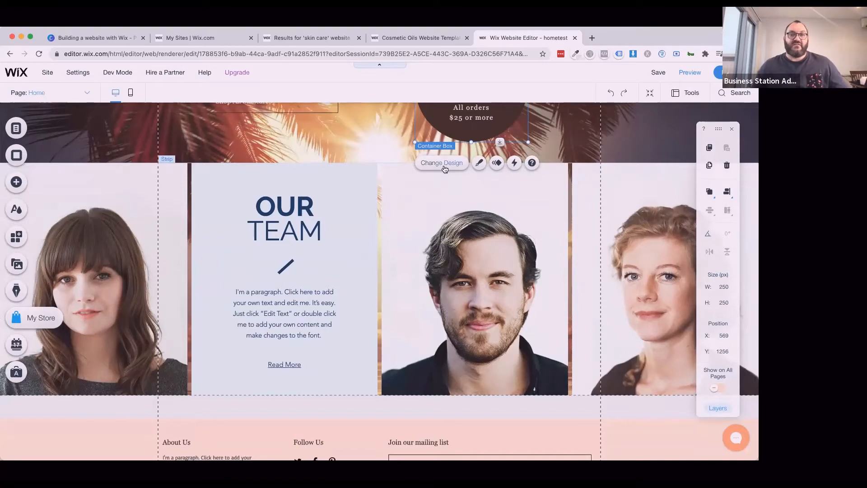
click(444, 163)
click(357, 346)
click(342, 203)
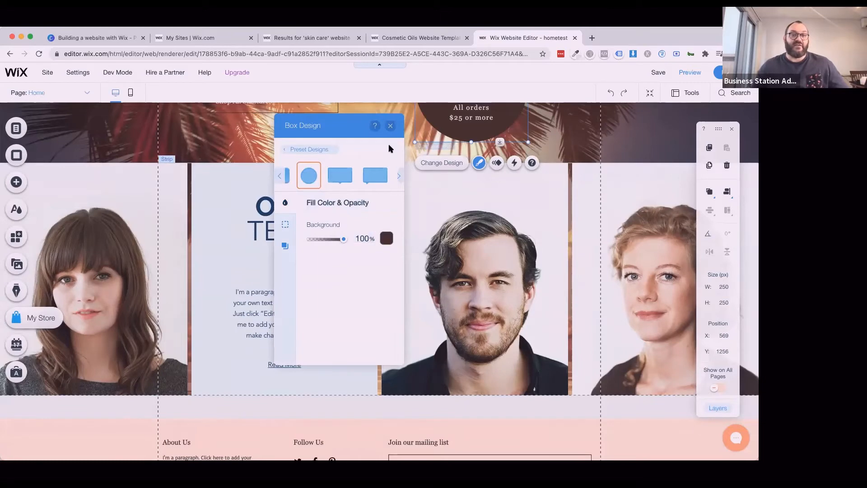
click(389, 126)
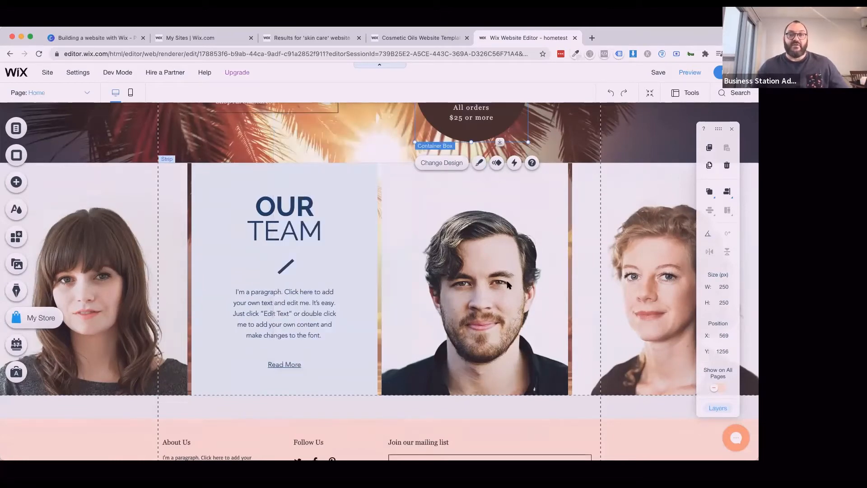
Select the team strip, its OUR TEAM heading and the third column in turn to examine their editing options
click(507, 282)
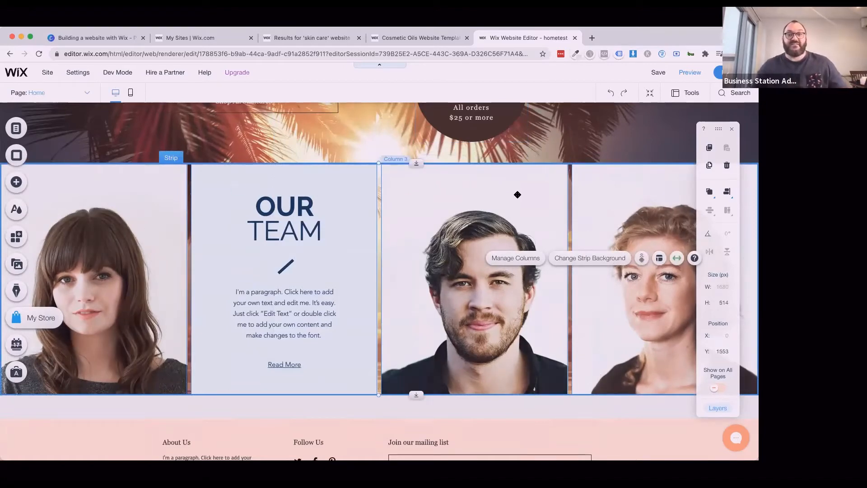
key(Escape)
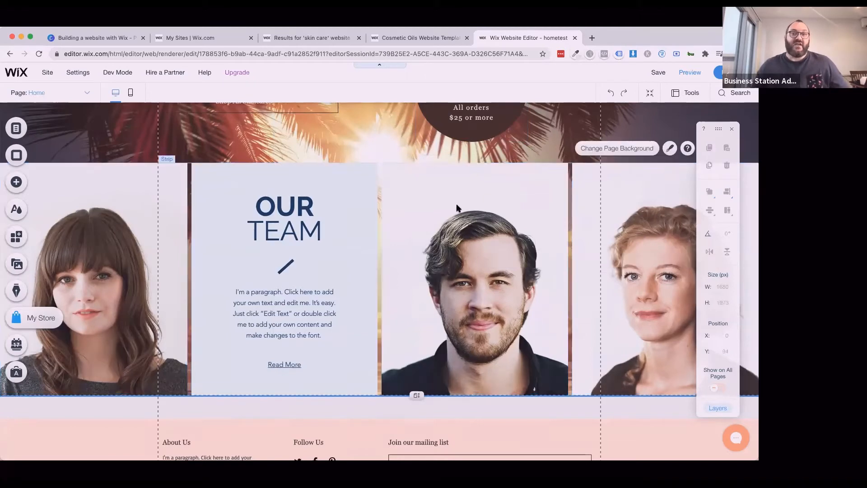
click(457, 205)
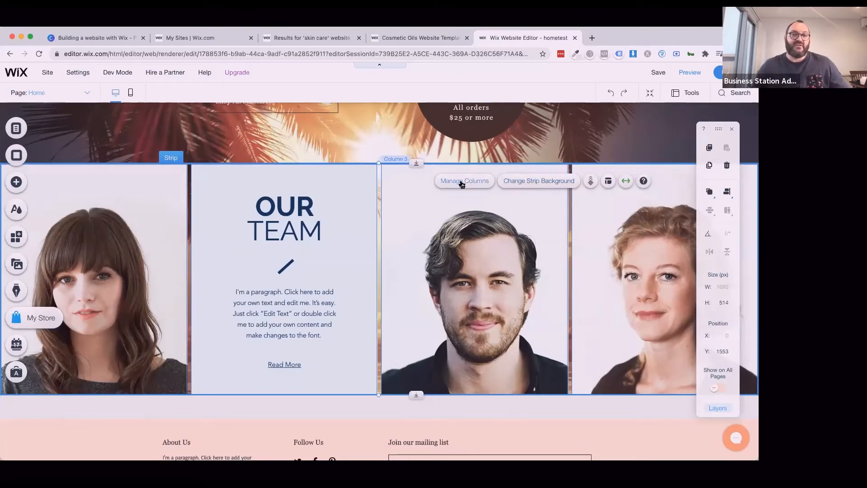
click(288, 212)
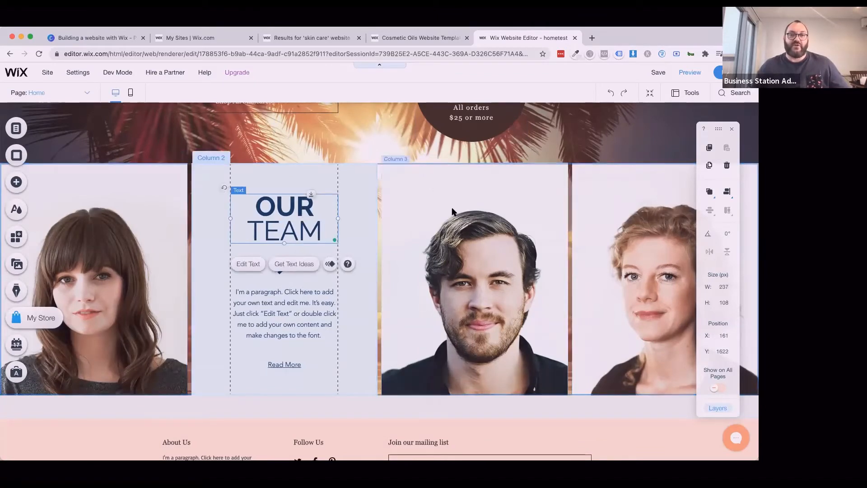
click(476, 194)
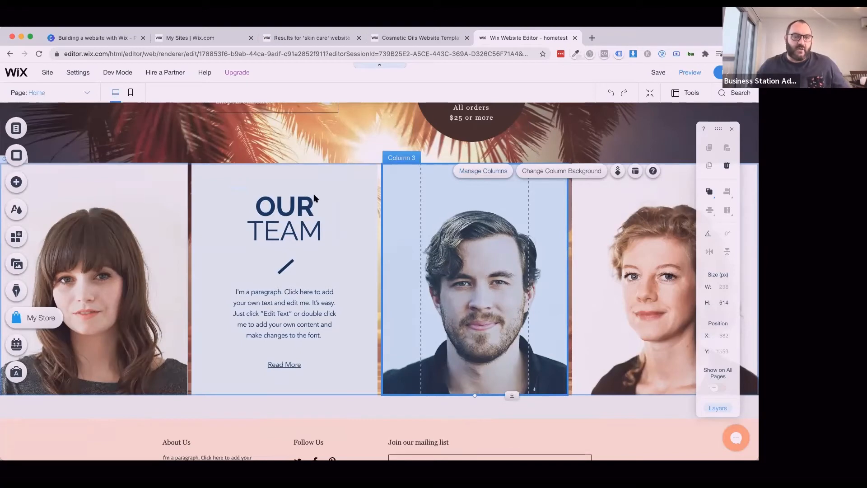
Examine the team strip's column management options, picking columns 4, 2 and 1 in turn
double_click(463, 199)
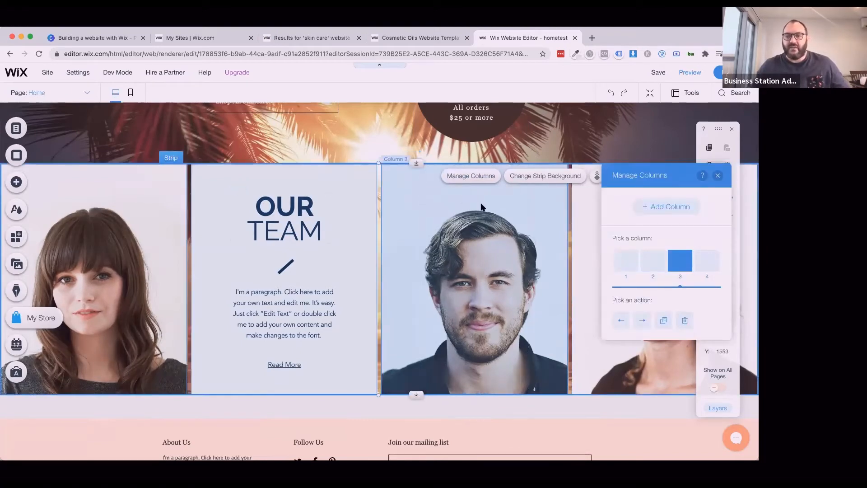
click(704, 267)
click(653, 262)
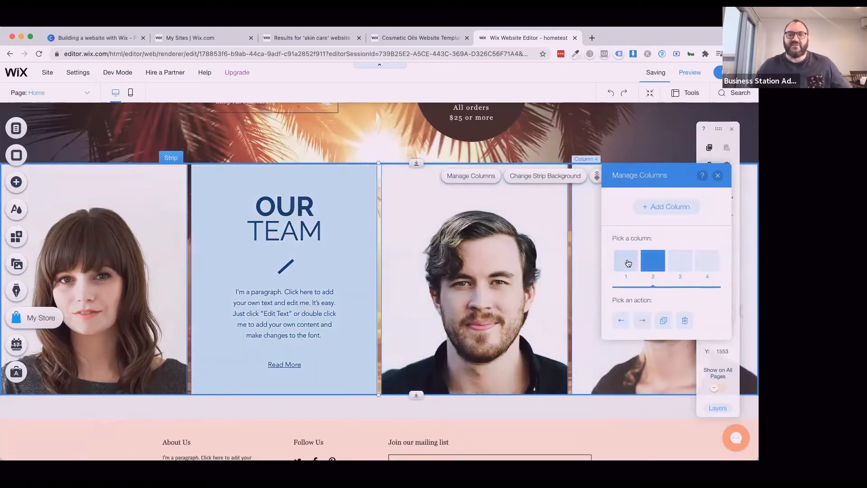
click(627, 262)
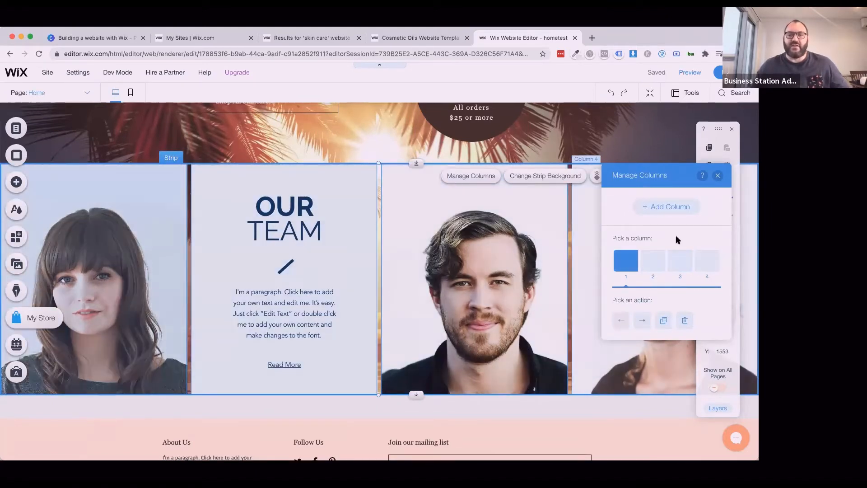
click(719, 176)
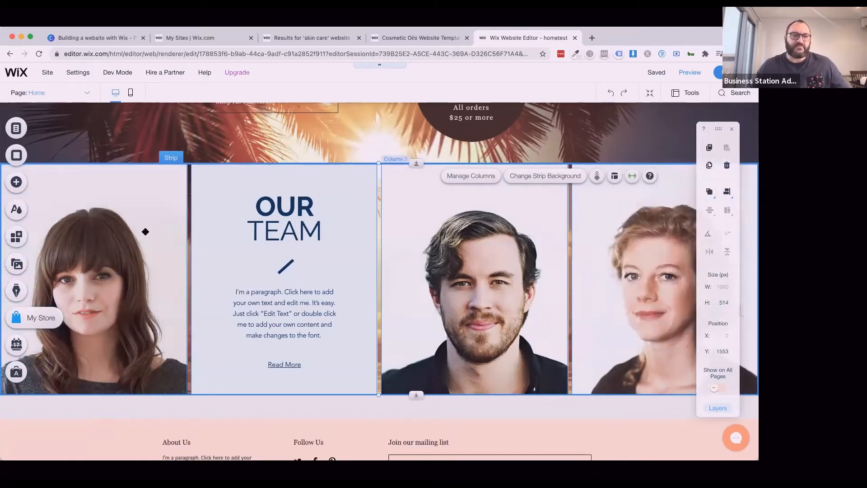
Try the brown shadow video, the Glass of Milk image and the blue glass building image as the team strip's background
right_click(151, 199)
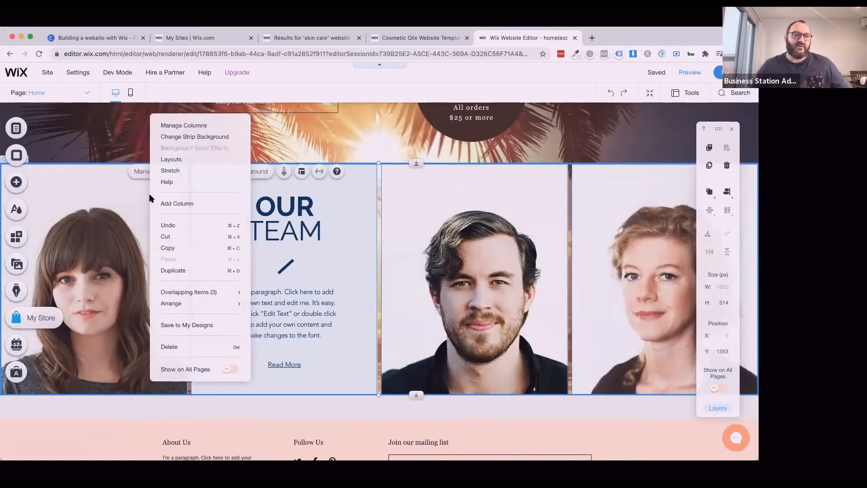
click(189, 138)
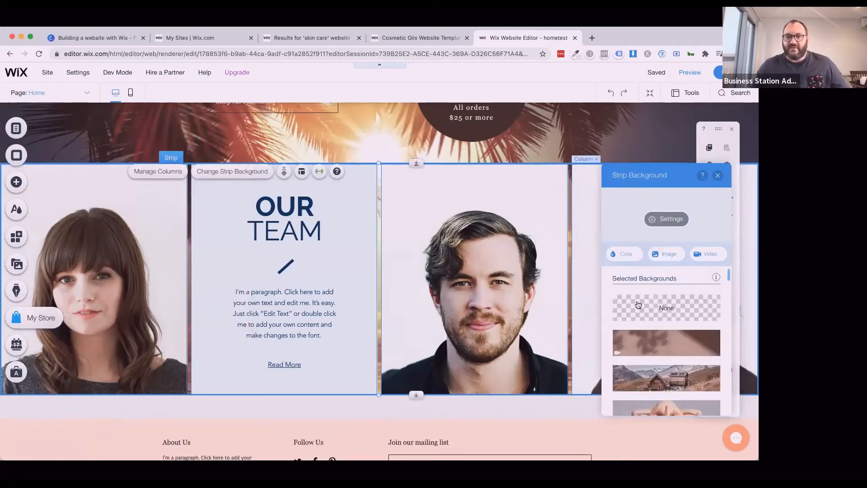
click(659, 340)
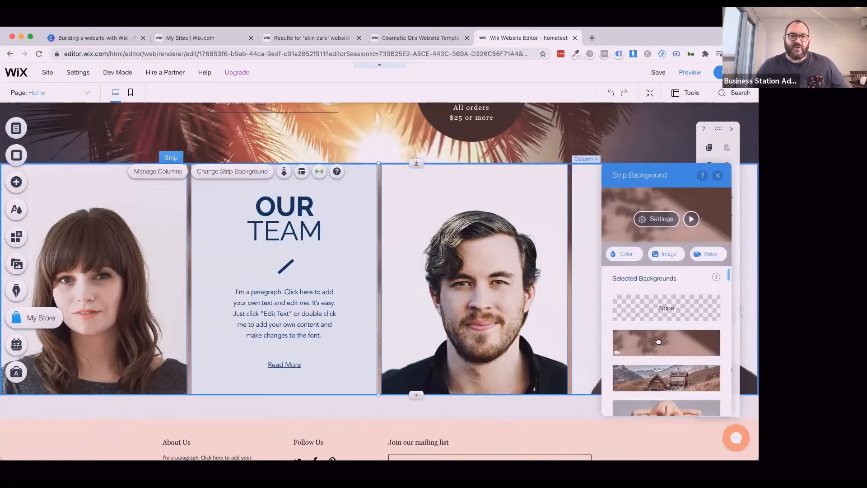
scroll(659, 372, down, 4)
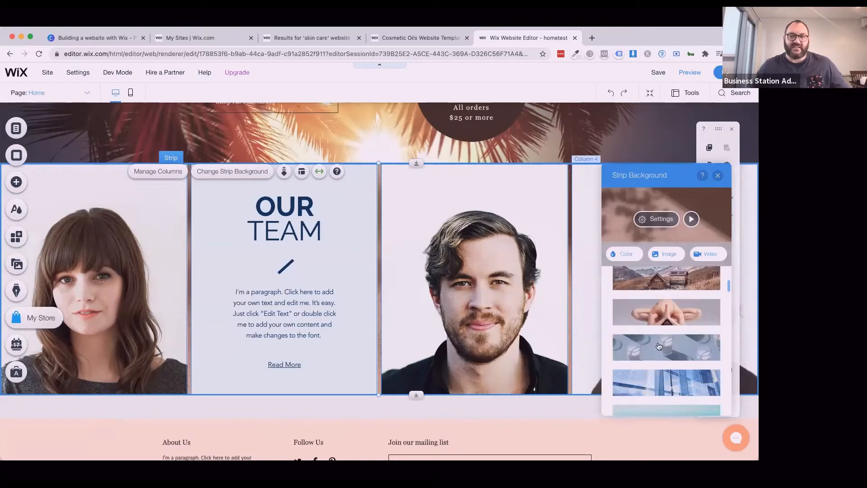
click(659, 348)
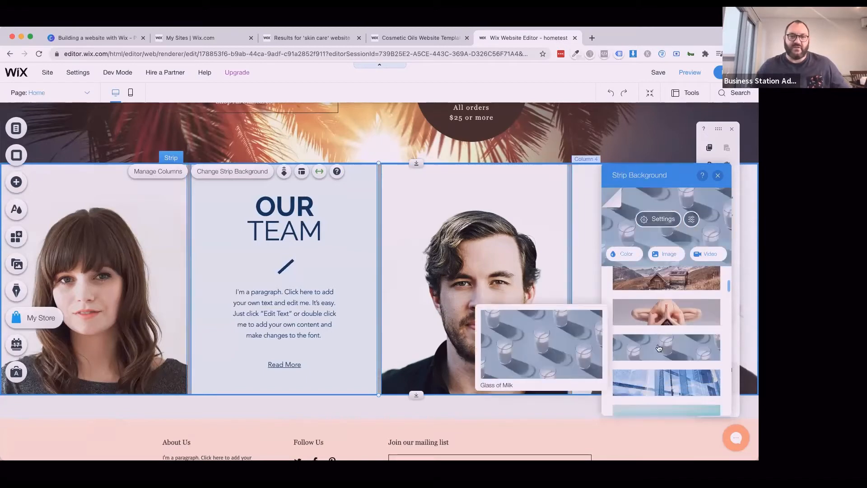
click(657, 383)
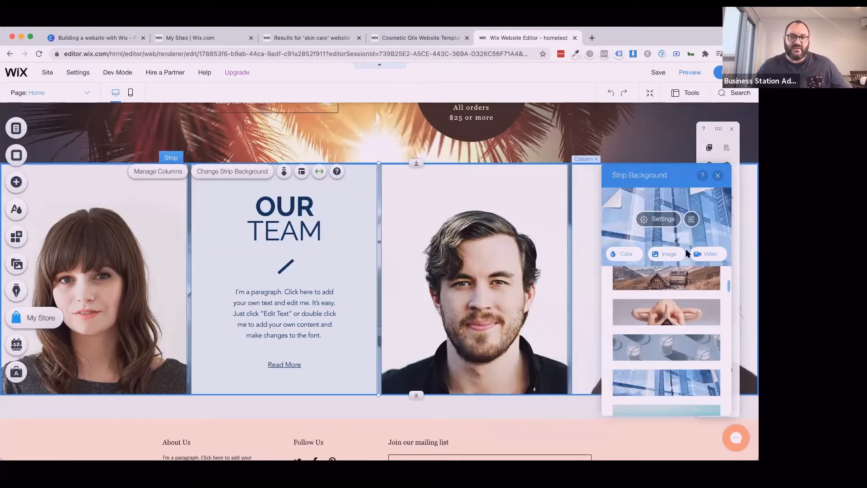
click(717, 176)
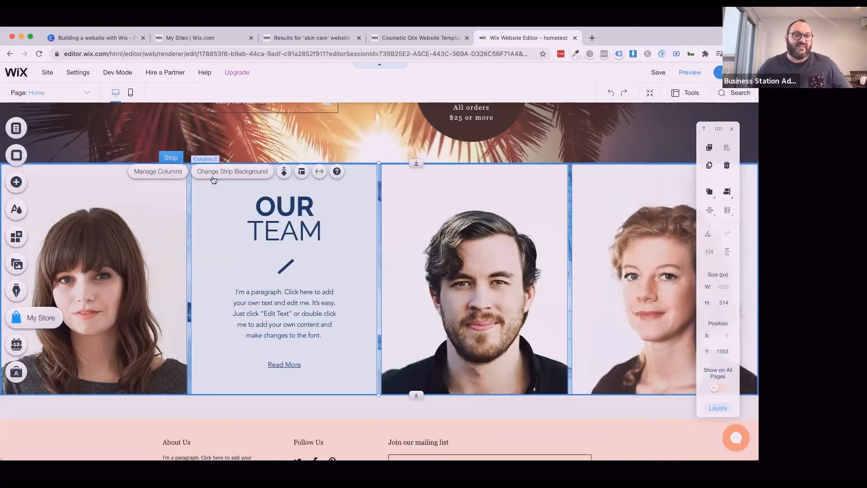
Set the team strip's background to the dark gray site color #2E2E2E
click(235, 171)
click(626, 254)
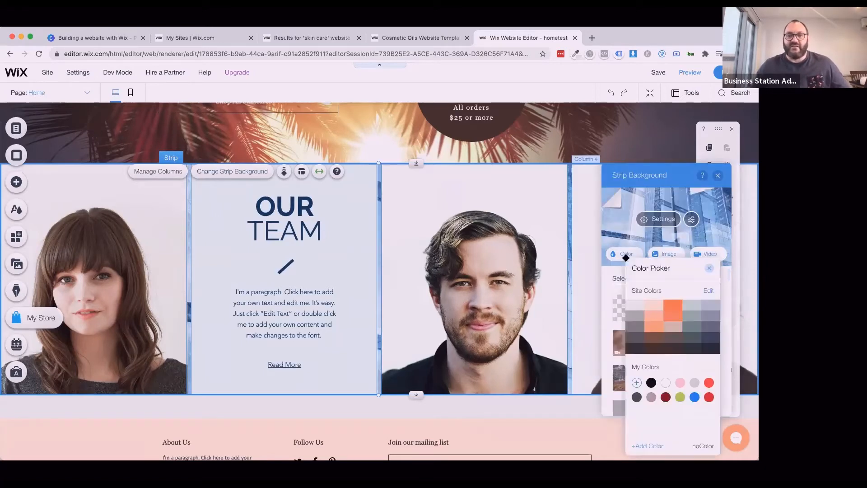
click(634, 352)
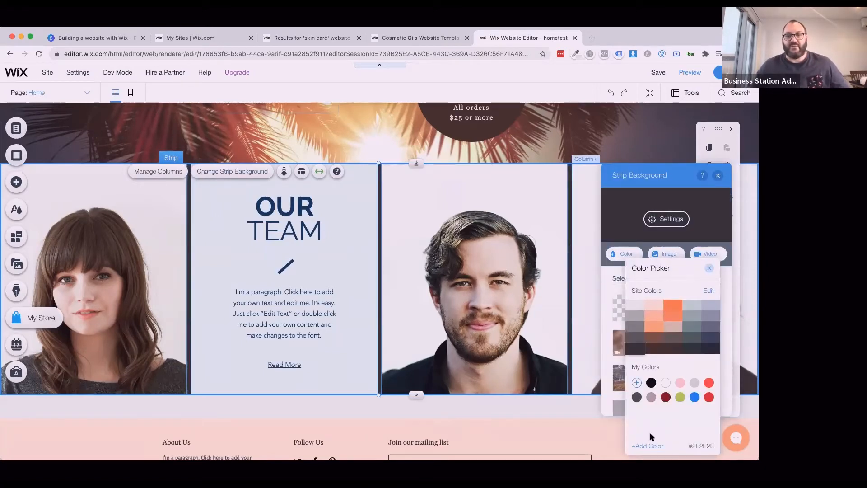
click(564, 424)
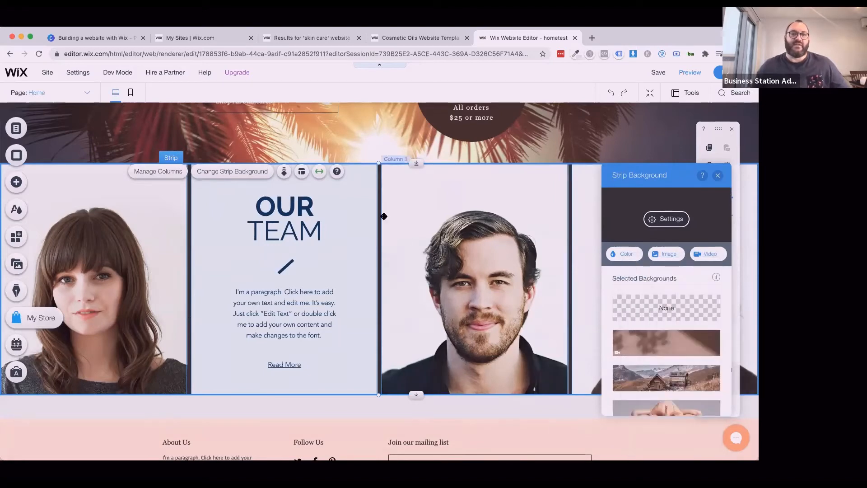
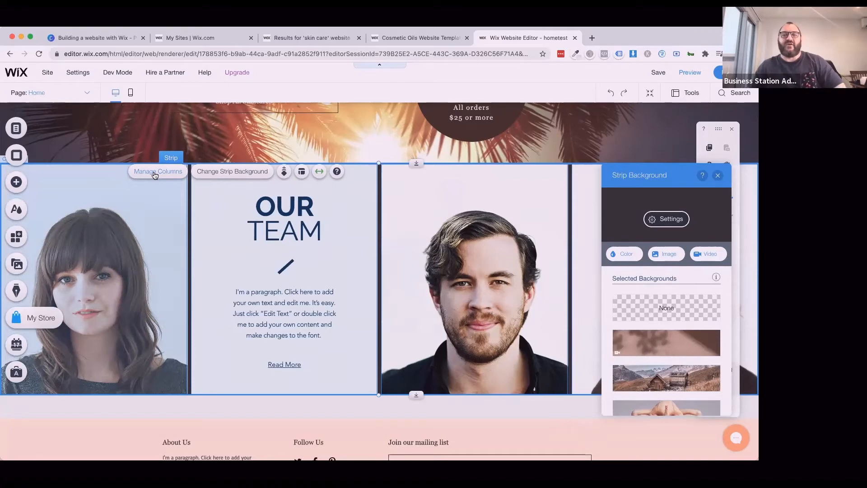
Try the 20-20-20-40 and 22-22-22-33 column proportions on the team strip
click(155, 175)
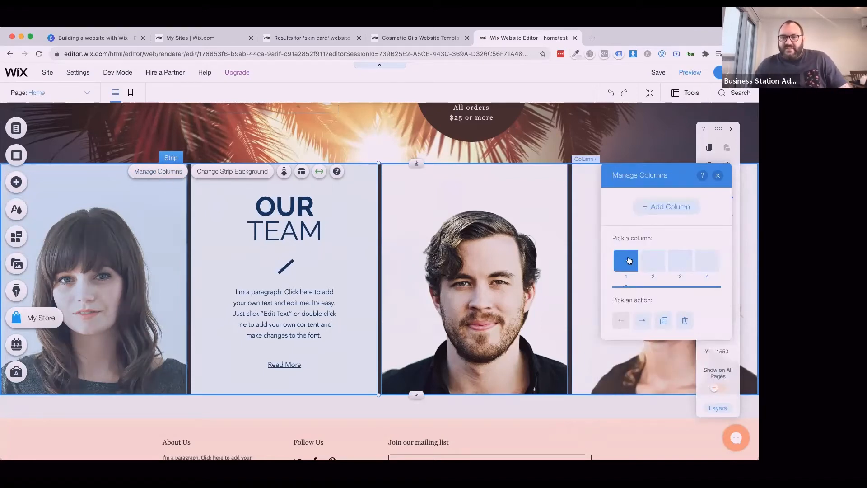
click(718, 175)
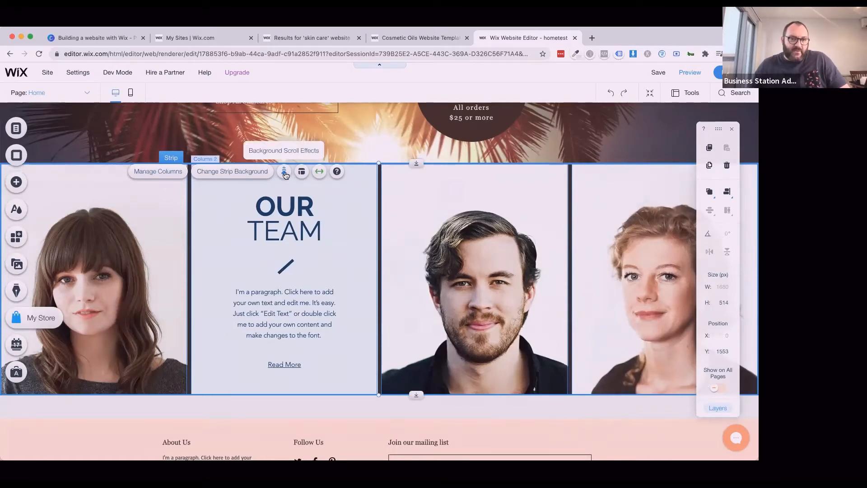
click(301, 173)
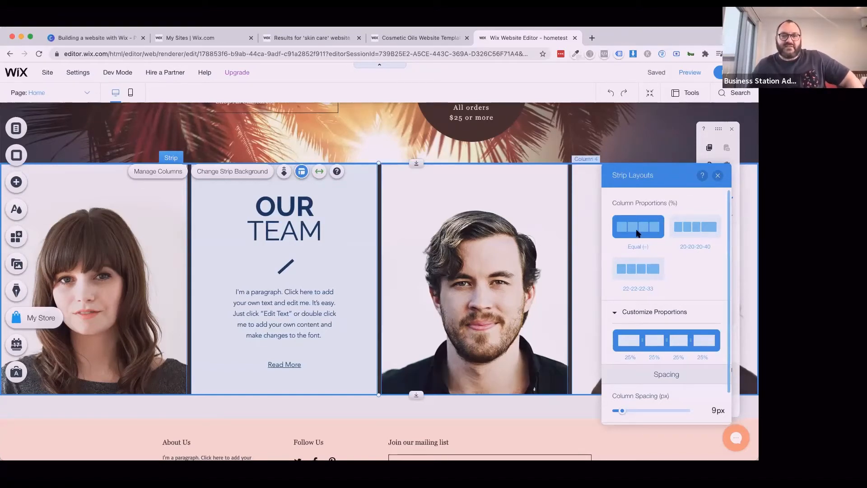
click(688, 232)
drag(668, 175, 502, 167)
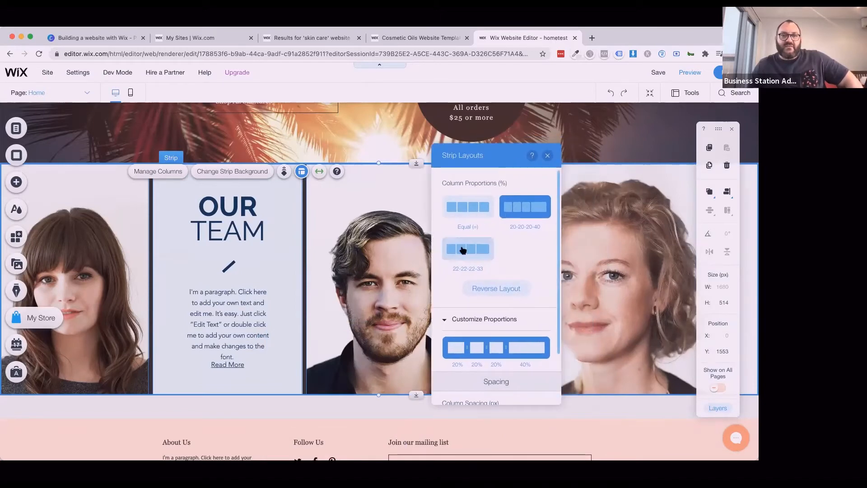
click(463, 249)
drag(500, 155, 324, 149)
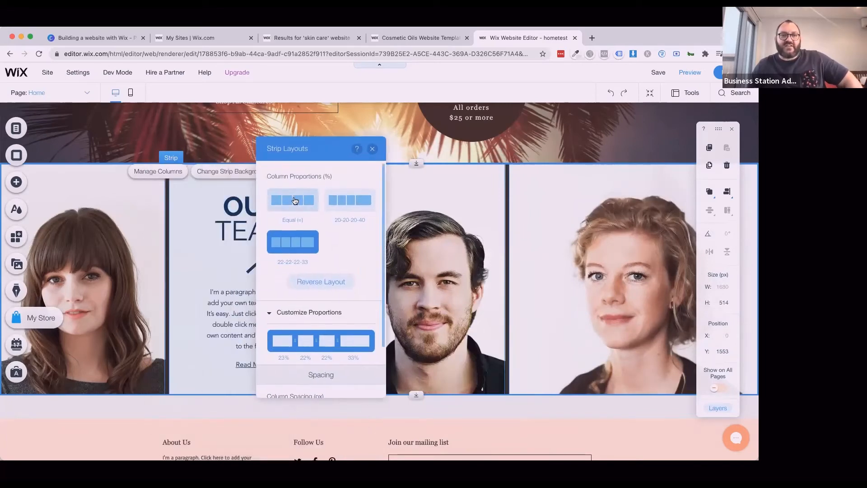
Set the team strip's column proportions to Equal and its column spacing to 20 px
click(296, 200)
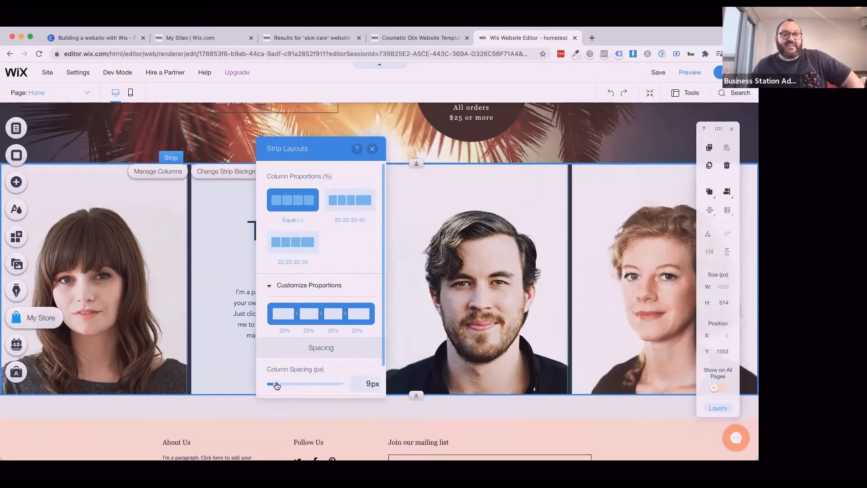
drag(277, 385, 285, 385)
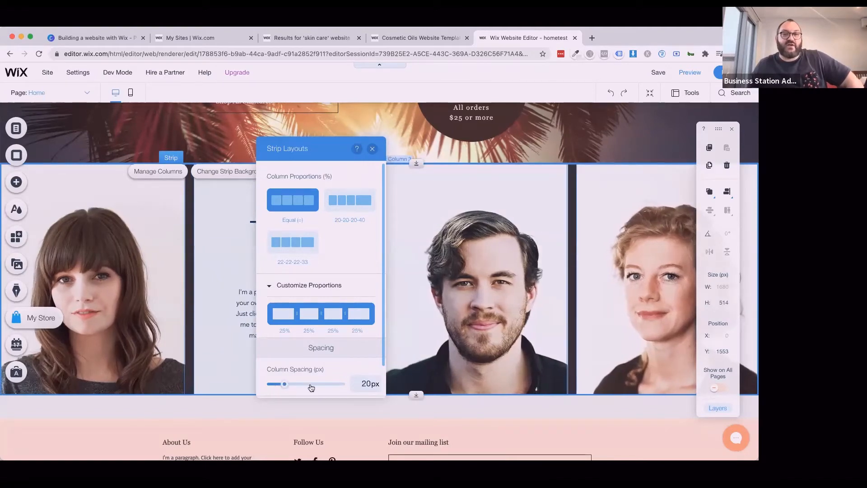
Close the strip layout settings and set the background of the four-column team strip to None
click(373, 150)
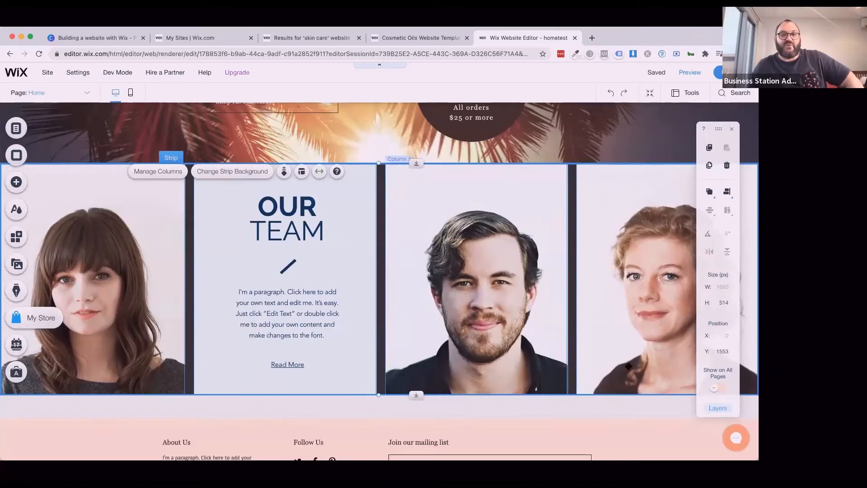
click(665, 147)
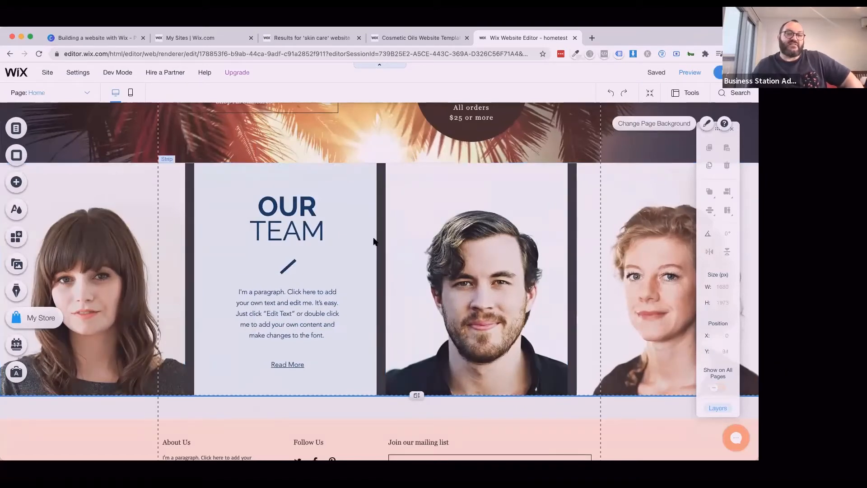
click(382, 225)
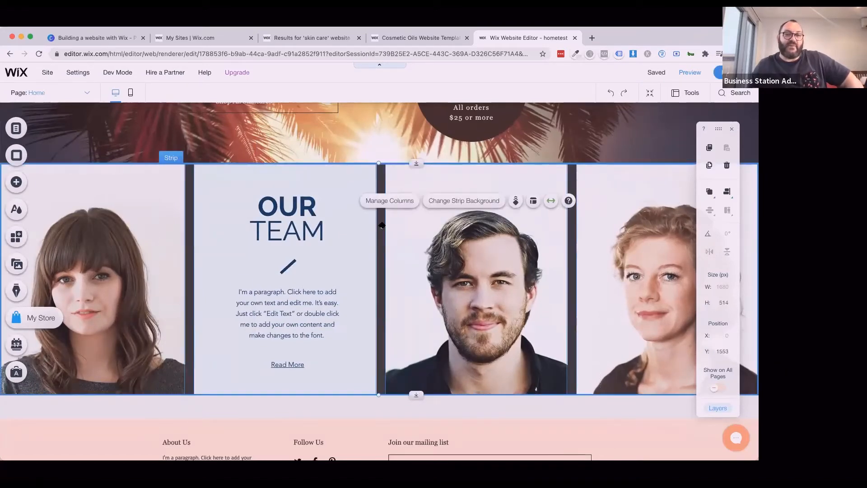
click(450, 202)
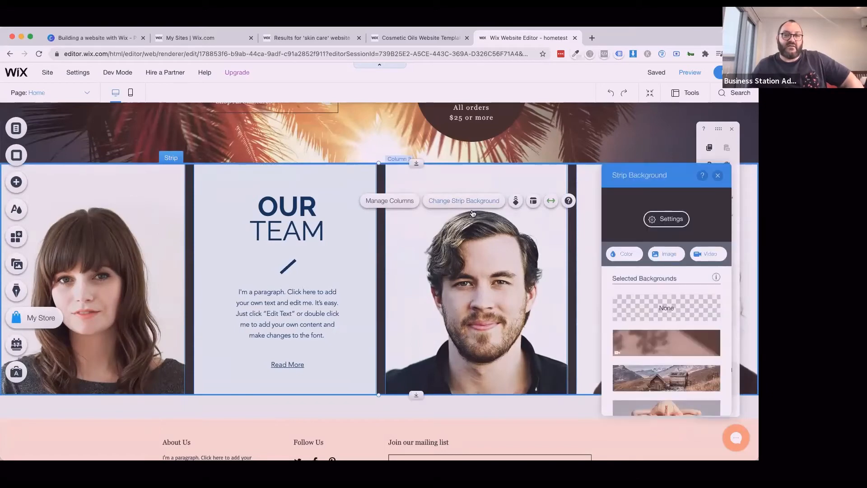
click(657, 308)
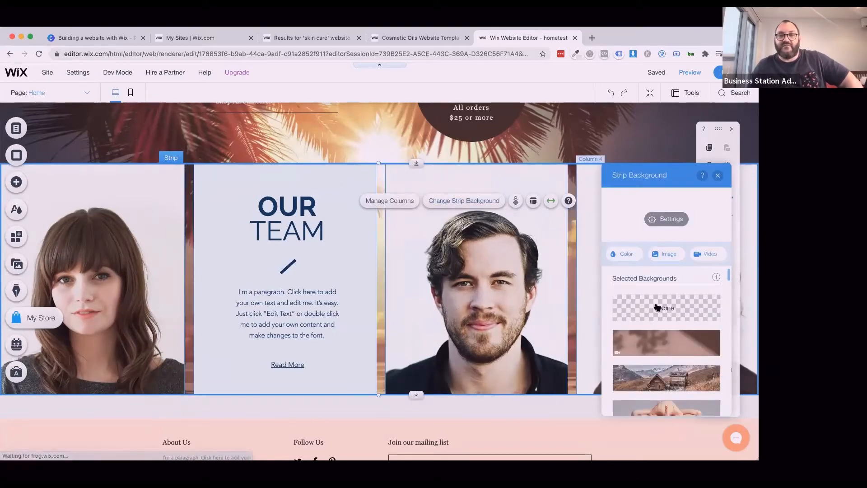
click(718, 176)
scroll(589, 420, up, 2)
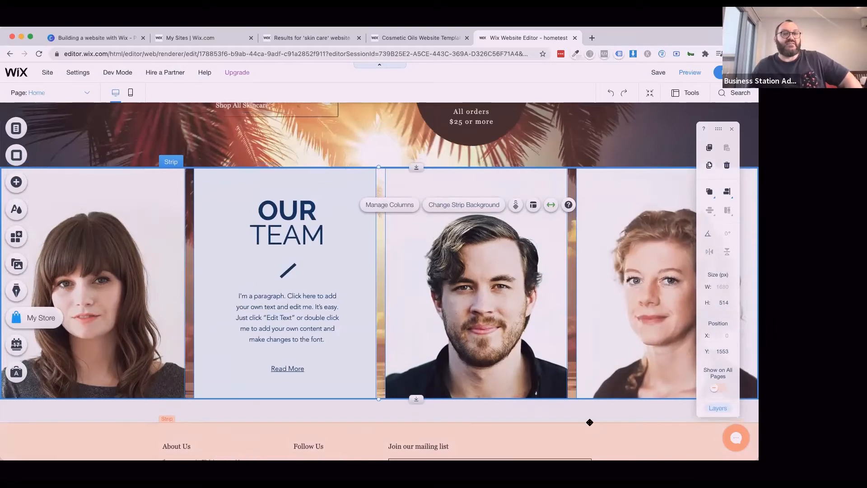
scroll(589, 420, down, 3)
scroll(590, 420, up, 2)
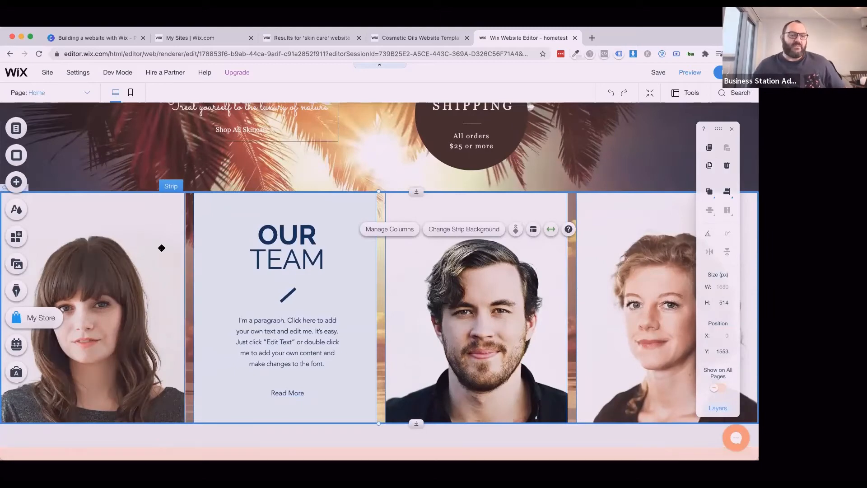
scroll(275, 305, down, 2)
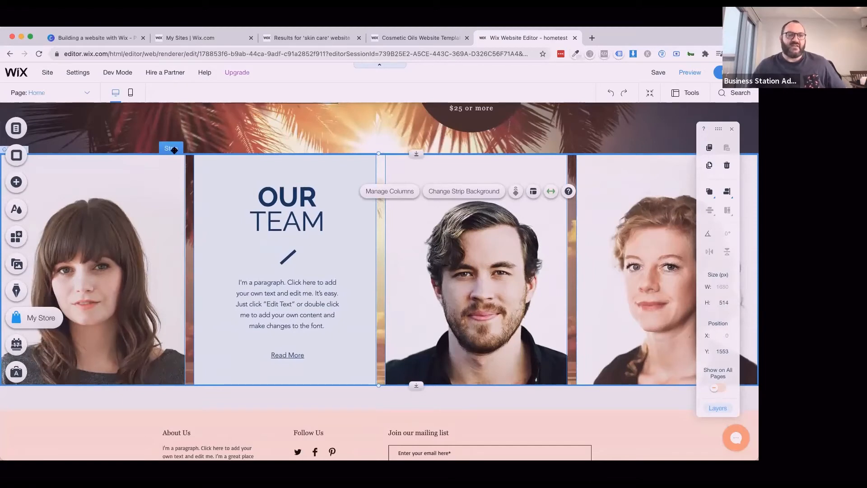
scroll(110, 200, up, 5)
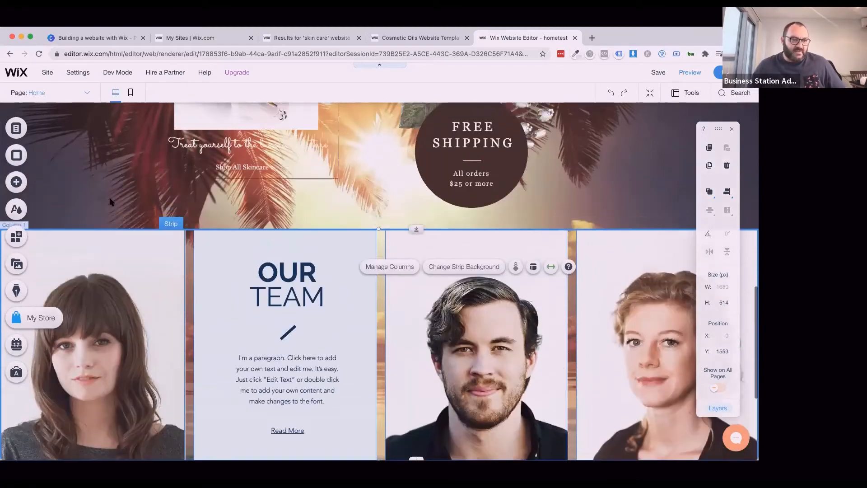
scroll(110, 200, down, 5)
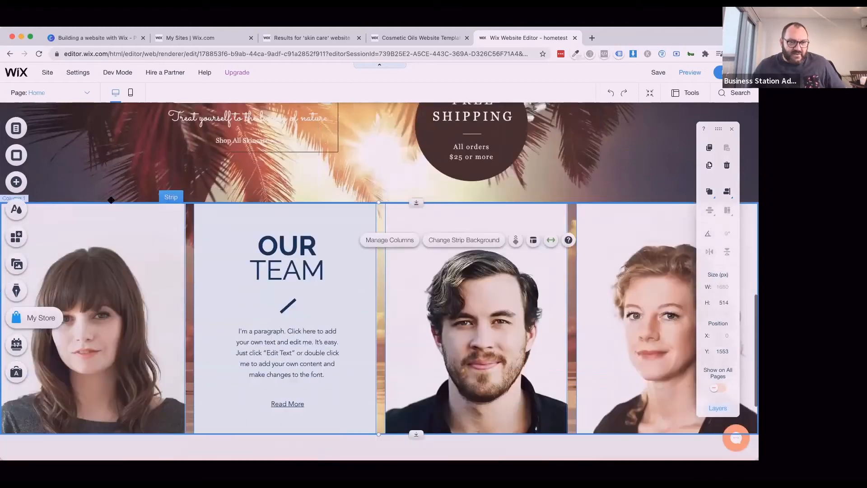
click(208, 199)
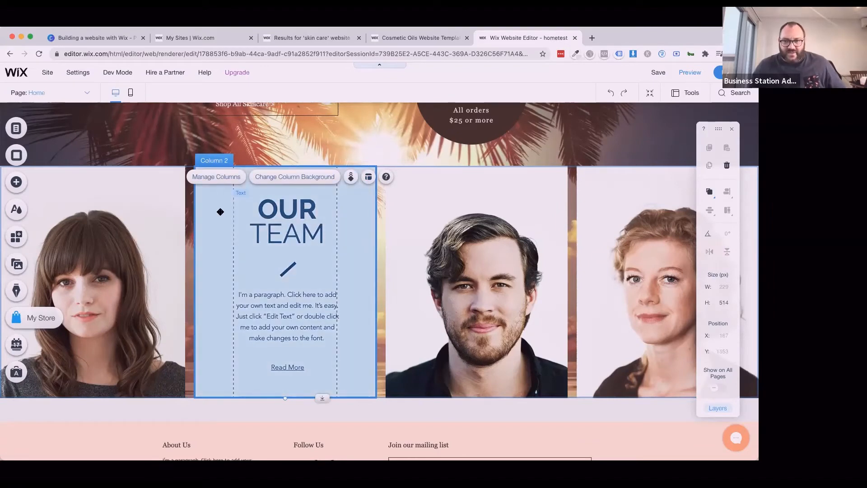
click(217, 177)
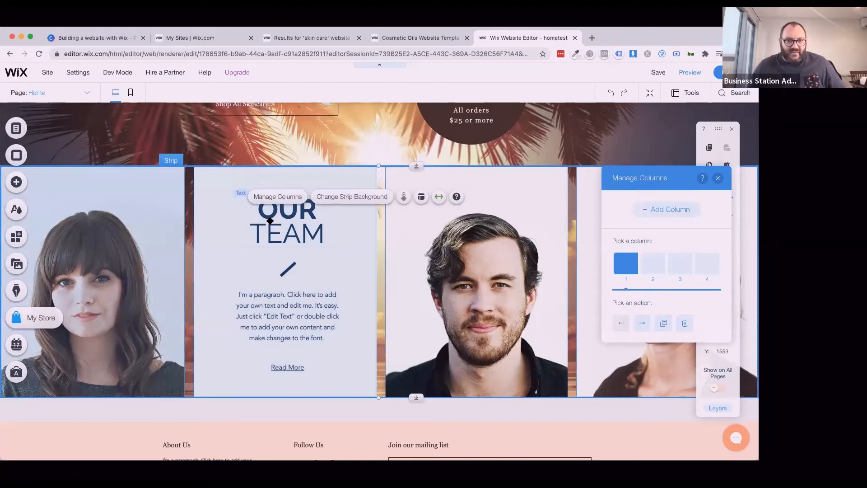
right_click(271, 221)
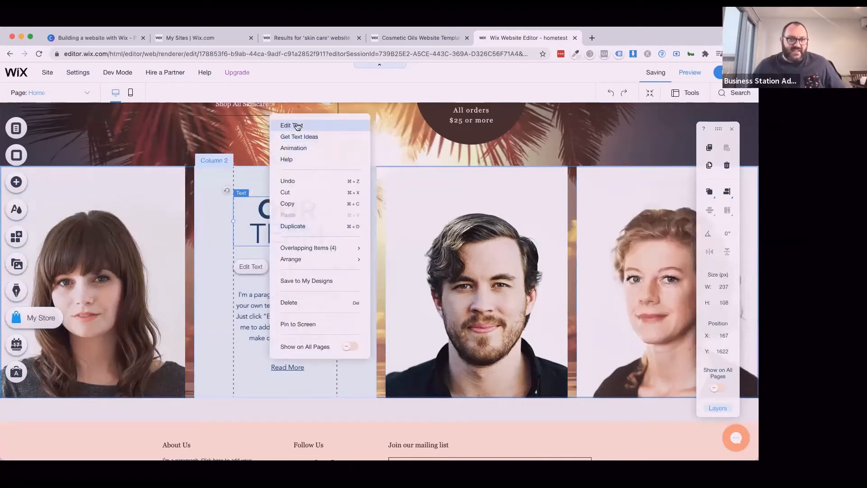
click(241, 229)
click(241, 230)
click(193, 219)
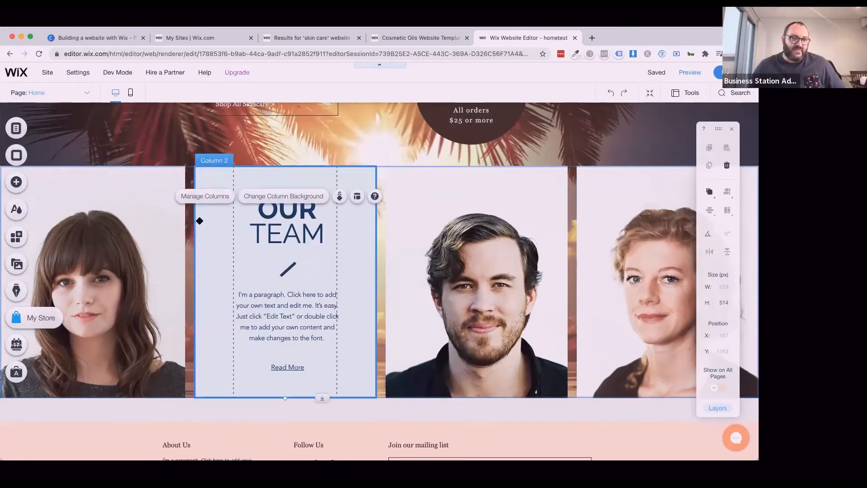
Change the font of the team heading in the second column to Sacramento
click(271, 227)
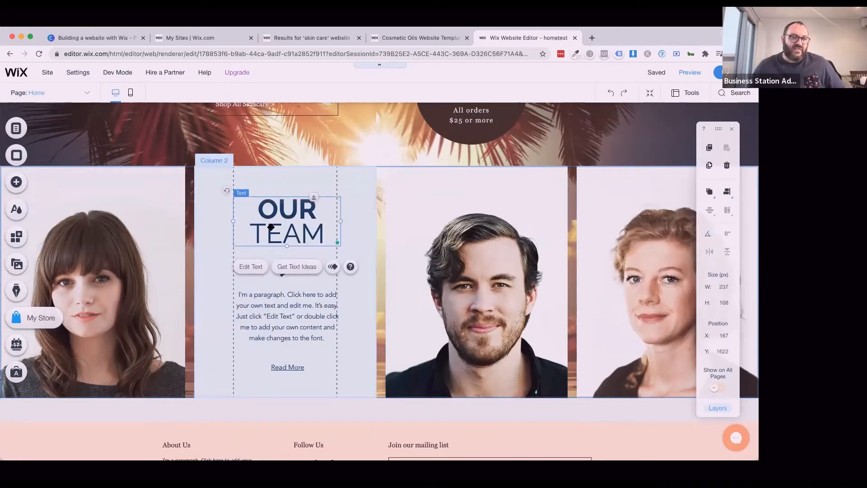
click(256, 273)
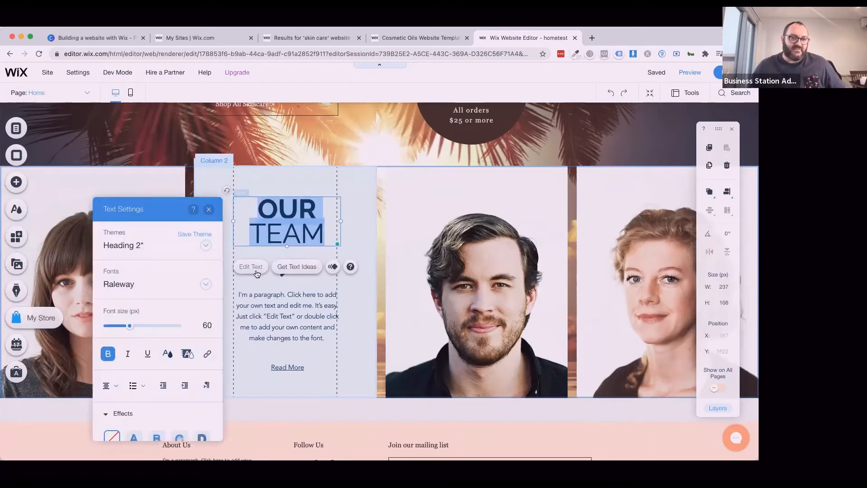
click(204, 286)
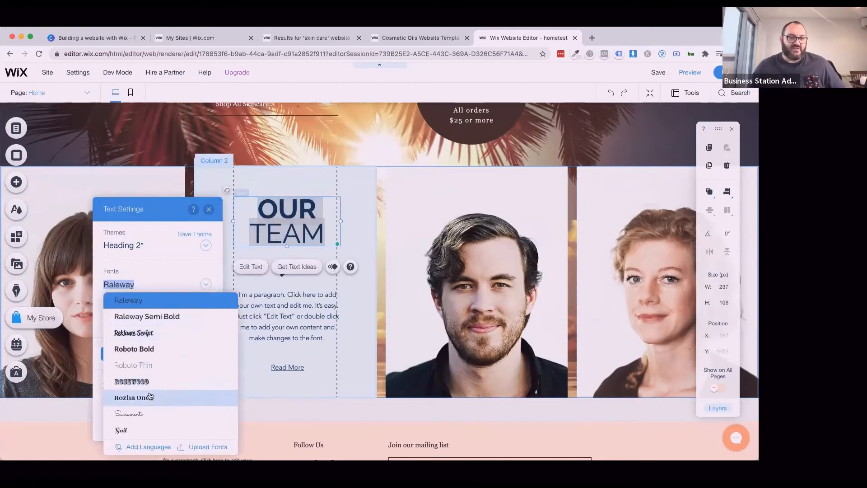
scroll(150, 397, down, 5)
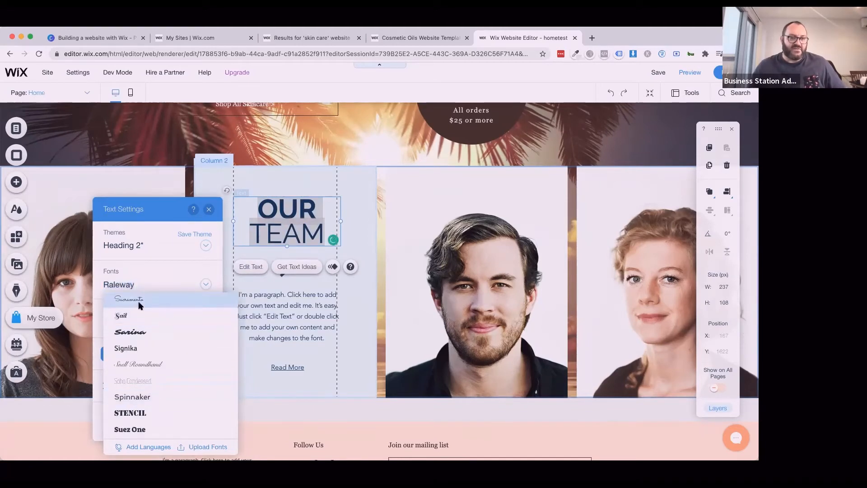
click(140, 306)
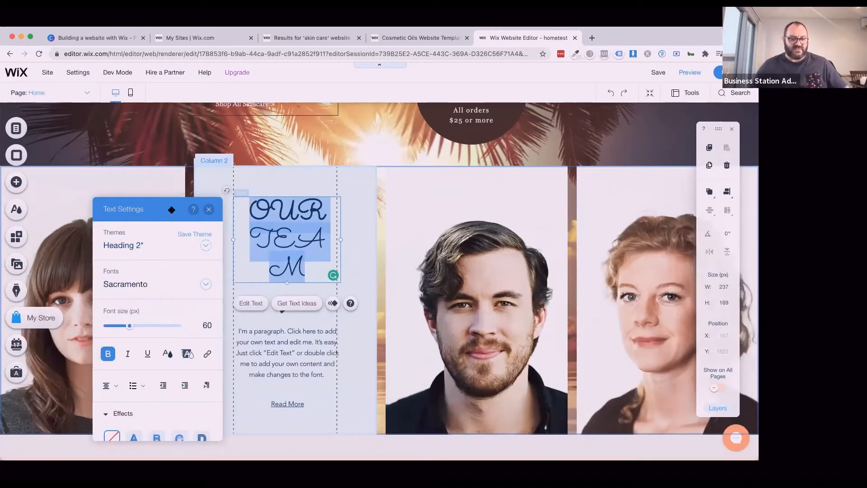
Retype the heading in the second column in mixed case as "Our Team" and finish editing the text
text(OUr)
key(BackSpace)
key(BackSpace)
text(ur Team)
key(BackSpace)
key(BackSpace)
key(BackSpace)
key(BackSpace)
key(BackSpace)
key(BackSpace)
key(BackSpace)
text(UR TEAM)
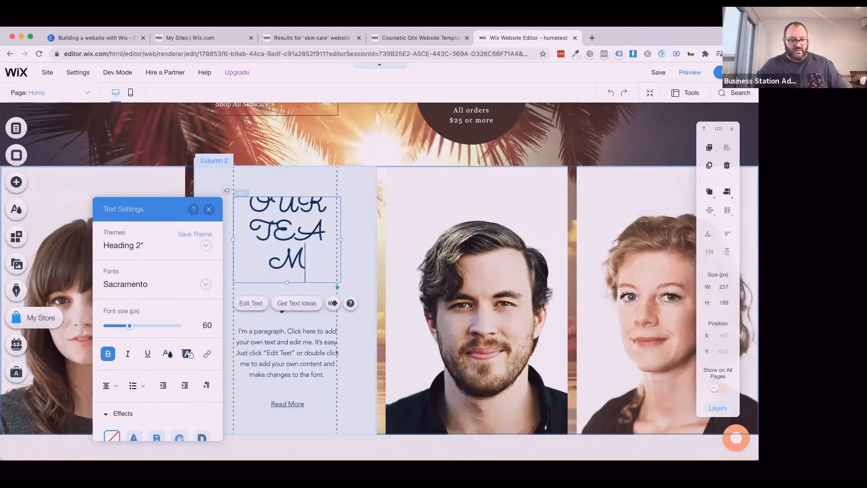
key(BackSpace)
key(BackSpace)
key(BackSpace)
key(BackSpace)
key(BackSpace)
key(BackSpace)
key(BackSpace)
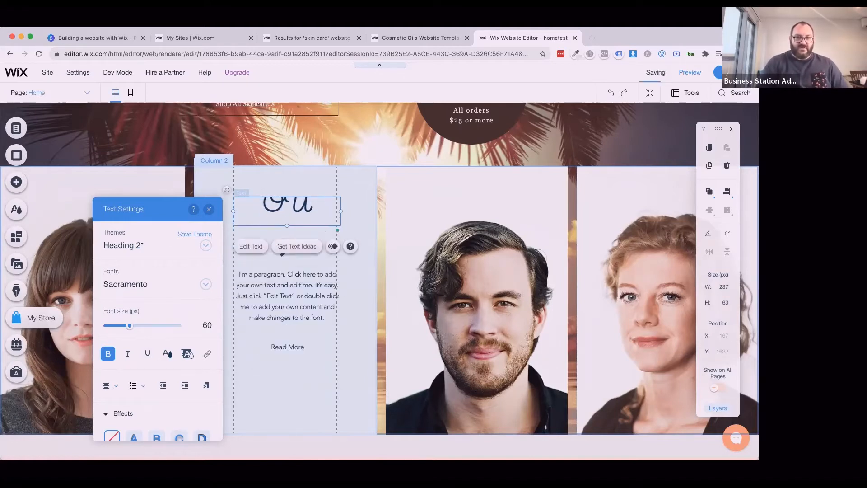
text(ur Team)
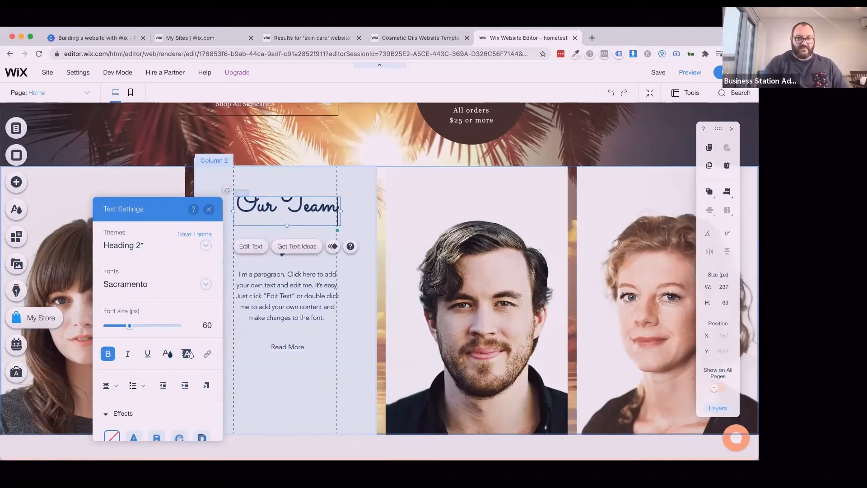
click(350, 344)
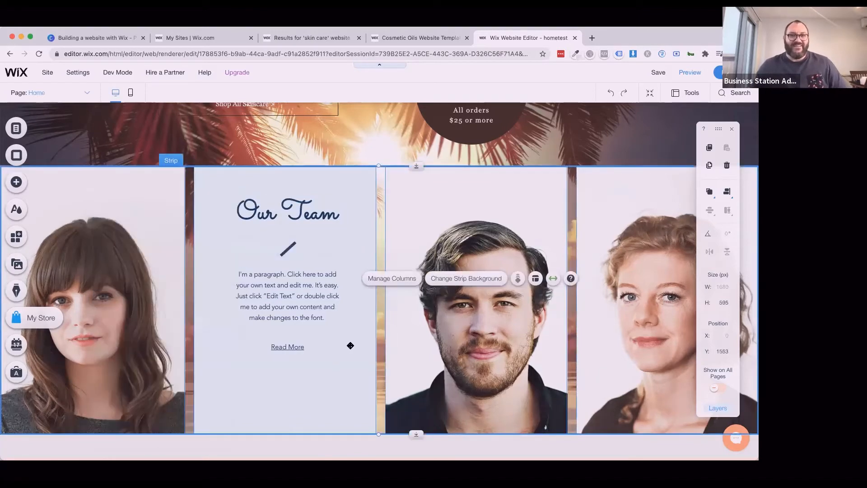
scroll(350, 200, up, 3)
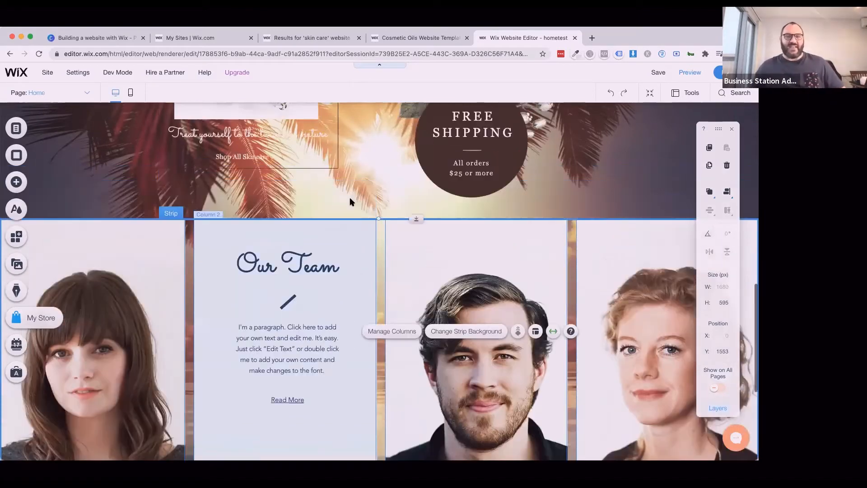
scroll(297, 222, down, 3)
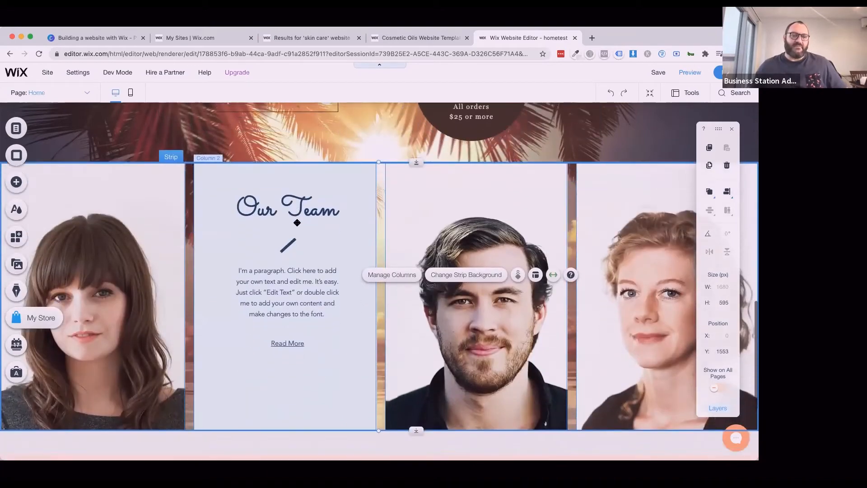
Open the background settings of the third column, which holds the man's portrait, and browse the preset backgrounds
click(452, 219)
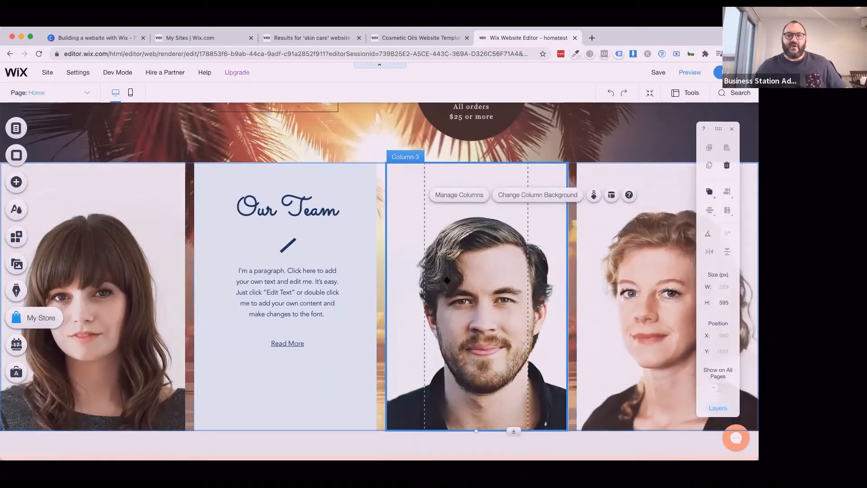
click(485, 284)
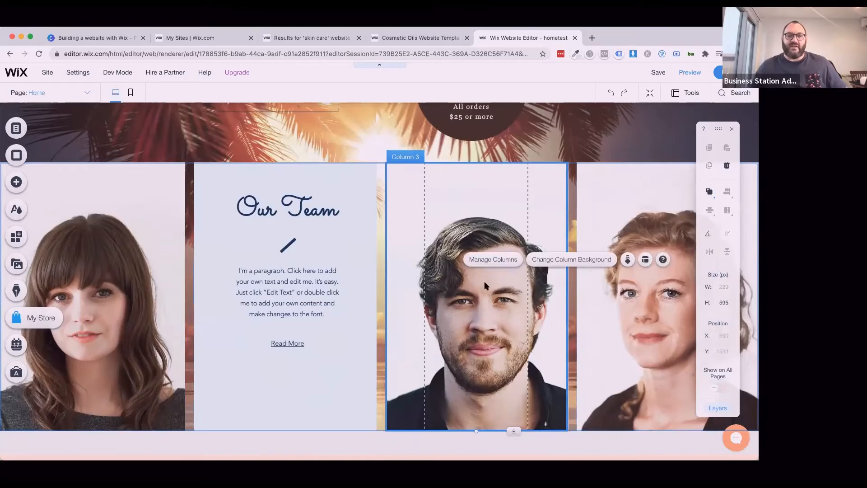
right_click(485, 285)
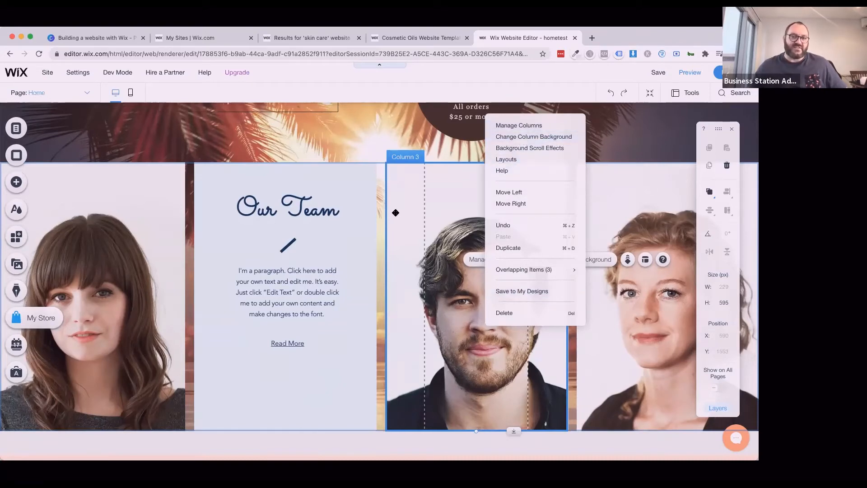
click(542, 139)
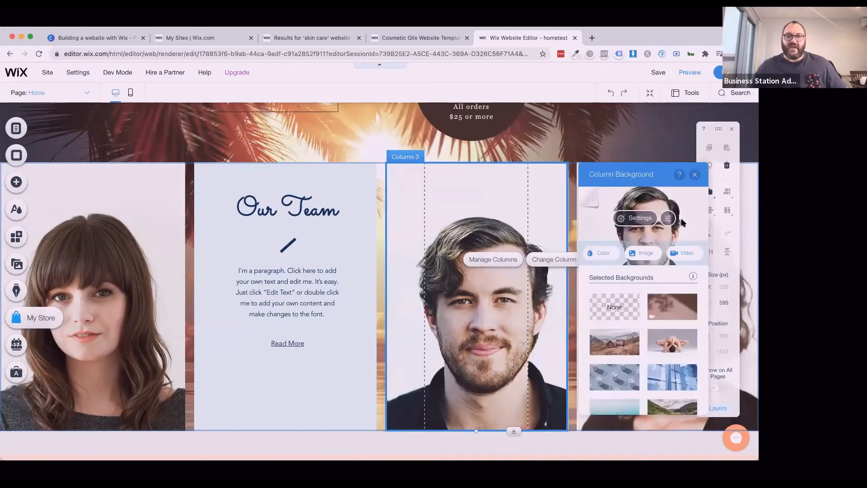
scroll(634, 380, down, 5)
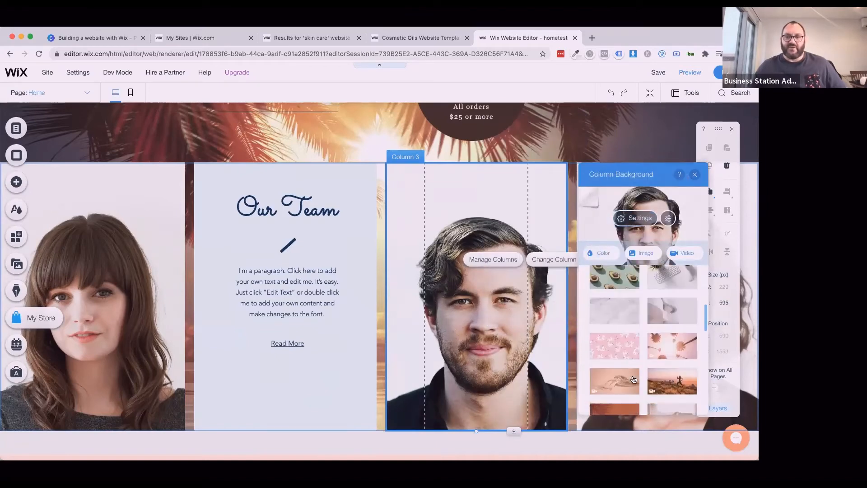
scroll(641, 357, down, 4)
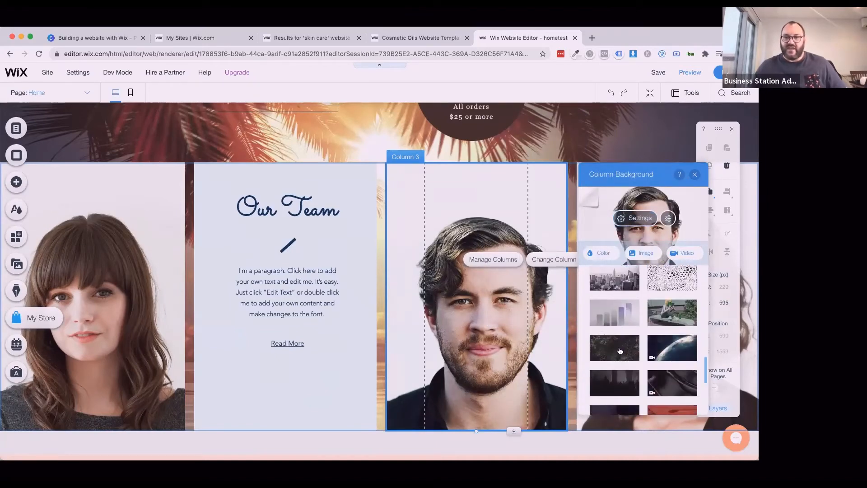
mouse_move(643, 362)
mouse_move(672, 364)
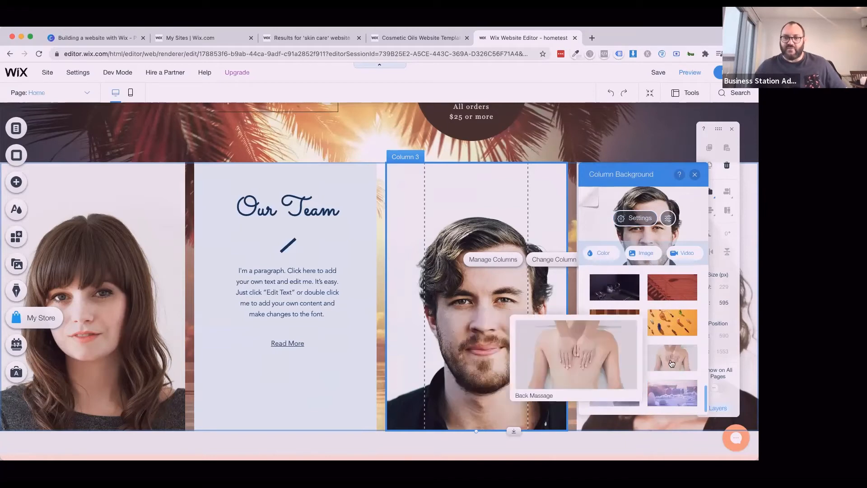
Search the Wix media for "man", set the suited "Manager" photo as the third column's background, and close the background settings
click(642, 254)
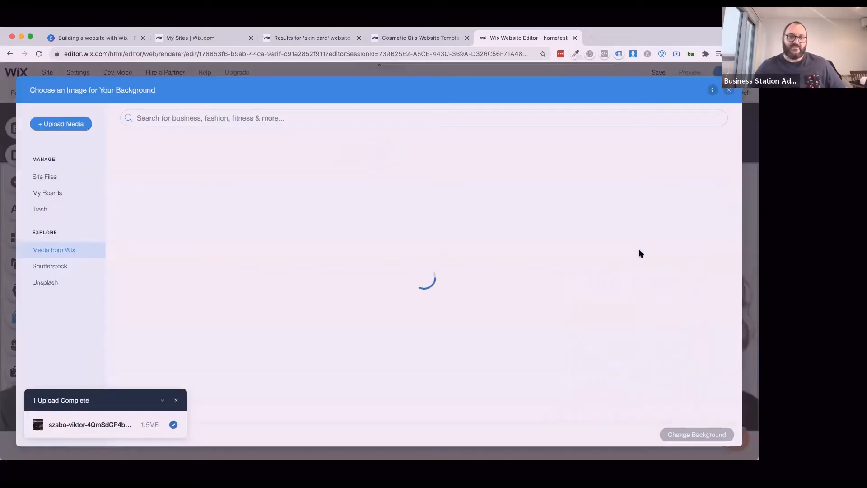
click(217, 118)
text(man)
key(Return)
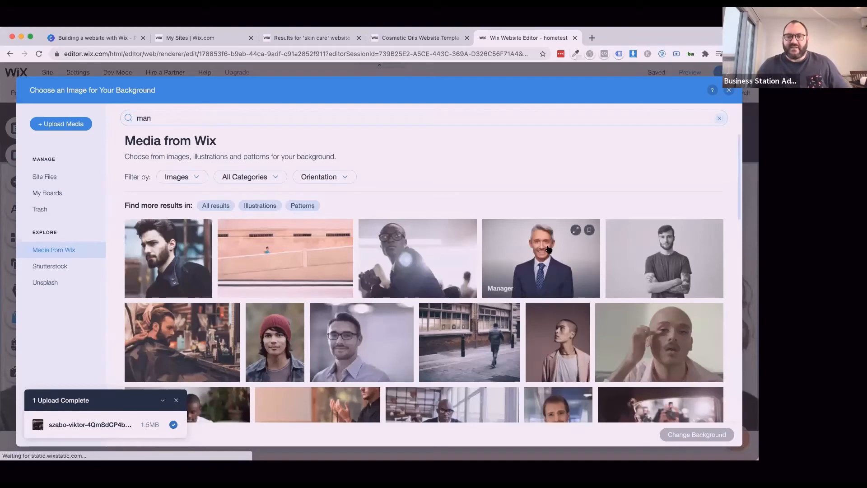
click(563, 266)
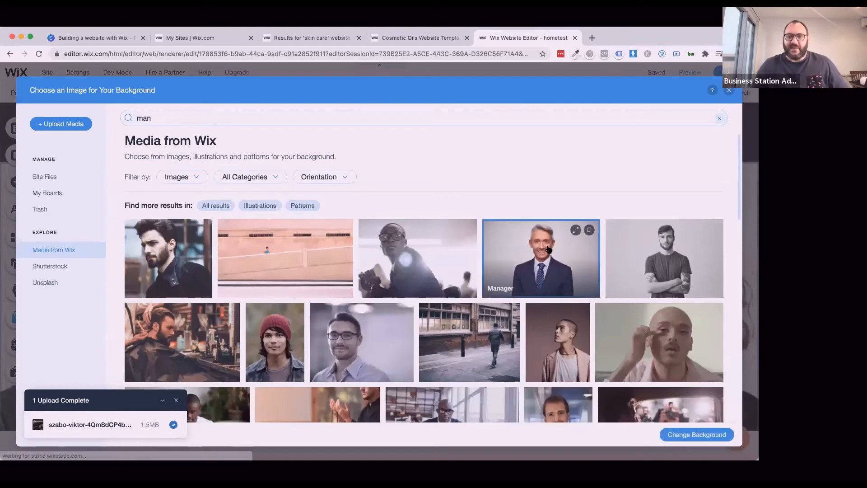
click(694, 435)
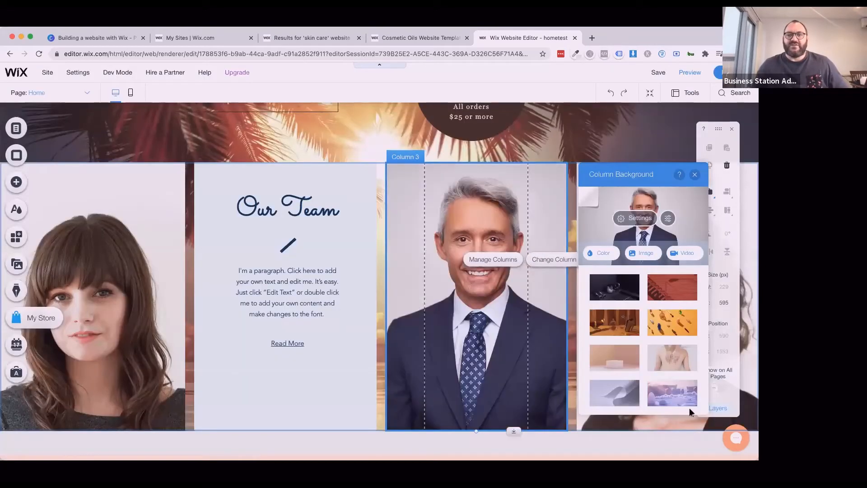
click(696, 176)
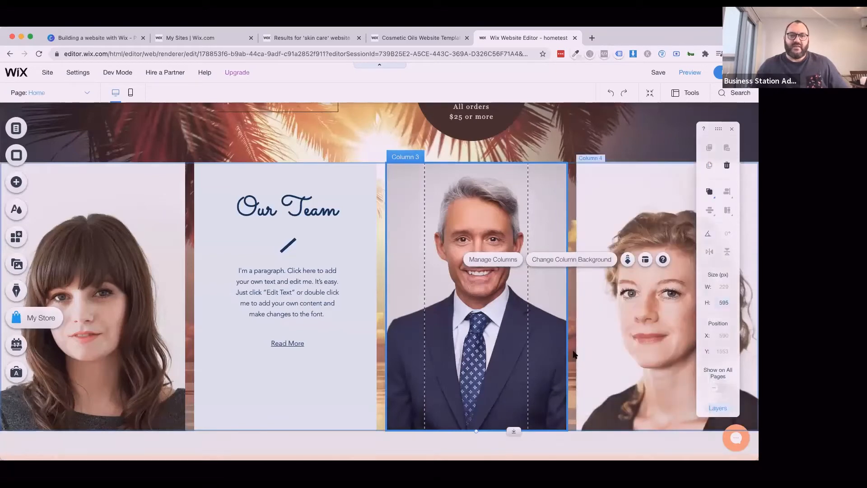
click(648, 191)
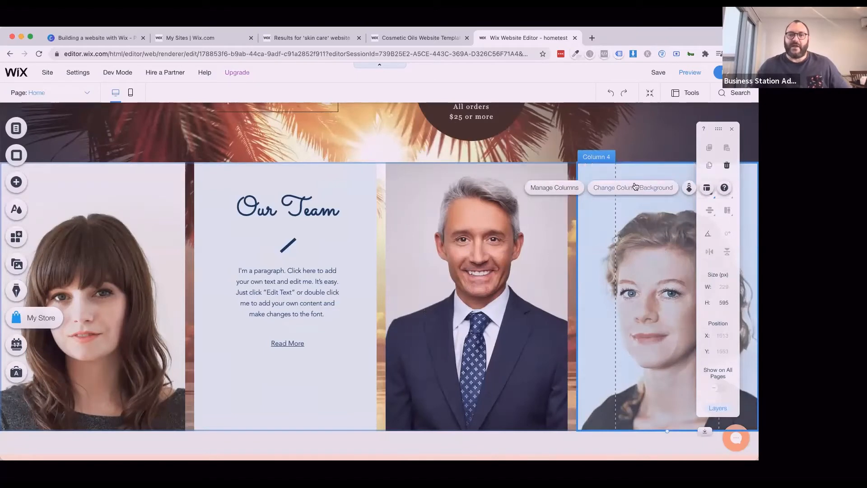
click(636, 185)
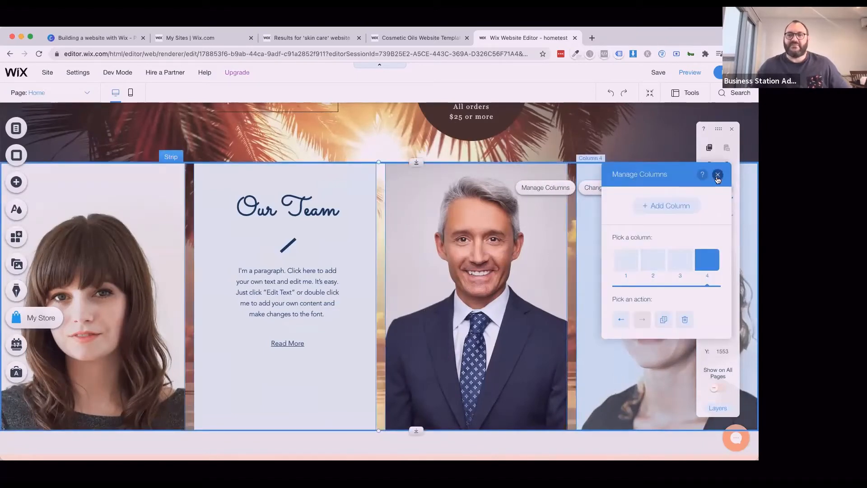
click(718, 175)
click(612, 187)
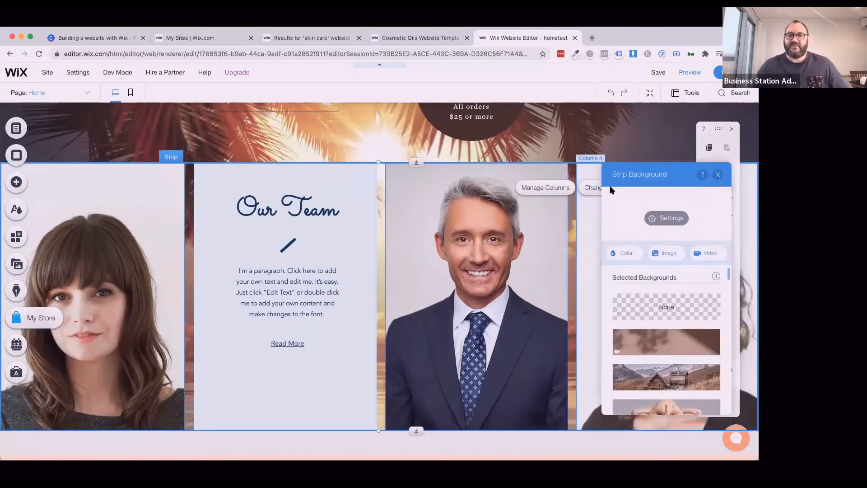
click(718, 175)
Open the fourth column's background settings and apply the preset photo of wooden cabins in front of mountains
click(664, 239)
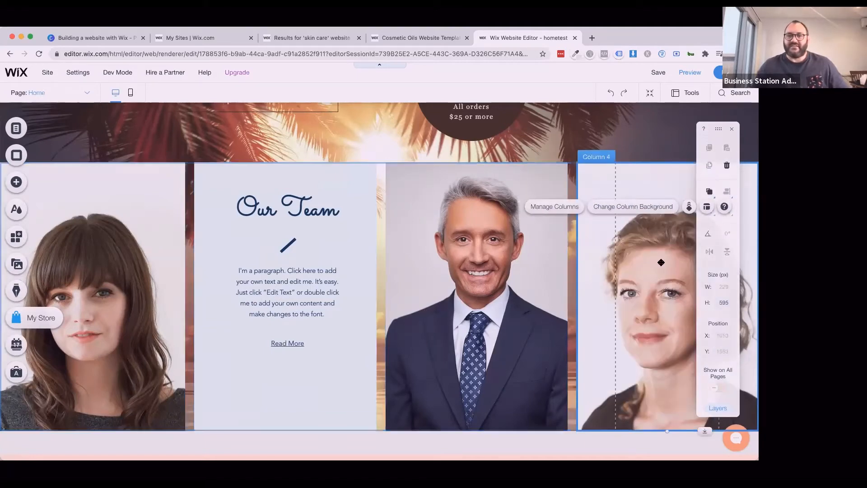
right_click(661, 262)
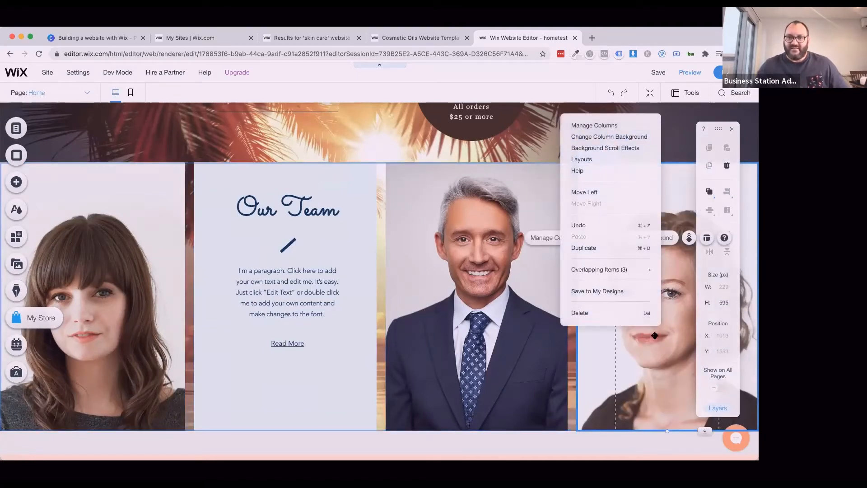
click(668, 329)
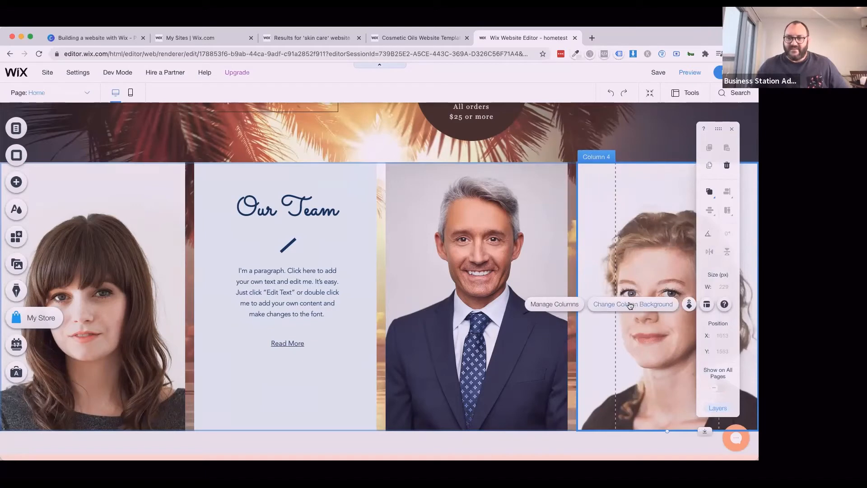
click(631, 305)
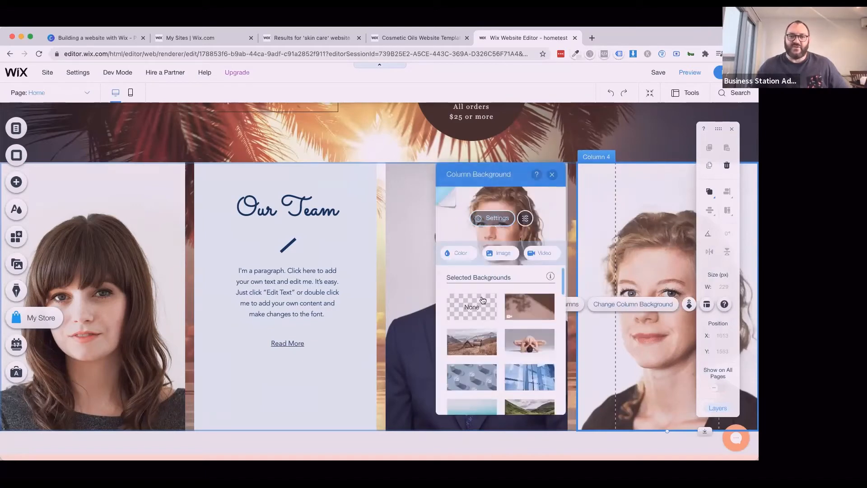
click(473, 341)
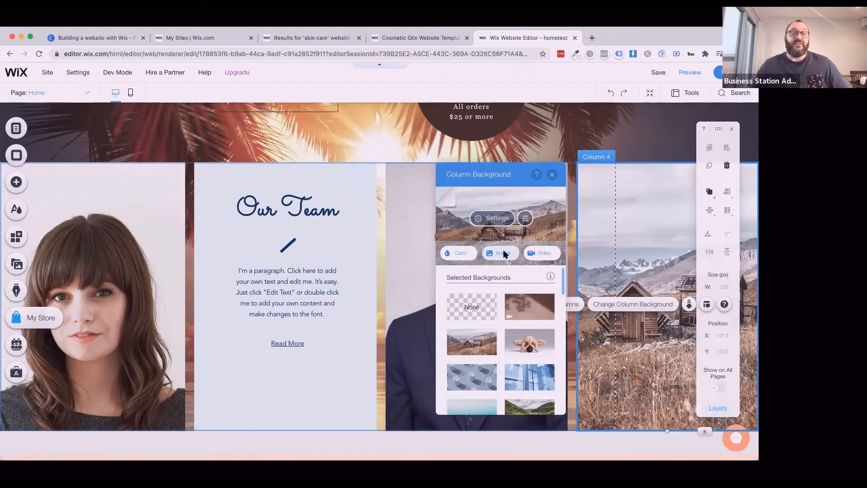
Replace the fourth column's background with the "Yorkshire Terrier at the Vet" image from Wix media and close the background settings
click(505, 254)
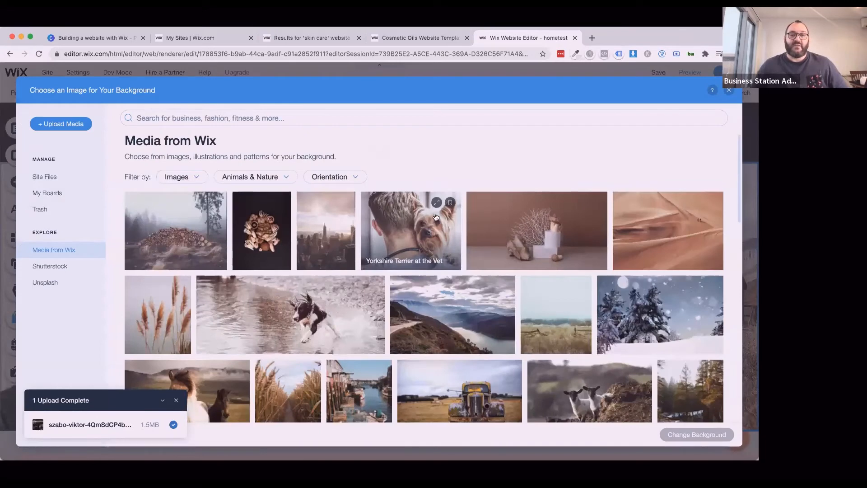
click(429, 224)
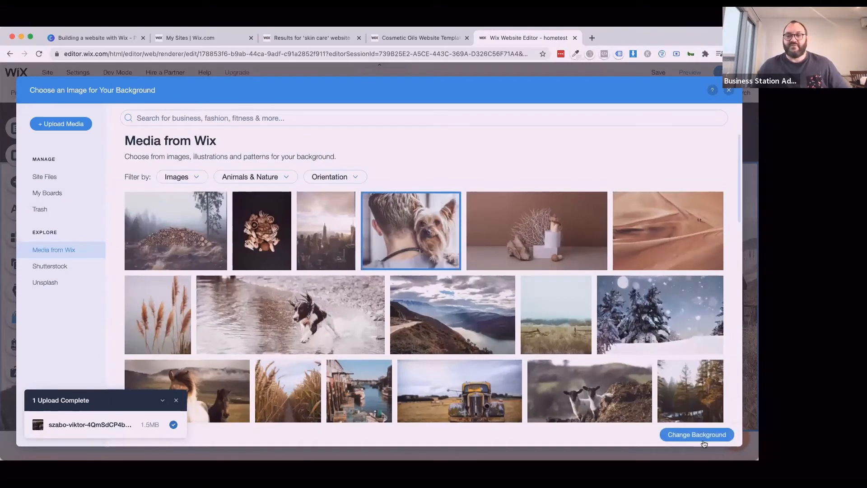
click(698, 433)
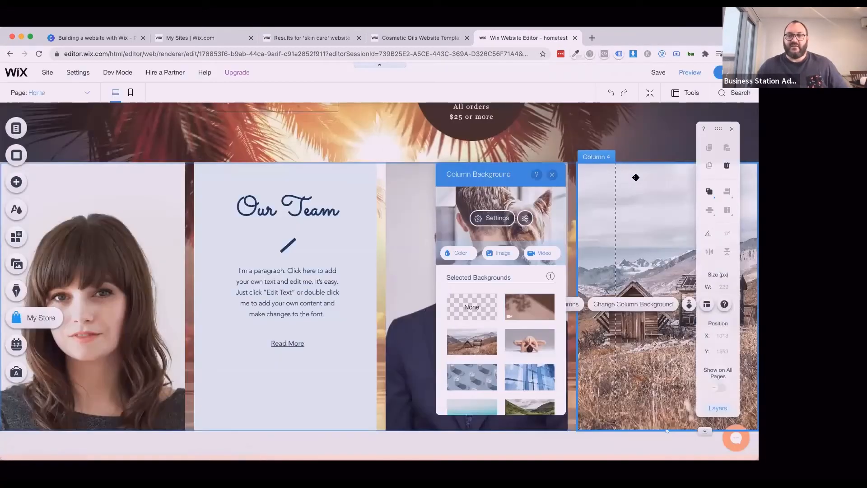
click(552, 175)
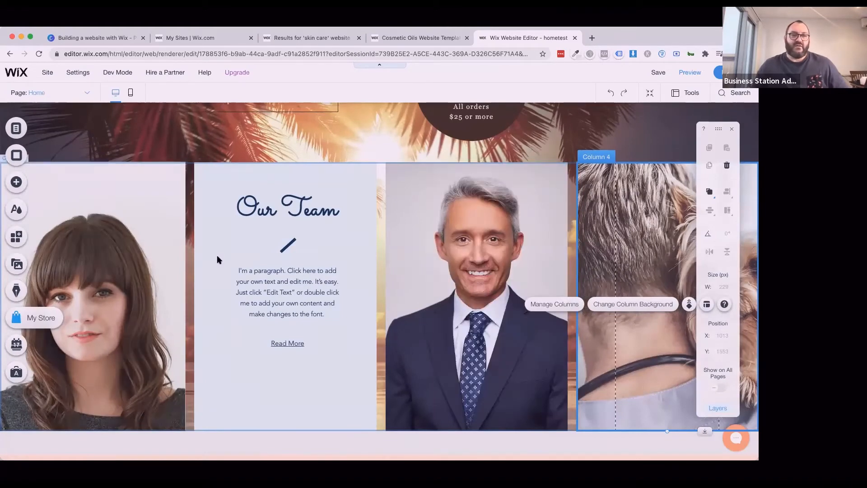
Select the third column of the team strip and open its background settings
click(304, 154)
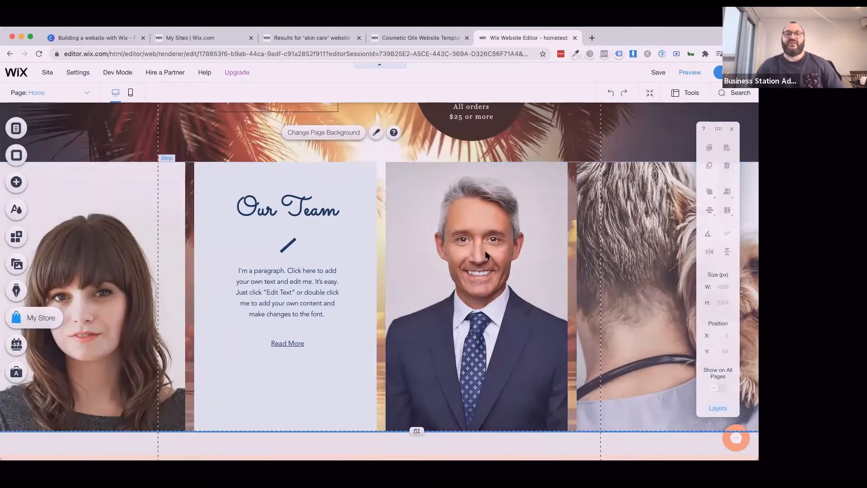
click(467, 283)
click(467, 284)
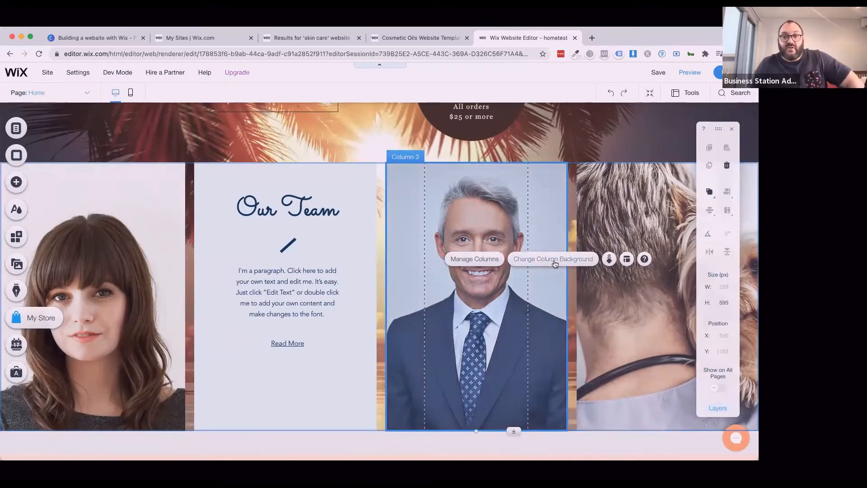
click(474, 259)
click(501, 296)
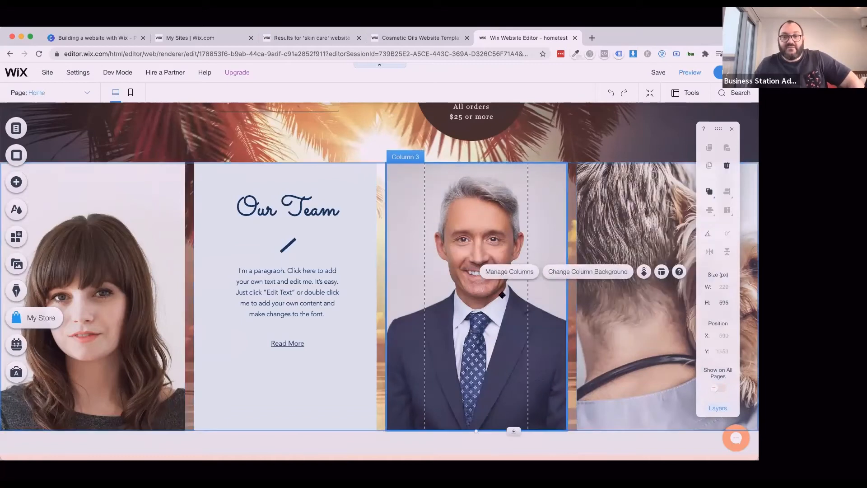
double_click(483, 328)
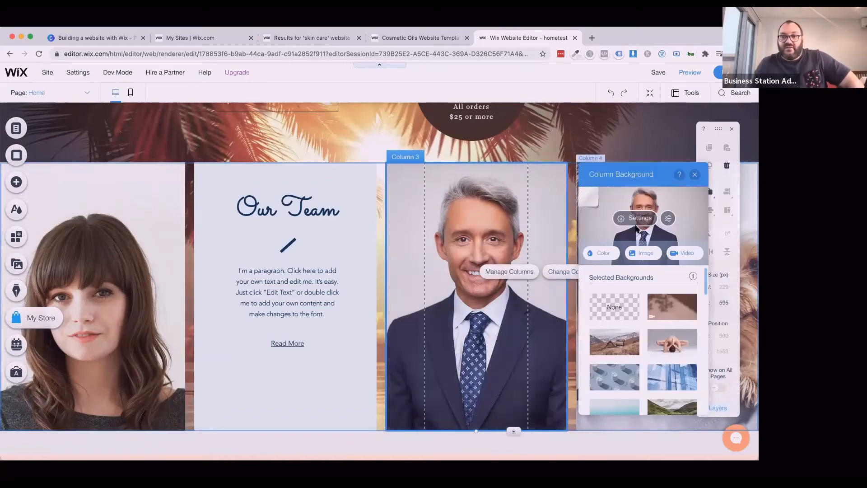
Upload the man's JPG profile photo from the computer and set it as the third column's background
click(643, 255)
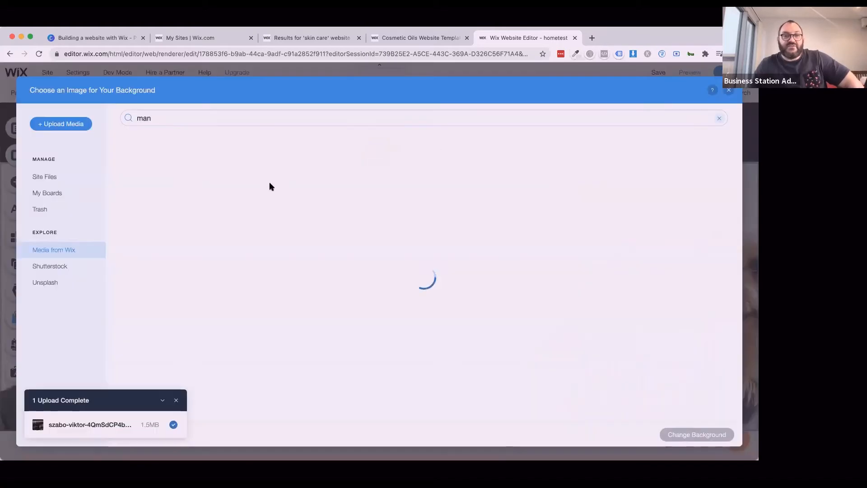
click(65, 125)
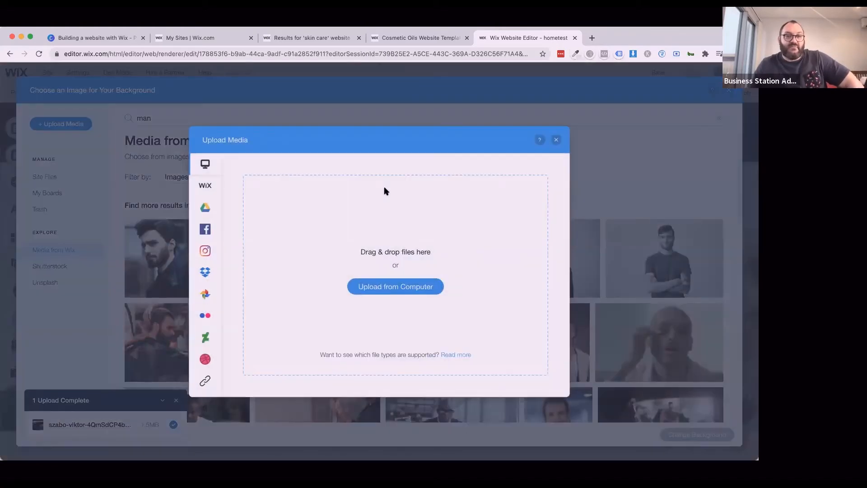
click(373, 287)
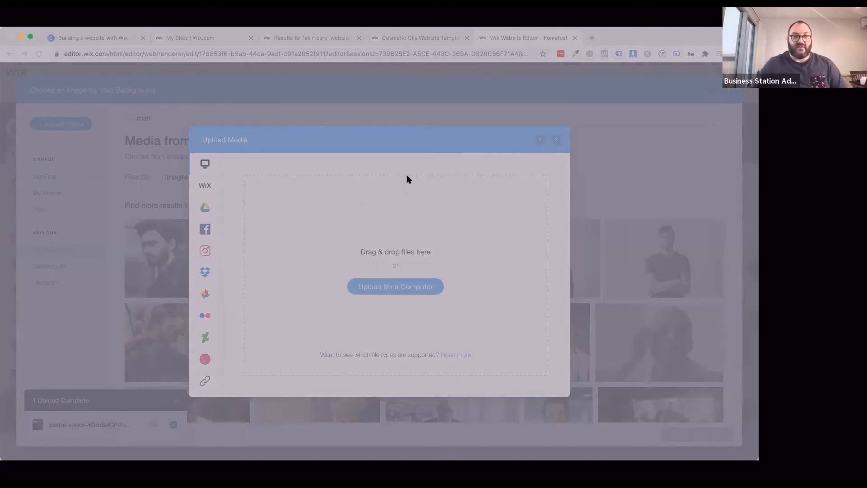
double_click(311, 260)
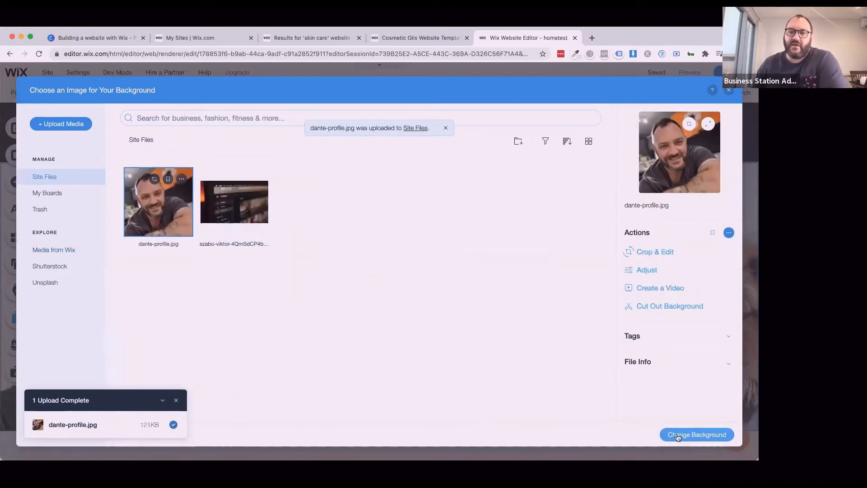
click(679, 435)
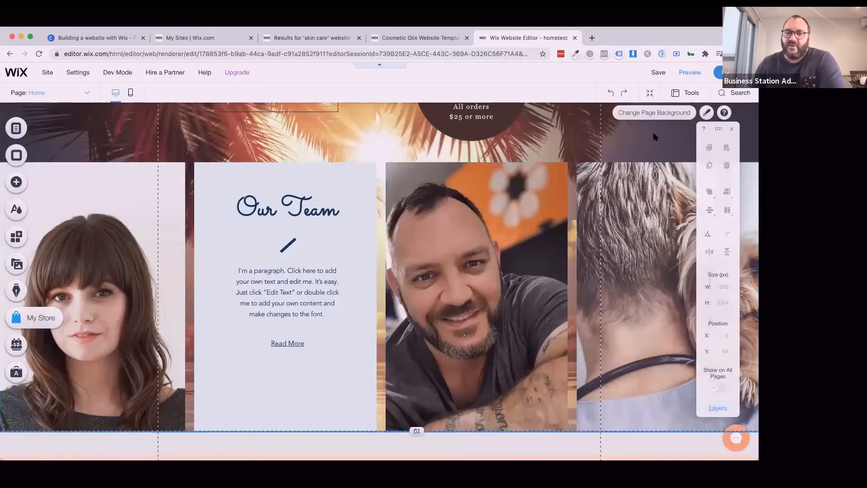
Review the home page down to the footer, view the site page list from the header's navigation menu, and close it
scroll(510, 255, down, 3)
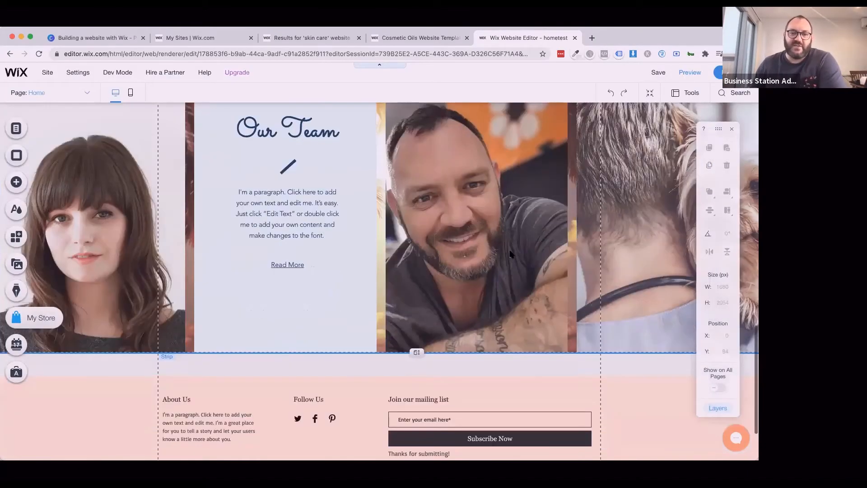
scroll(510, 254, down, 3)
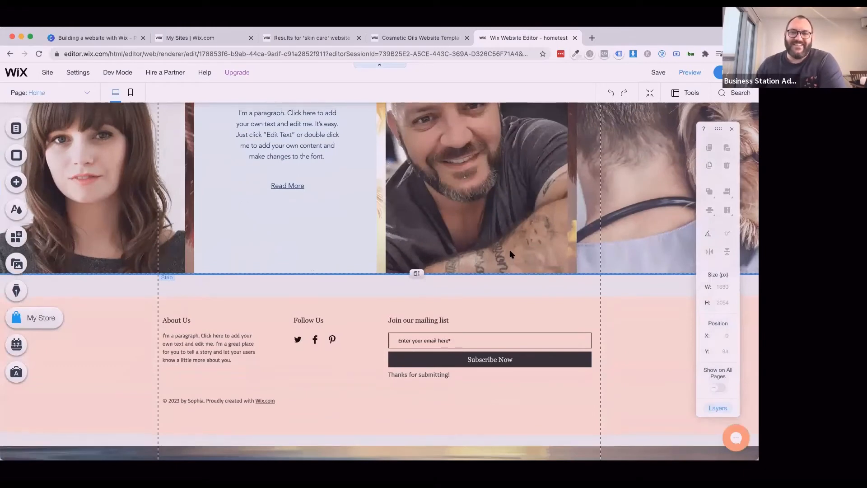
scroll(511, 254, up, 9)
scroll(511, 254, up, 15)
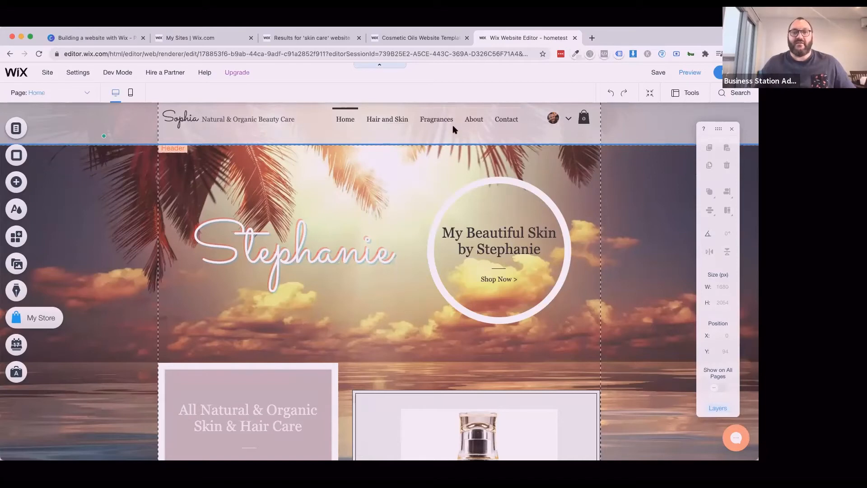
double_click(389, 121)
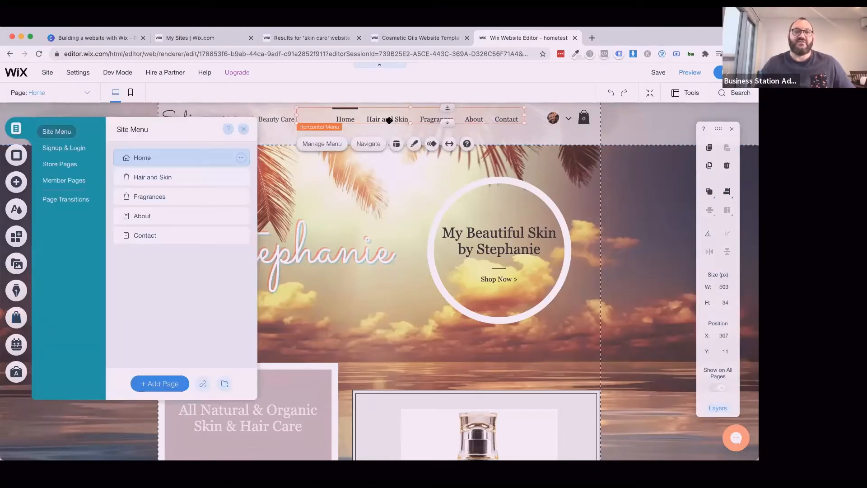
click(244, 131)
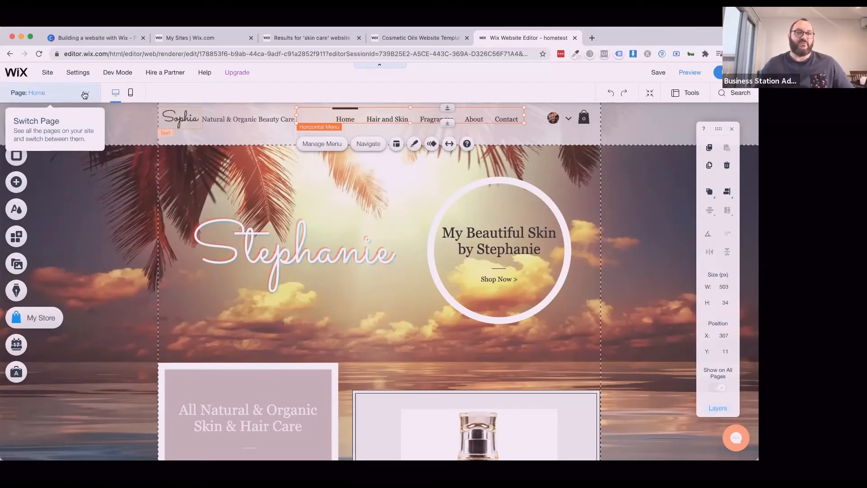
Save the site, turn on "Don't show this again" for the save notice, and dismiss it
click(656, 73)
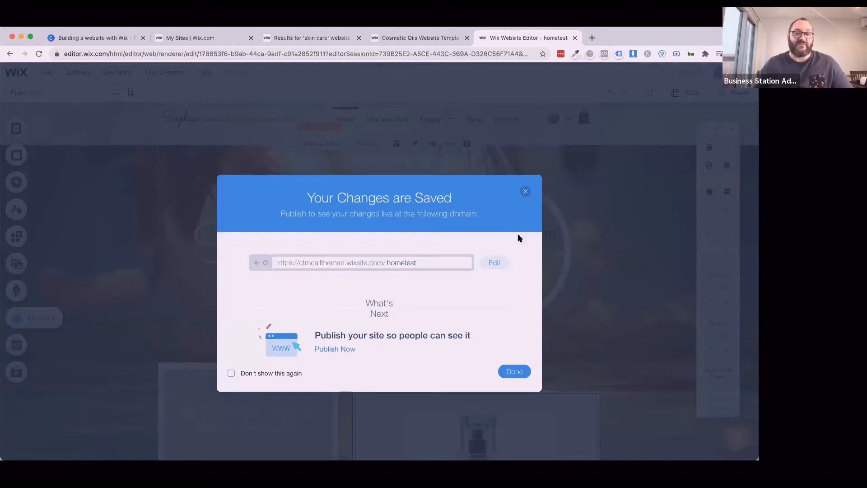
click(231, 373)
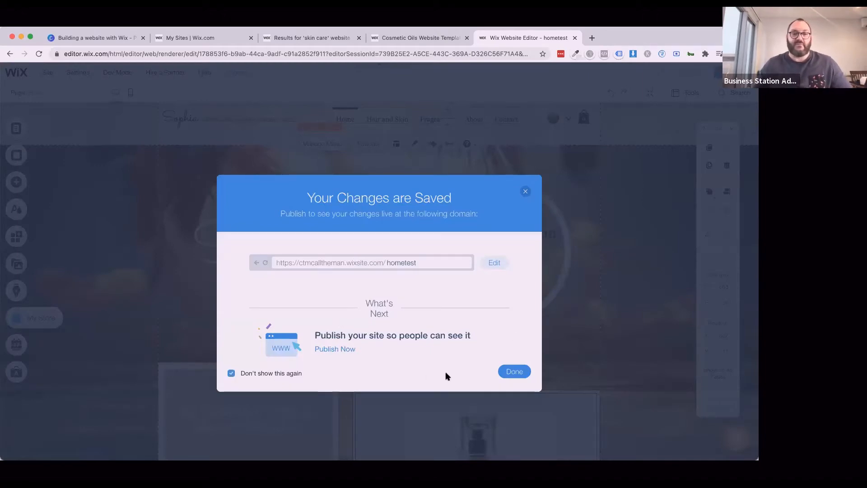
click(514, 372)
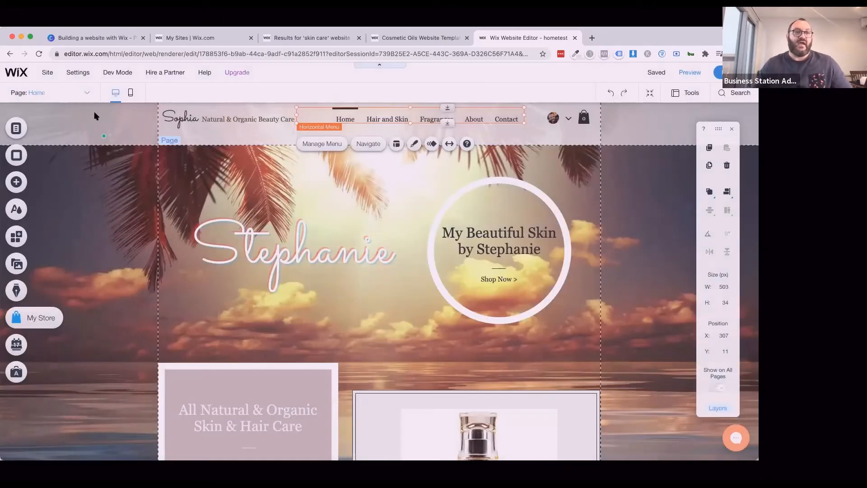
Open the site's Hair and Skin page for editing
click(68, 92)
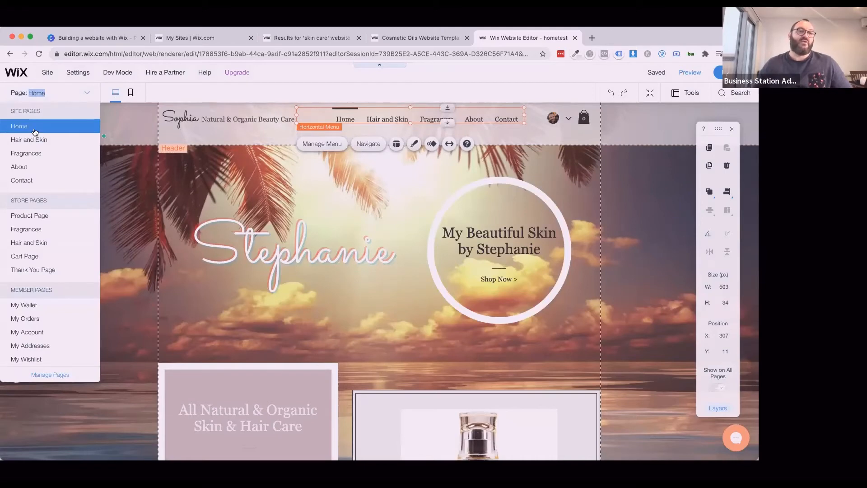
click(43, 141)
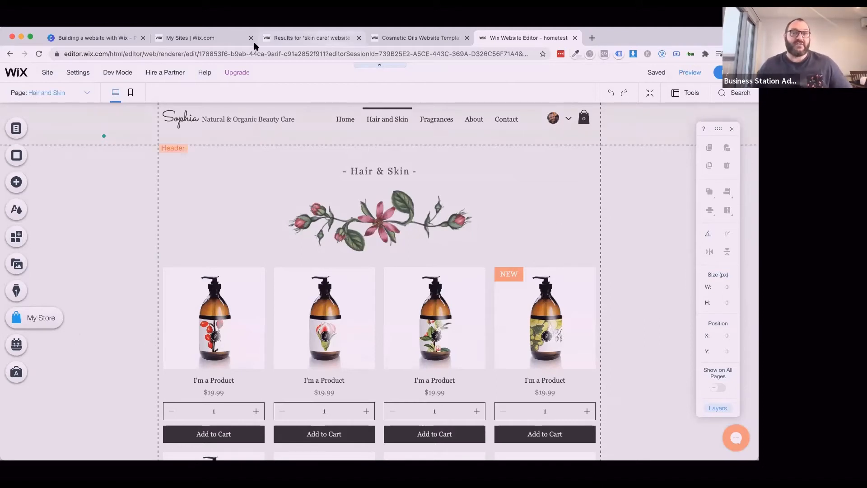
Switch to the Canva presentation, review the website and business premium plan slides, and return to the Wix editor
scroll(497, 239, up, 11)
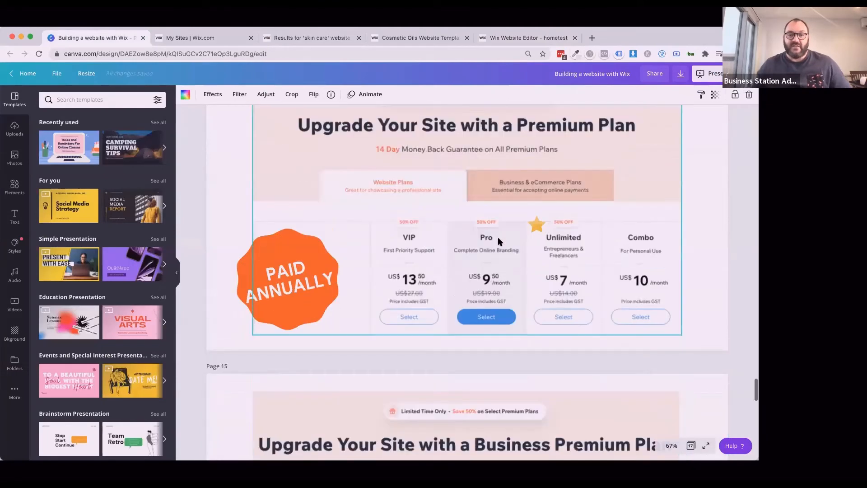
scroll(498, 239, down, 6)
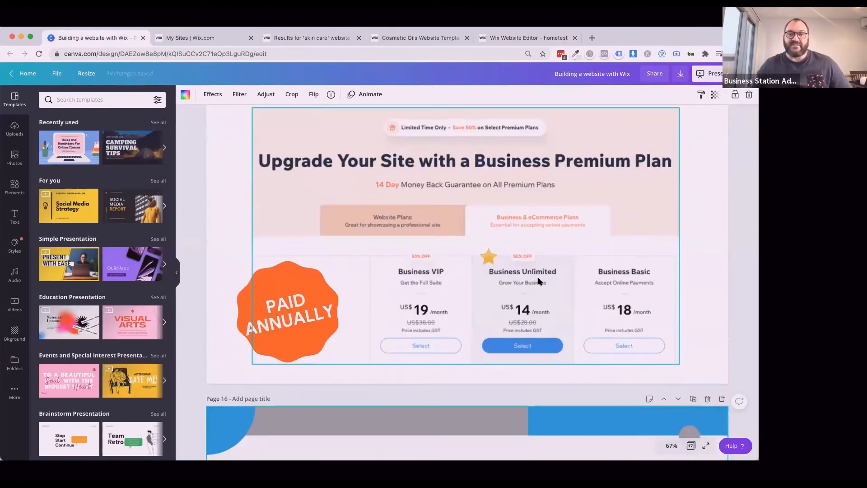
click(502, 39)
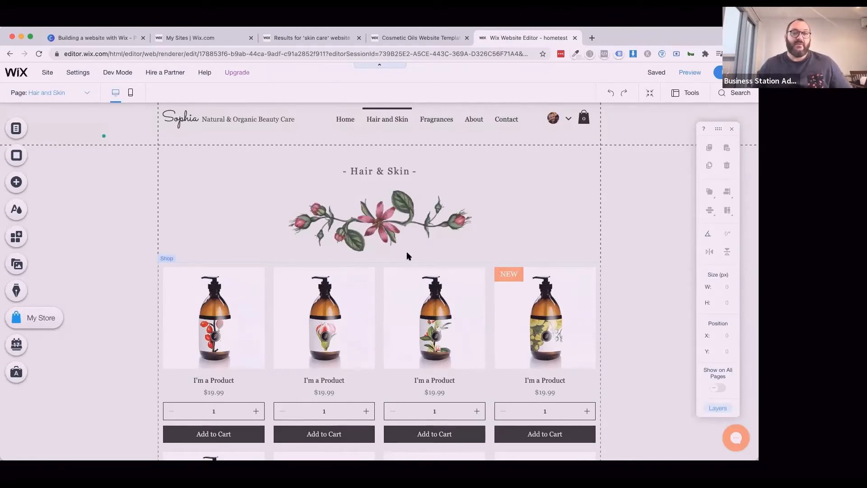
Delete the floral image beneath the Hair & Skin heading
click(378, 228)
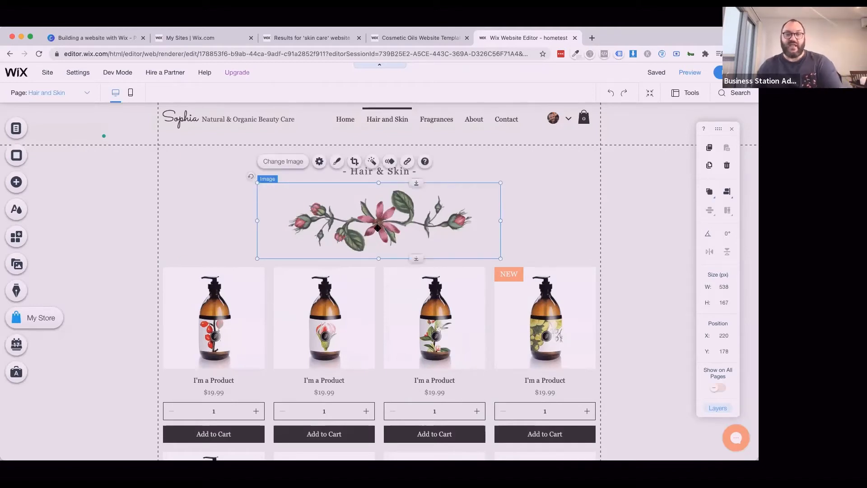
key(Delete)
click(362, 222)
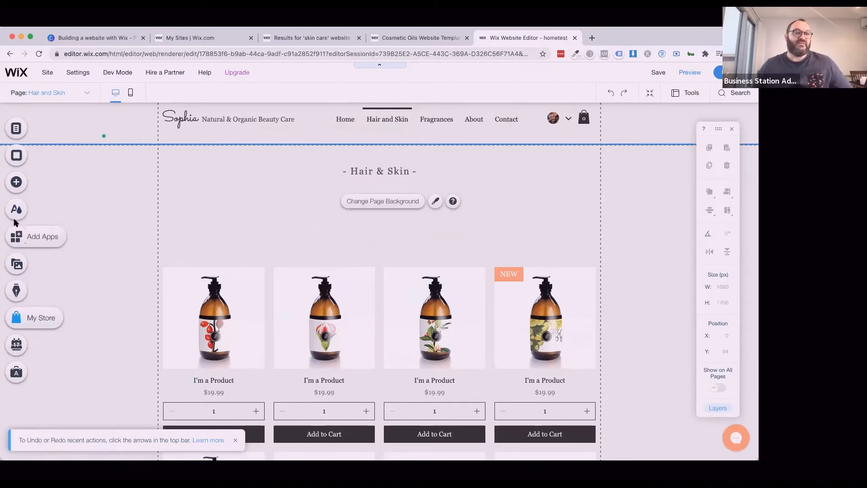
Add the green leafy branch vector art from Animals & Nature and centre it beneath the Hair & Skin heading at about X 376, Y 198
click(14, 186)
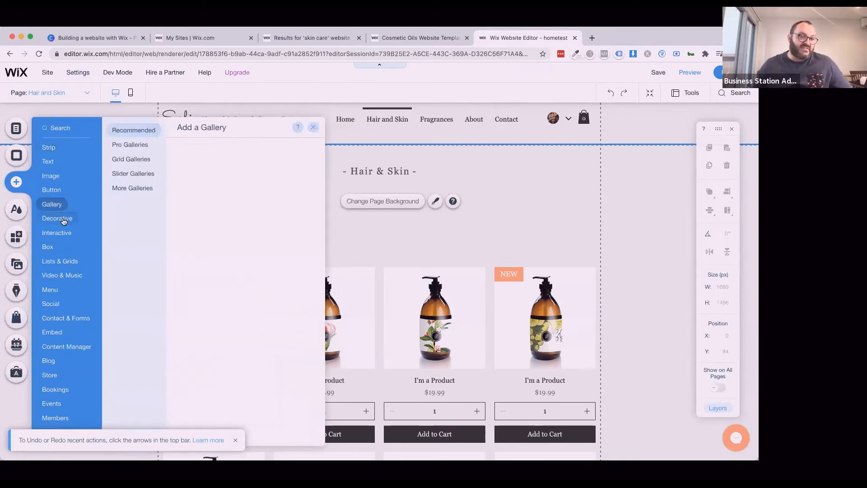
mouse_move(57, 220)
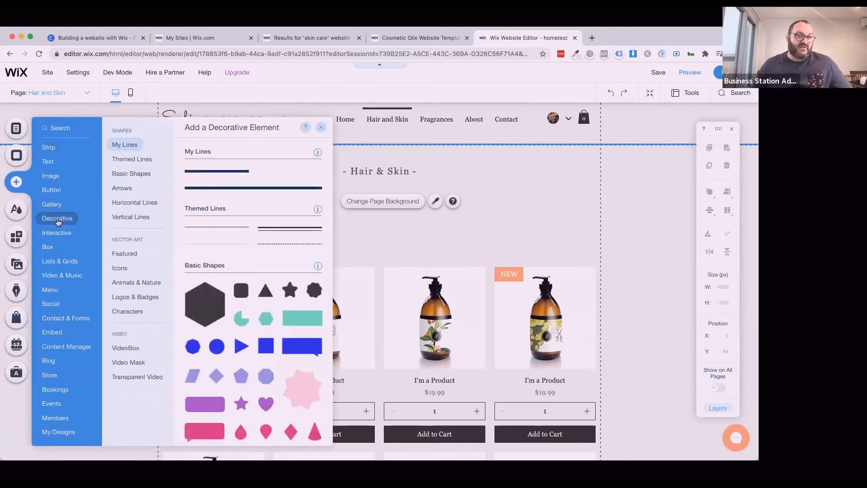
click(130, 215)
click(129, 255)
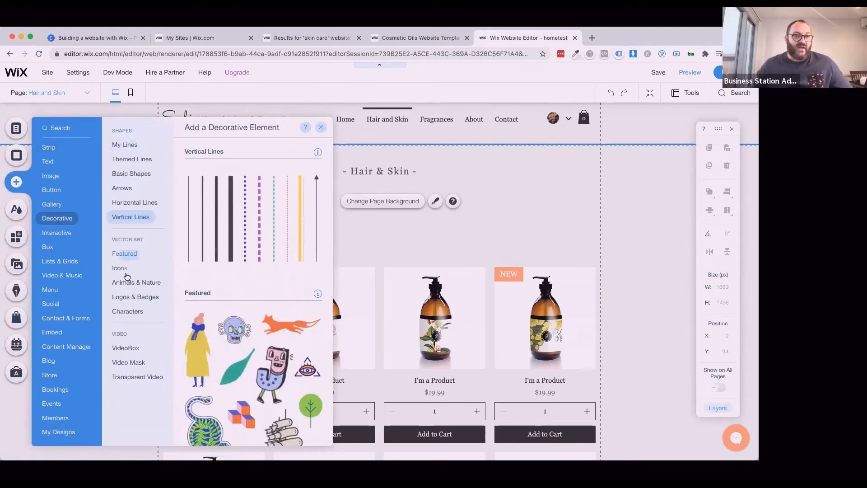
click(121, 268)
click(127, 298)
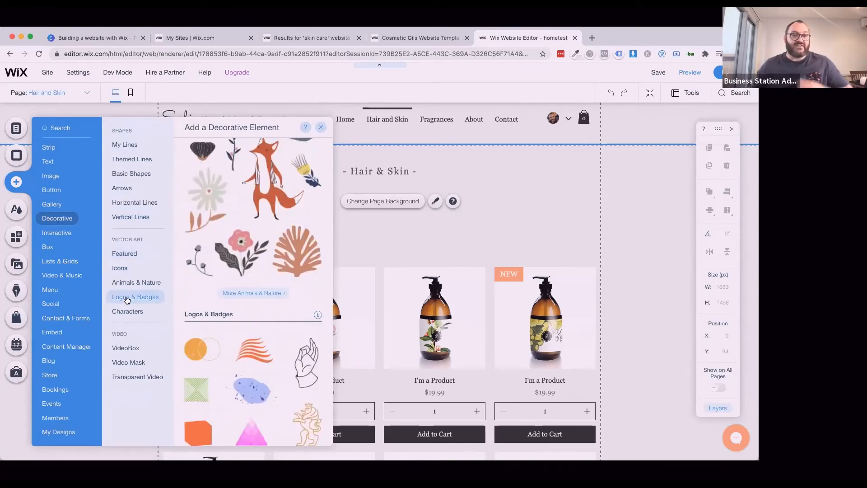
click(127, 284)
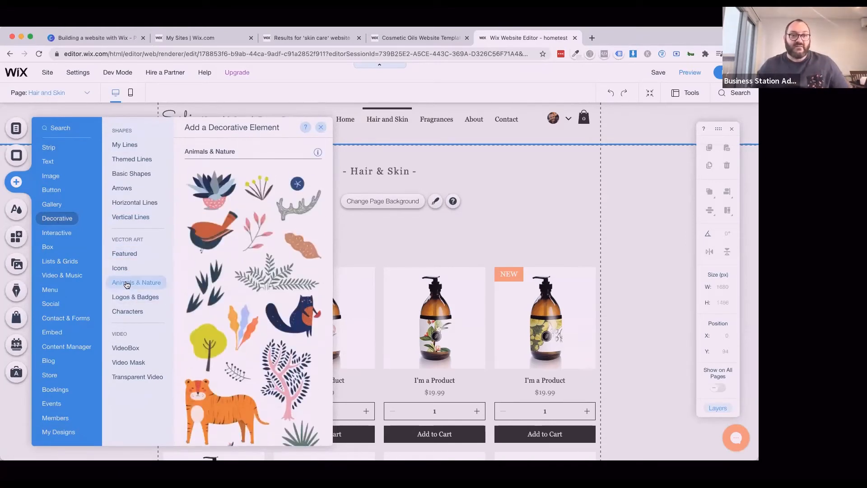
click(275, 281)
drag(377, 288, 376, 224)
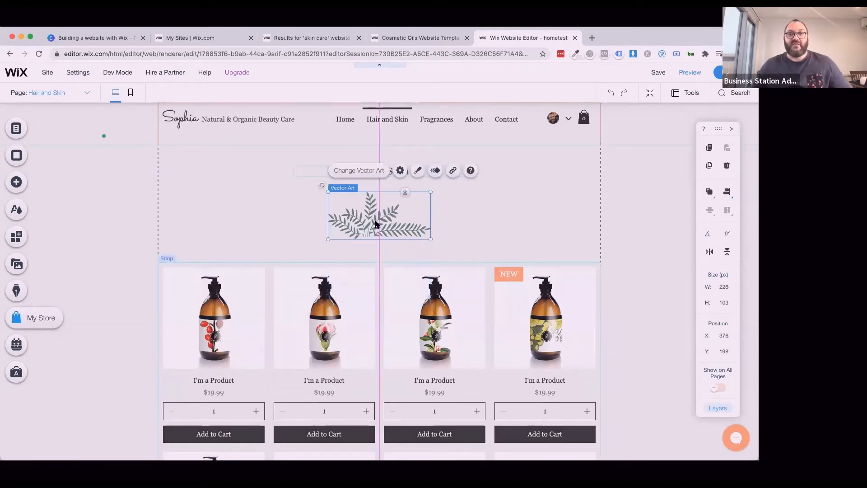
click(637, 224)
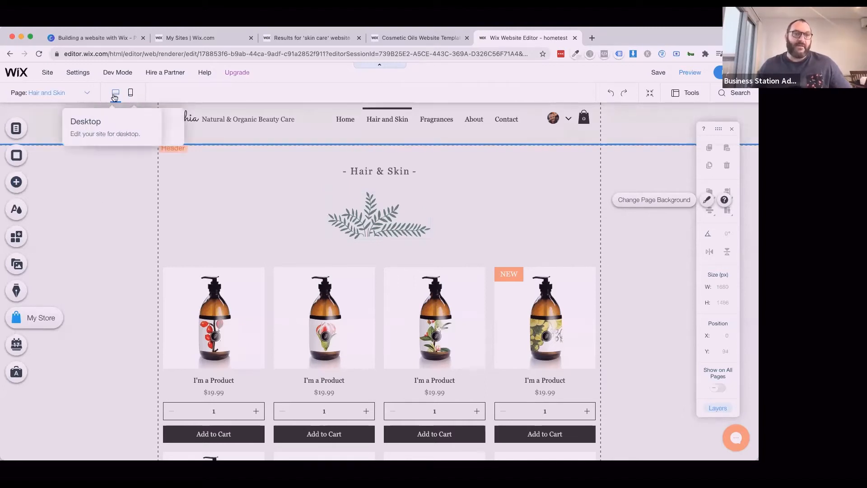
Switch to the mobile version, skip its introduction, and nudge the leafy vector art down to about Y 170
click(130, 97)
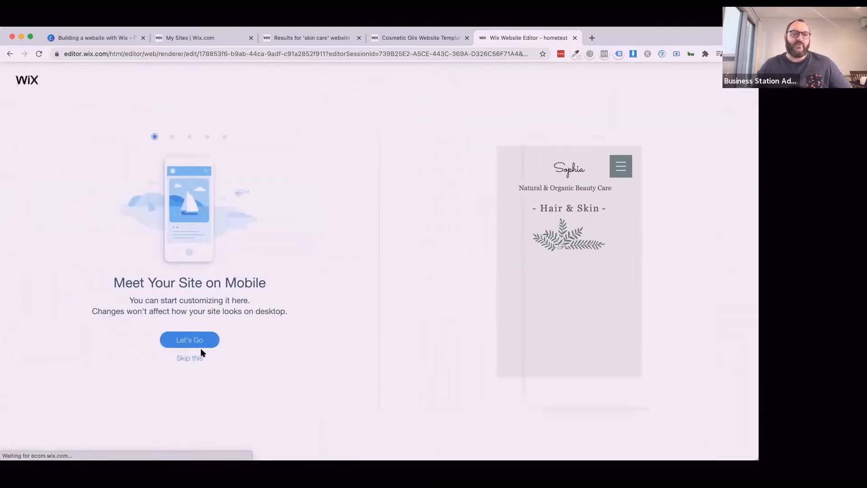
click(194, 358)
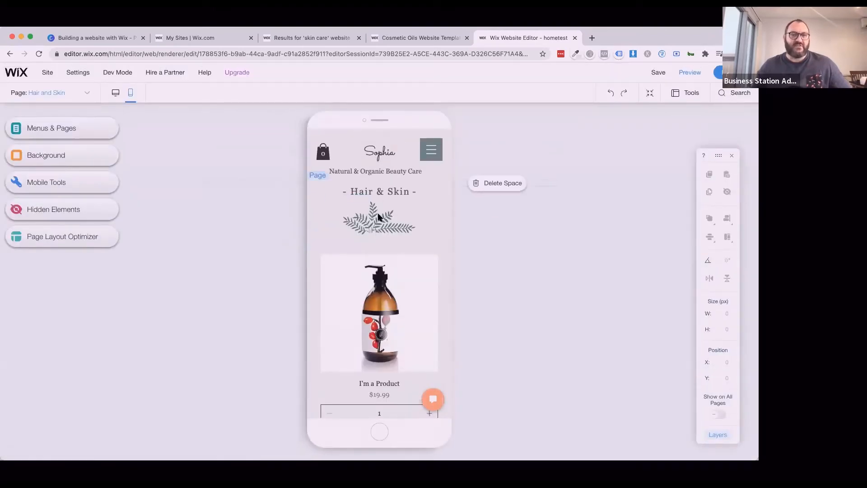
drag(374, 219, 375, 222)
click(436, 219)
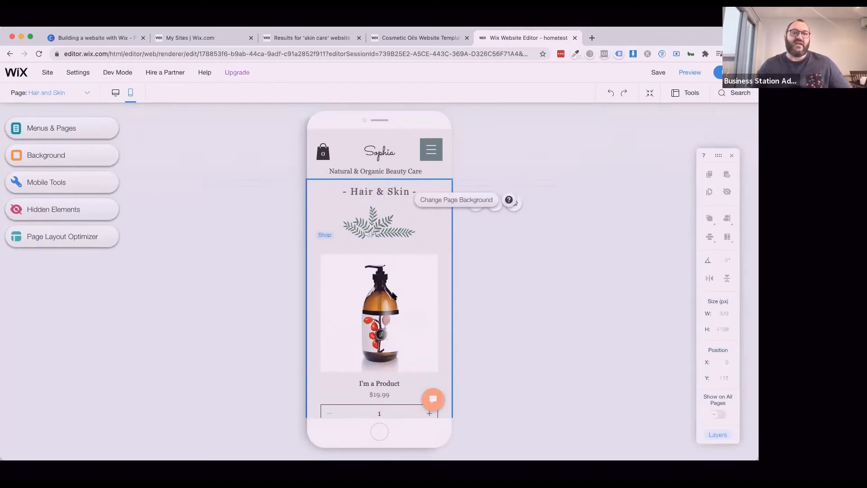
Review the mobile page down to the footer and hide the leafy vector art beneath the Hair & Skin heading on mobile
scroll(392, 295, down, 5)
scroll(392, 295, down, 15)
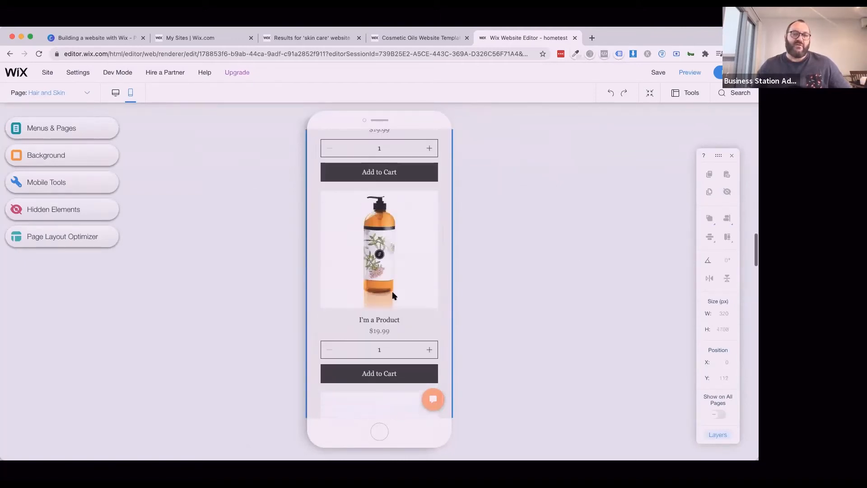
scroll(392, 295, down, 3)
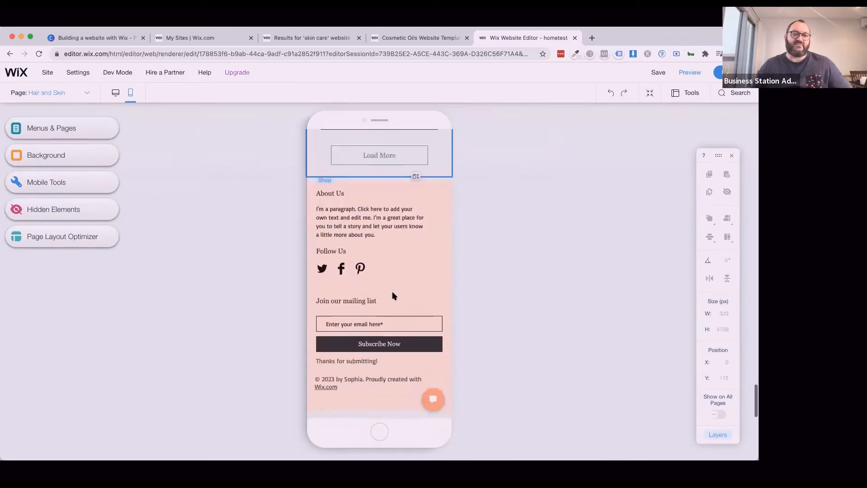
scroll(392, 295, up, 10)
scroll(392, 295, up, 6)
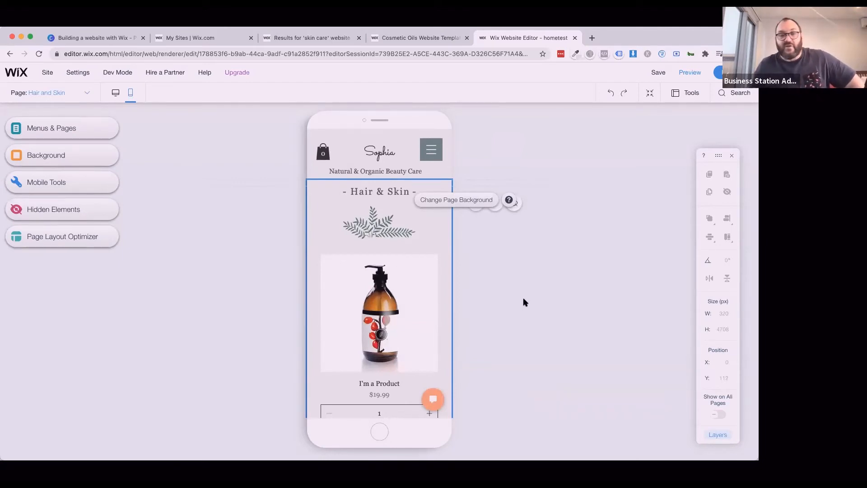
click(387, 227)
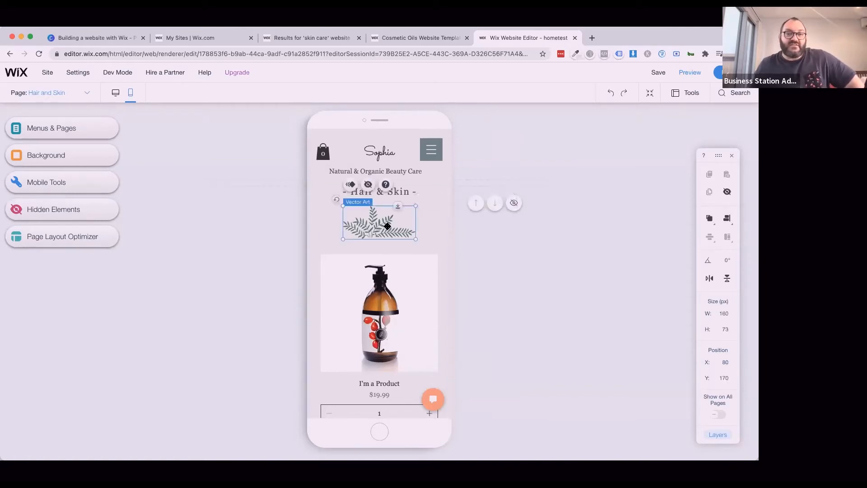
click(368, 185)
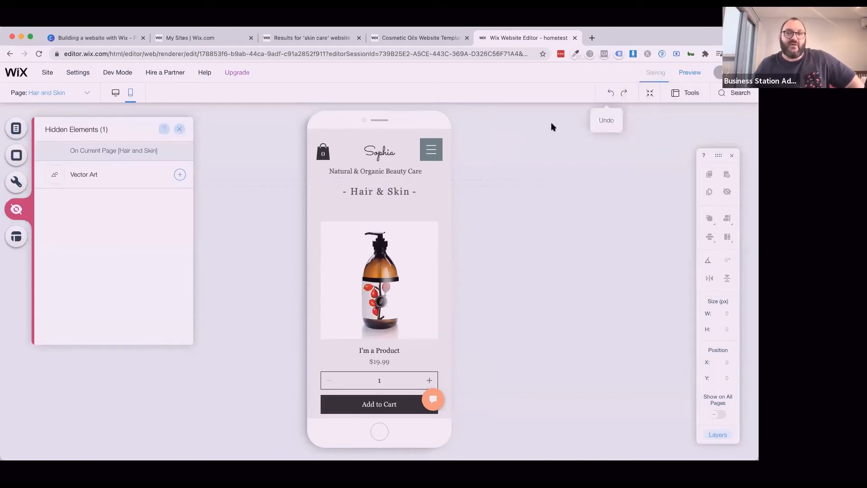
Compare the desktop and mobile versions of the Hair and Skin page, ending in the desktop version
click(115, 95)
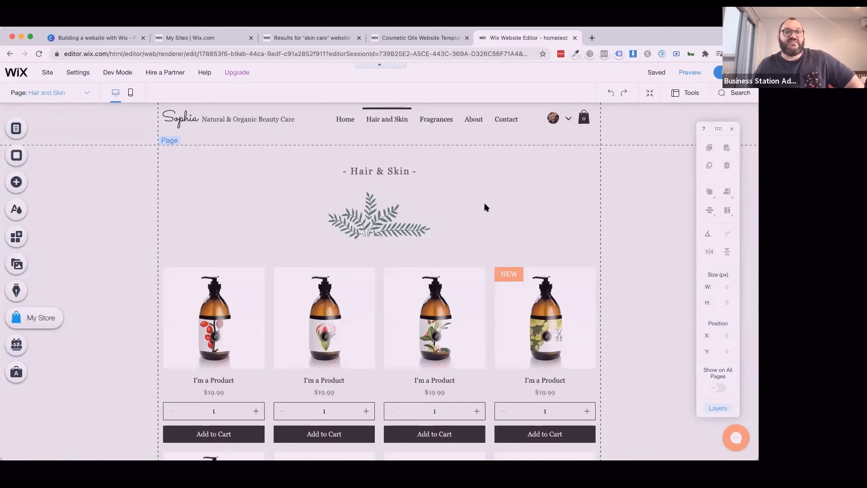
click(129, 93)
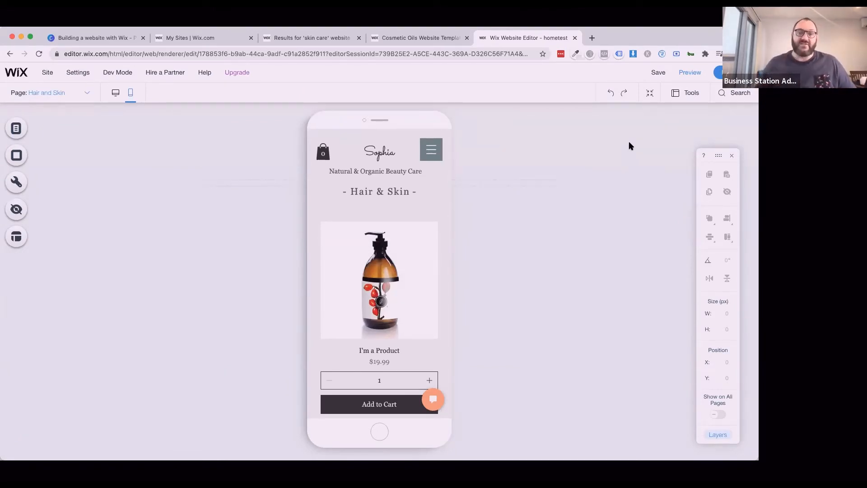
scroll(390, 307, down, 4)
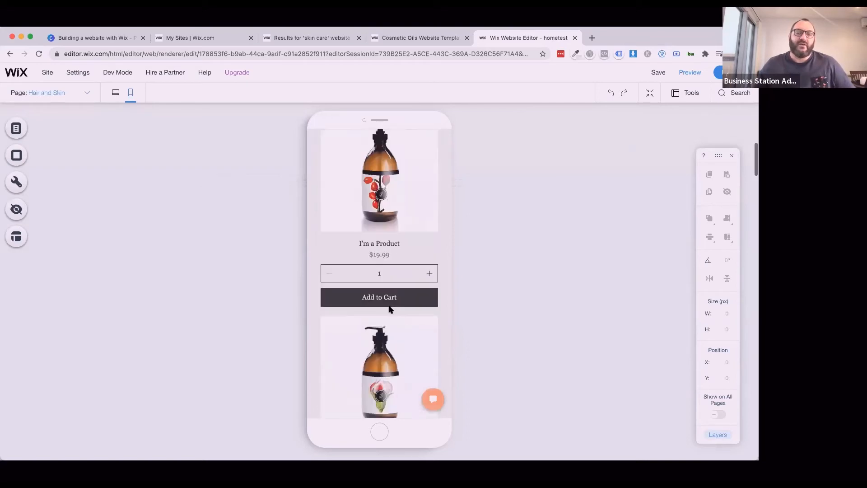
scroll(390, 308, up, 6)
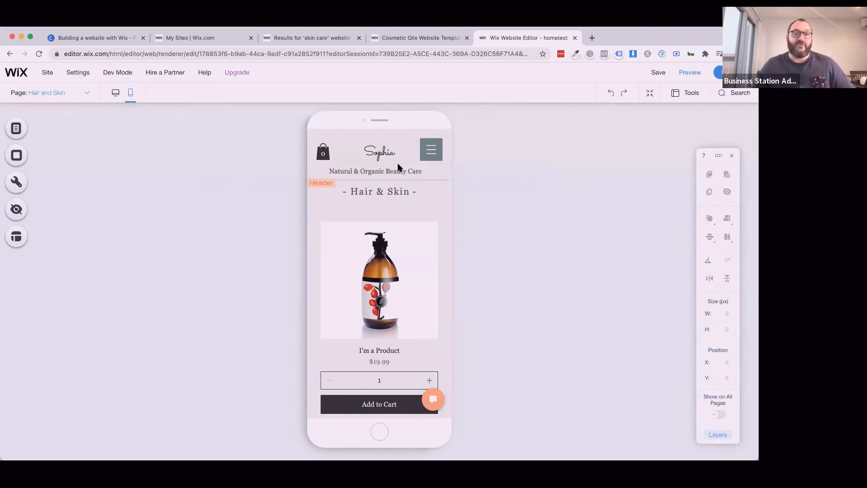
click(116, 92)
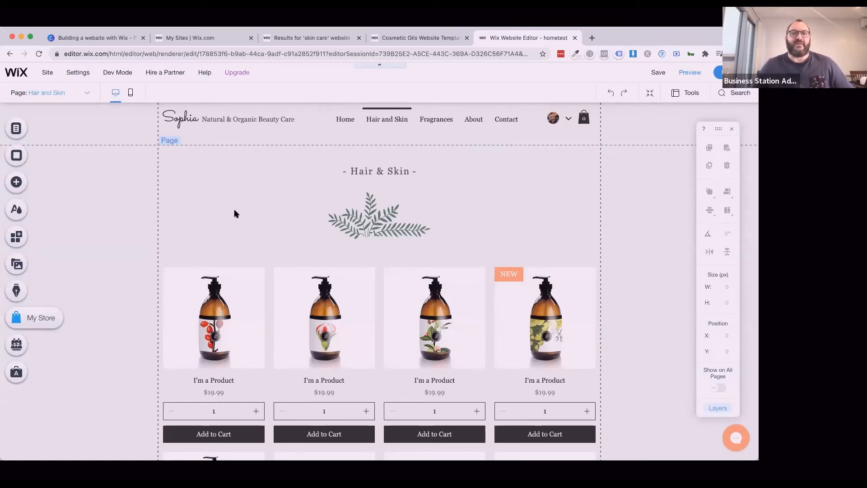
Set the footer strip's background to the turquoise sea video and close the background settings
scroll(589, 360, down, 15)
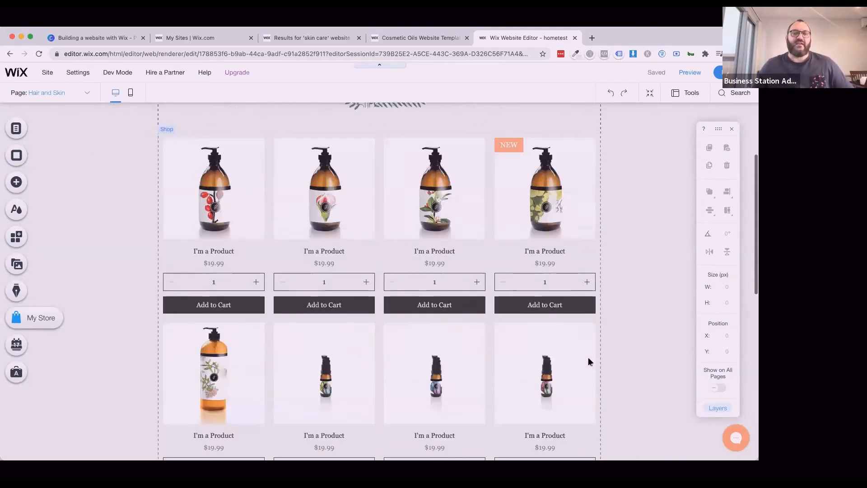
scroll(589, 361, down, 2)
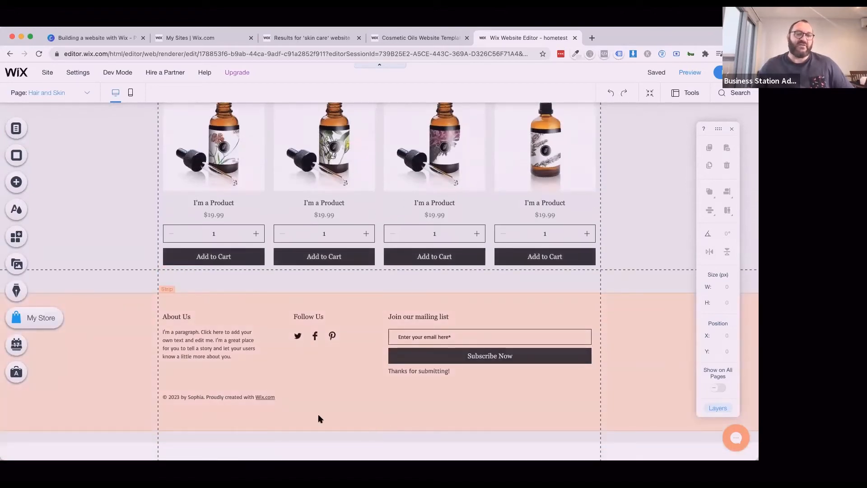
double_click(111, 393)
scroll(648, 344, down, 3)
scroll(648, 345, down, 1)
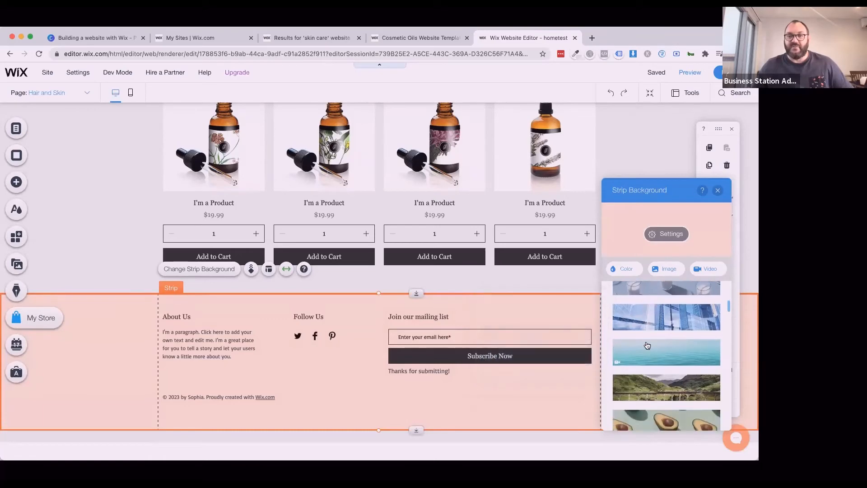
click(647, 348)
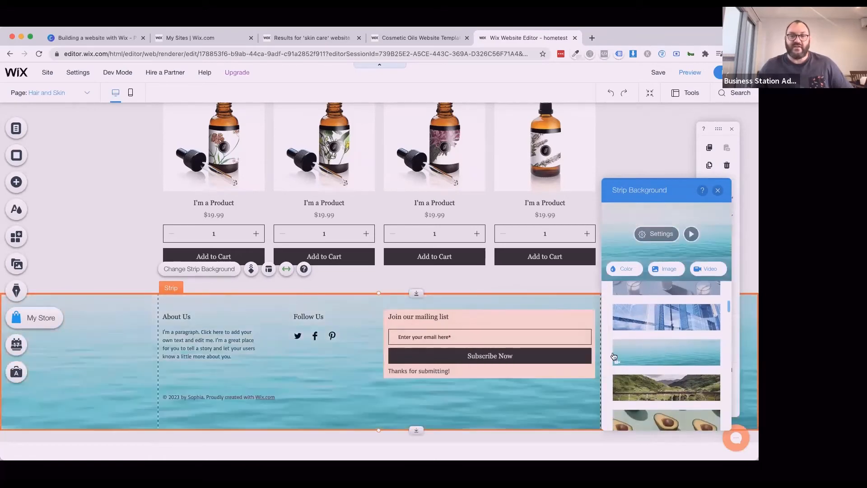
click(718, 190)
Preview the Hair and Skin page from its heading down to the footer, and return to the editor
click(691, 72)
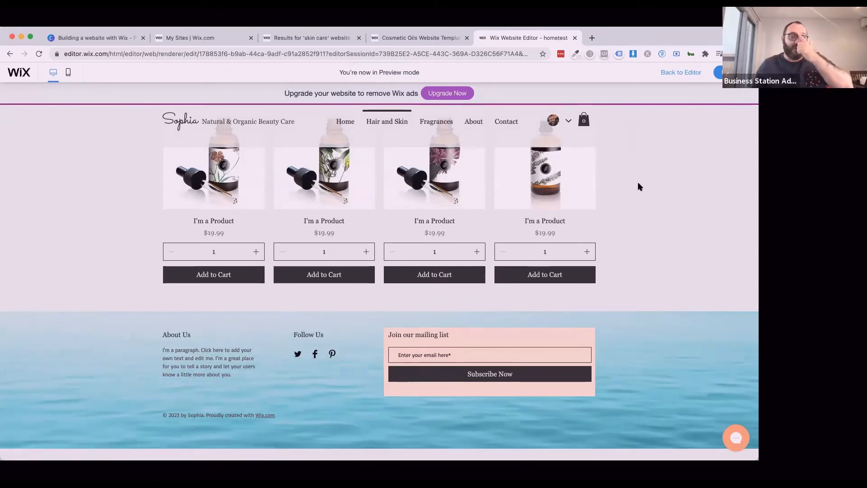
scroll(639, 183, up, 10)
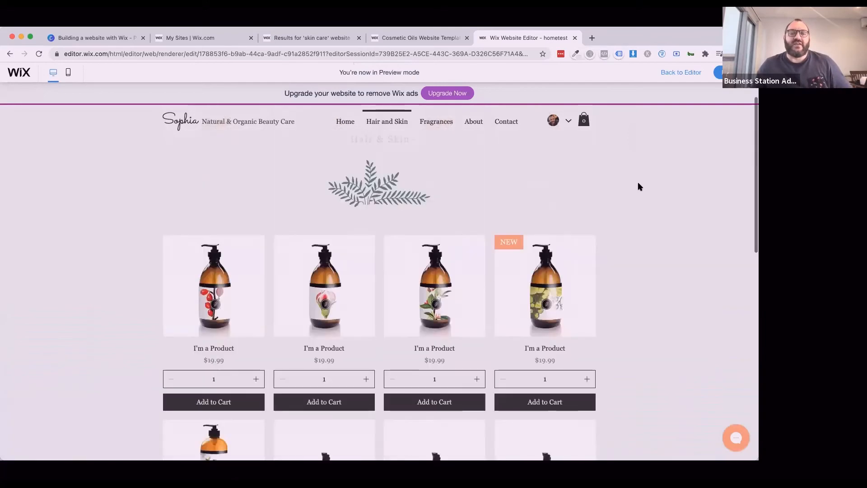
scroll(639, 183, down, 10)
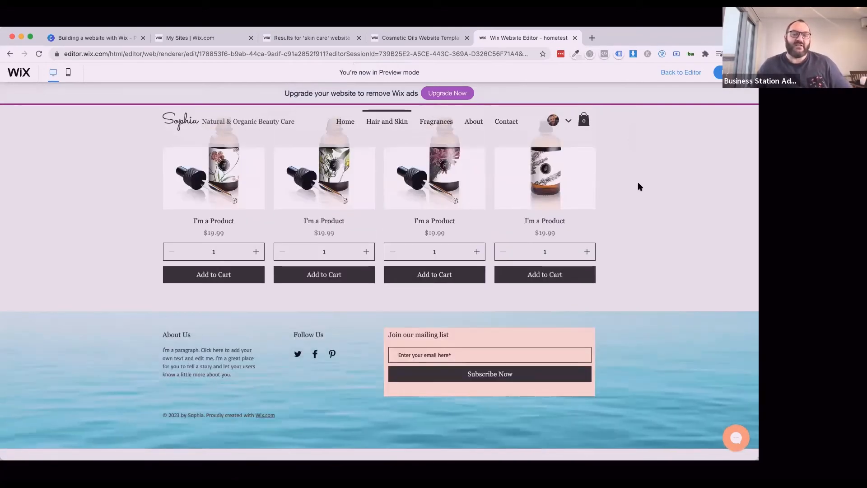
click(686, 73)
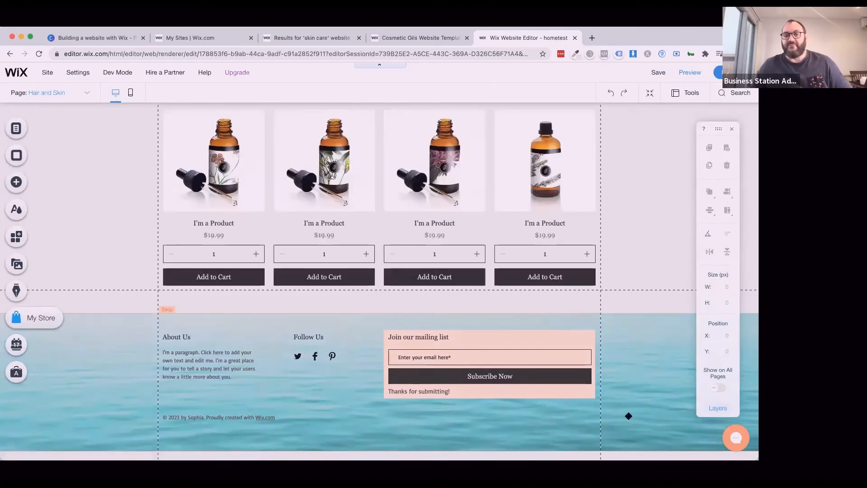
Change the footer strip's background to the beige flowing-fabric video and close the background settings
right_click(628, 417)
click(628, 416)
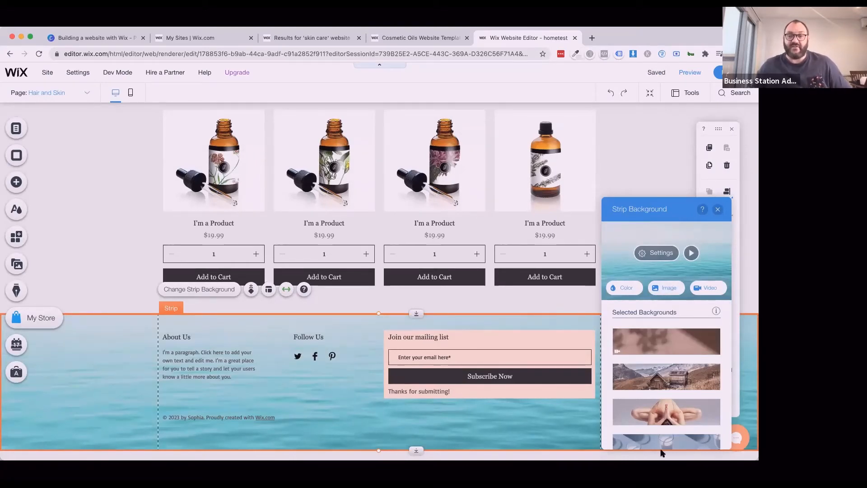
scroll(668, 402, down, 5)
scroll(668, 402, down, 3)
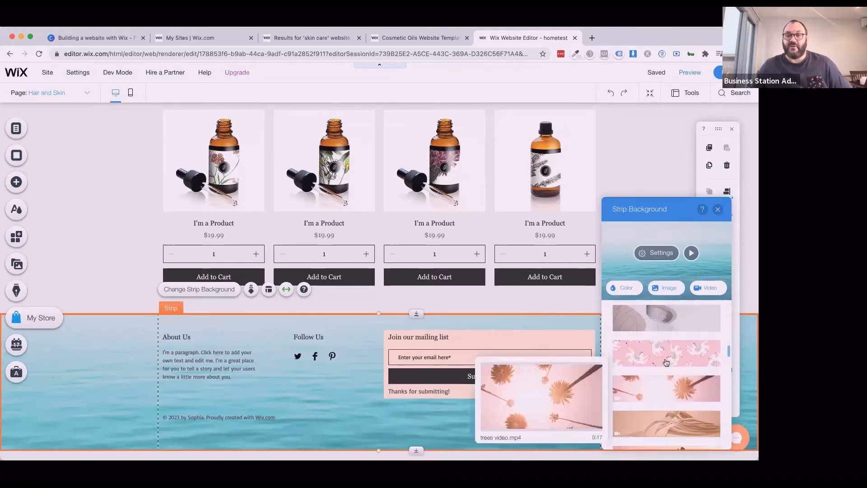
mouse_move(666, 329)
scroll(656, 398, down, 1)
mouse_move(659, 396)
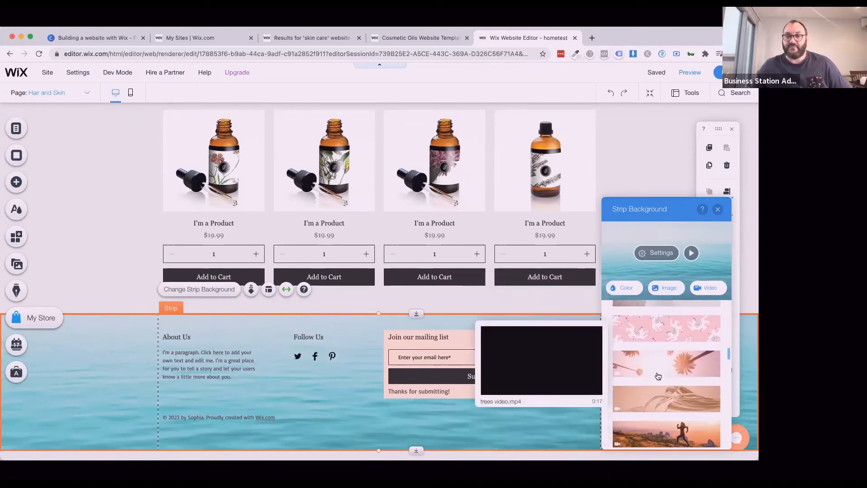
click(659, 407)
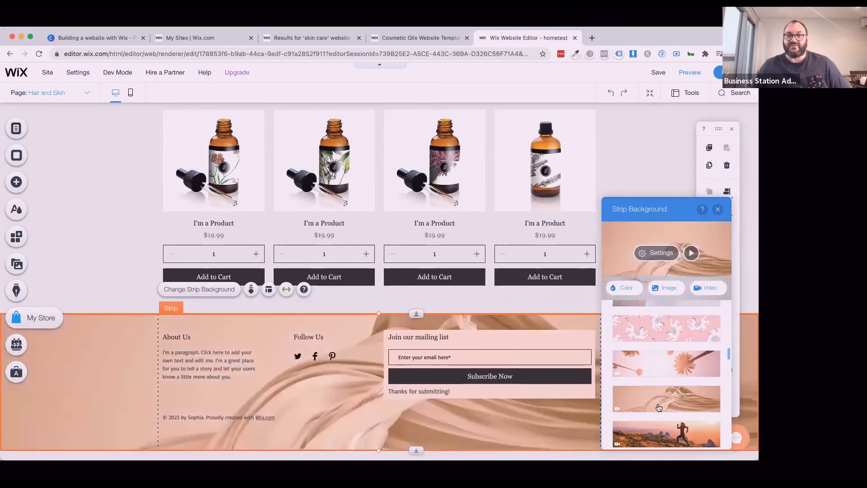
click(718, 209)
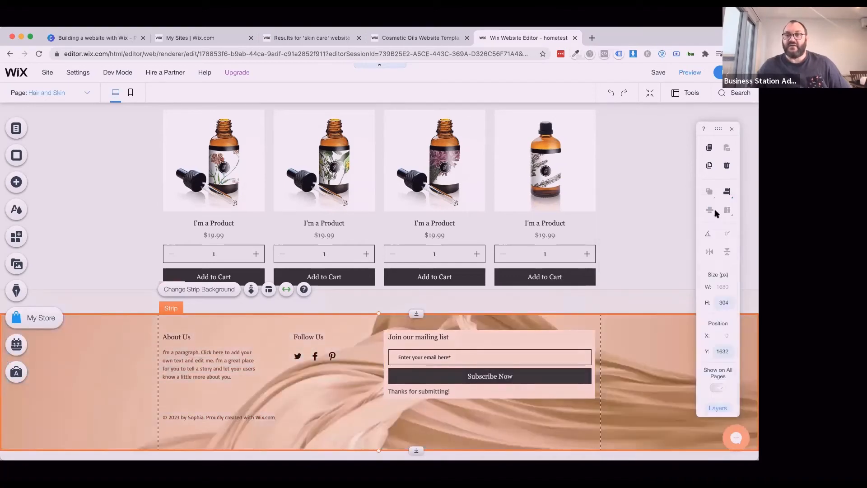
Preview the Hair and Skin page's footer, return to the editor and look over the top of the page
click(688, 76)
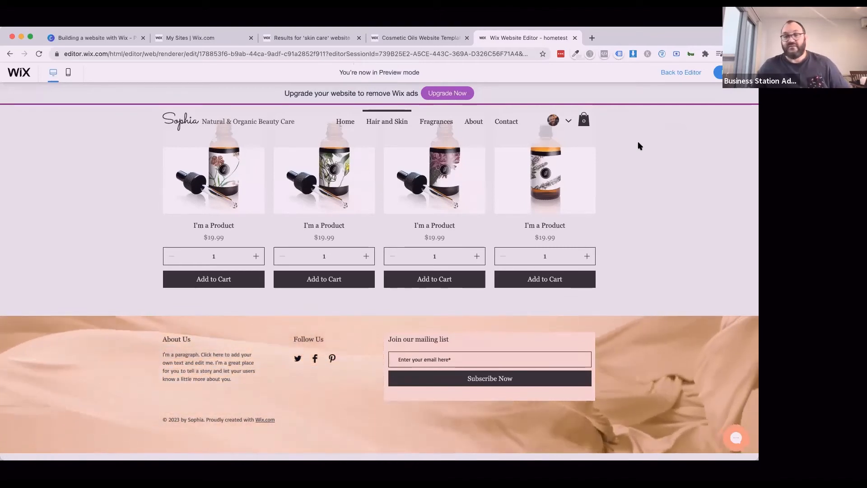
click(668, 75)
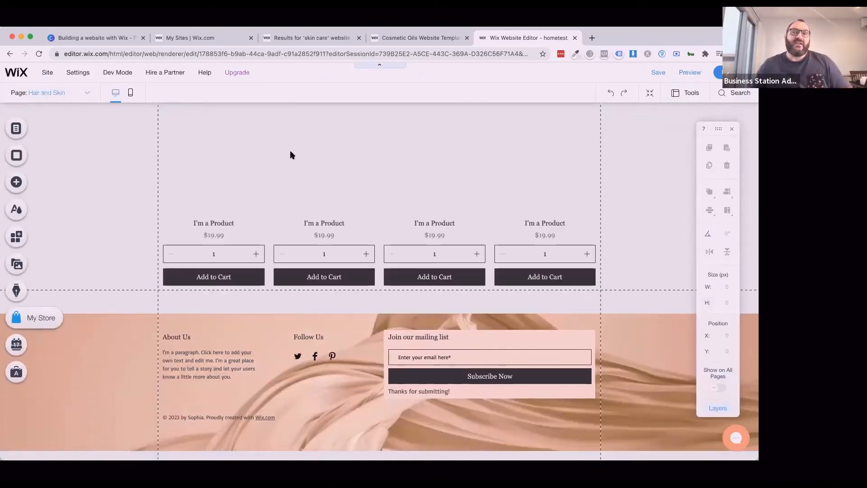
scroll(130, 181, up, 8)
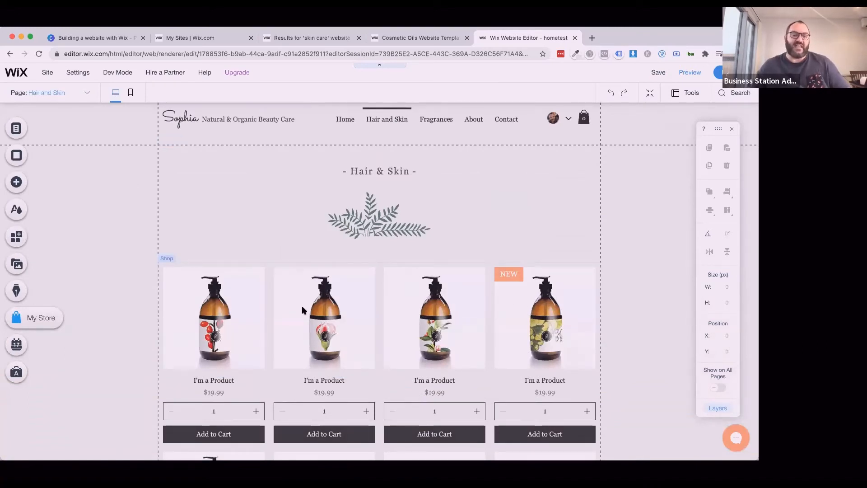
scroll(131, 368, down, 3)
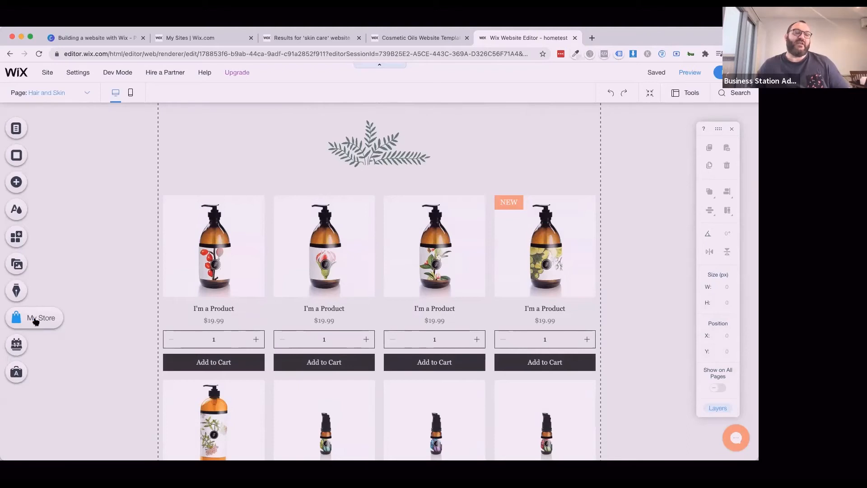
Get started with the store manager, review the payment methods offered to customers, and close the dashboard
click(36, 321)
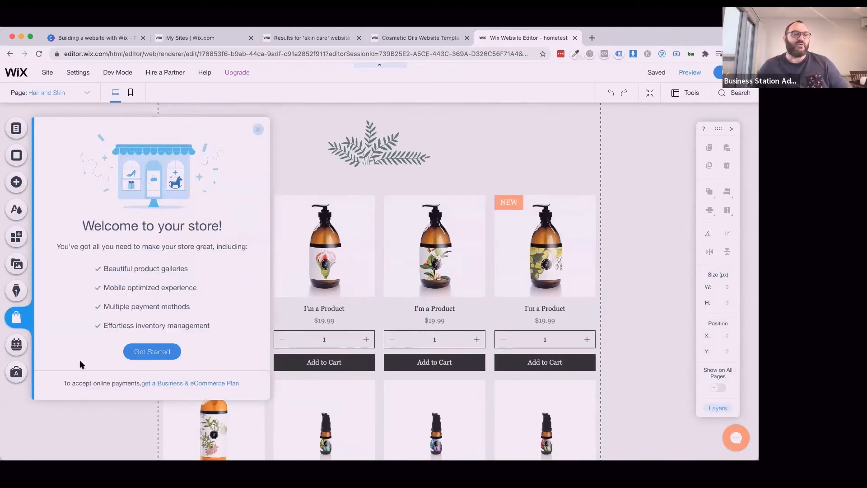
click(149, 352)
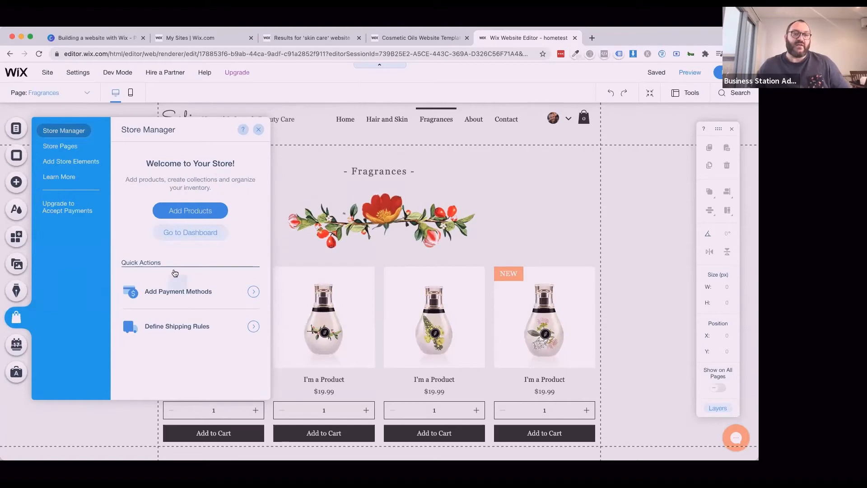
click(176, 293)
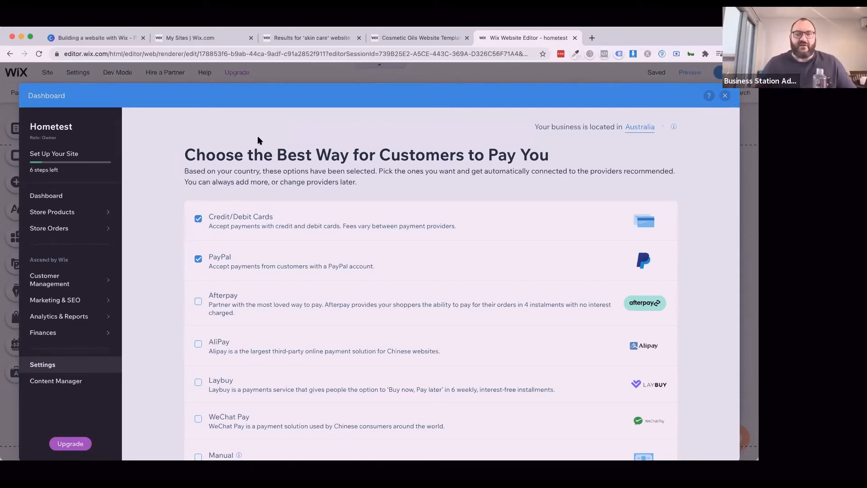
scroll(188, 411, down, 5)
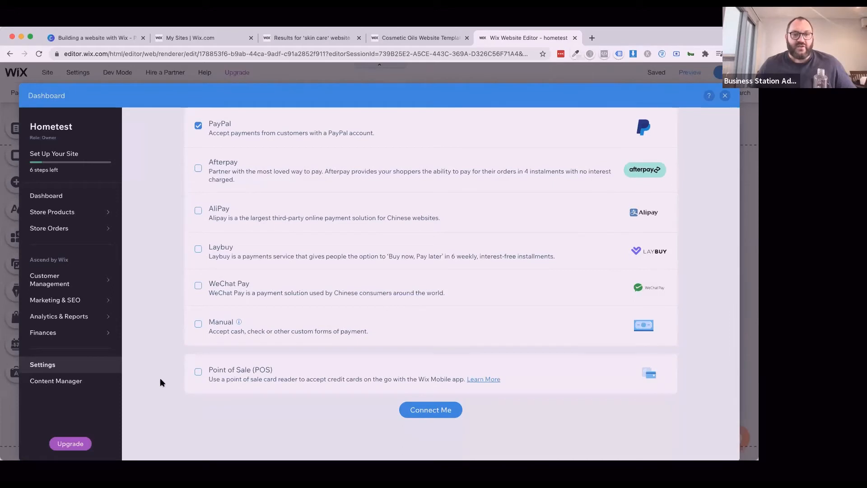
scroll(160, 383, up, 1)
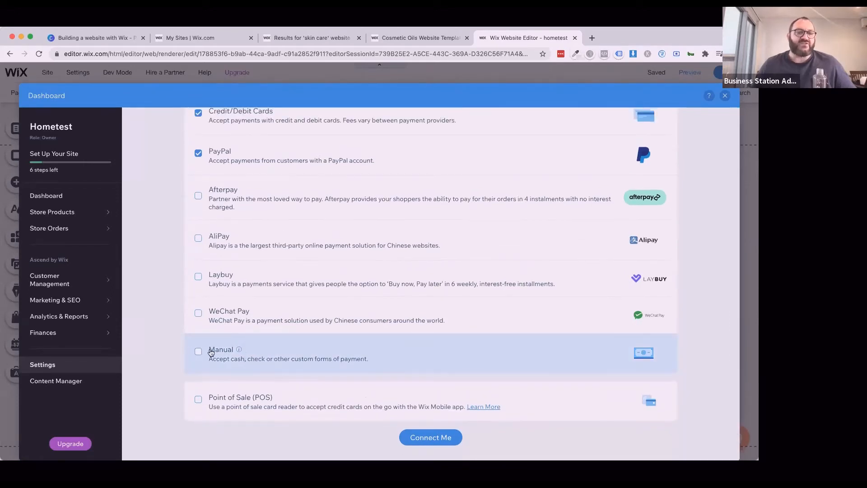
scroll(157, 292, up, 3)
scroll(157, 290, down, 1)
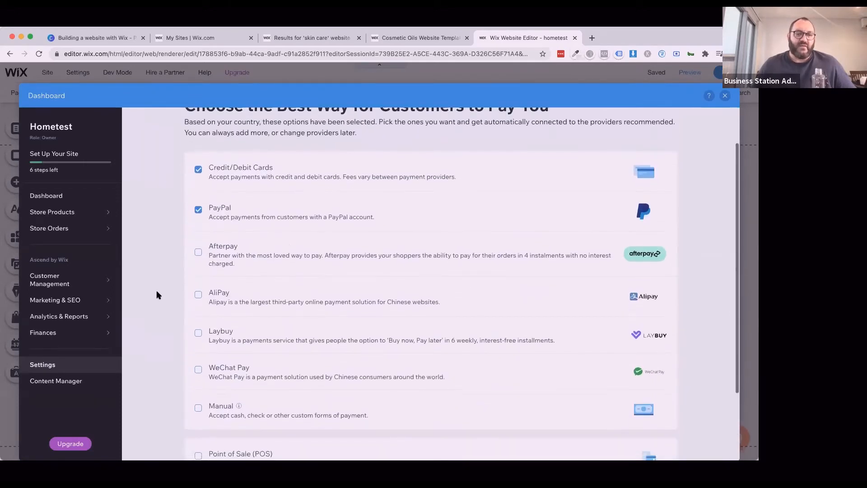
scroll(315, 415, down, 1)
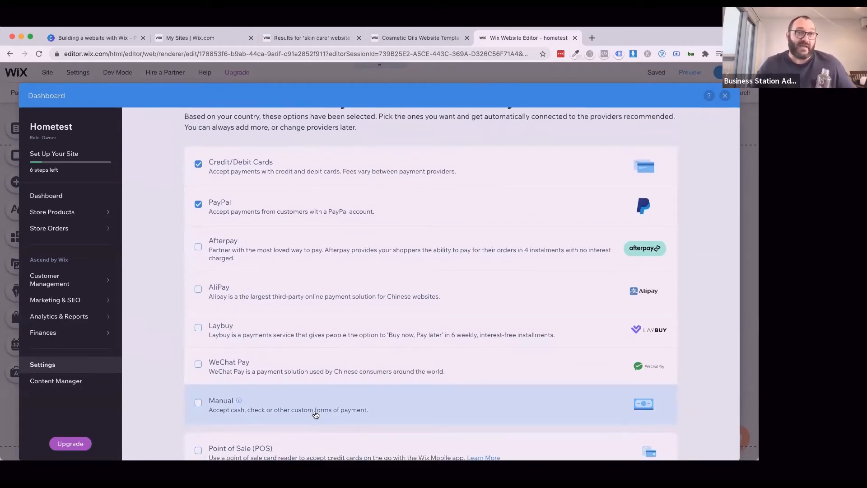
scroll(210, 304, up, 3)
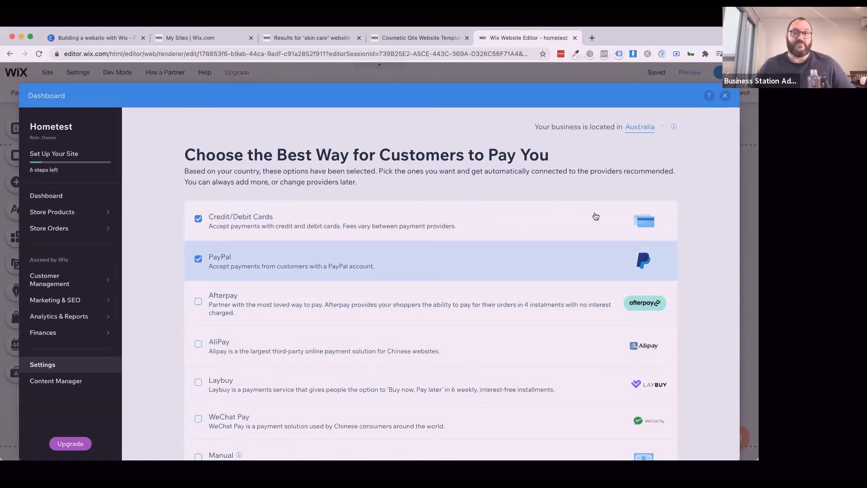
click(725, 95)
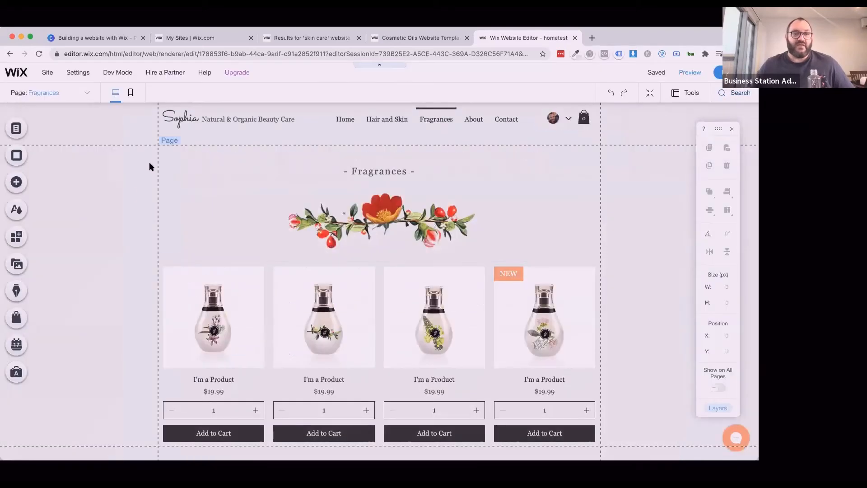
Delete the product grid beneath the floral artwork on the Fragrances page
click(16, 317)
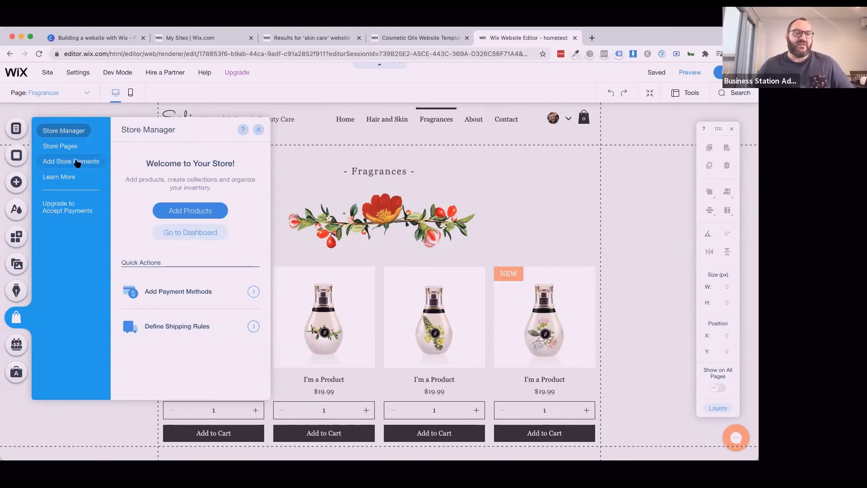
click(525, 208)
click(446, 303)
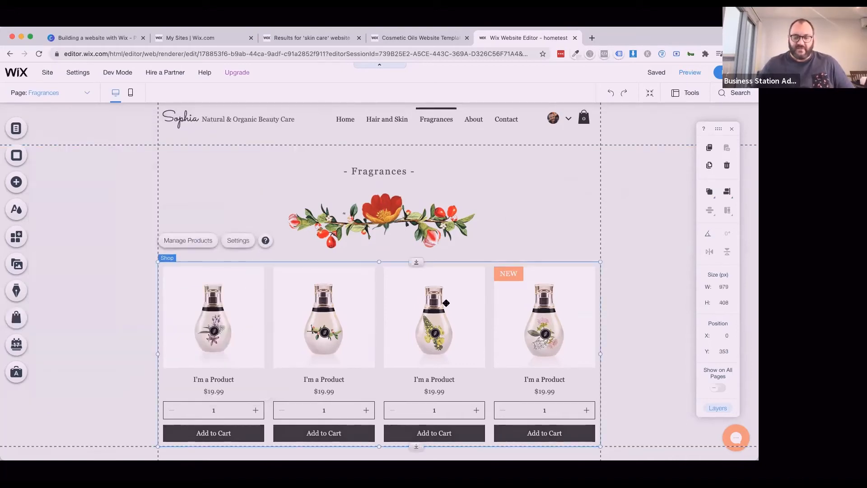
key(Delete)
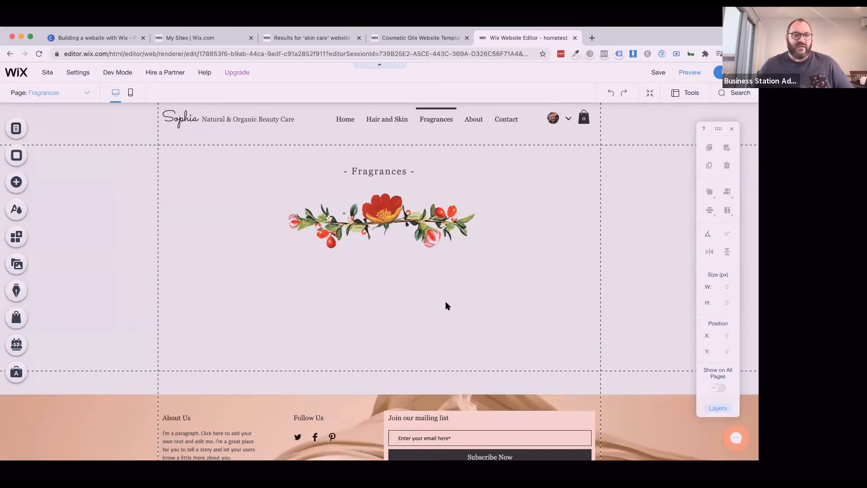
Add the wide Product Widget beneath the Fragrances artwork and stretch it across the content area to 980 px wide
click(17, 319)
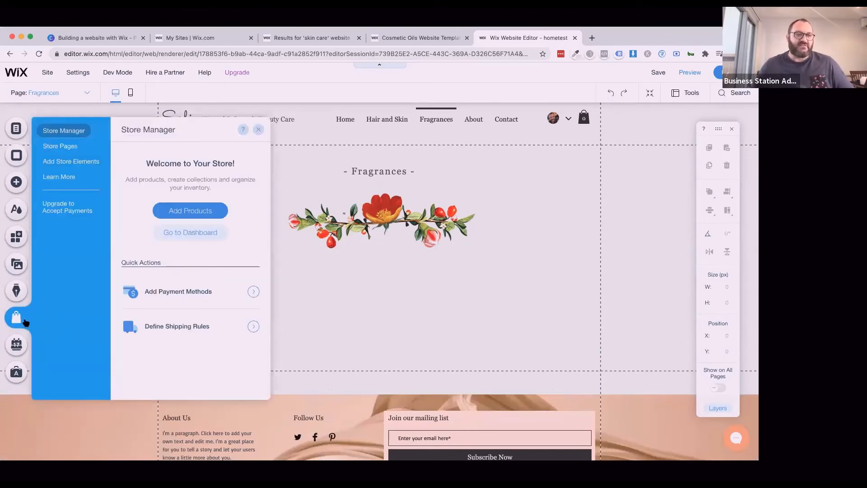
click(76, 164)
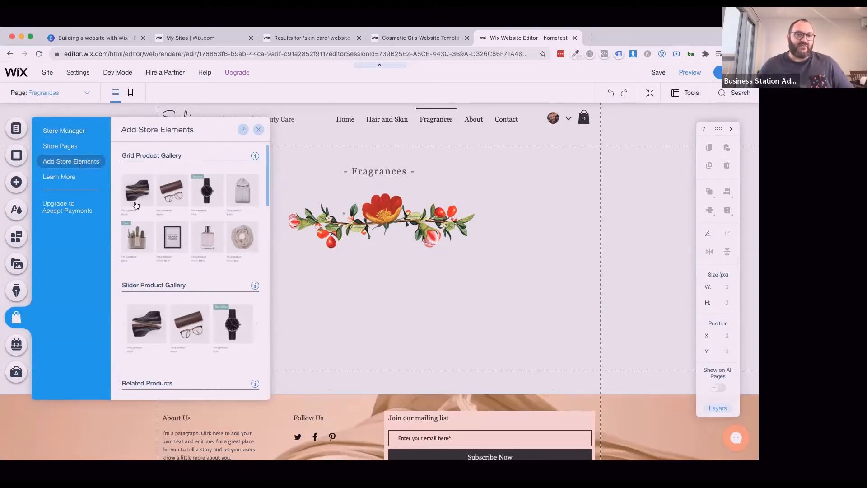
scroll(160, 332, down, 5)
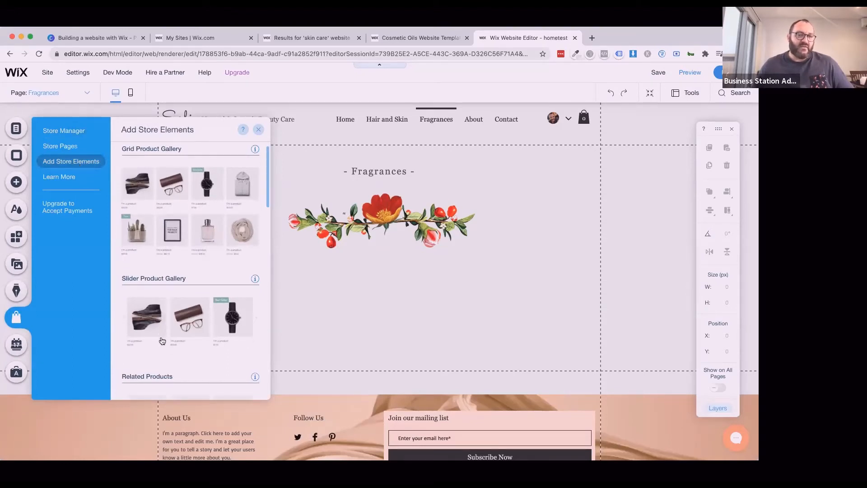
scroll(157, 258, down, 5)
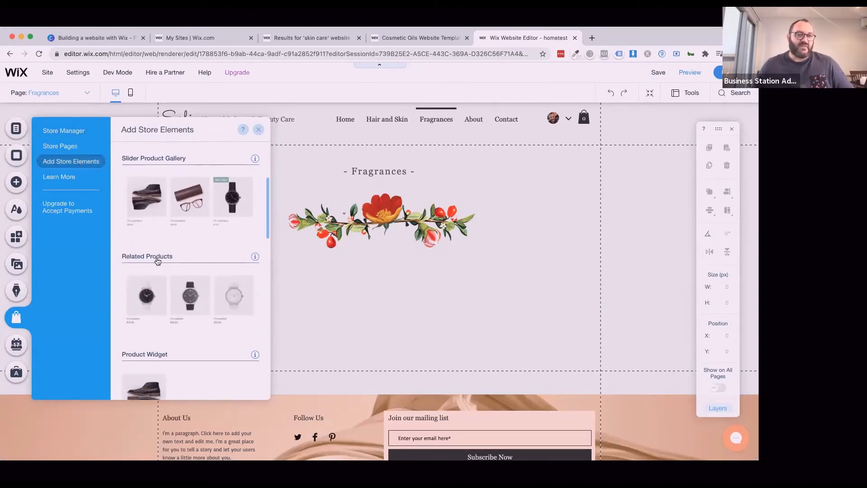
scroll(157, 259, down, 6)
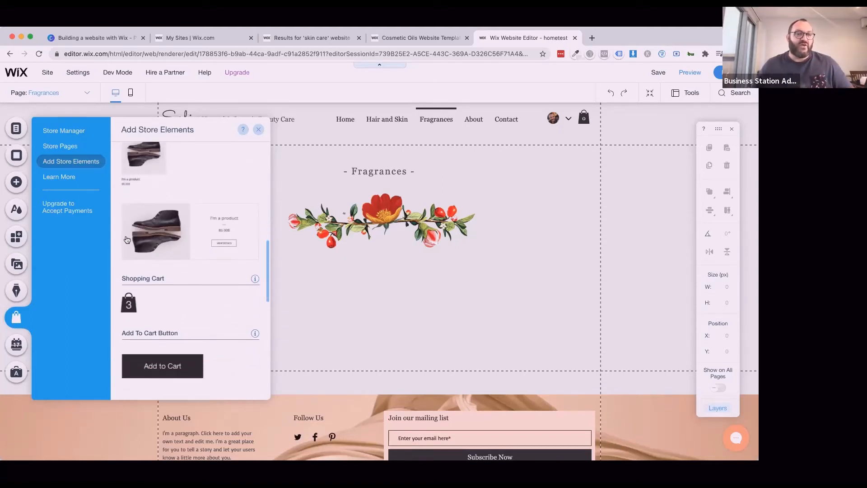
drag(176, 226, 309, 336)
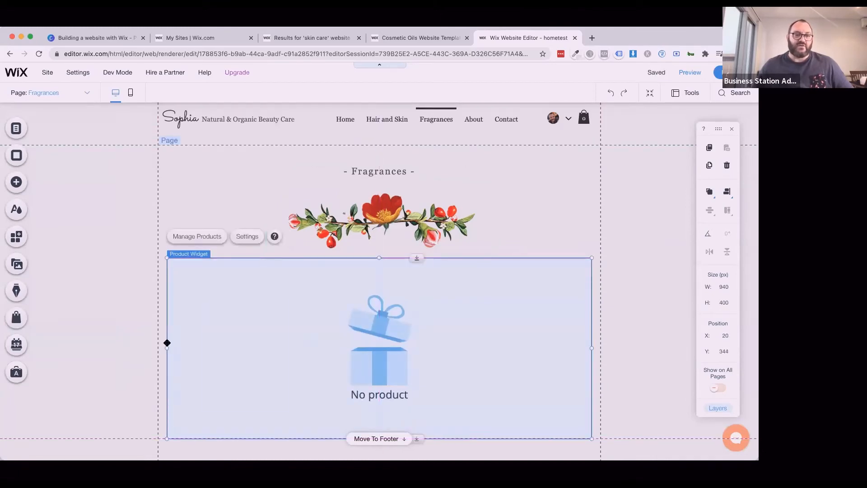
drag(161, 346, 154, 347)
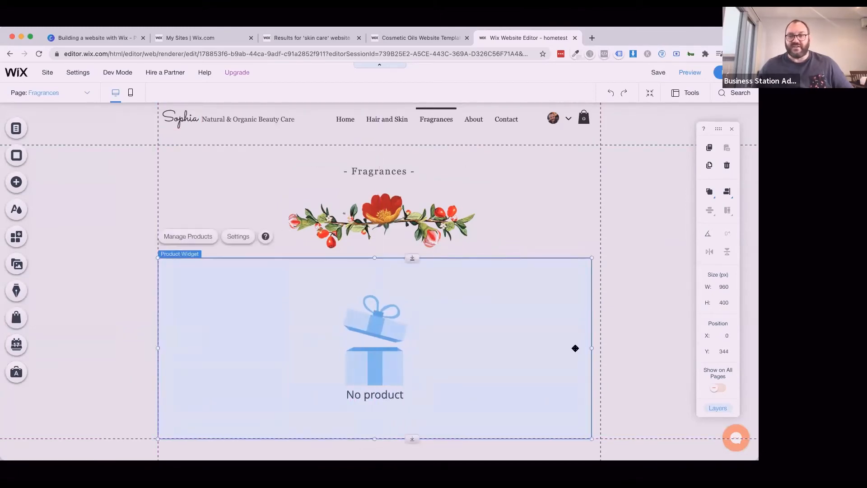
drag(593, 347, 601, 347)
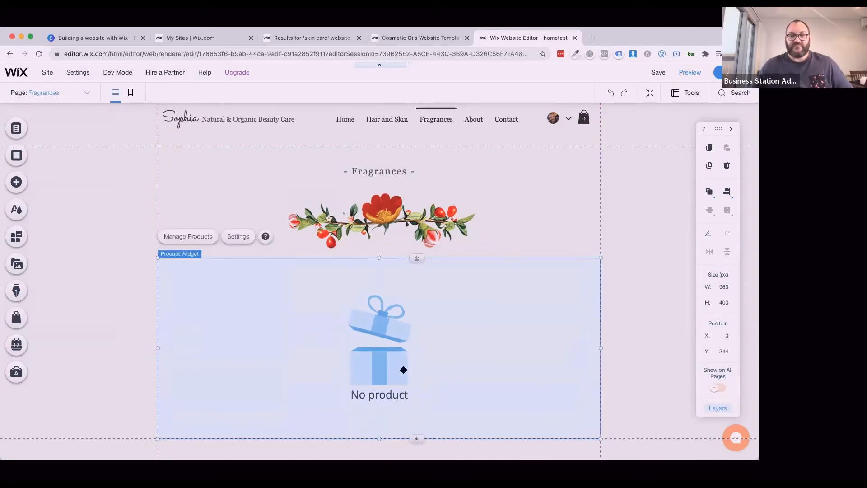
Connect the product widget to the small pump-bottle product, then close its settings and deselect the widget
double_click(378, 354)
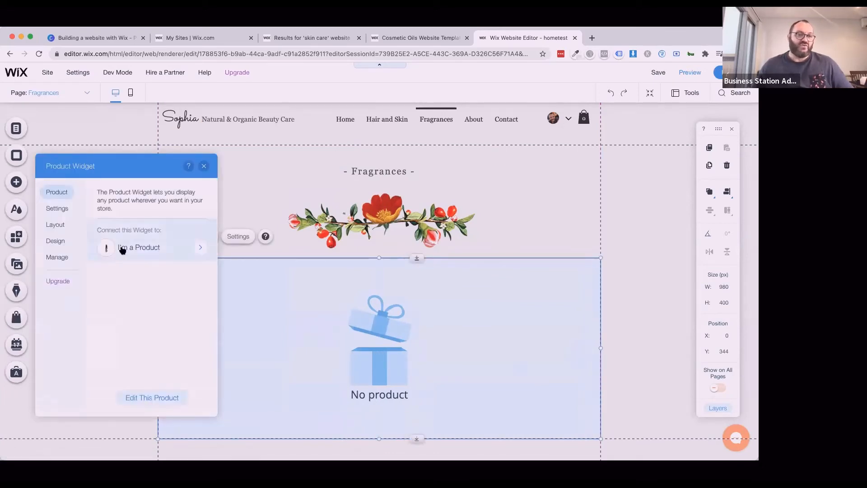
click(156, 251)
click(118, 258)
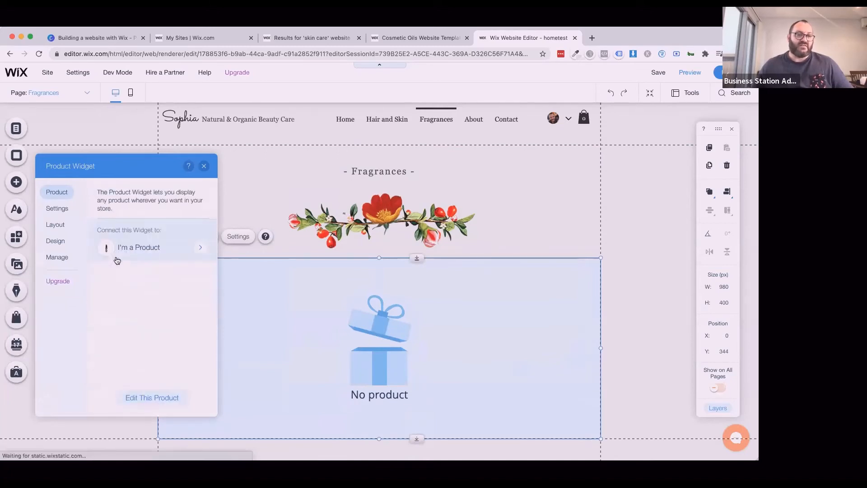
click(204, 166)
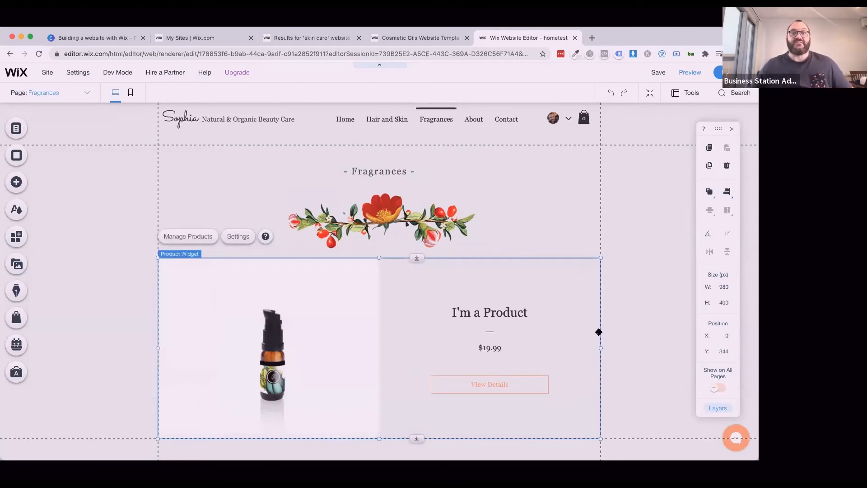
click(629, 357)
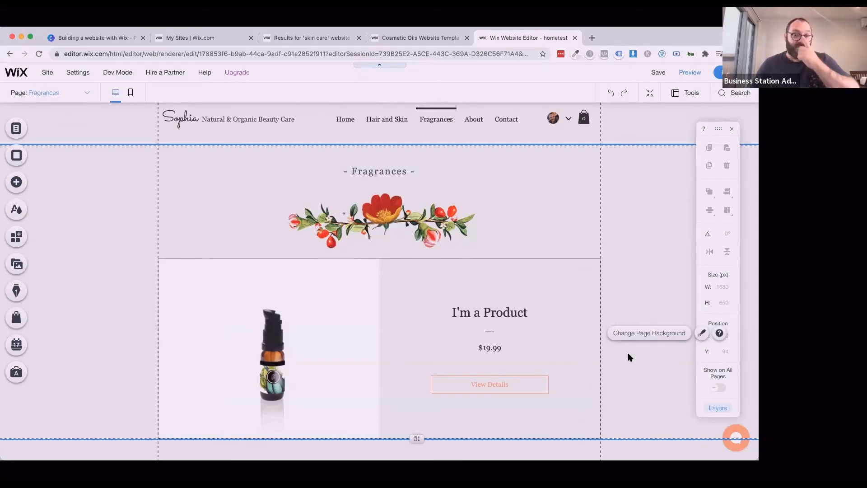
Delete the floral artwork beneath the Fragrances heading
click(376, 213)
key(Delete)
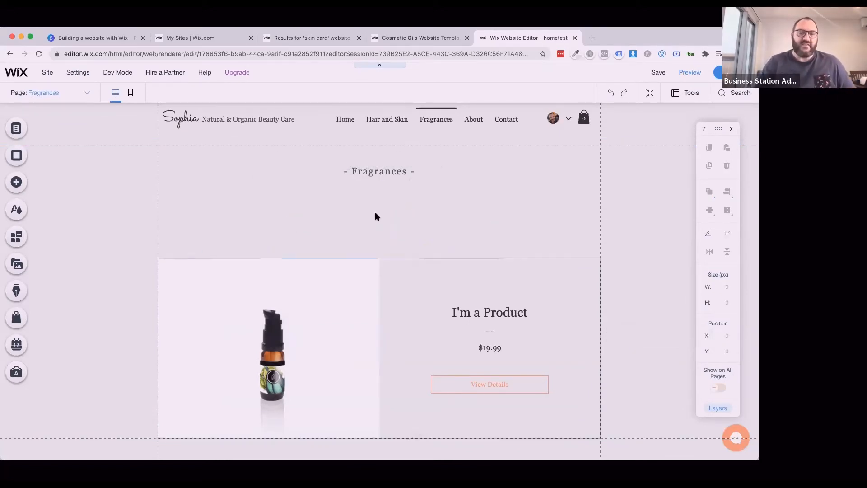
Browse the decorative elements to add, including logos and badges, characters, arrows, lines, icons, and animals and nature art
click(26, 185)
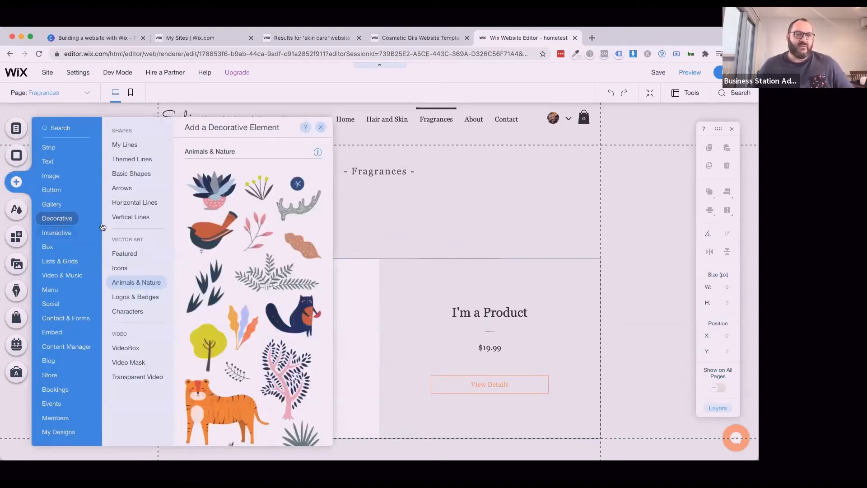
mouse_move(60, 230)
mouse_move(133, 226)
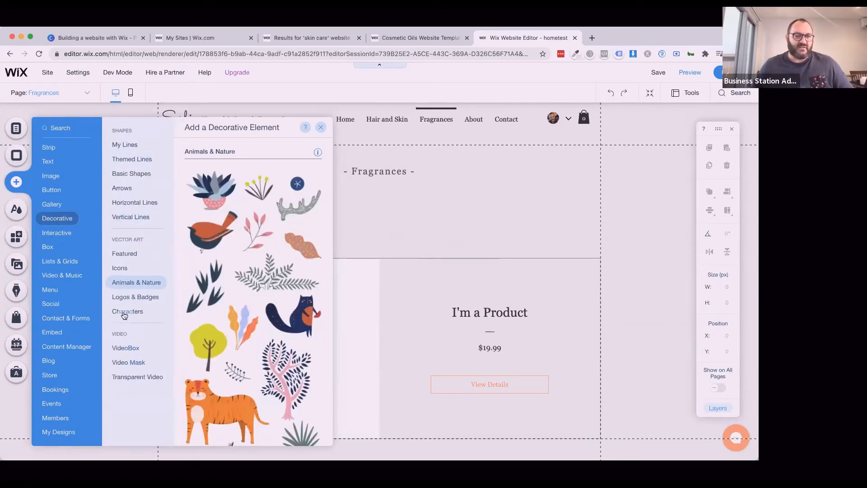
click(126, 300)
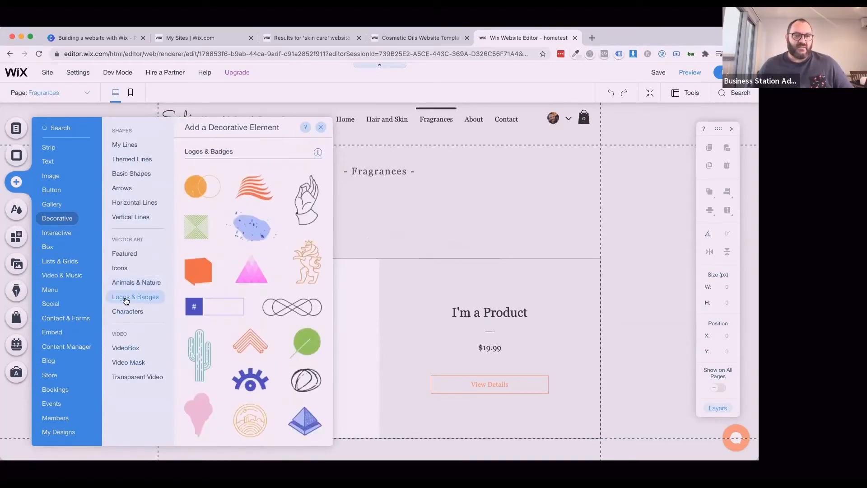
click(127, 312)
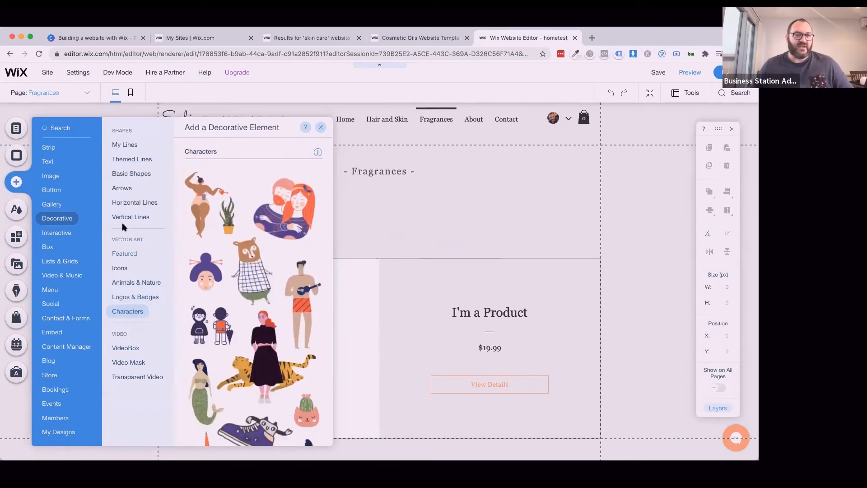
click(121, 189)
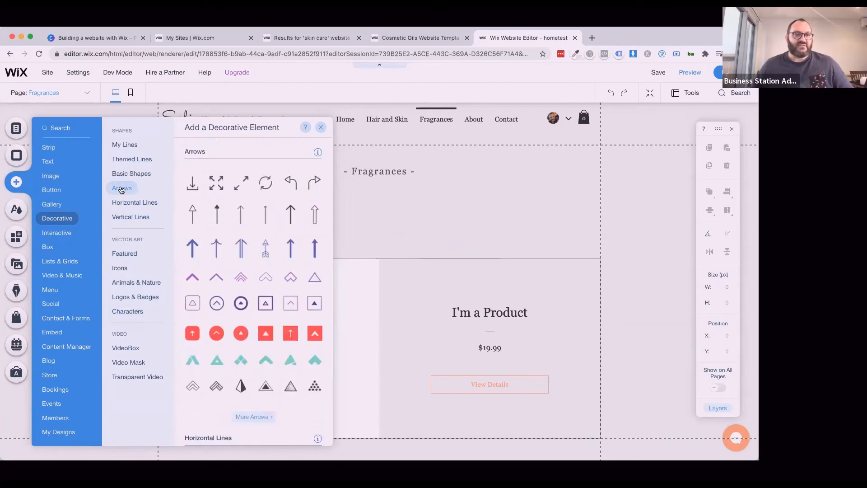
scroll(263, 341, down, 10)
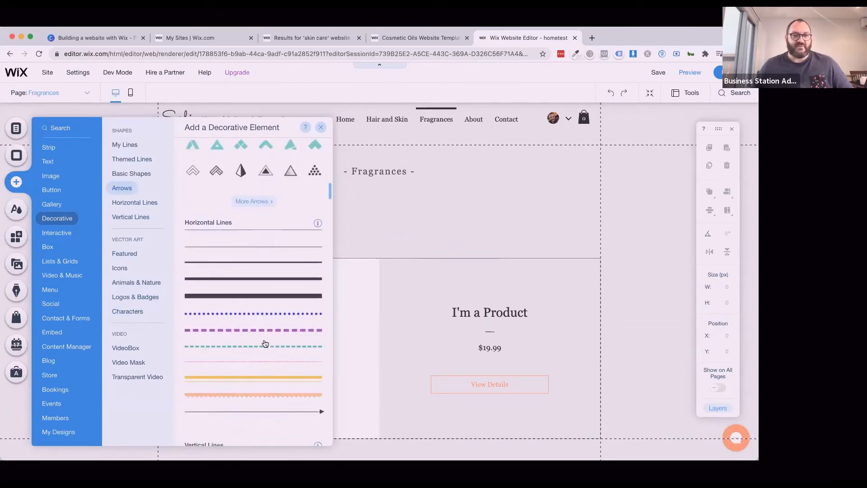
scroll(265, 344, down, 10)
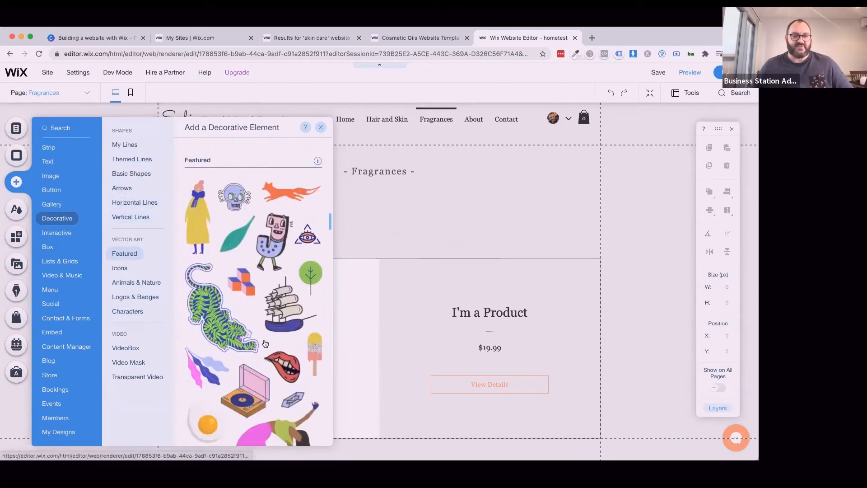
scroll(265, 343, down, 10)
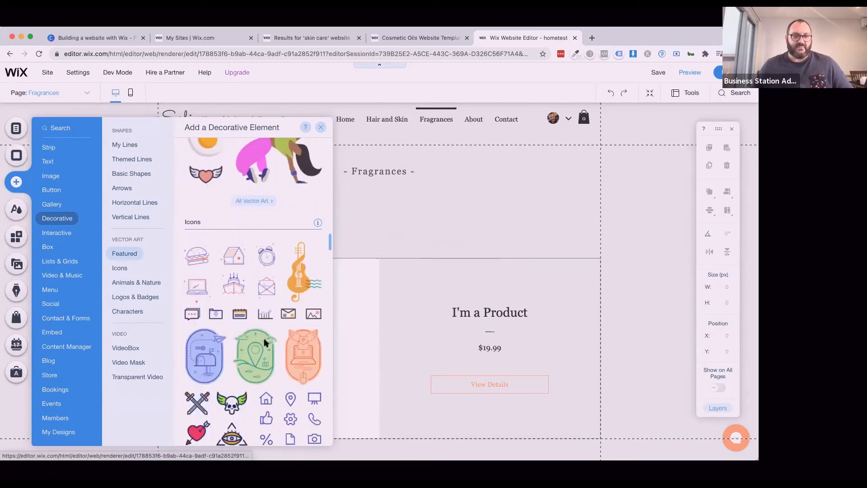
scroll(265, 344, down, 10)
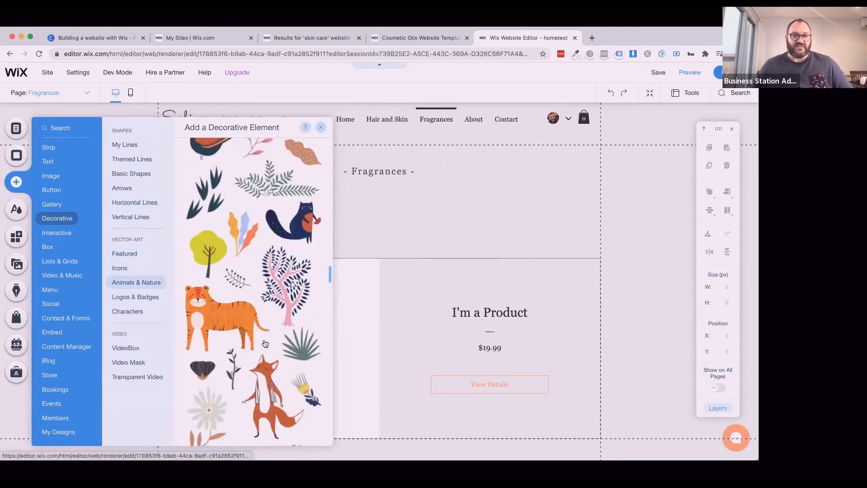
scroll(265, 344, down, 9)
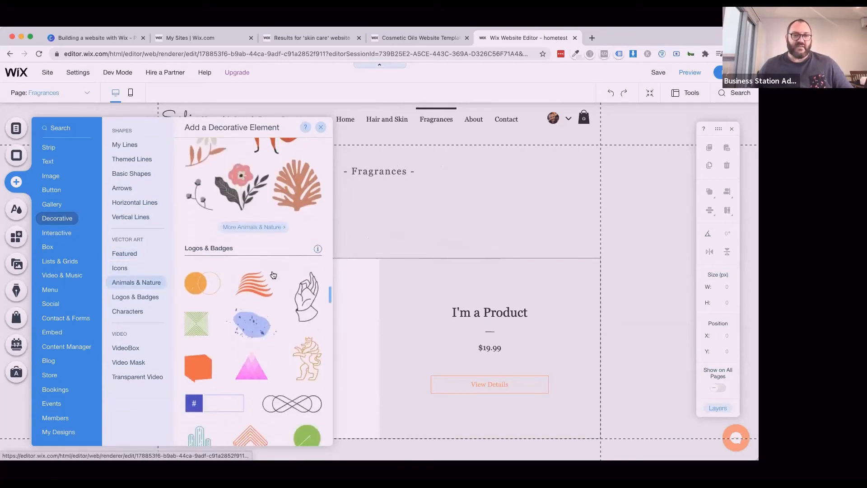
Add the dark beaded-branch Plant vector art from the full Animals & Nature collection to the Fragrances page
click(258, 227)
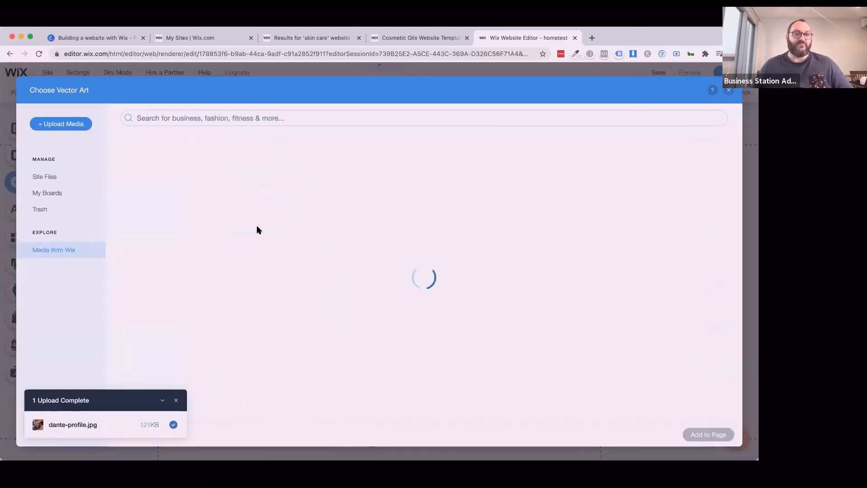
click(177, 401)
scroll(453, 325, down, 3)
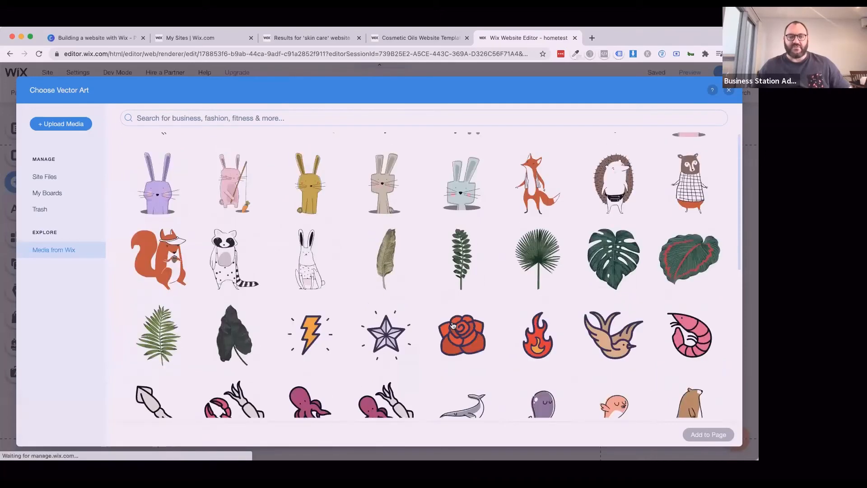
scroll(539, 352, down, 15)
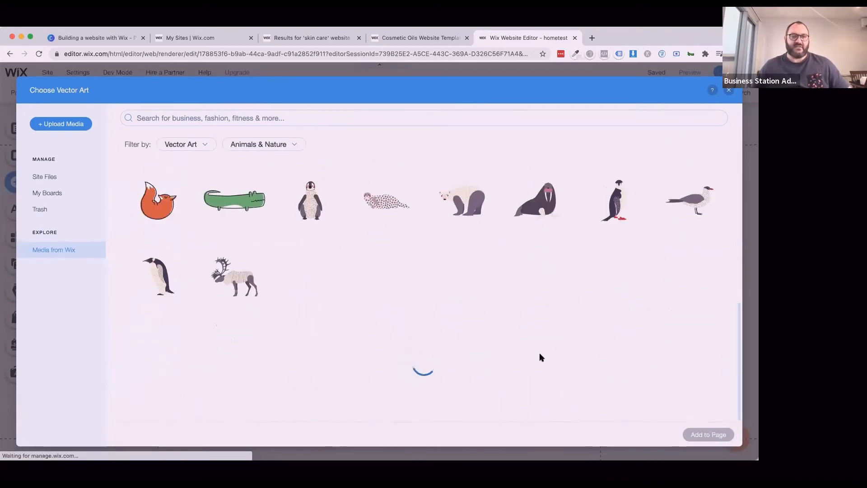
scroll(453, 155, down, 5)
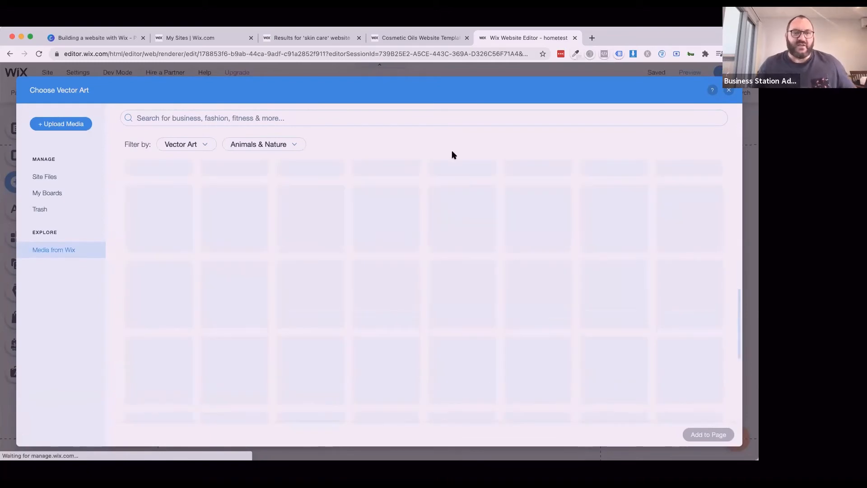
scroll(462, 258, down, 5)
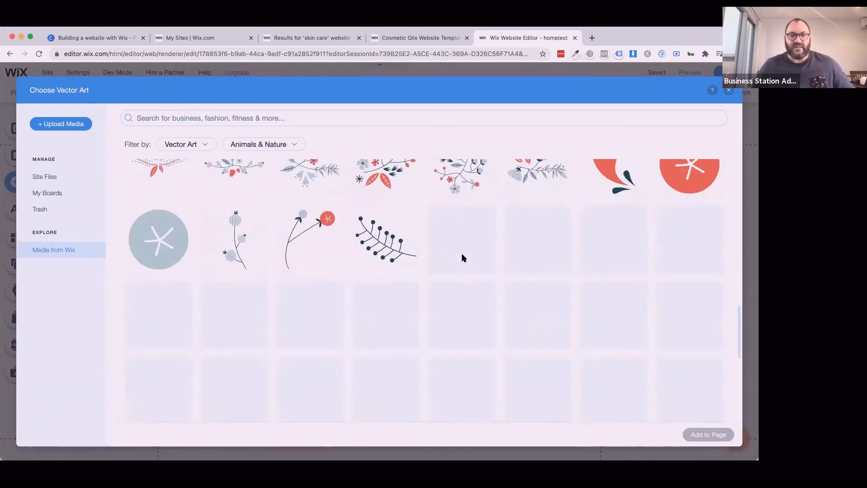
scroll(379, 281, up, 1)
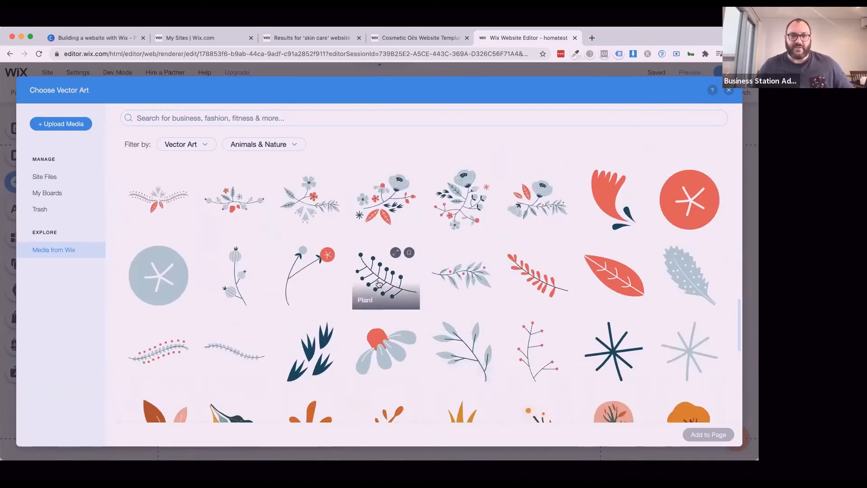
click(379, 283)
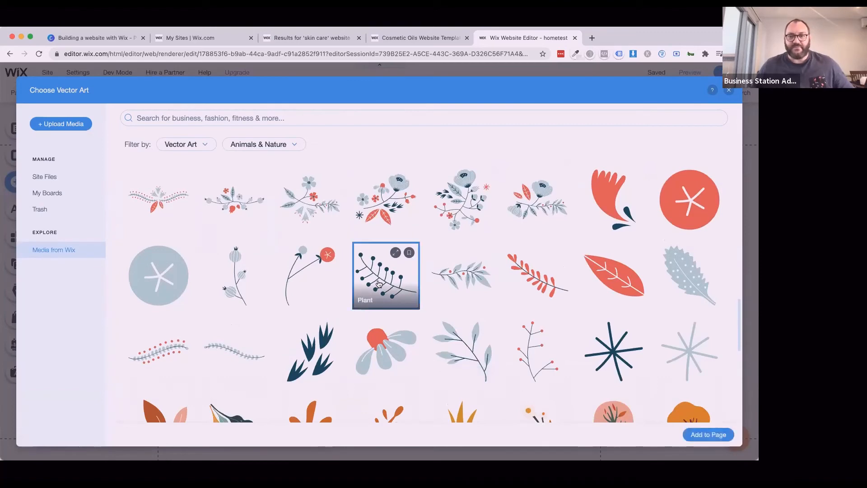
click(713, 435)
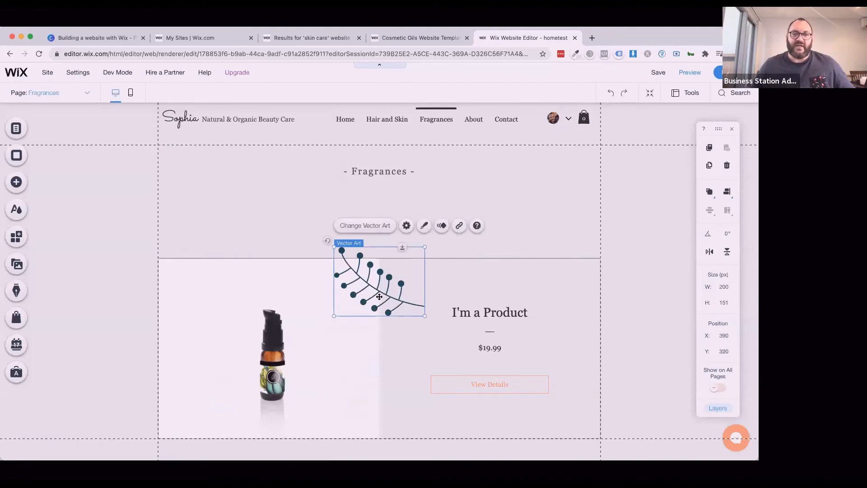
Move the plant artwork up out of the product widget so it overlaps the start of the Fragrances heading, and deselect it
drag(354, 263, 326, 187)
drag(360, 216, 360, 216)
click(492, 210)
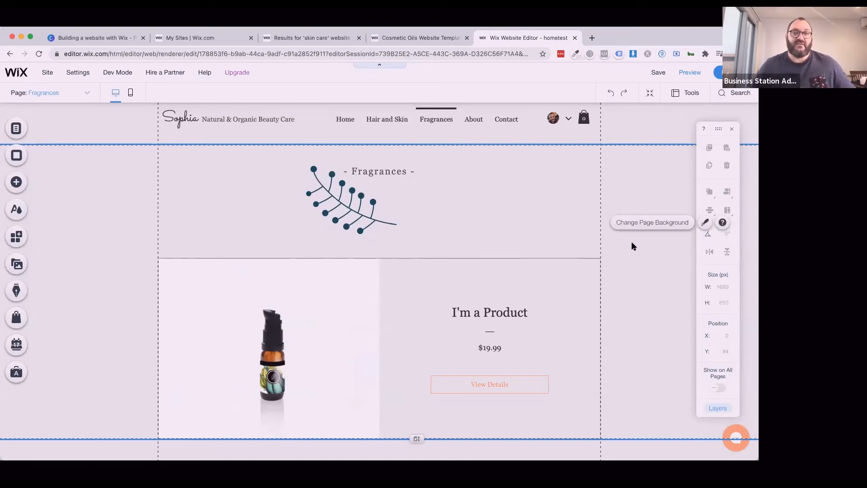
Open page management and review the store pages, signup and login, member pages, page transitions and site menu sections
scroll(619, 329, down, 3)
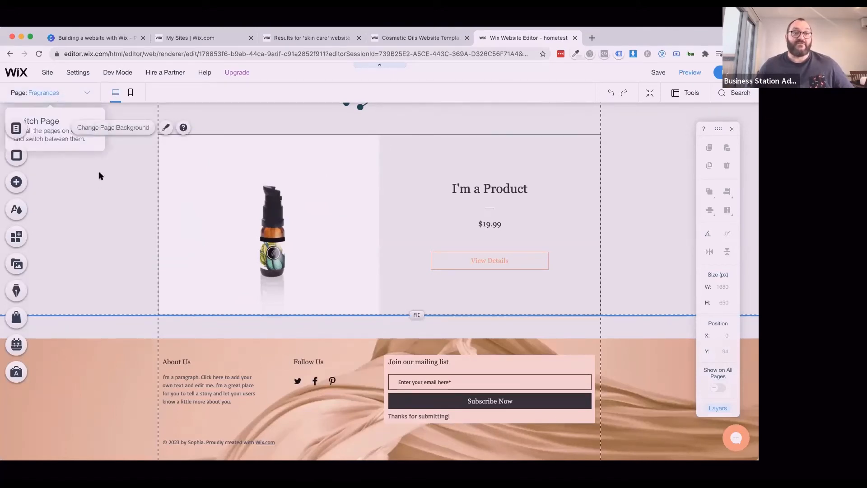
click(59, 93)
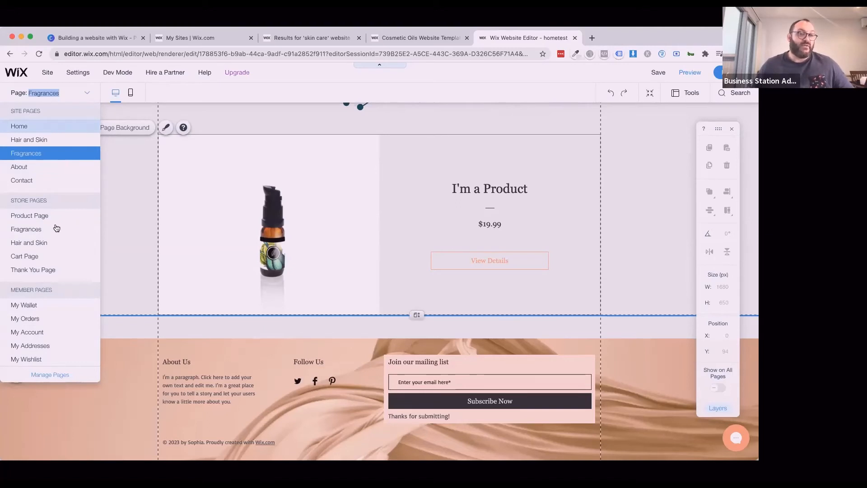
click(60, 375)
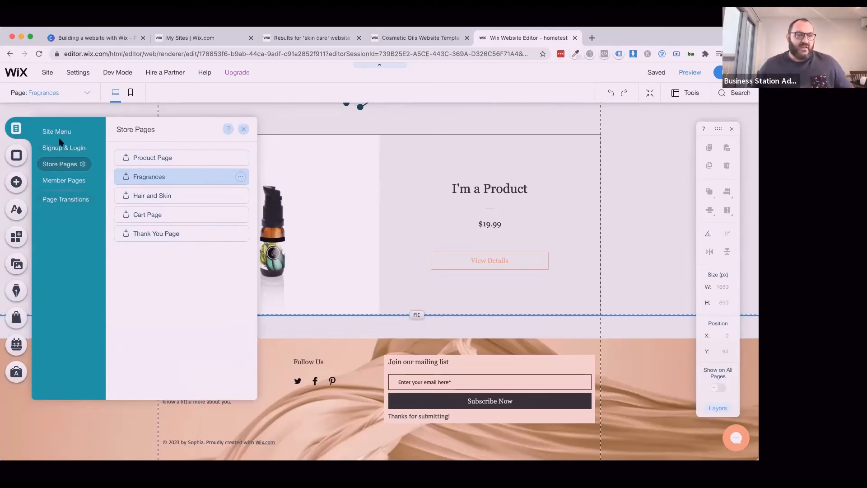
click(61, 149)
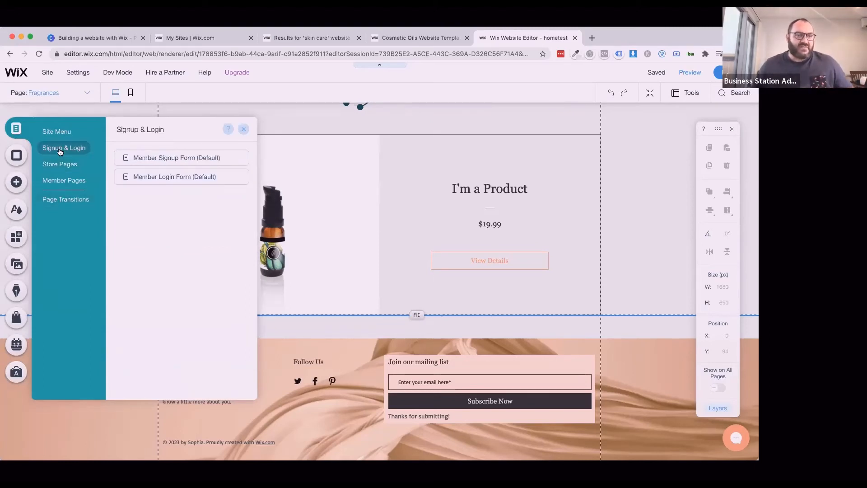
click(59, 184)
click(56, 200)
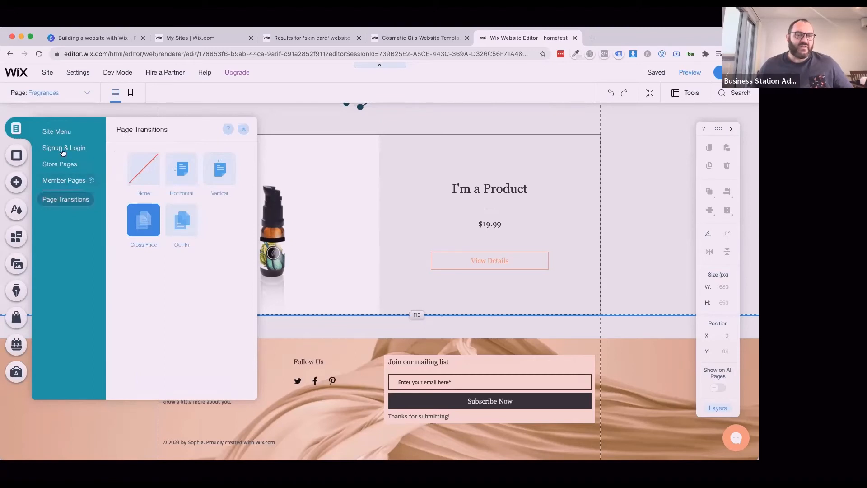
click(57, 134)
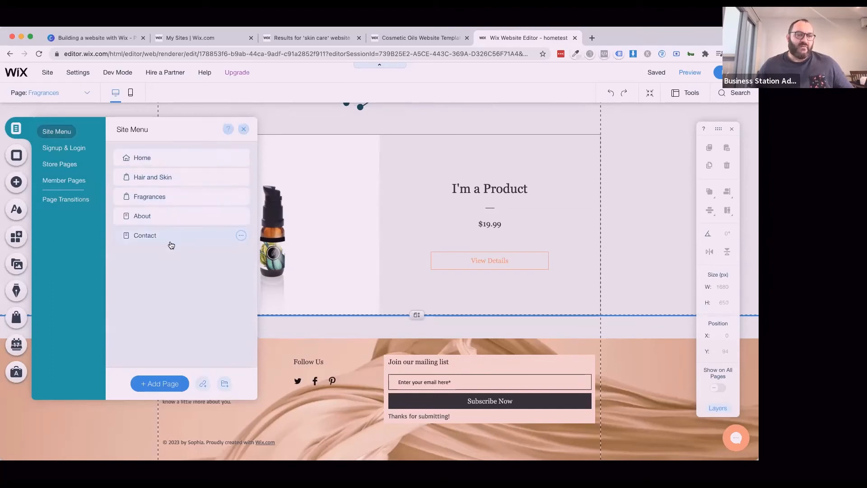
Add a new page named Blog to the site menu and close page management
click(160, 383)
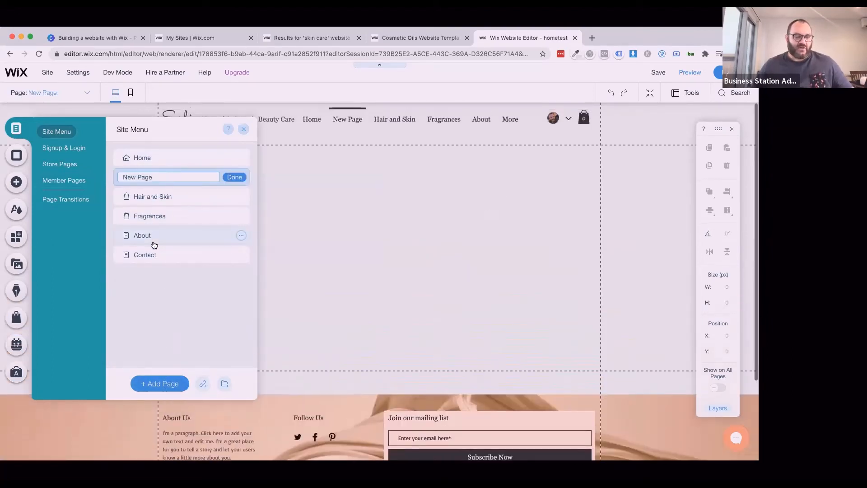
text(Blog)
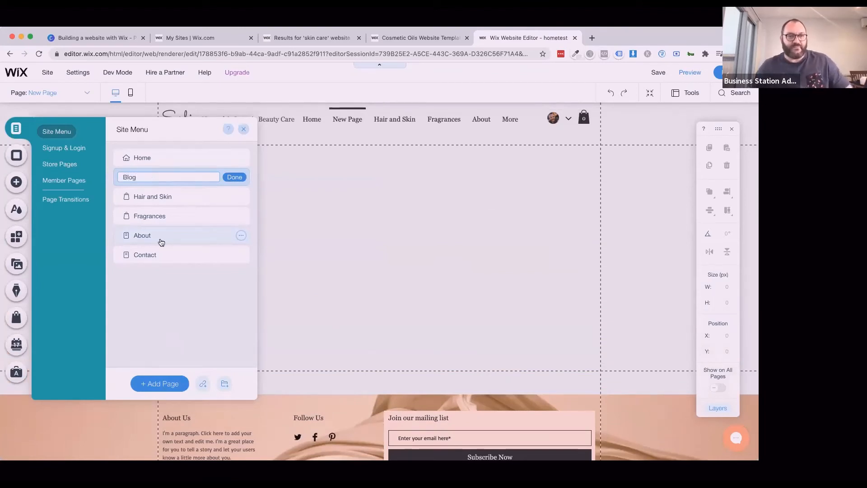
click(232, 177)
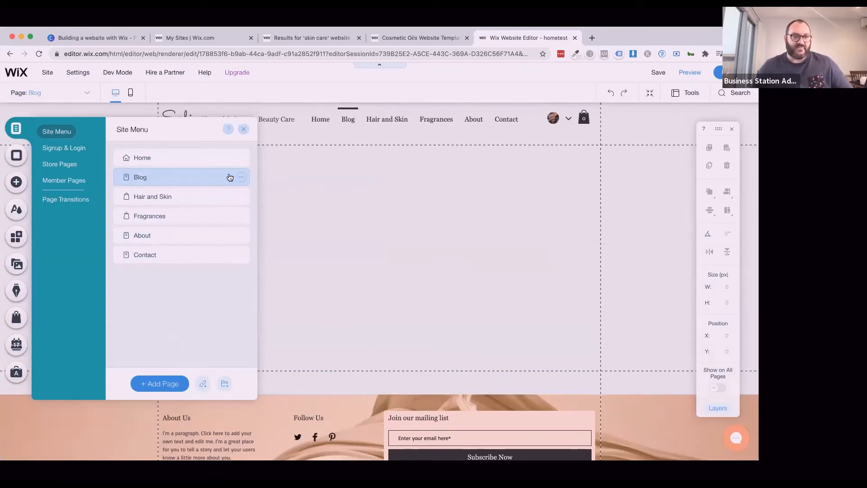
click(244, 129)
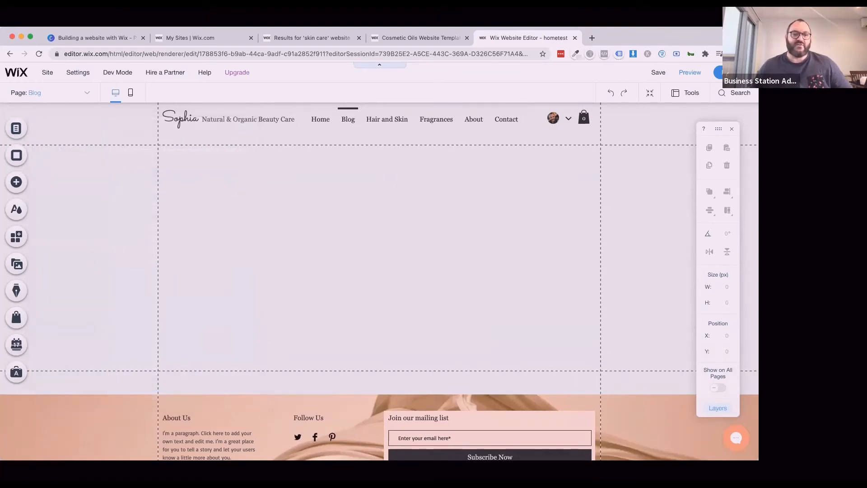
Search the editor for blog and add the free Wix Blog app to the site
scroll(214, 420, down, 3)
scroll(184, 362, up, 3)
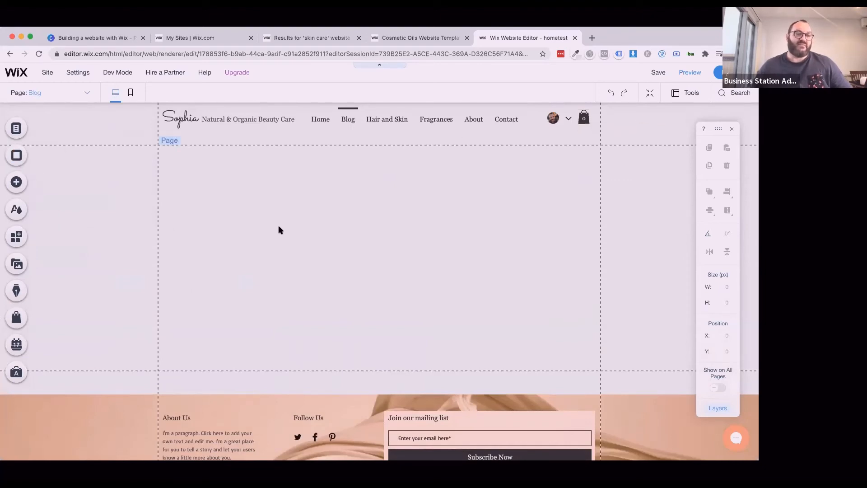
click(17, 183)
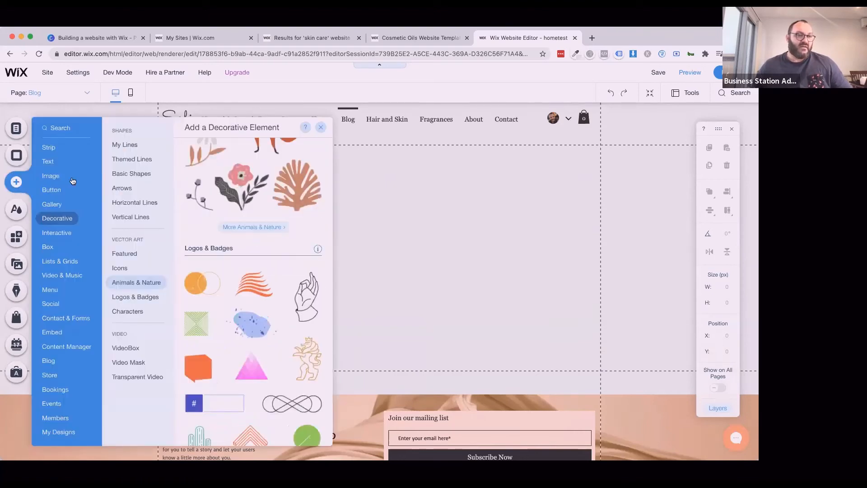
click(62, 130)
text(blog)
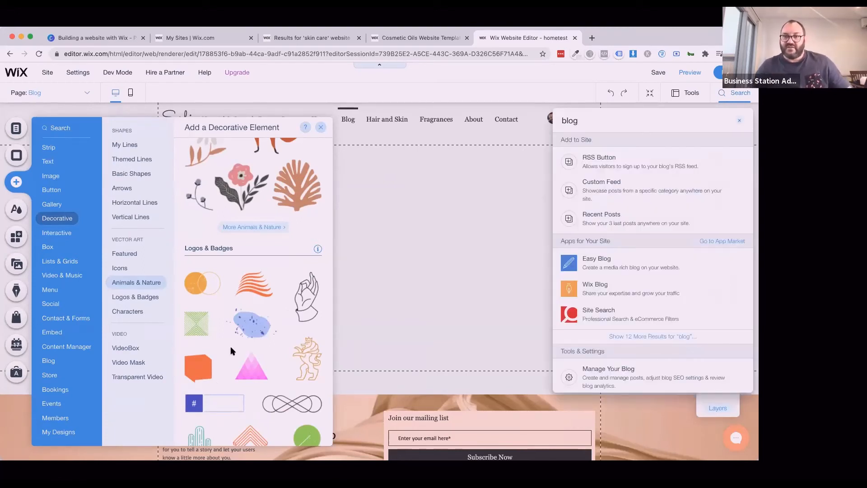
click(595, 290)
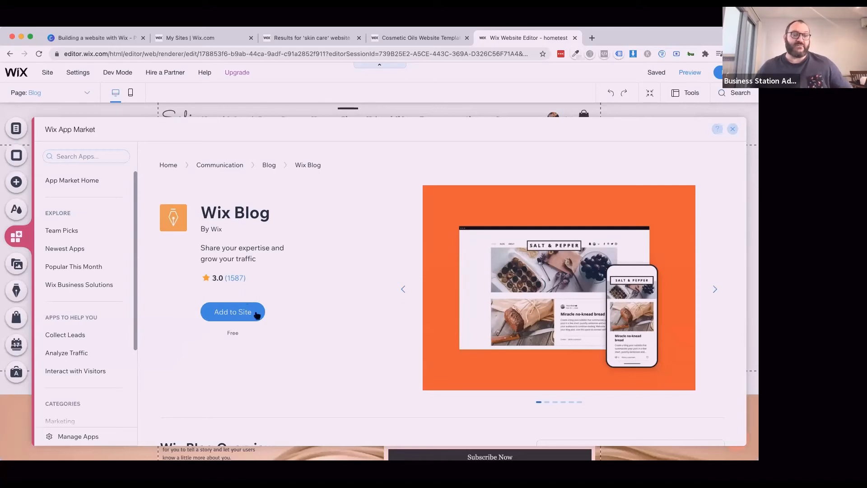
click(233, 308)
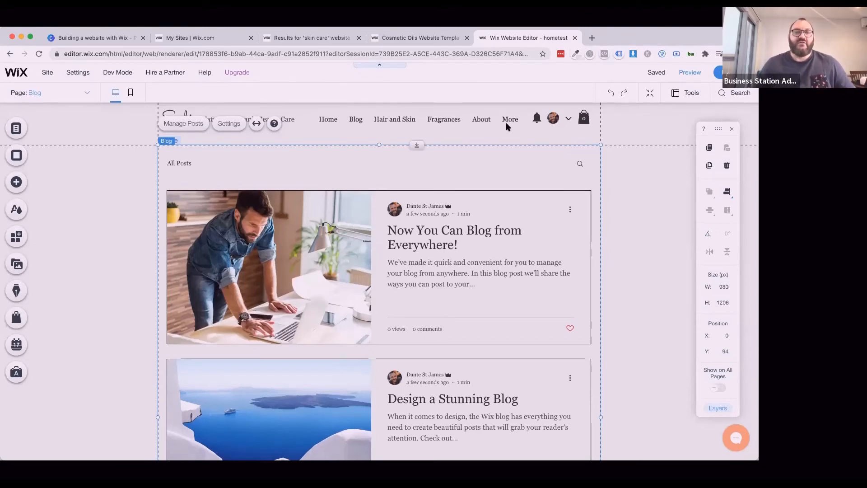
Hide the author name, likes counter, comments counter and views counter from the blog feed
click(629, 130)
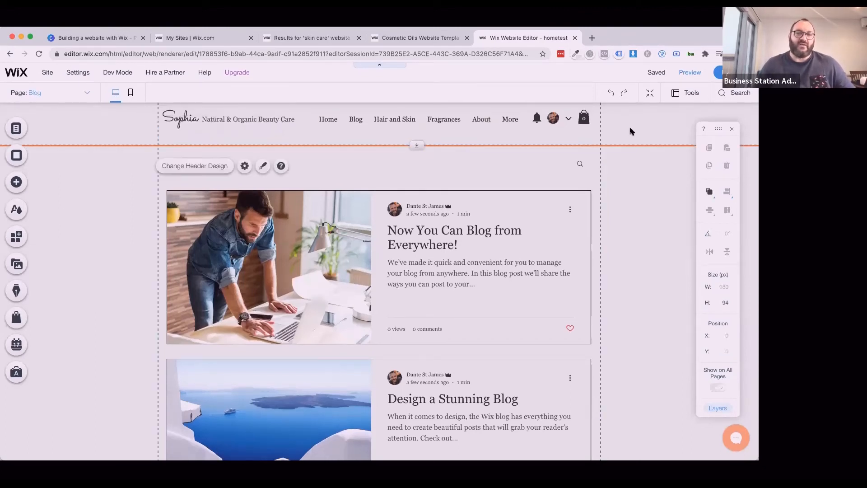
click(508, 210)
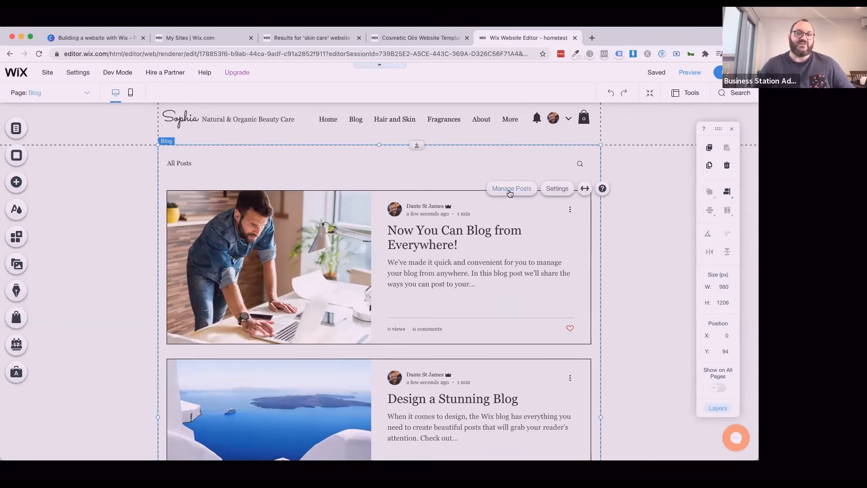
click(557, 189)
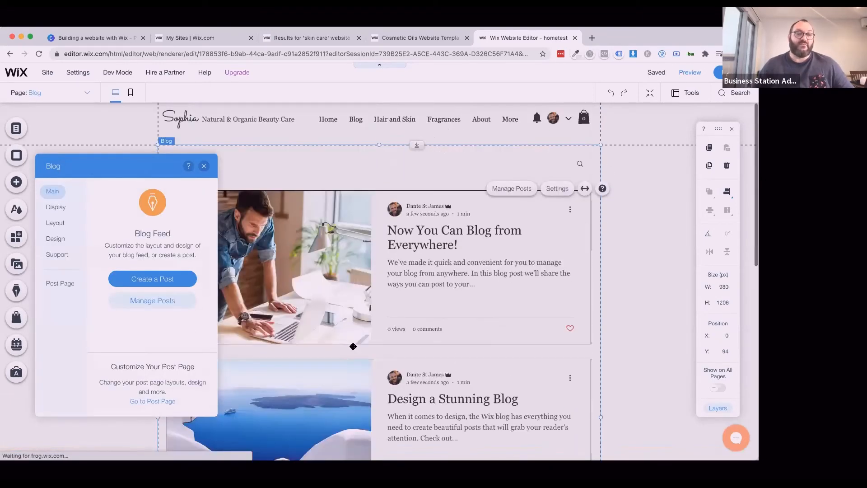
click(160, 284)
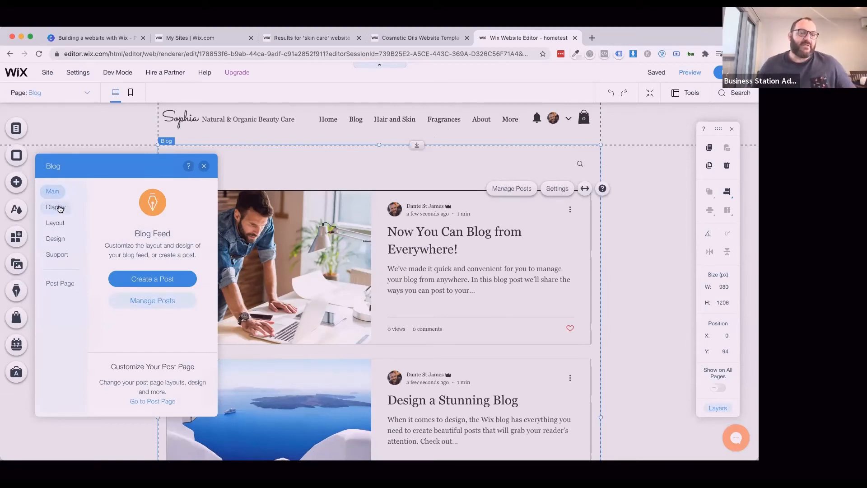
click(56, 208)
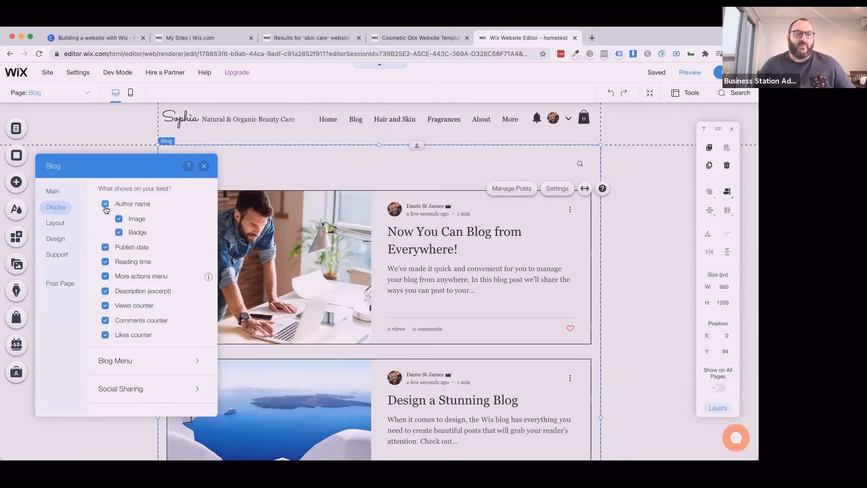
click(106, 206)
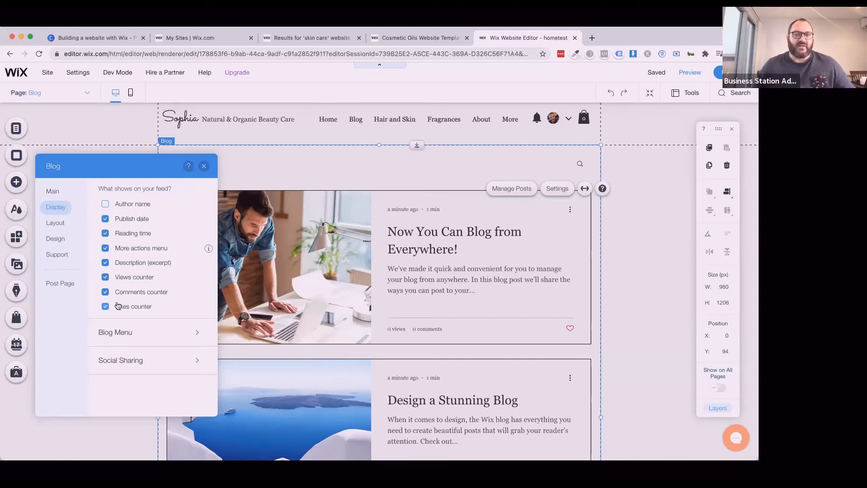
click(106, 307)
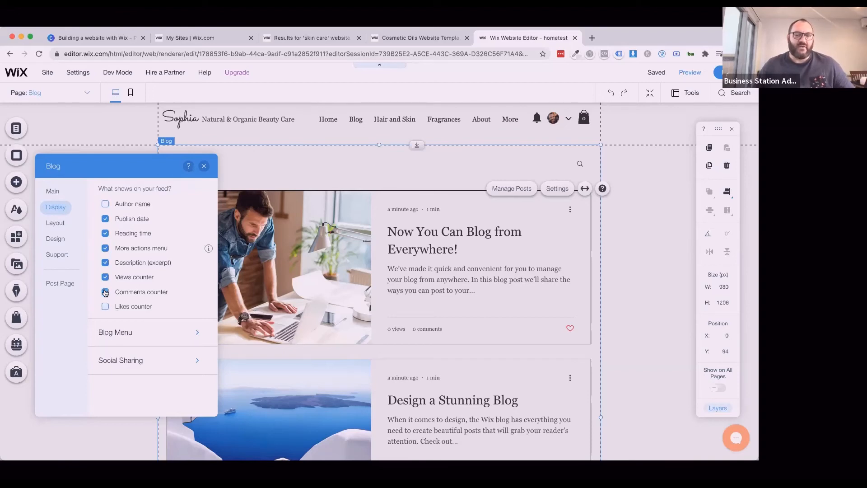
click(106, 292)
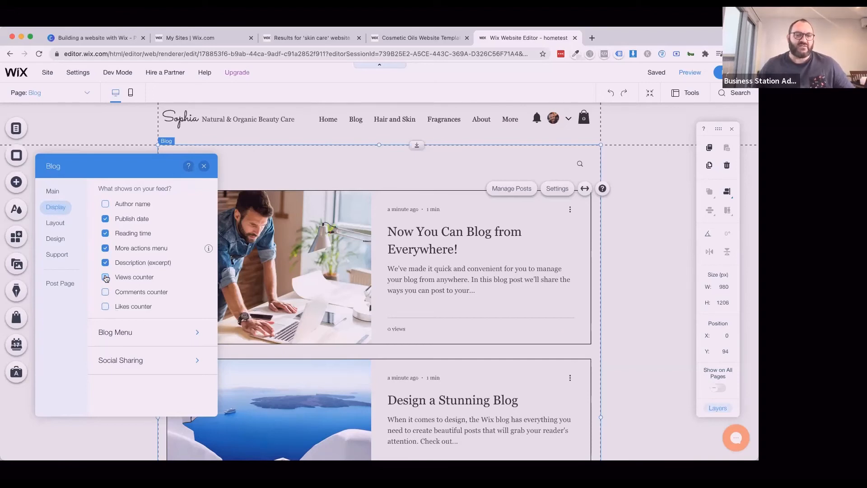
click(105, 277)
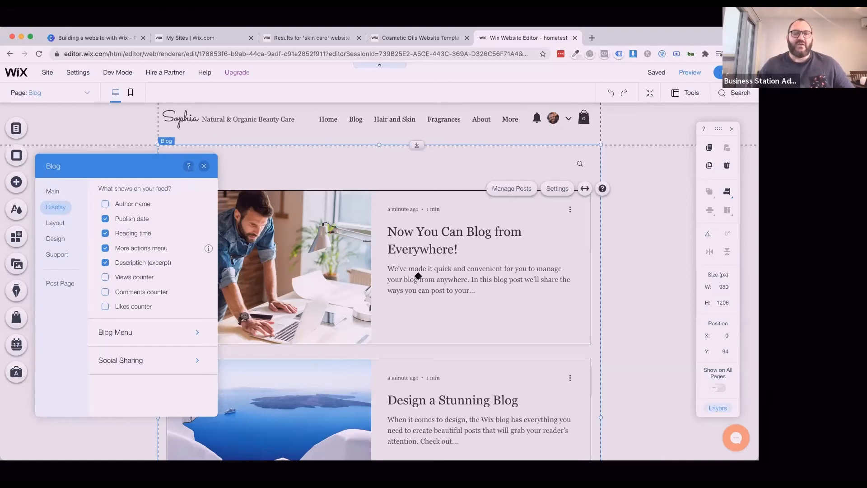
Turn off the blog menu above the post feed, close the blog settings and deselect the blog
click(129, 334)
drag(141, 175, 519, 213)
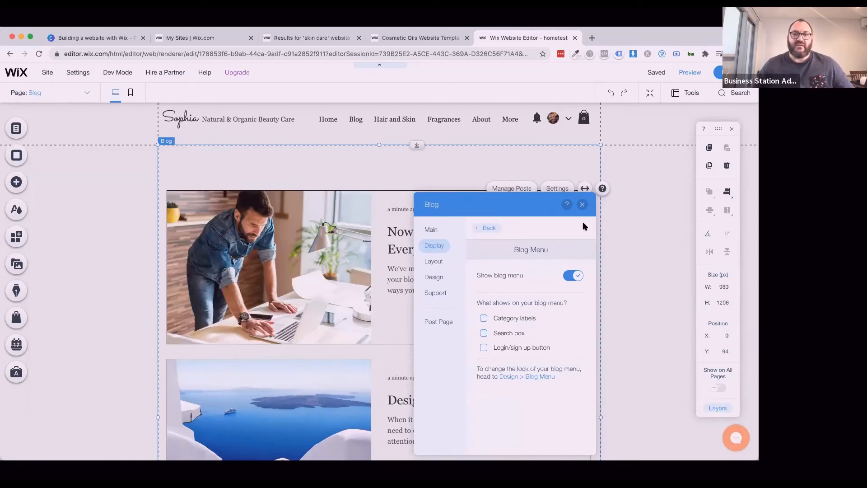
click(573, 277)
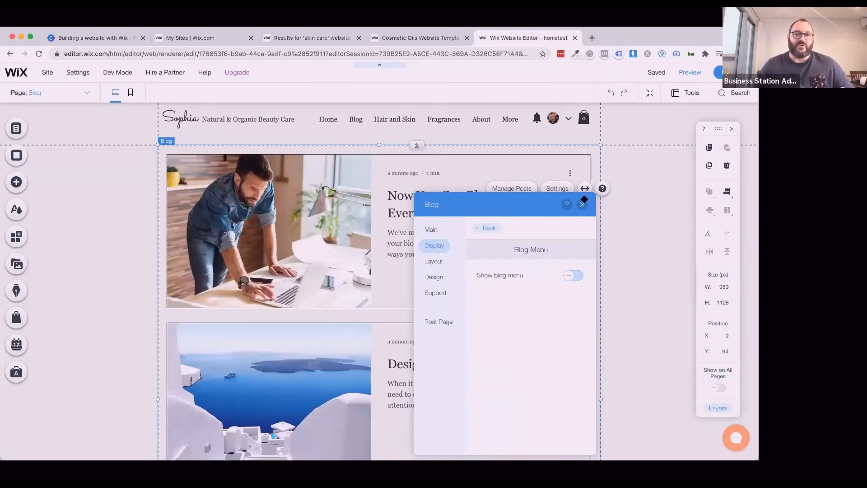
click(582, 205)
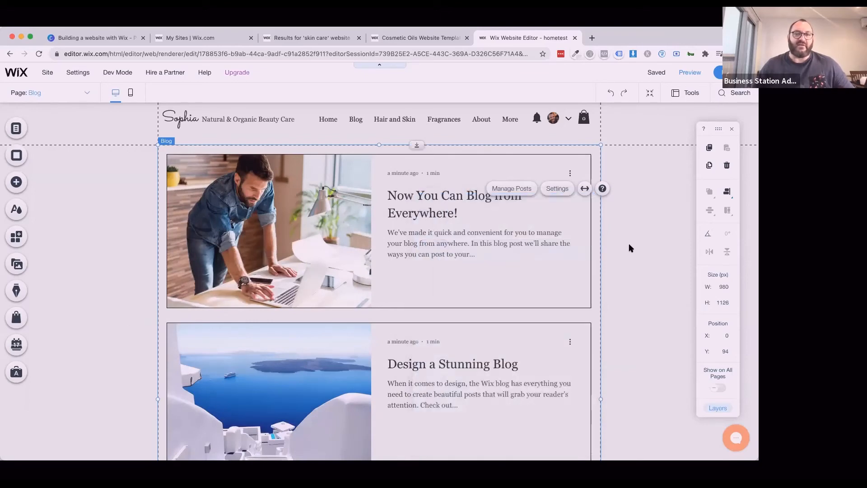
click(115, 208)
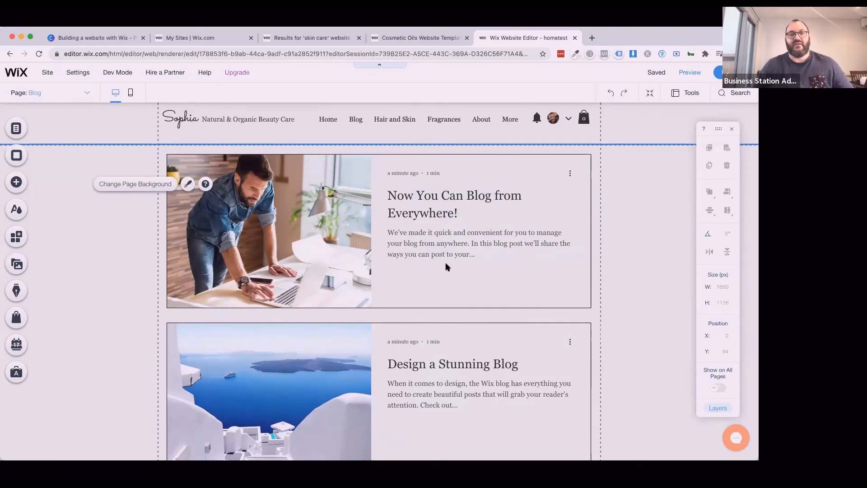
Set the post background of the all-posts blog feed to the light pink #FFCCCC in the Posts design settings
click(409, 285)
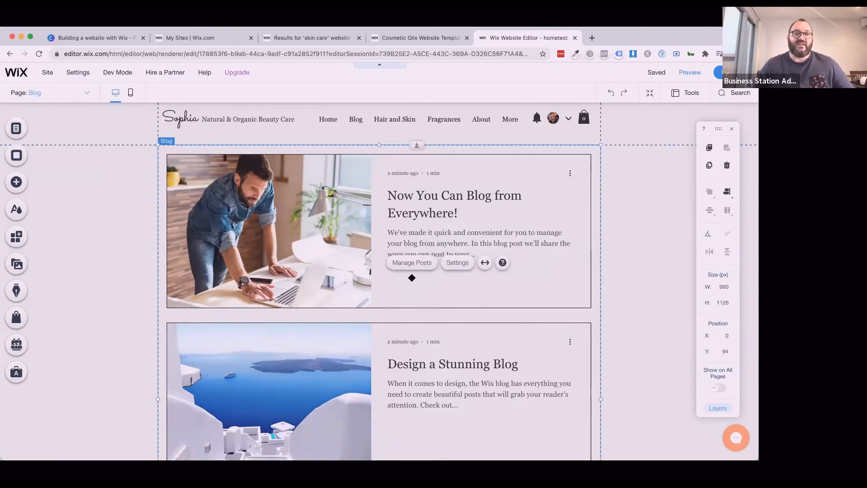
right_click(304, 207)
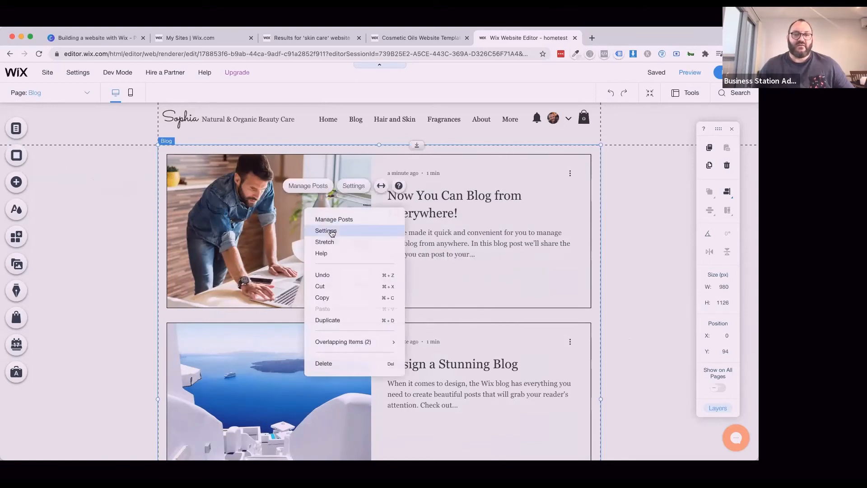
mouse_move(323, 347)
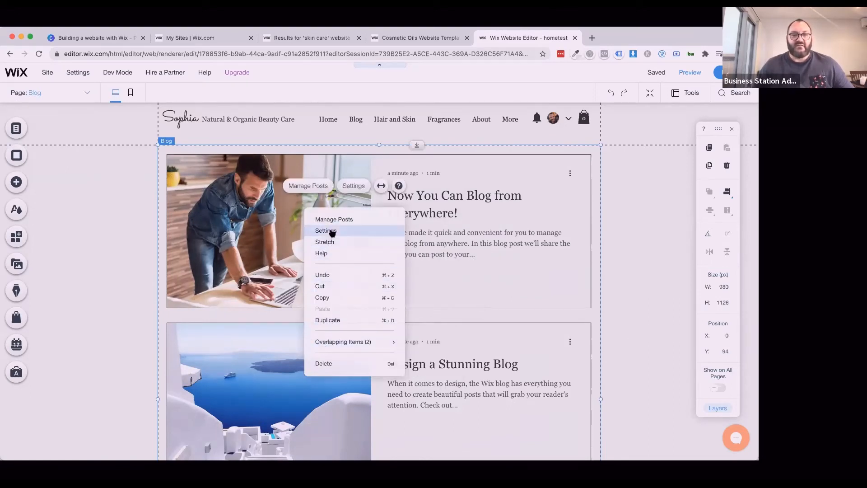
click(332, 232)
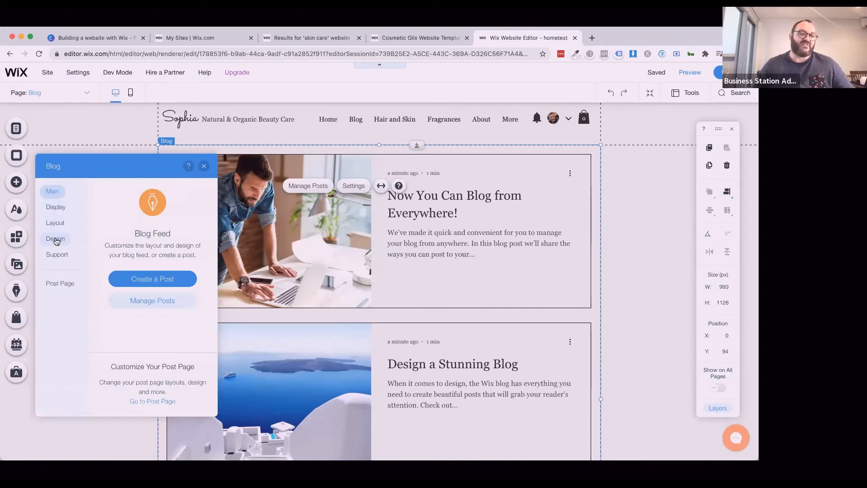
click(56, 240)
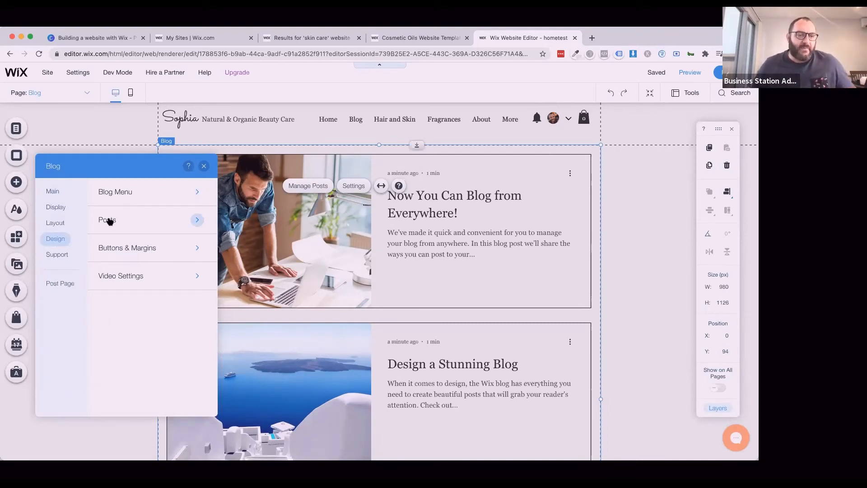
click(109, 221)
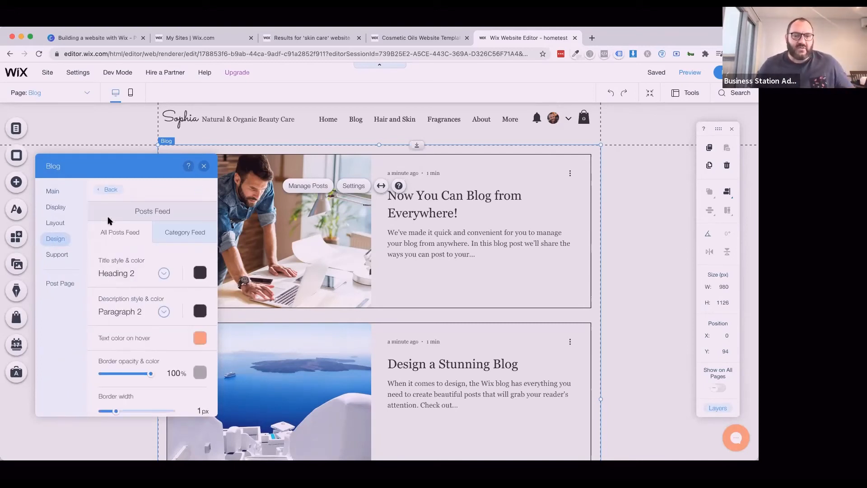
scroll(109, 276, down, 1)
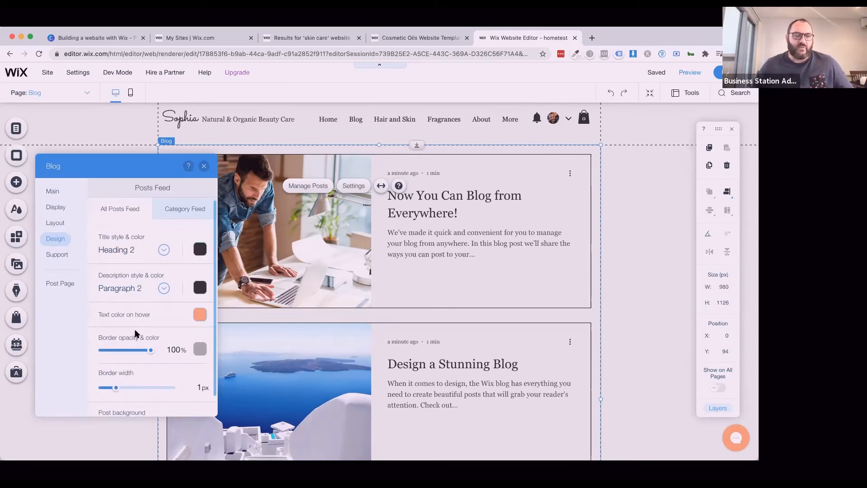
scroll(136, 333, down, 1)
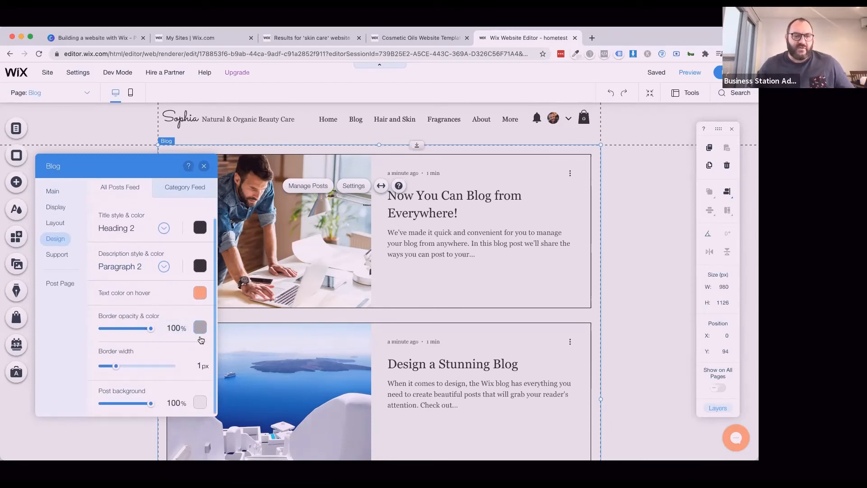
drag(150, 329, 187, 330)
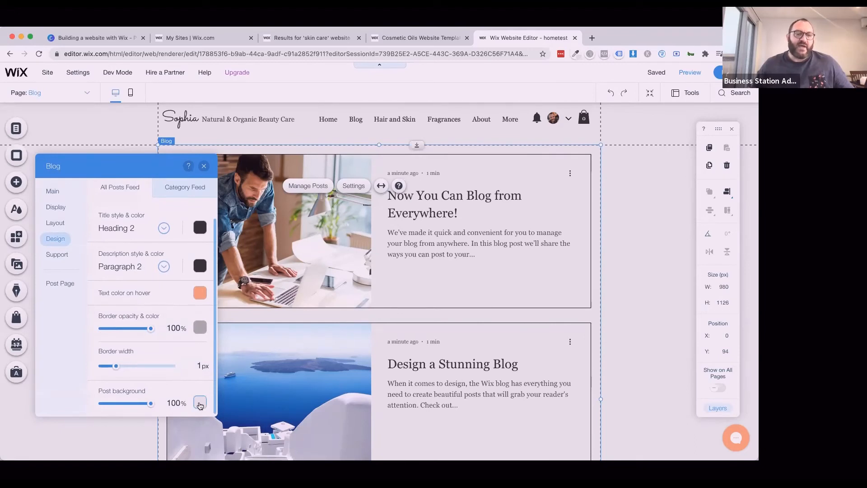
click(200, 403)
click(260, 315)
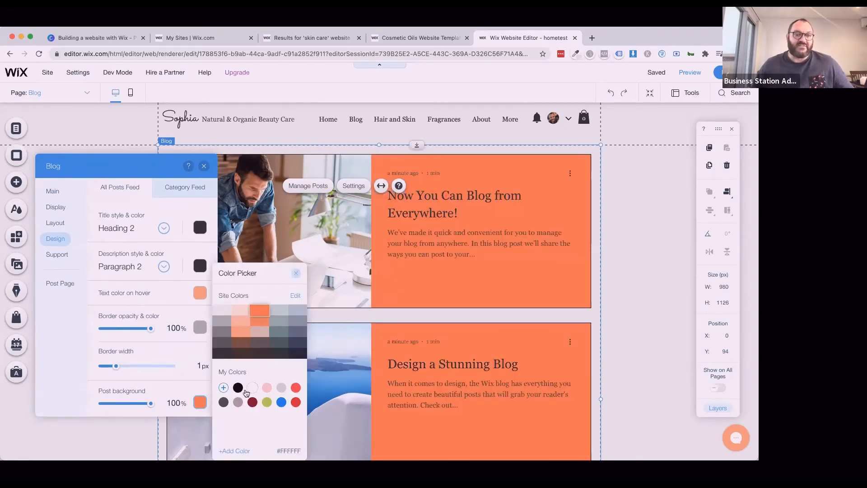
click(267, 388)
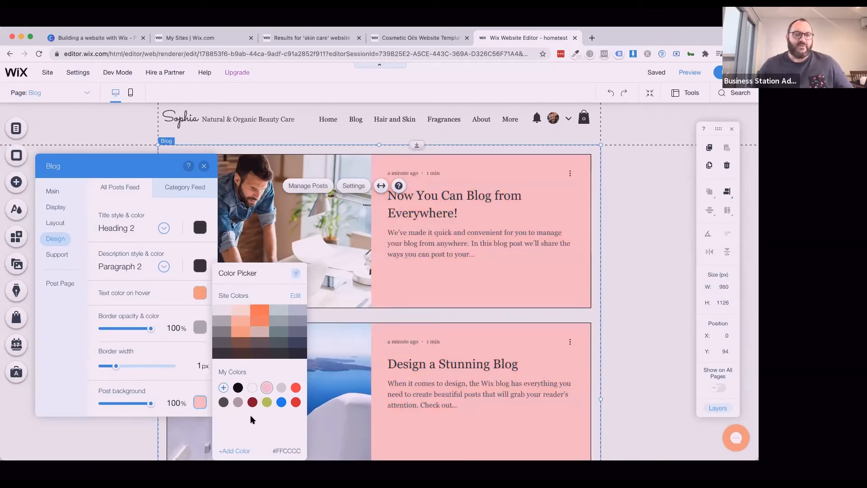
click(170, 385)
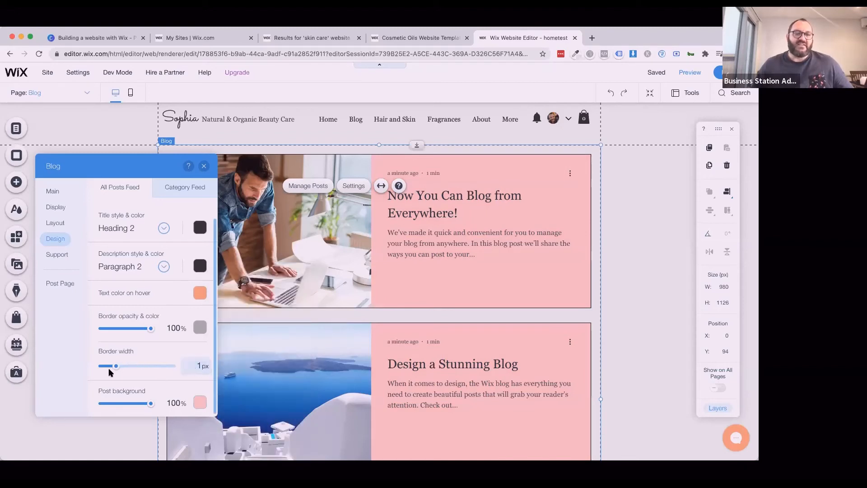
Set the blog posts' border width to 0 px, and preview the Blog page before returning to the editor
drag(115, 368, 75, 366)
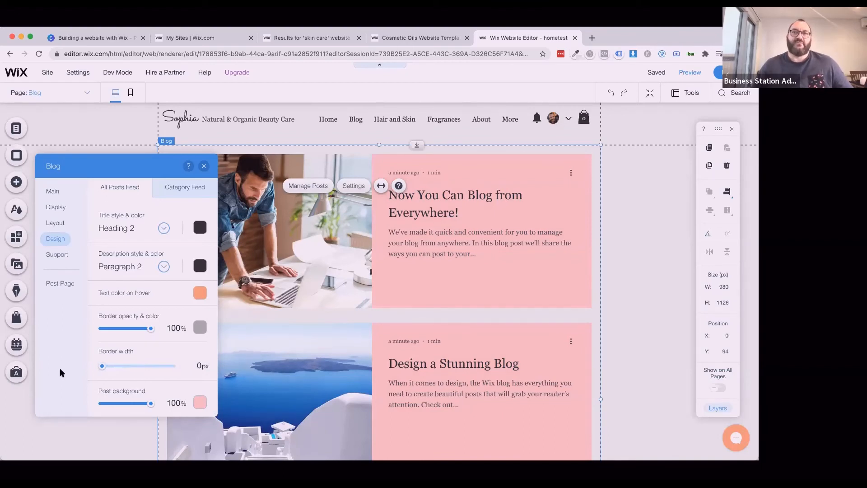
click(204, 166)
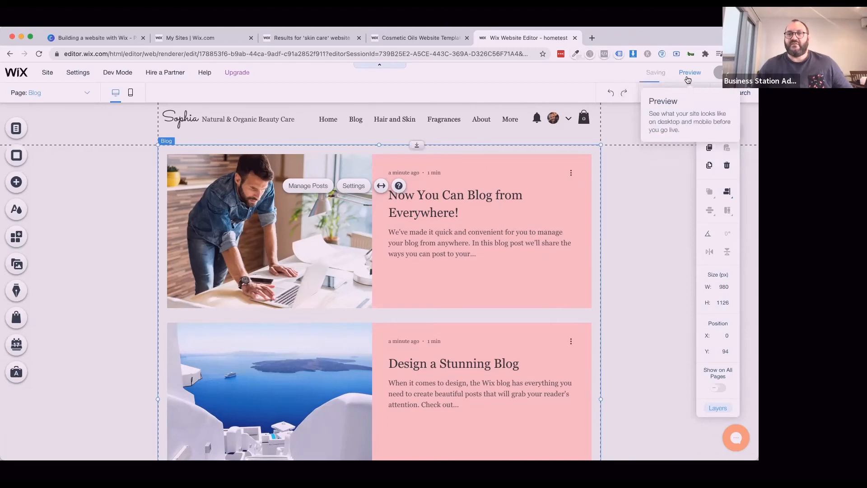
click(690, 73)
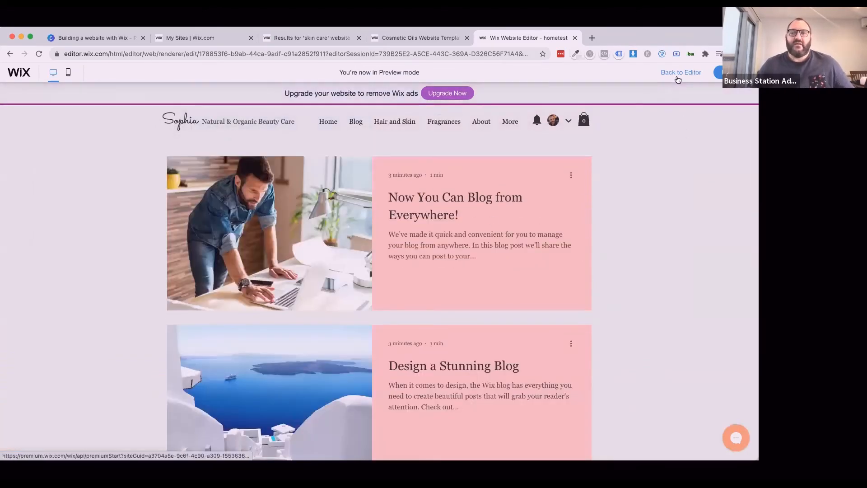
click(680, 73)
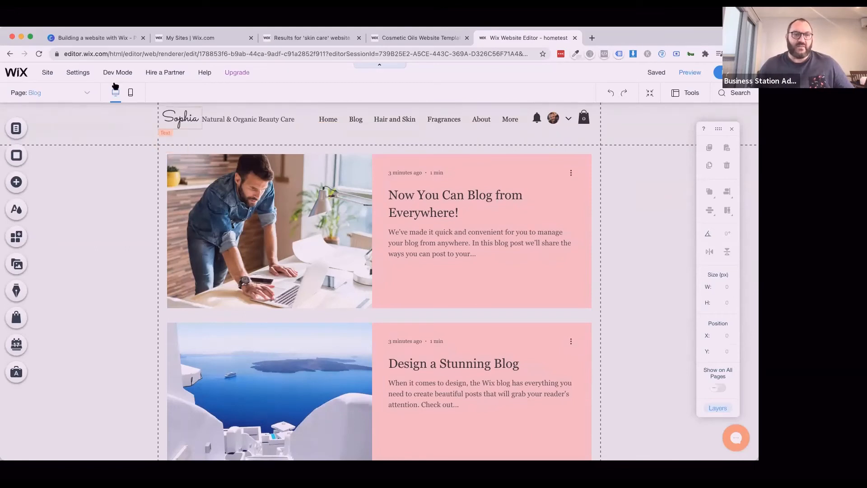
Open the Contact page and review its contact details, social links and message form
click(82, 95)
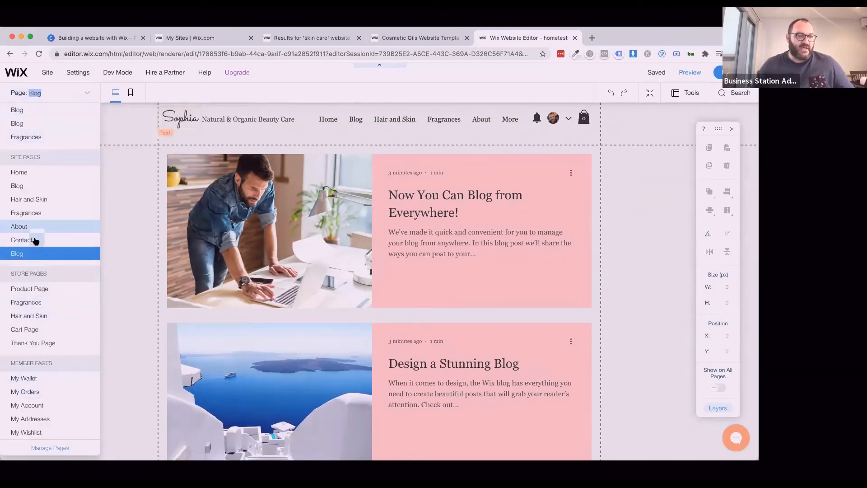
click(34, 243)
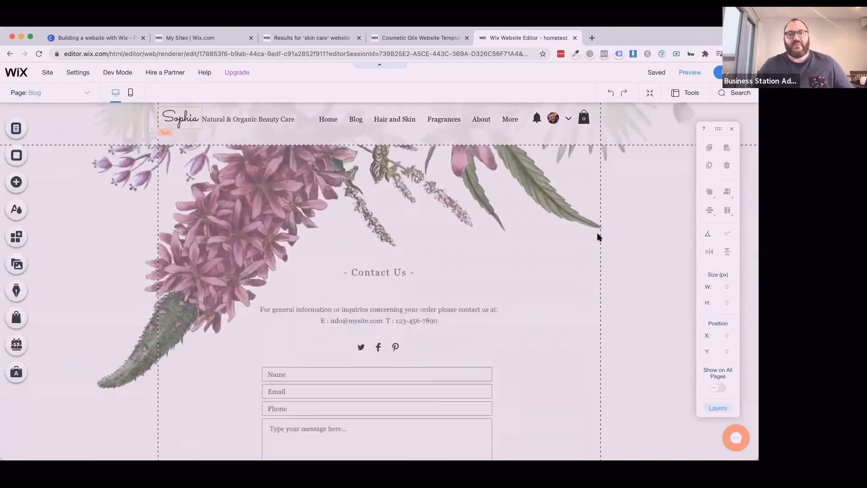
scroll(434, 337, down, 2)
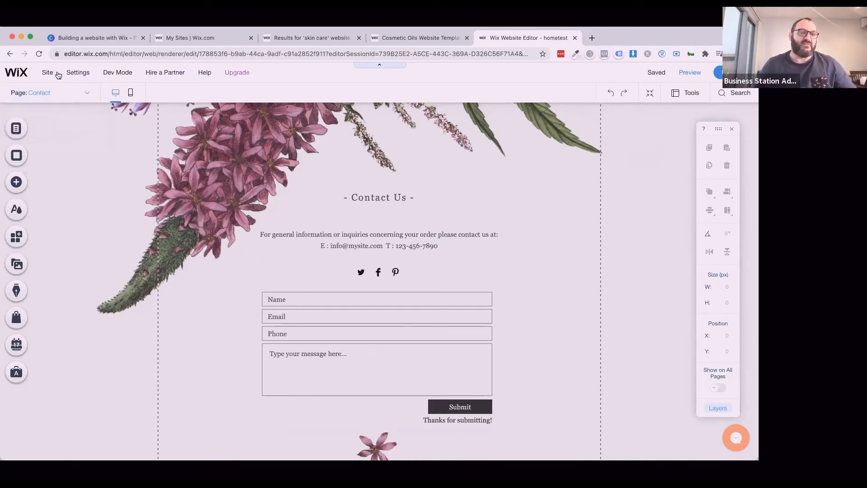
mouse_move(47, 74)
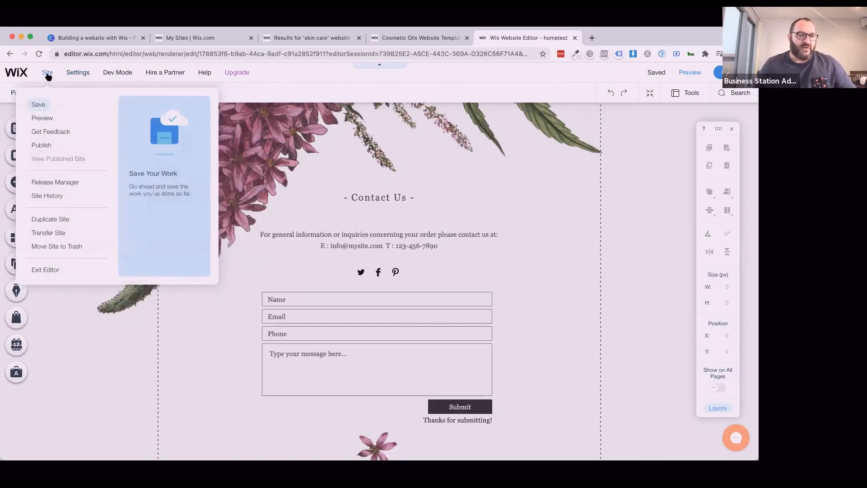
mouse_move(76, 74)
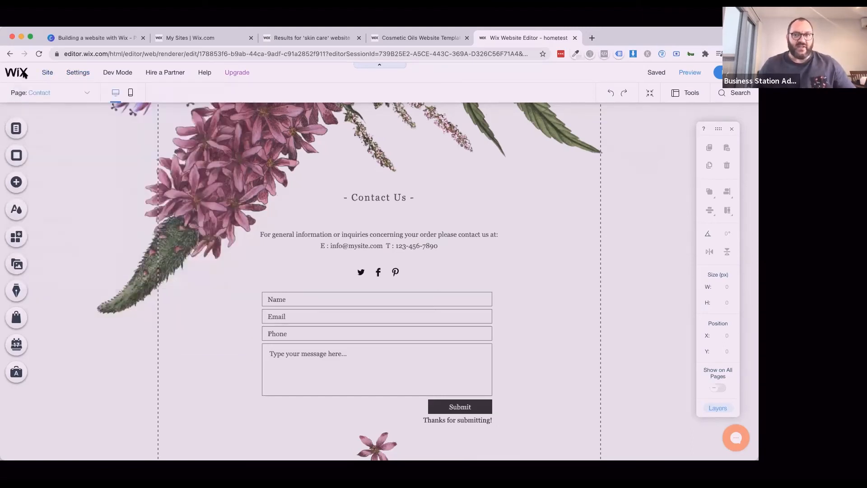
Close the browser tabs with the skin care template results and the Cosmetic Oils template preview
click(394, 45)
click(275, 39)
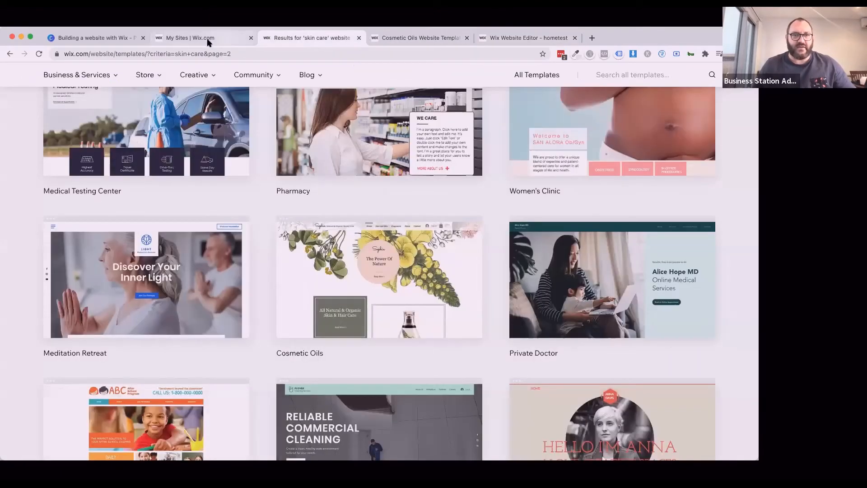
click(223, 38)
click(355, 38)
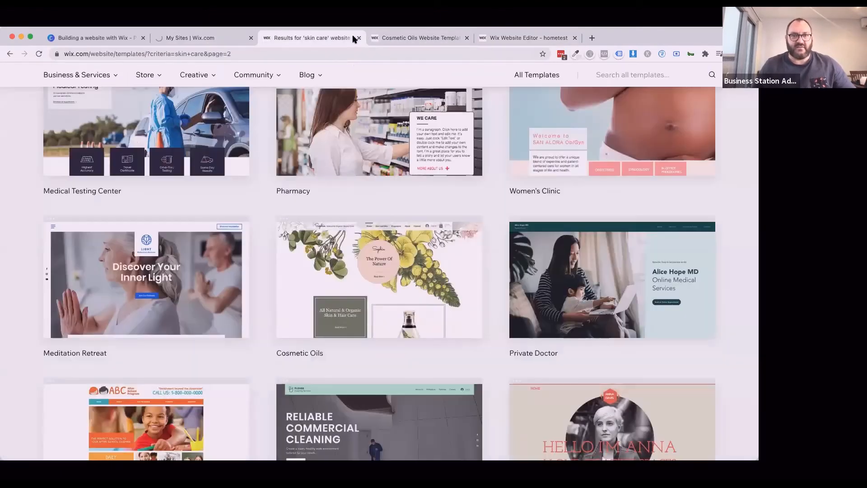
click(359, 38)
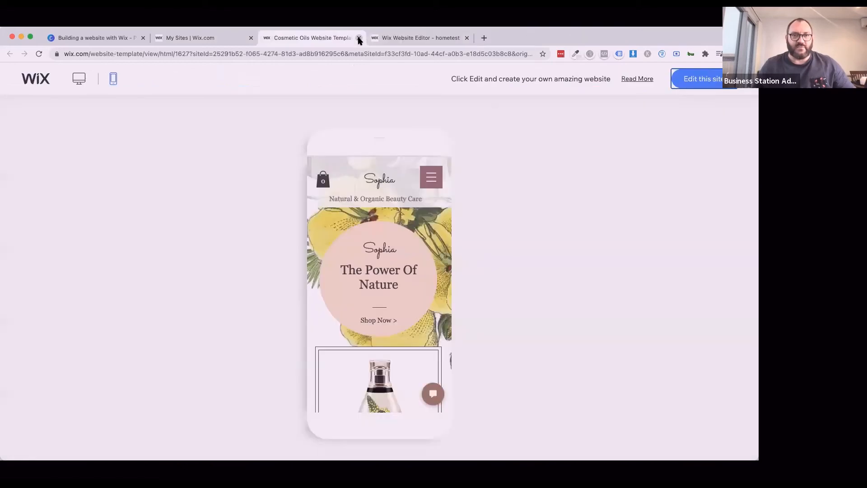
key(super+w)
From the My Sites page, open the account's Mailboxes page and review the personalized mailbox offer
click(213, 37)
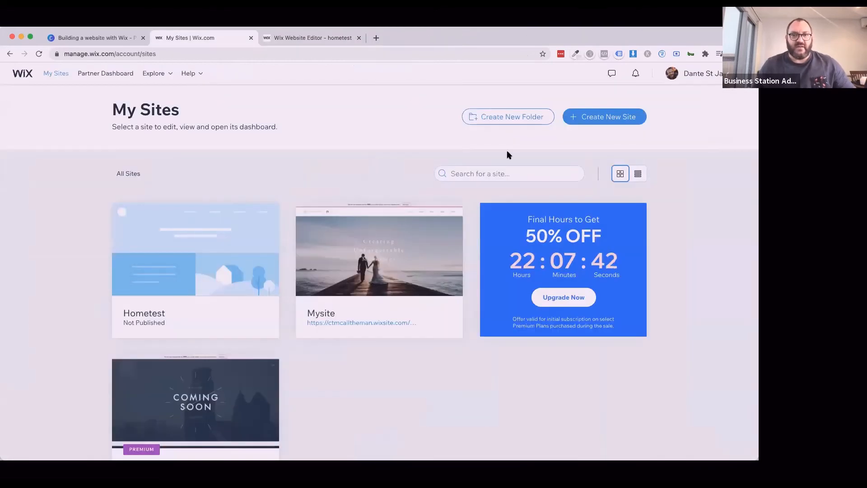
click(701, 74)
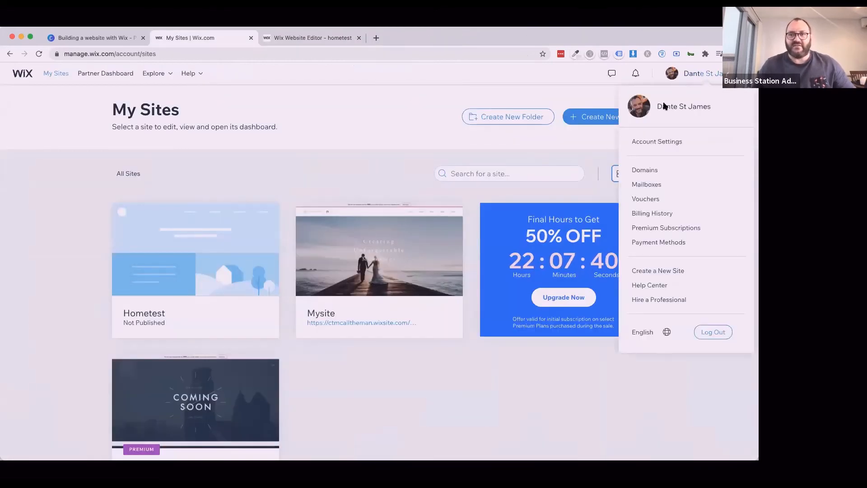
click(653, 185)
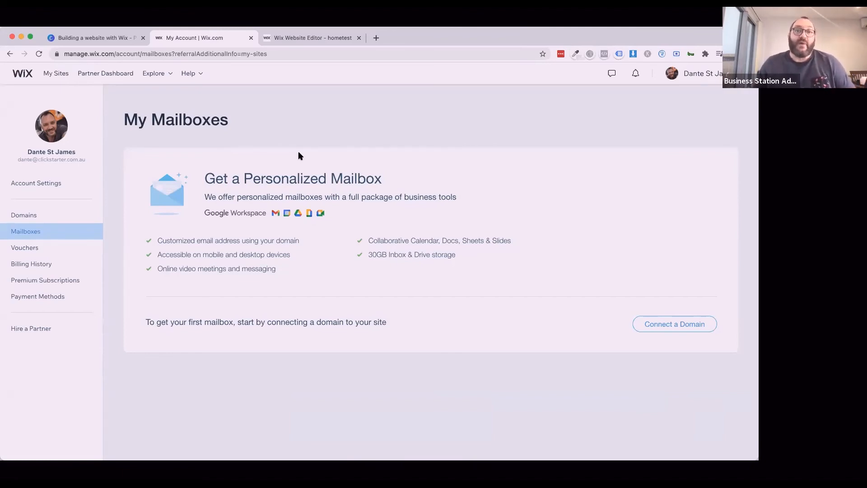
Return to My Sites and open the dashboard of the Hometest site
click(57, 74)
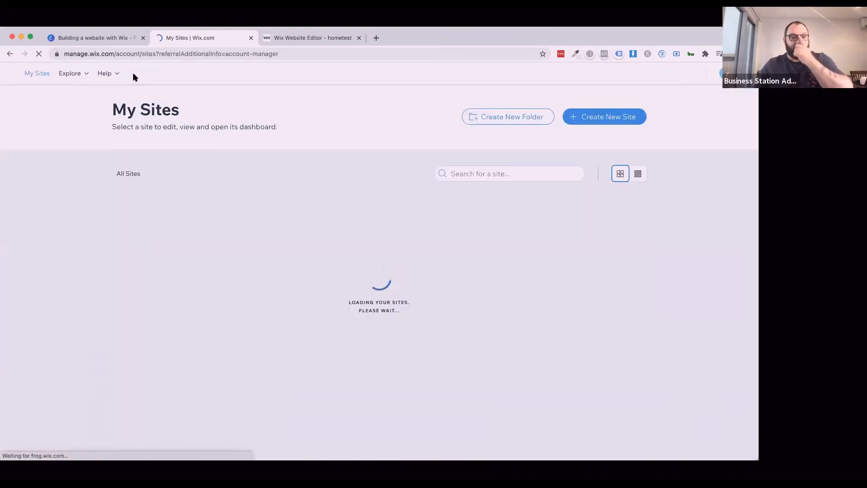
mouse_move(219, 270)
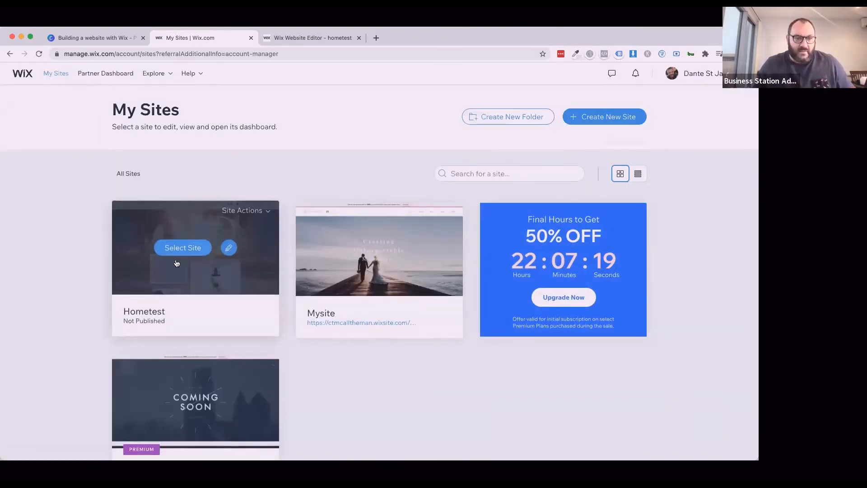
click(179, 255)
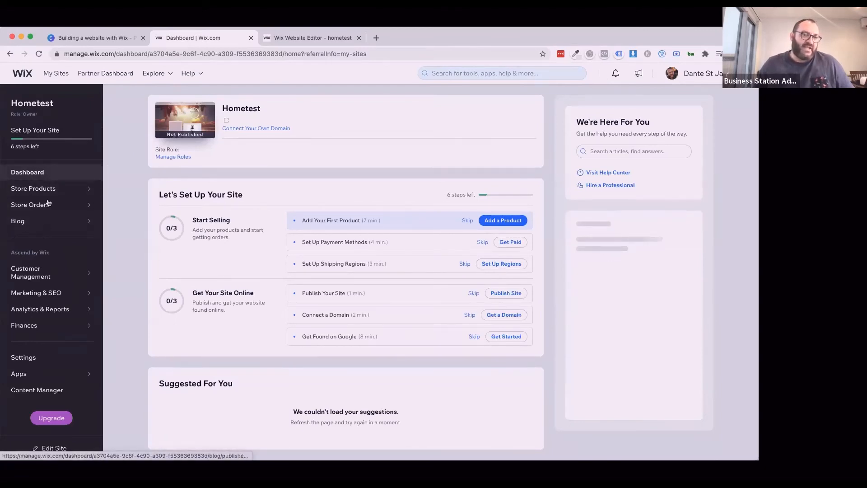
Look through the dashboard's store orders, blog and customer management options, and open the Inbox
mouse_move(46, 208)
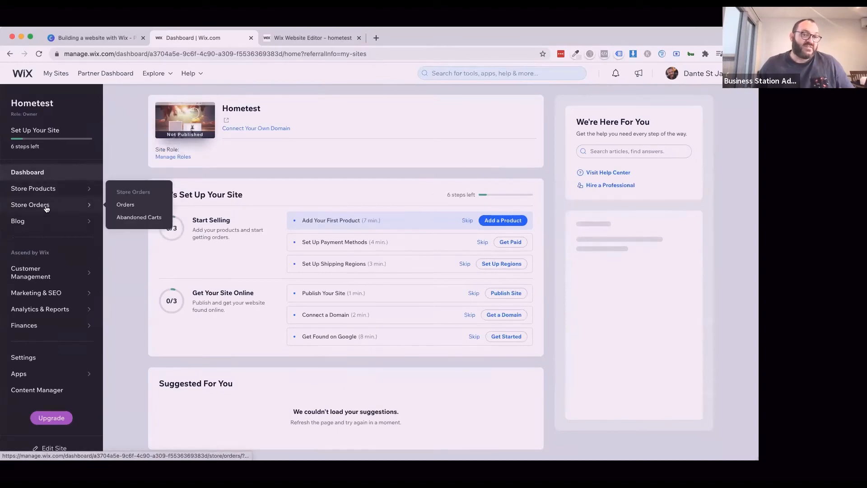
mouse_move(43, 224)
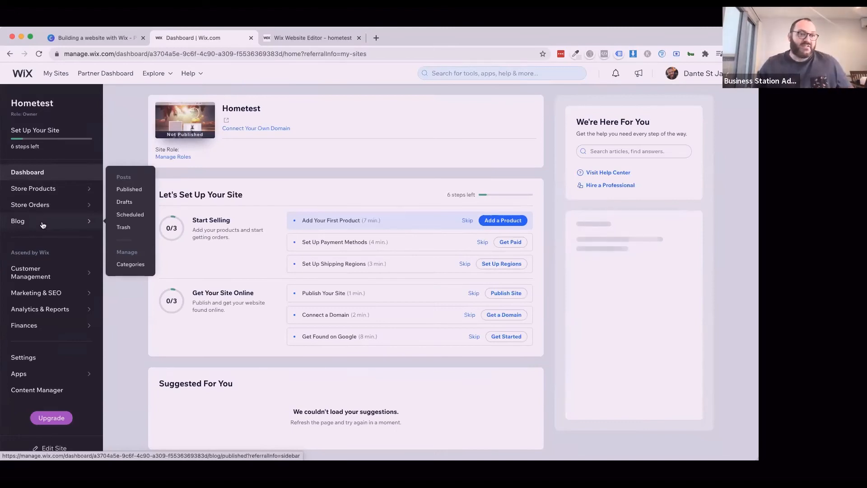
mouse_move(36, 274)
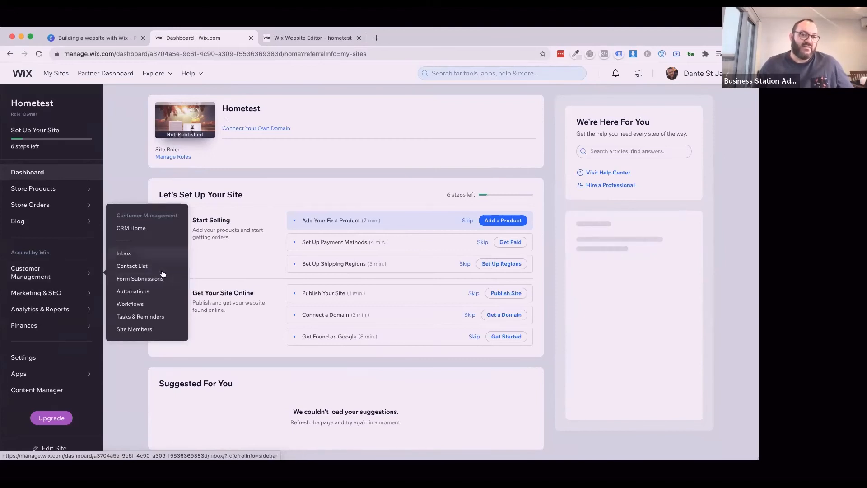
click(154, 254)
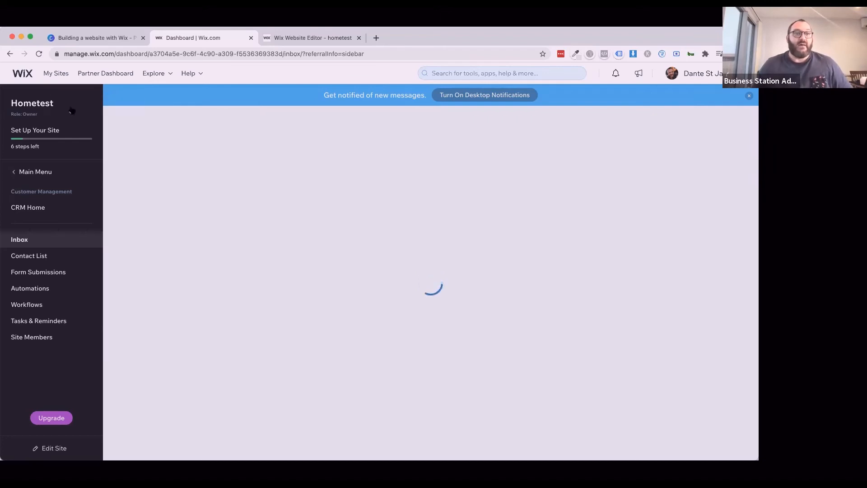
Search Google for "wix academy" in a new browser tab and open the Wix Training Academy website
click(293, 36)
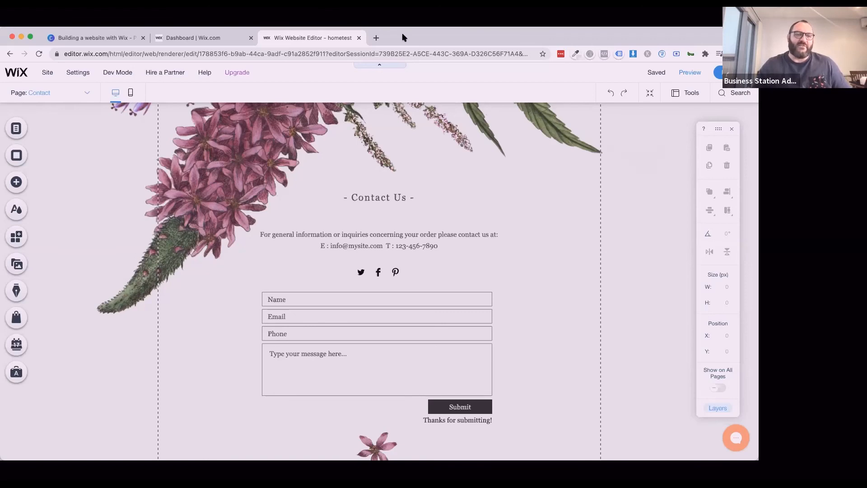
click(248, 163)
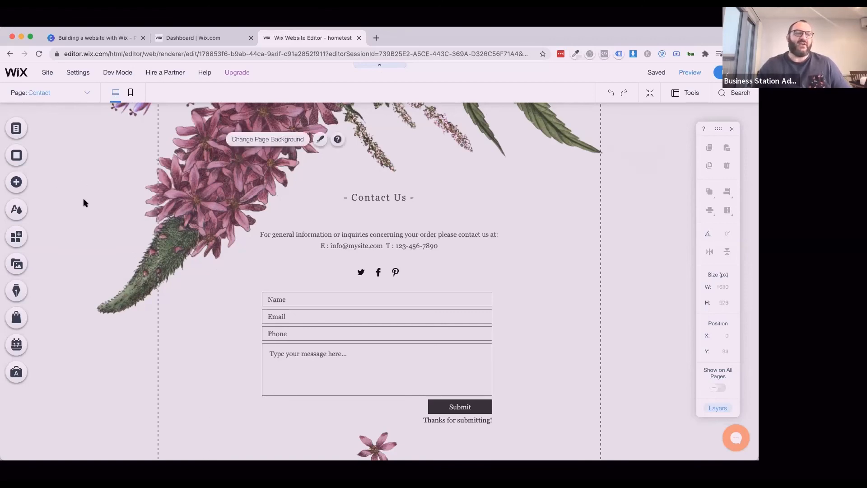
click(375, 39)
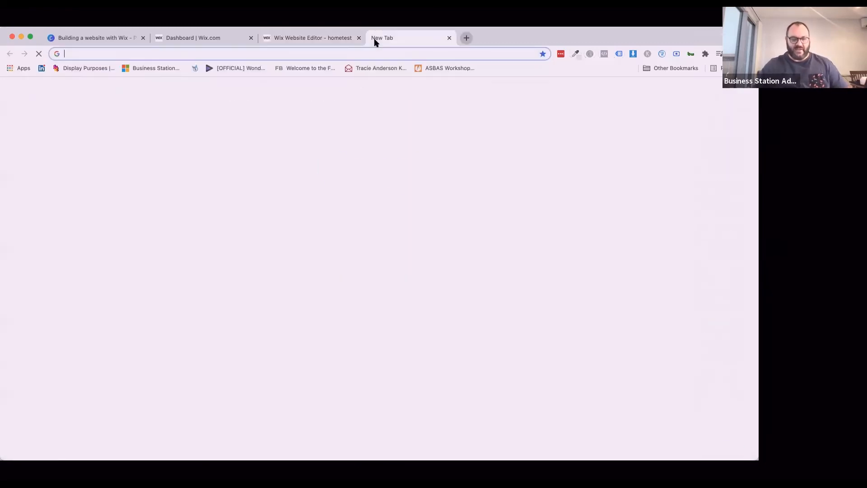
text(wix academy)
key(Return)
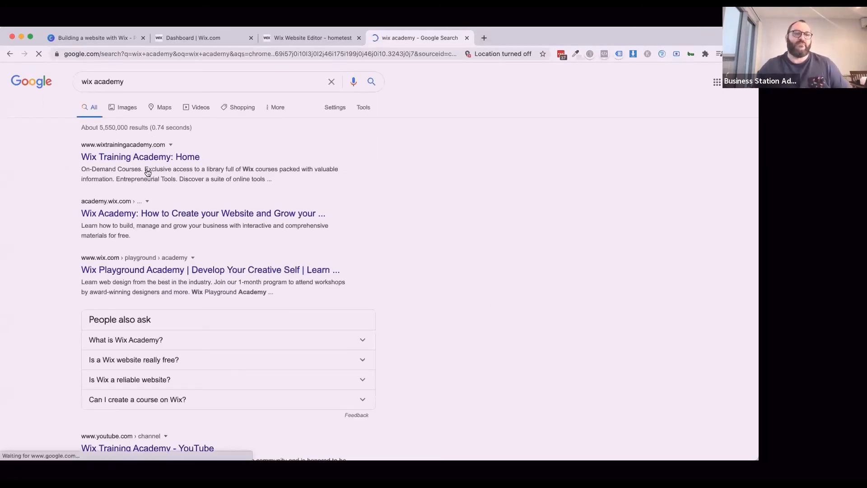
click(139, 161)
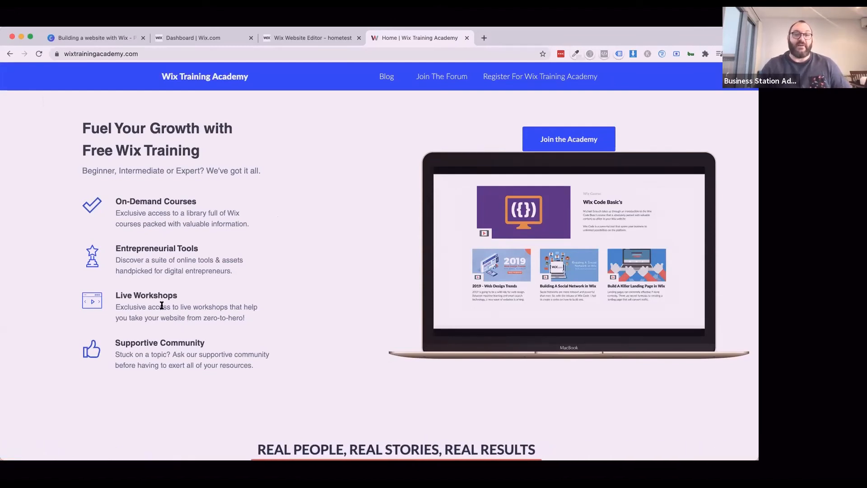
Review the Wix Training Academy home page and its registration page, including the courses, testimonials and frequently asked questions
scroll(283, 334, down, 2)
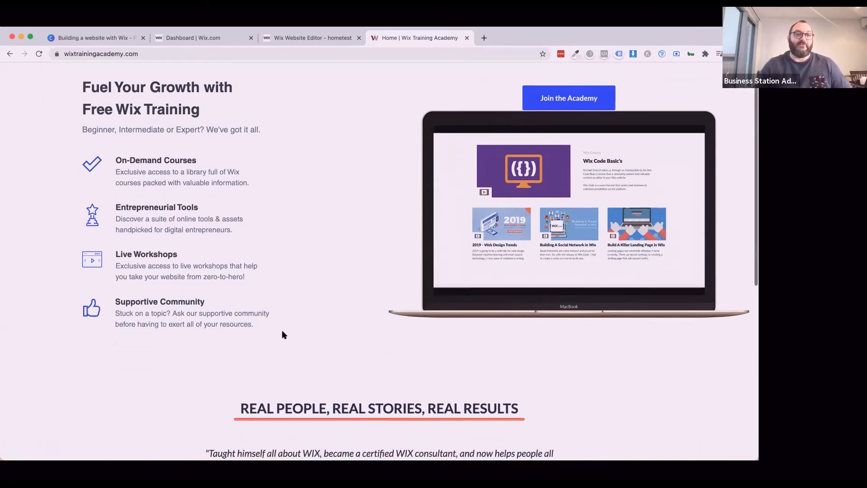
scroll(282, 332, down, 7)
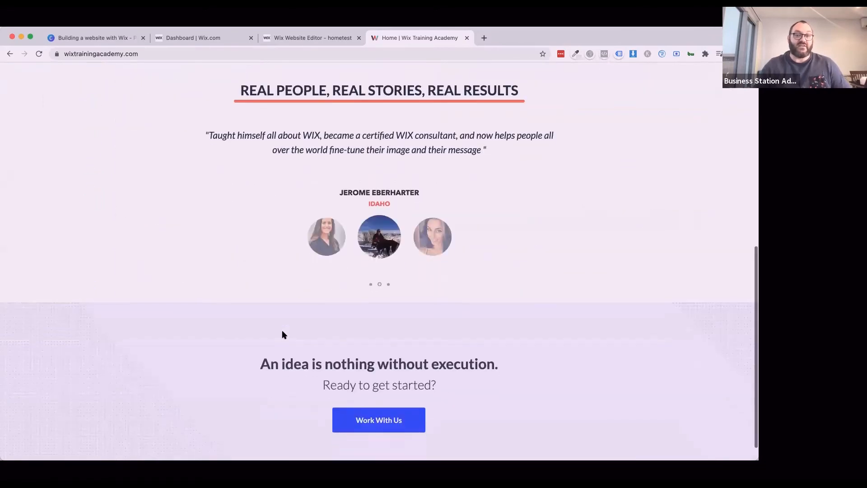
scroll(283, 333, up, 8)
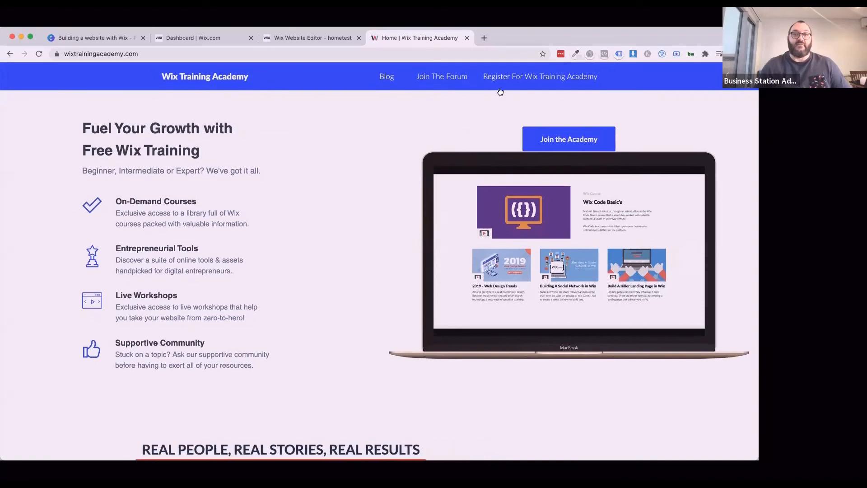
click(539, 80)
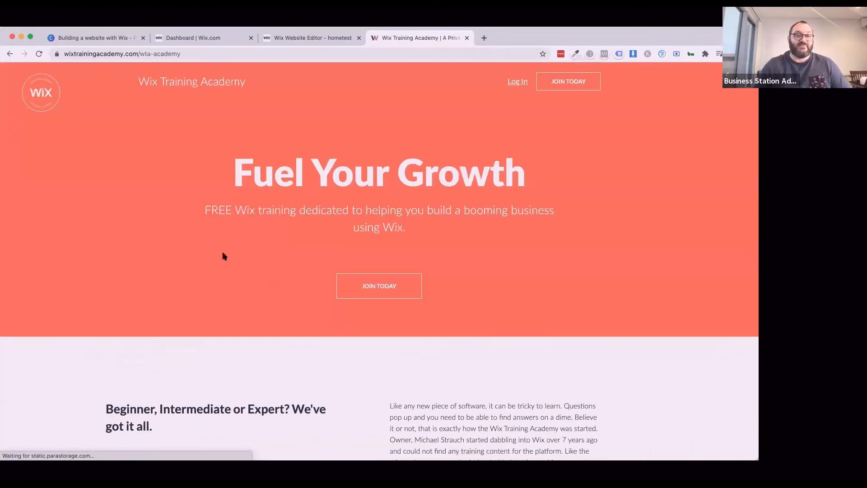
scroll(224, 256, down, 8)
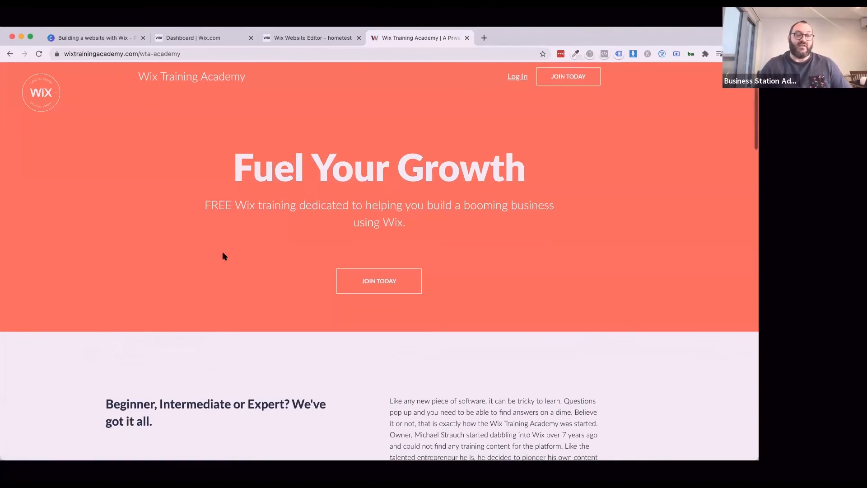
scroll(222, 256, down, 7)
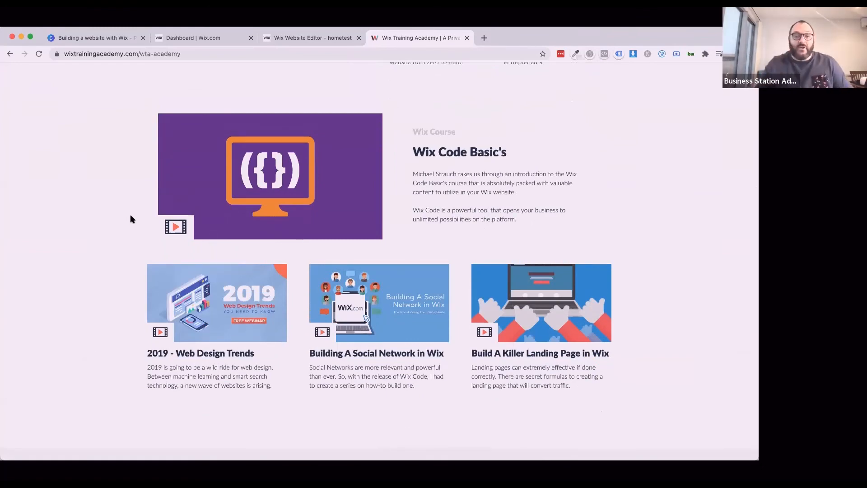
scroll(130, 220, down, 3)
scroll(130, 219, down, 10)
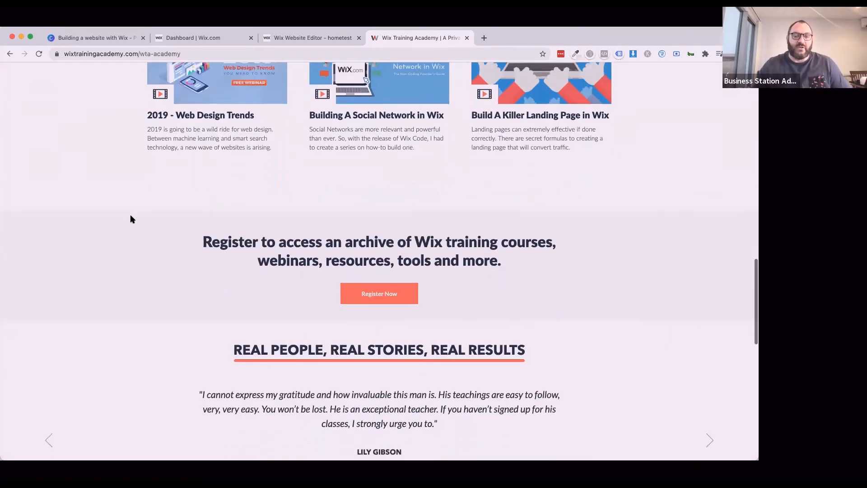
scroll(130, 220, down, 5)
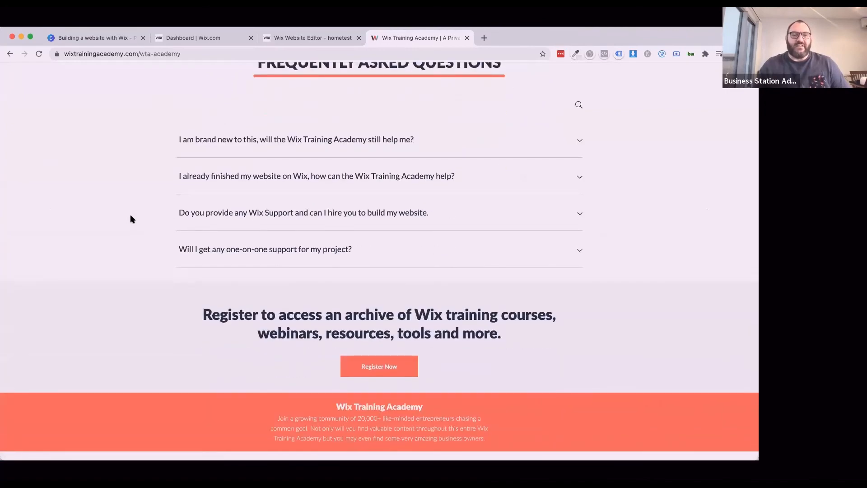
scroll(186, 200, up, 13)
scroll(185, 200, up, 15)
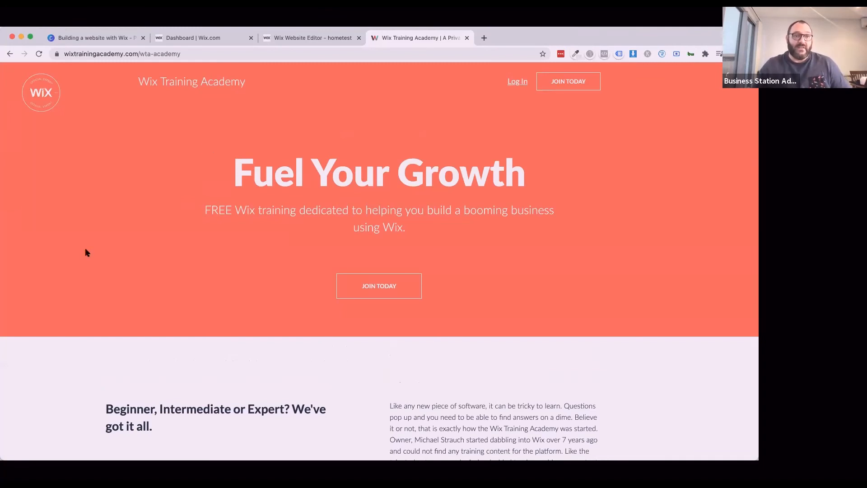
Switch back to the Hometest dashboard and open the site for editing
click(288, 37)
click(181, 37)
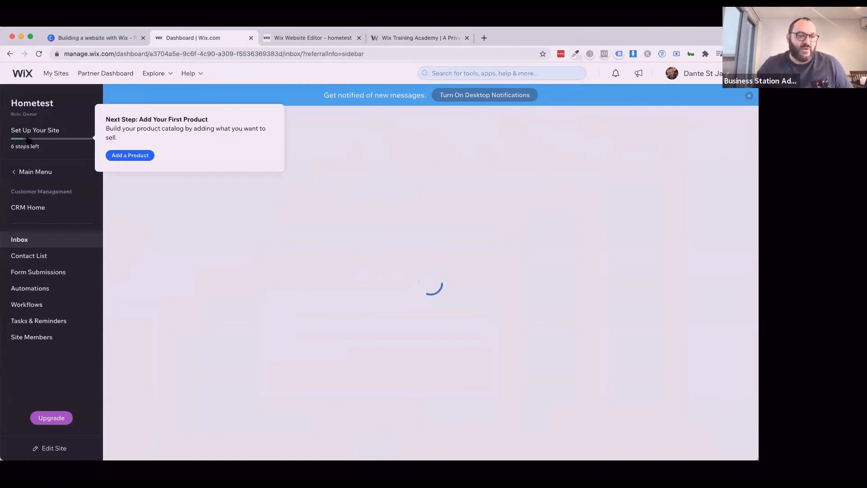
click(54, 448)
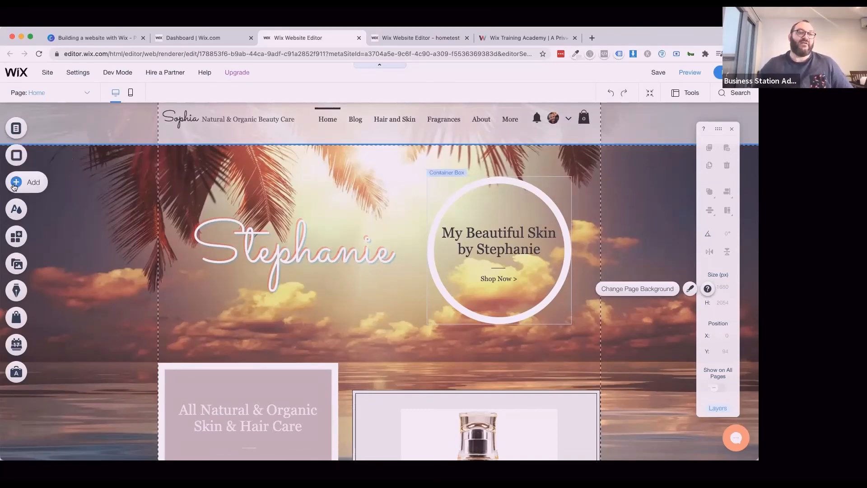
Look through the elements that can be added, including contact forms, embeds, blog, store, bookings, decorative, interactive and list elements
click(15, 183)
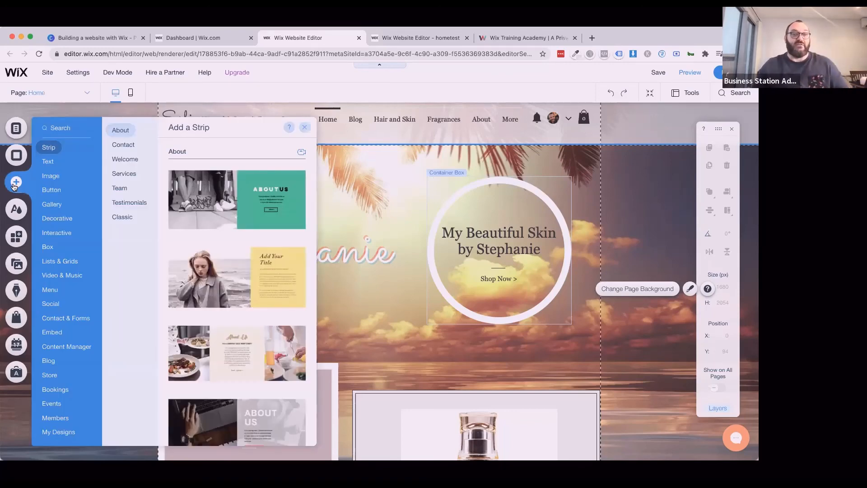
click(70, 319)
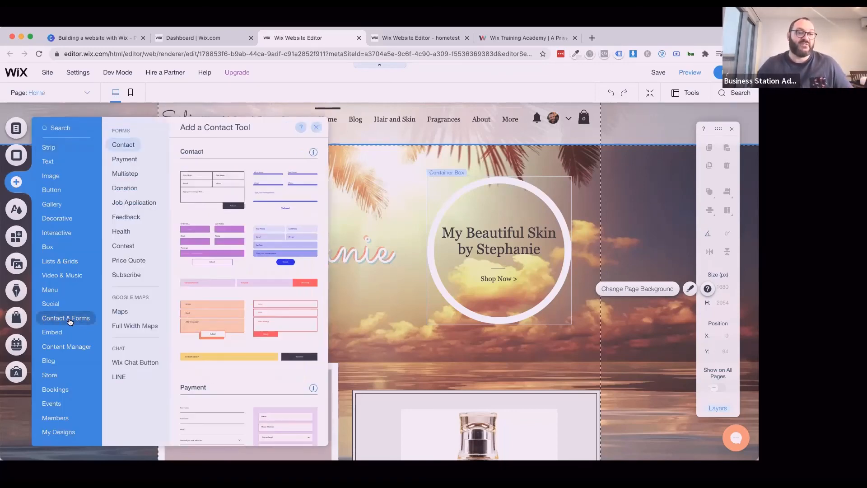
click(56, 334)
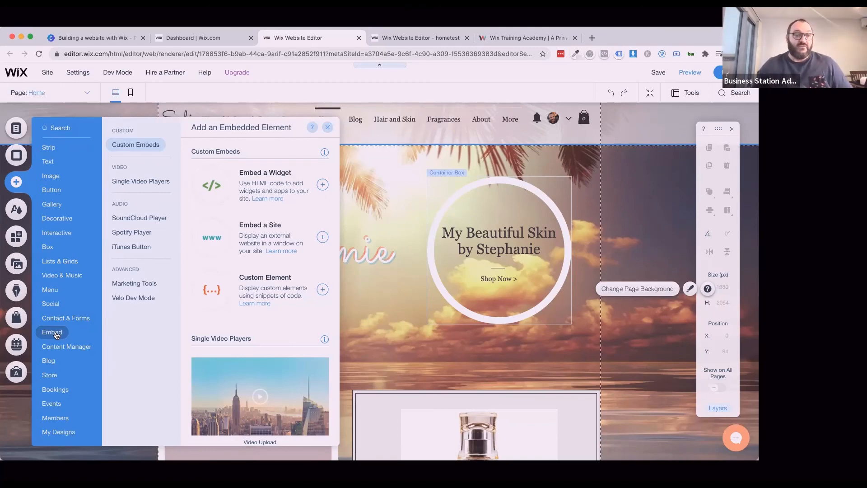
mouse_move(56, 351)
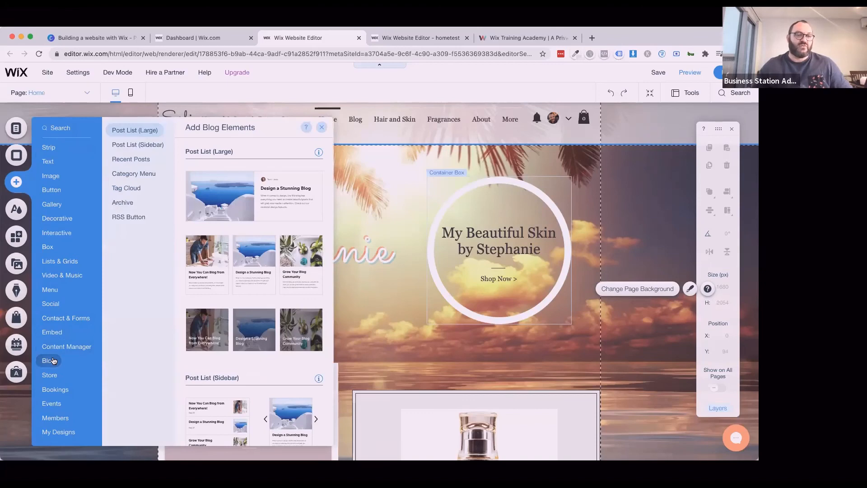
mouse_move(52, 381)
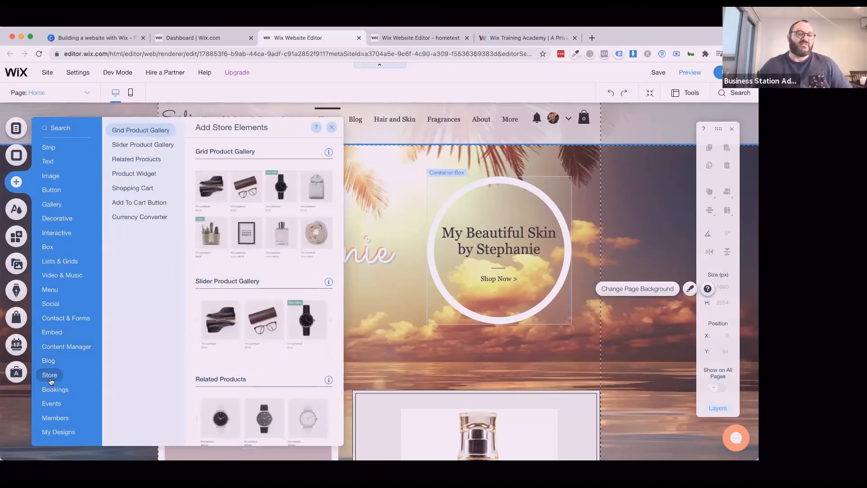
mouse_move(51, 397)
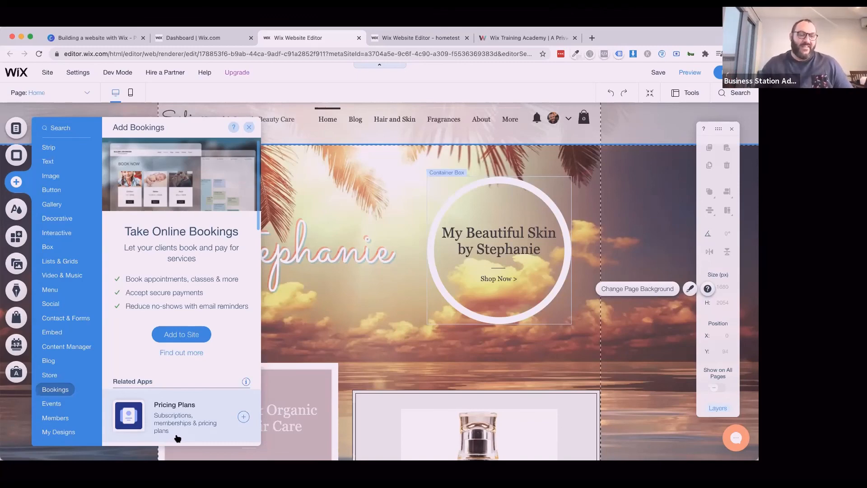
click(54, 205)
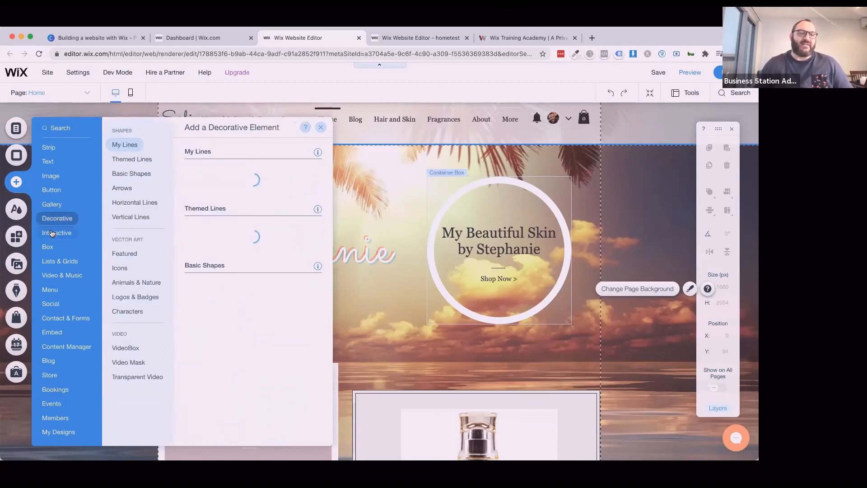
mouse_move(60, 234)
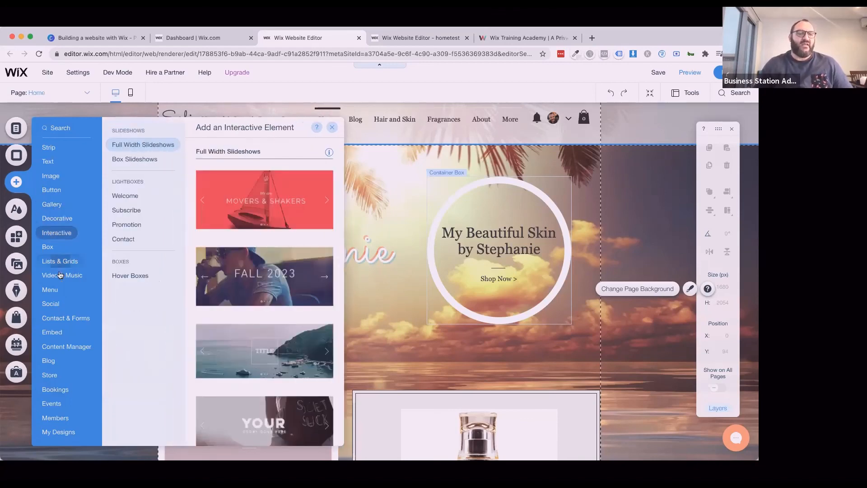
mouse_move(58, 267)
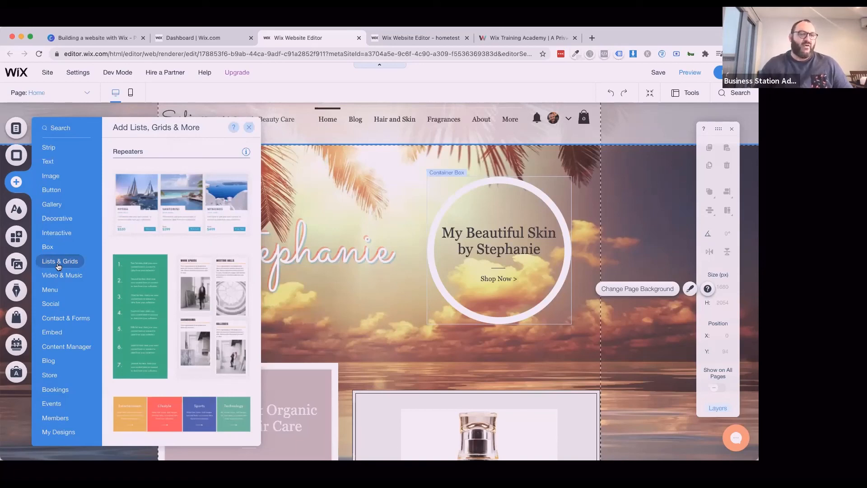
Examine the social tools that can be added, covering the social bar, Facebook, Twitter, Pinterest, LINE and YouTube
mouse_move(53, 303)
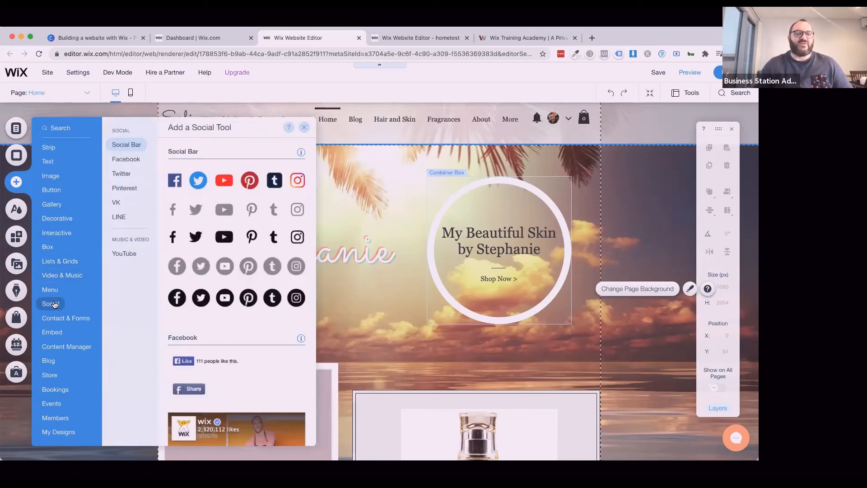
scroll(236, 322, down, 5)
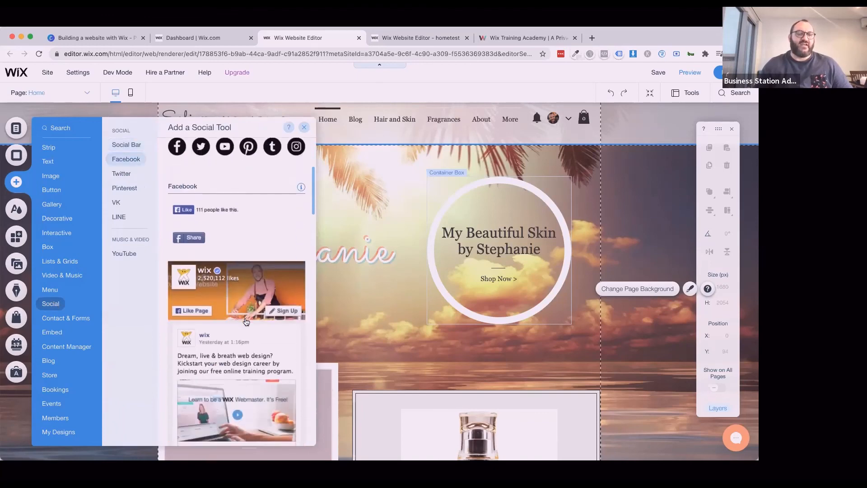
scroll(236, 324, down, 1)
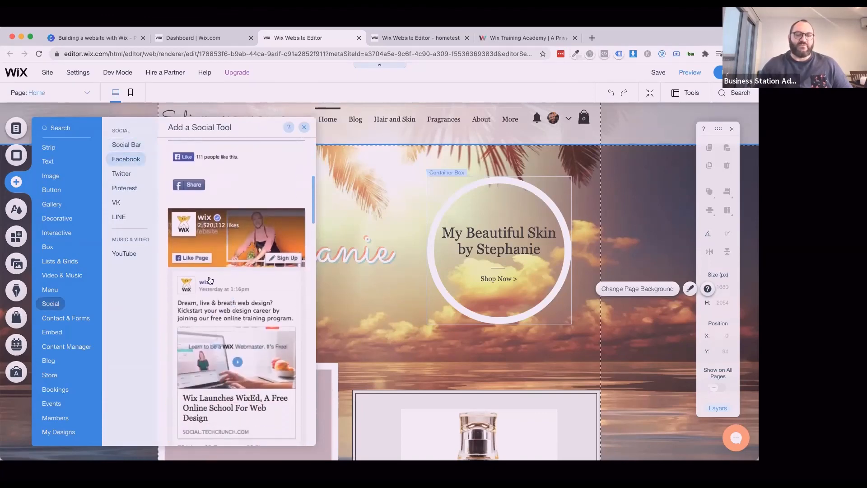
scroll(212, 289, up, 1)
scroll(210, 287, up, 4)
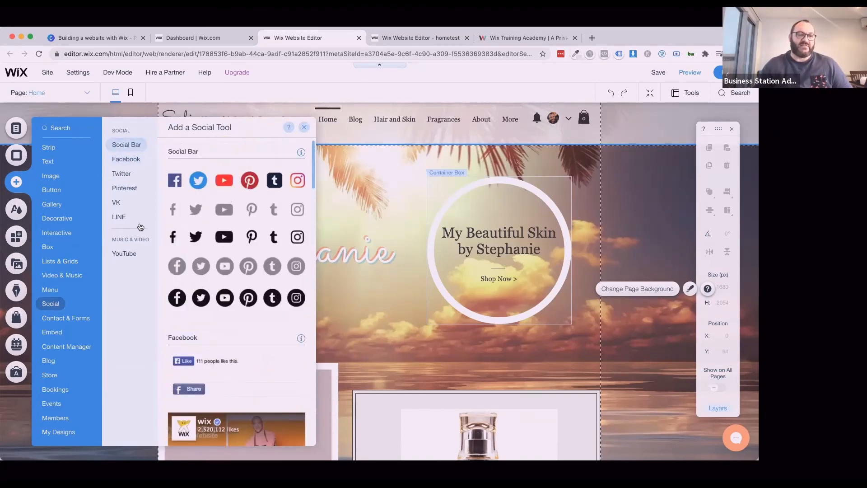
click(127, 162)
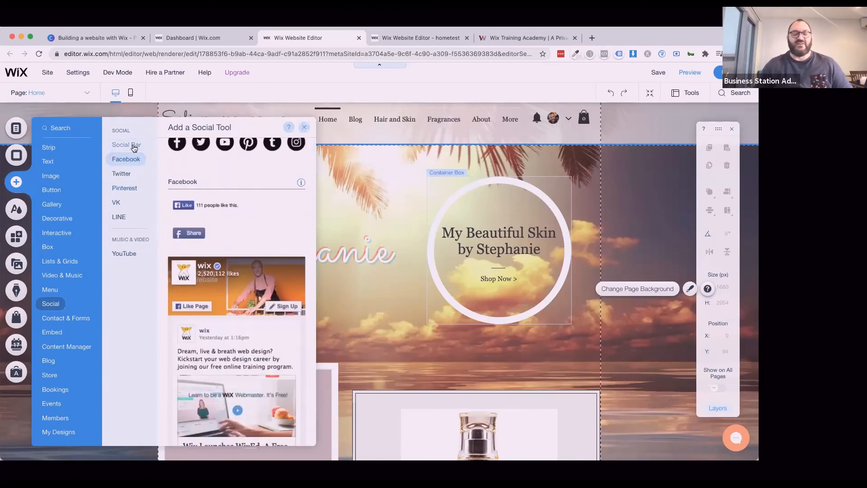
click(121, 175)
click(119, 217)
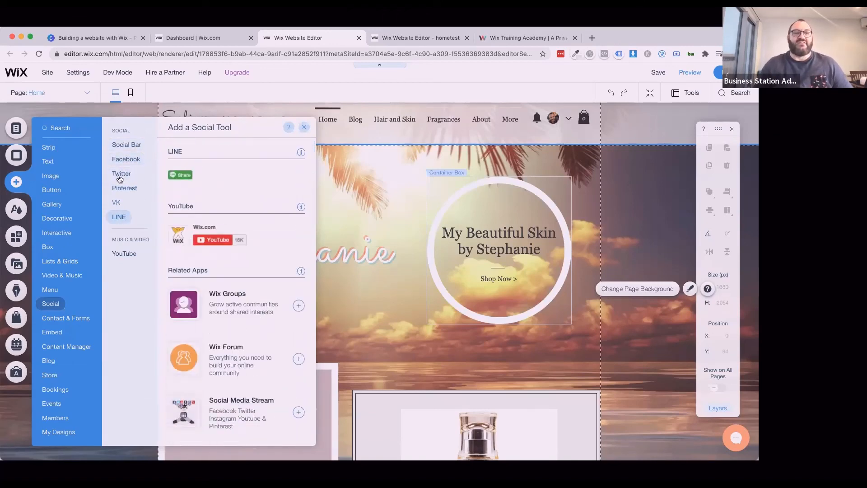
click(122, 145)
click(121, 174)
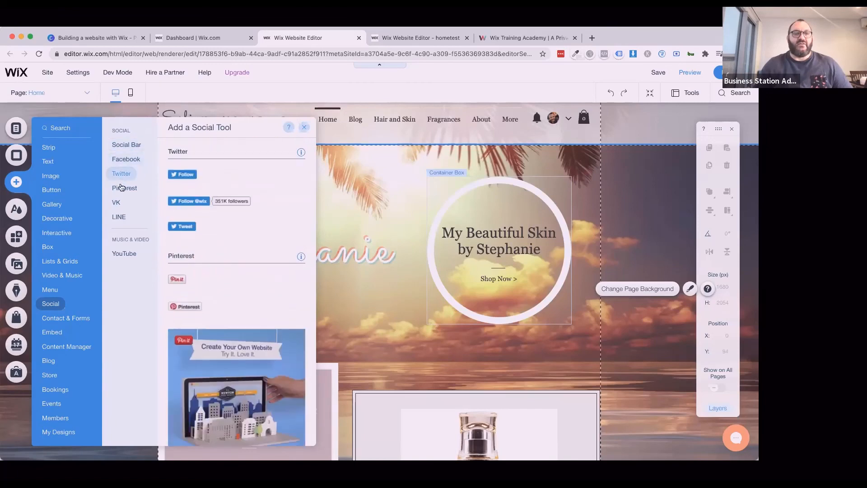
click(120, 254)
click(124, 146)
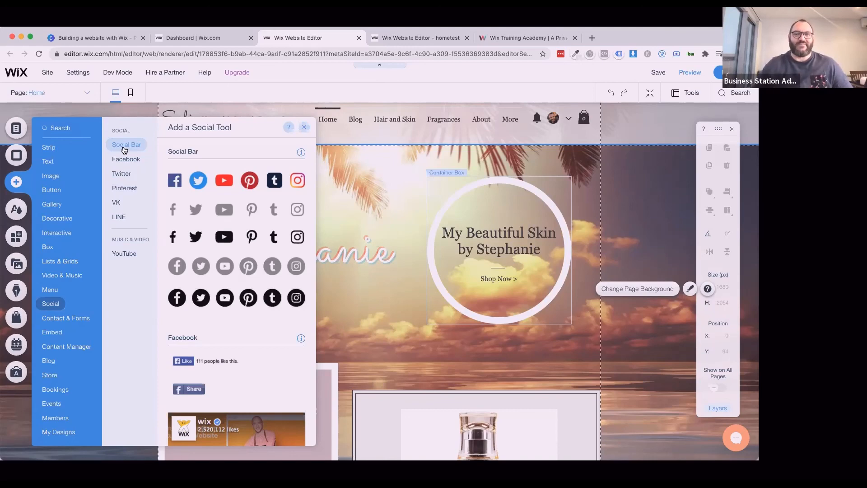
Switch to the Canva presentation "Building a website with Wix" and present its closing "Thank you" slide in Standard mode
click(93, 38)
scroll(423, 296, down, 10)
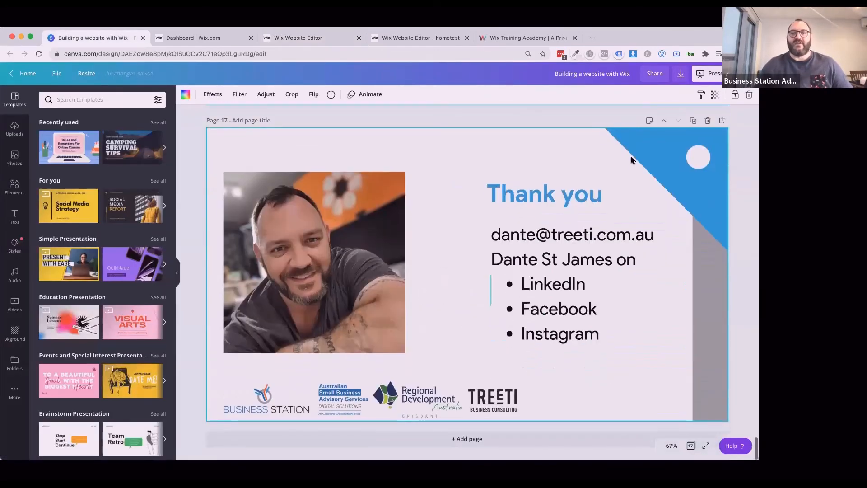
click(707, 73)
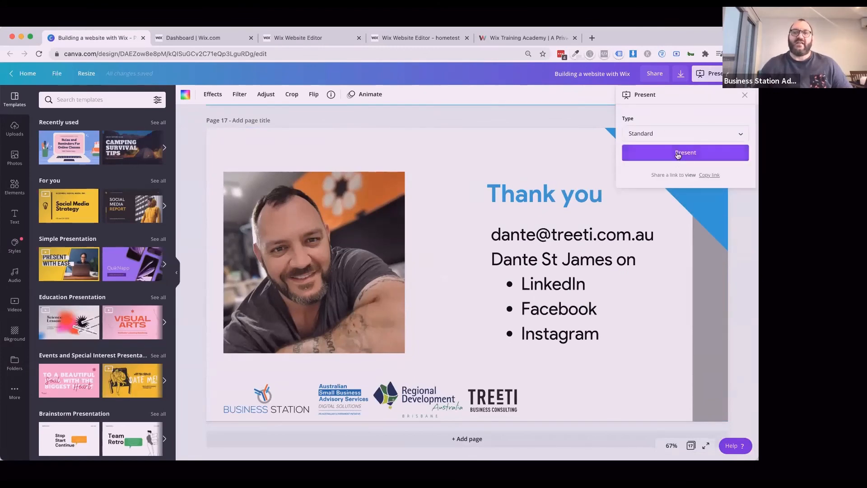
click(678, 153)
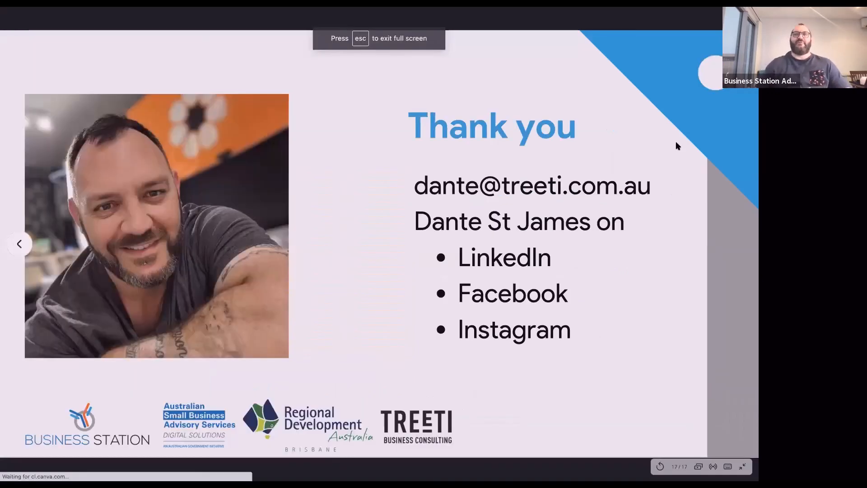